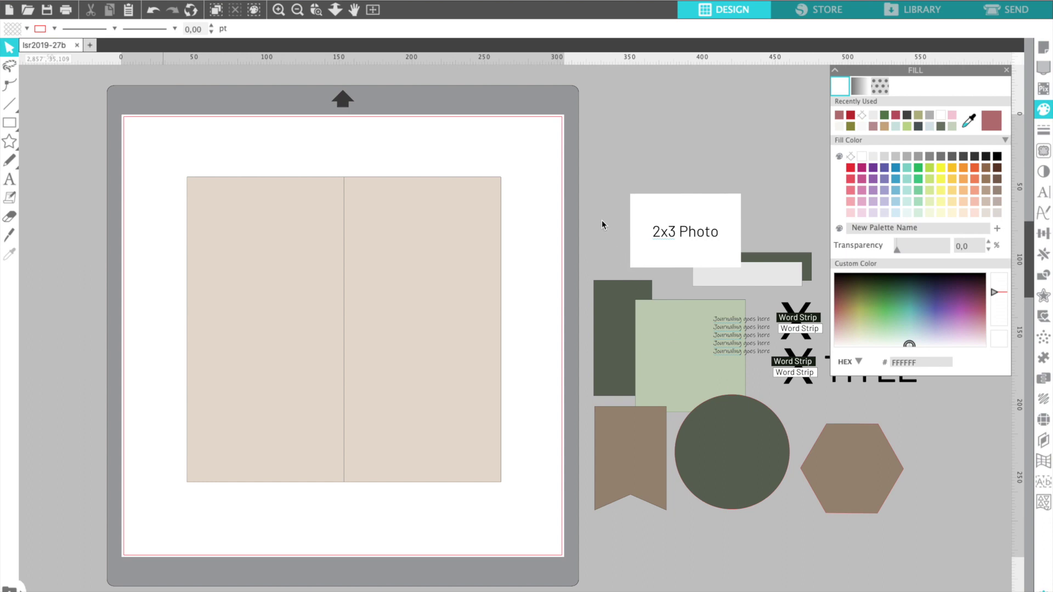
Move the 2x3 Photo box from the scrap area to the lower-left corner of the left beige page
{"action": "left_click", "coordinate": [658, 233]}
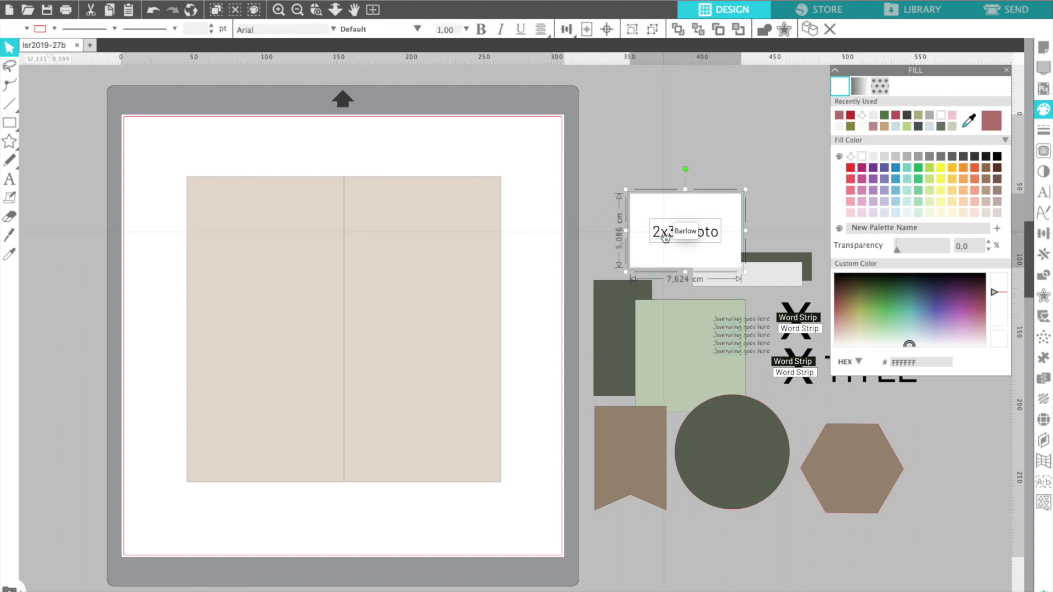
{"action": "left_click_drag", "start_coordinate": [665, 237], "coordinate": [261, 396]}
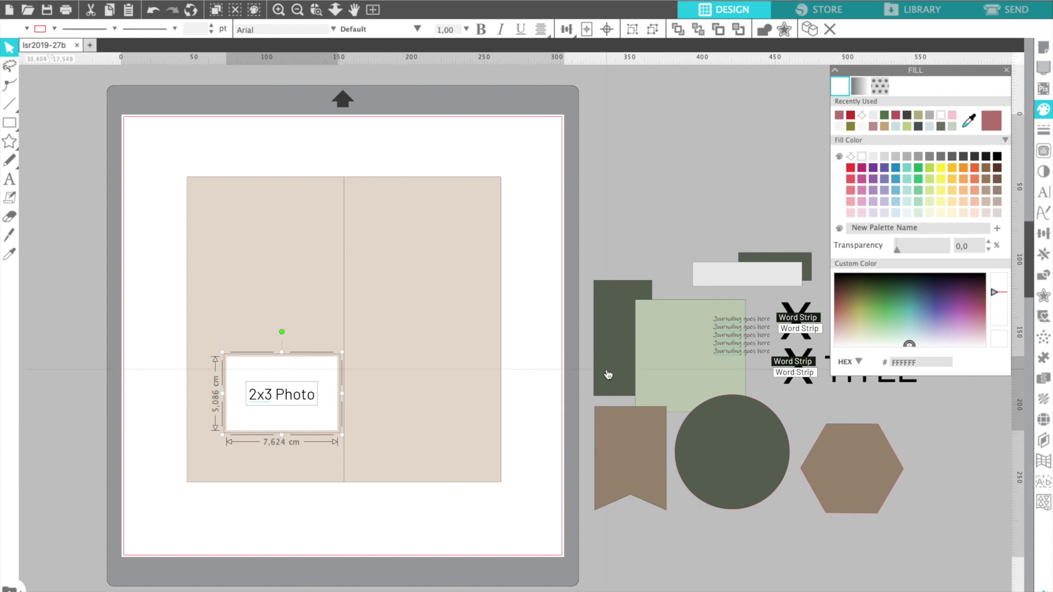
Place the dark green rectangle behind the photo box and stretch it across both pages
{"action": "left_click_drag", "start_coordinate": [607, 370], "coordinate": [215, 422]}
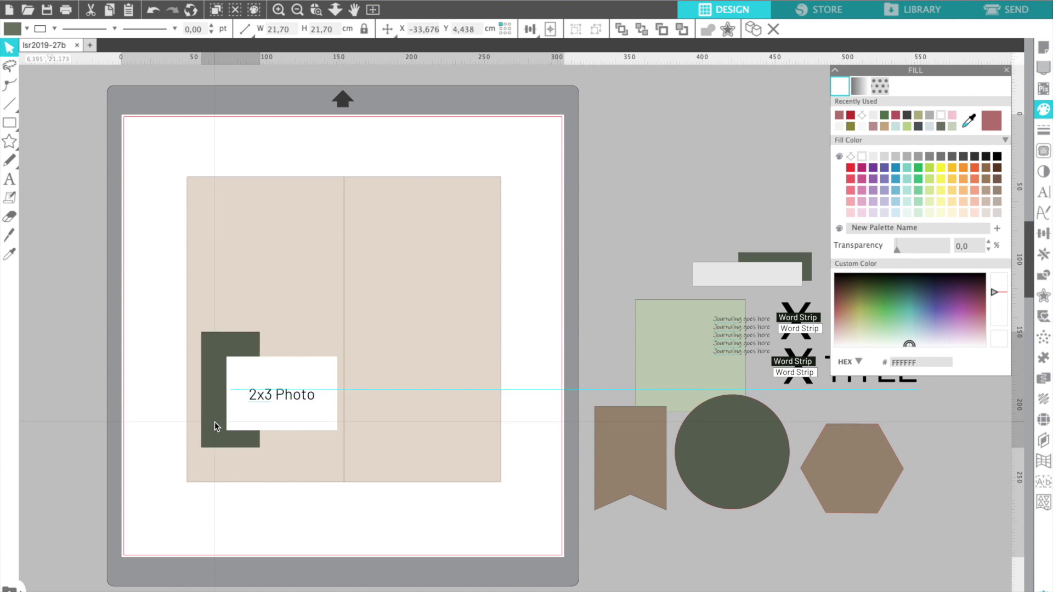
{"action": "left_click", "coordinate": [213, 400]}
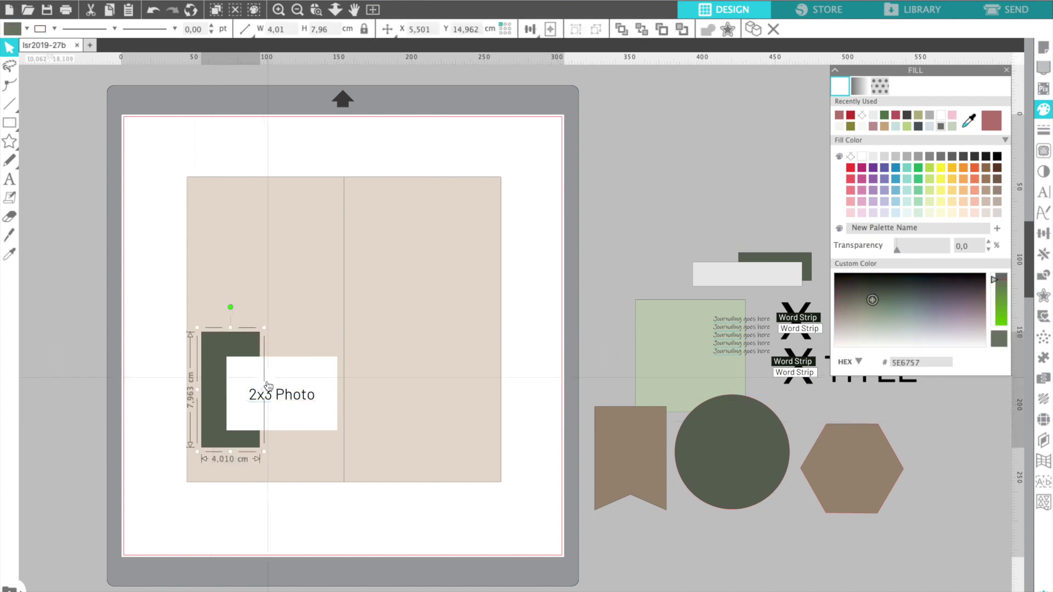
{"action": "left_click_drag", "start_coordinate": [265, 390], "coordinate": [452, 367]}
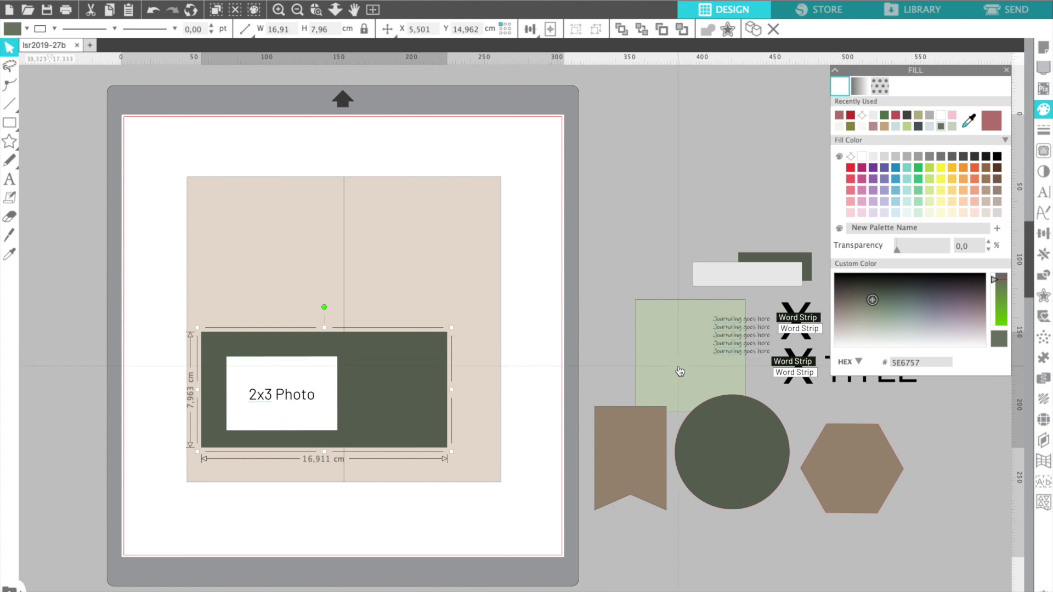
Lay the light green rectangle over the dark green band, slightly taller at 7,58 × 8,16 cm
{"action": "left_click_drag", "start_coordinate": [680, 372], "coordinate": [303, 414]}
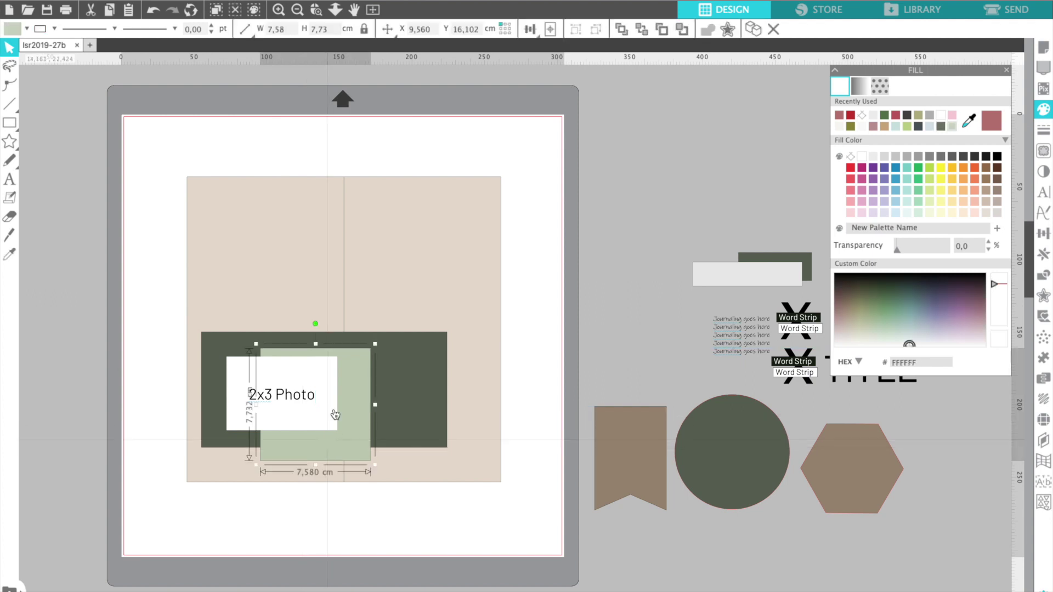
{"action": "left_click_drag", "start_coordinate": [317, 345], "coordinate": [315, 337]}
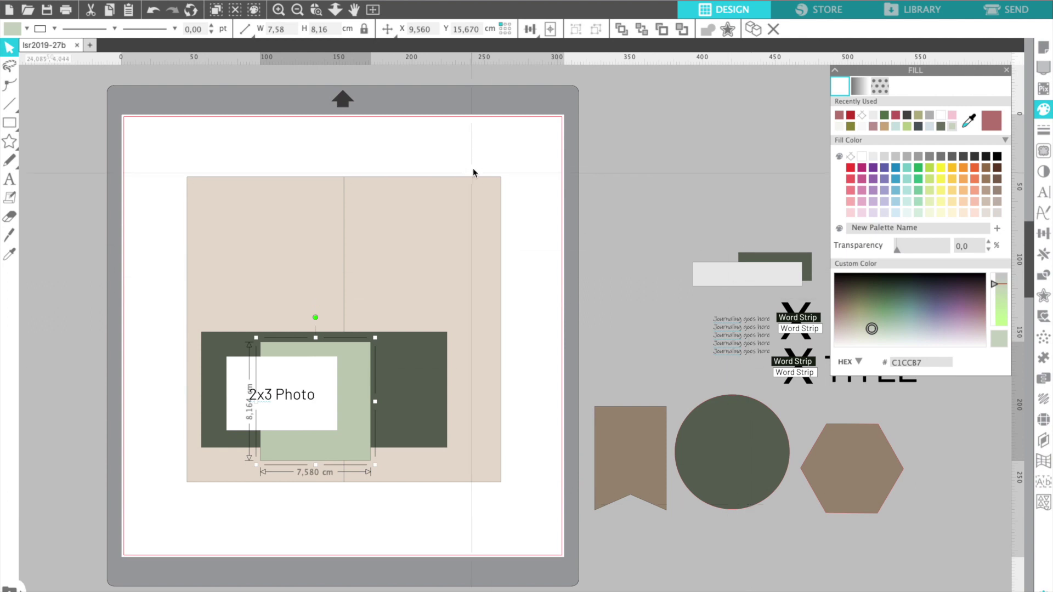
{"action": "mouse_move", "coordinate": [9, 124]}
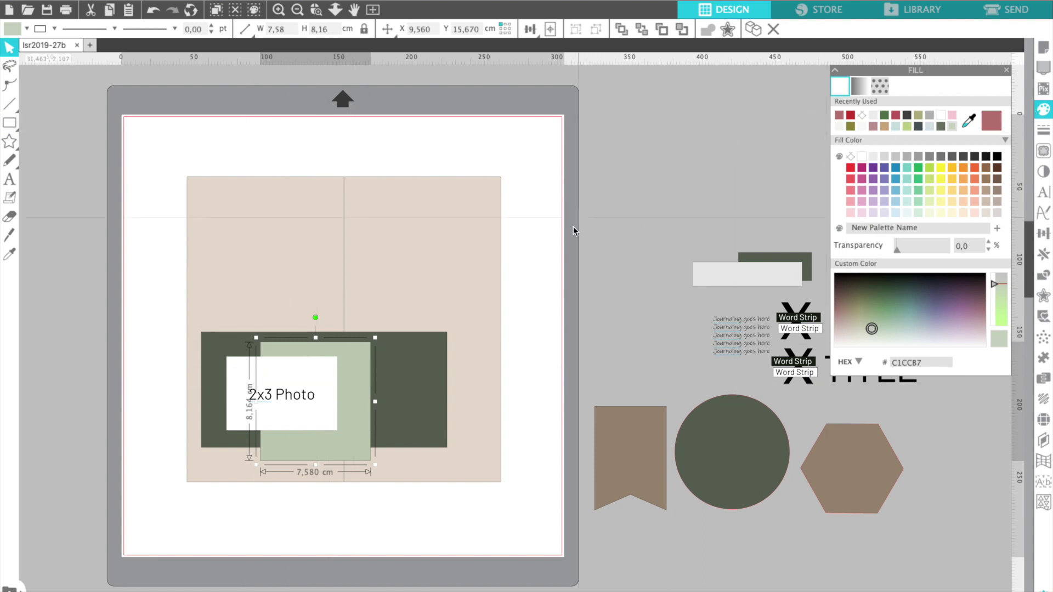
Move the grey strip beside the green strip and place the brown banner, 5,07 × 7,35 cm, behind the photo box
{"action": "left_click_drag", "start_coordinate": [730, 280], "coordinate": [664, 278]}
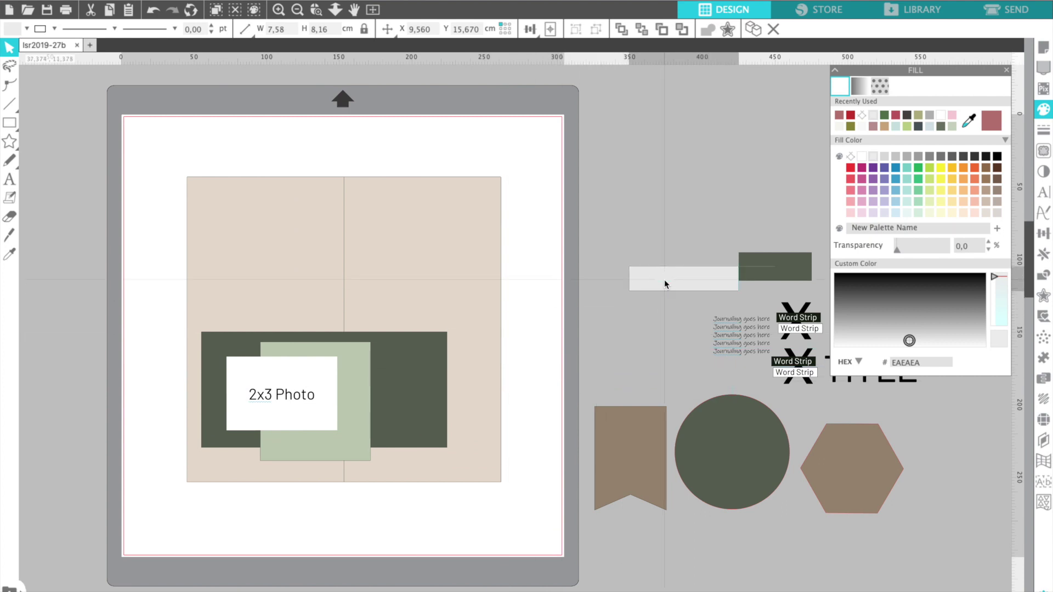
{"action": "left_click", "coordinate": [620, 483]}
{"action": "left_click_drag", "start_coordinate": [620, 484], "coordinate": [242, 446]}
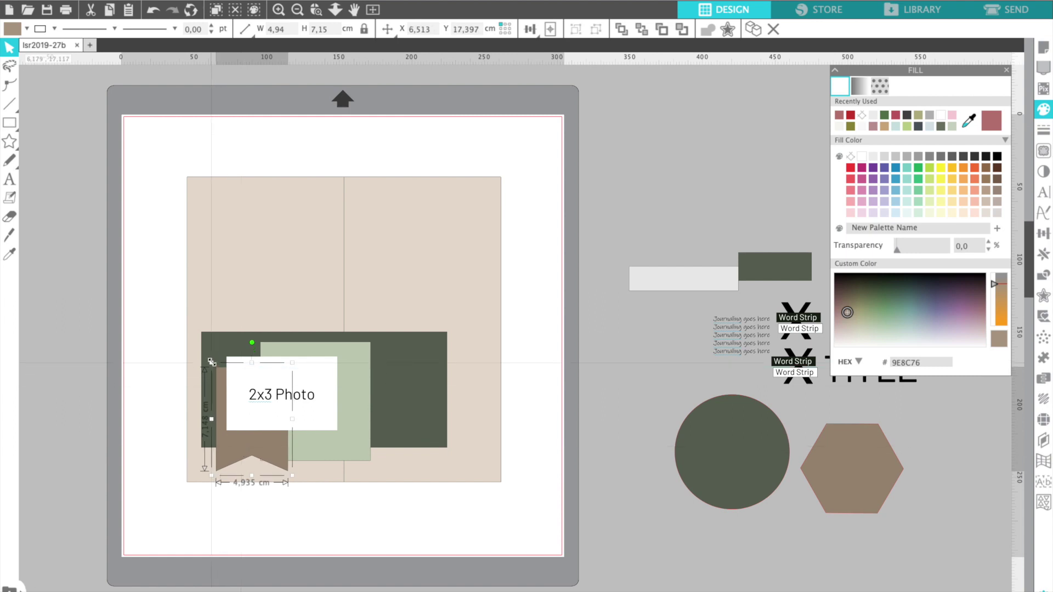
{"action": "mouse_move", "coordinate": [212, 363]}
{"action": "left_mouse_down"}
{"action": "mouse_move", "coordinate": [230, 371]}
{"action": "mouse_move", "coordinate": [206, 376]}
{"action": "mouse_move", "coordinate": [200, 366]}
{"action": "left_mouse_up"}
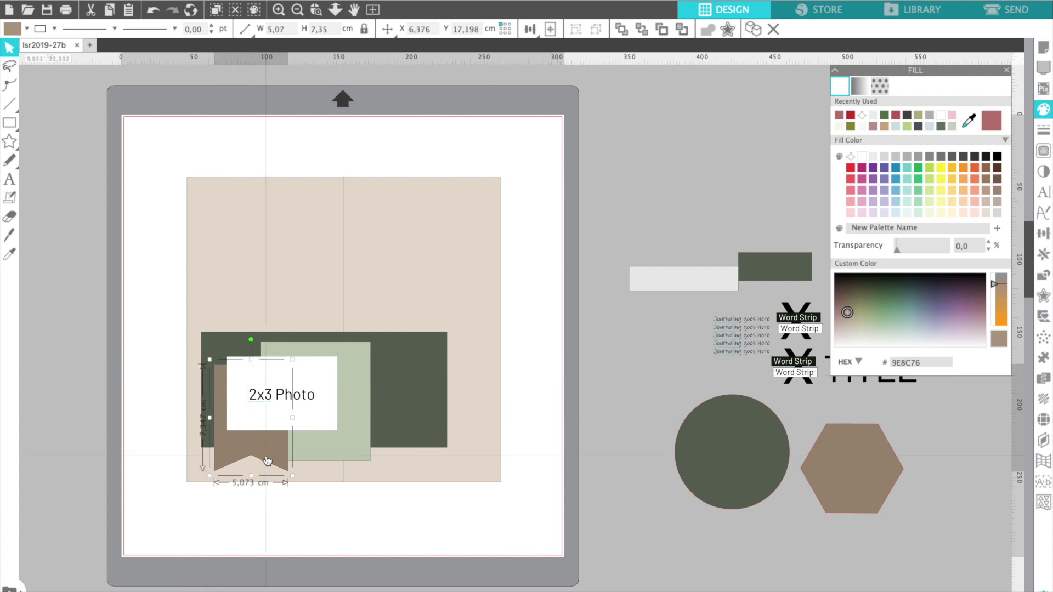
{"action": "left_click_drag", "start_coordinate": [267, 460], "coordinate": [274, 450]}
Raise the brown banner's top edge by three nudges in point-edit mode
{"action": "double_click", "coordinate": [274, 450]}
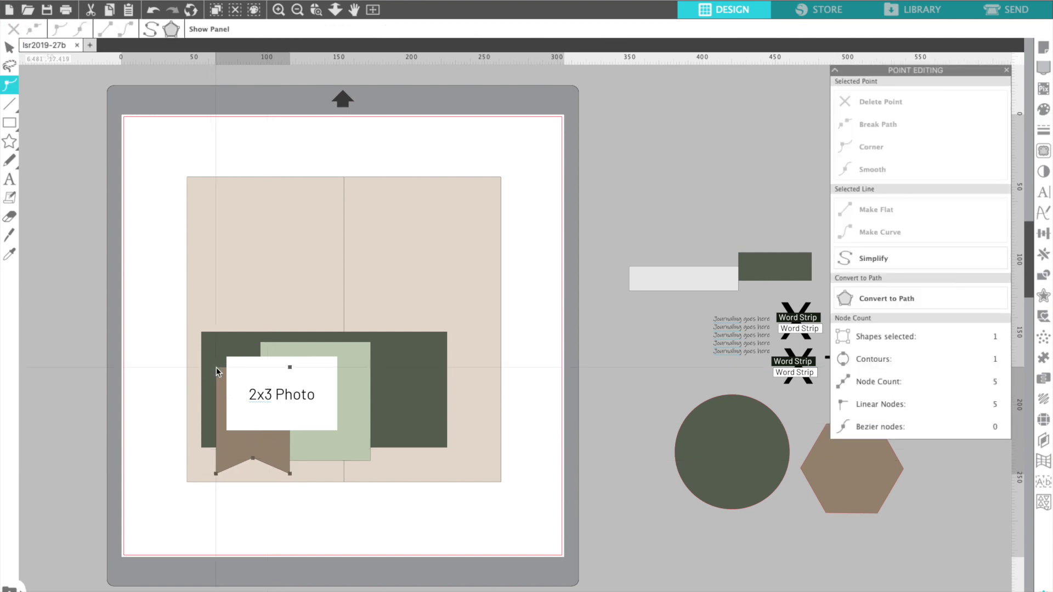
{"action": "left_click", "coordinate": [217, 368]}
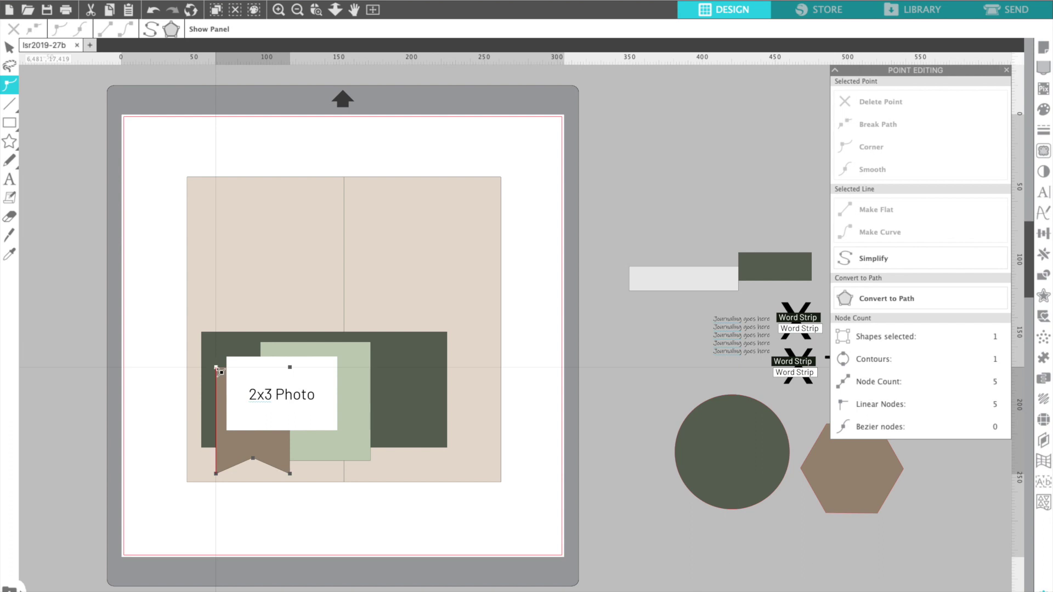
{"action": "left_click", "coordinate": [291, 368]}
{"action": "key", "text": "Up"}
{"action": "key", "text": "Up"}
{"action": "key", "text": "Up"}
{"action": "key", "text": "Up"}
{"action": "key", "text": "Up"}
{"action": "key", "text": "Up"}
{"action": "key", "text": "Up"}
{"action": "key", "text": "Up"}
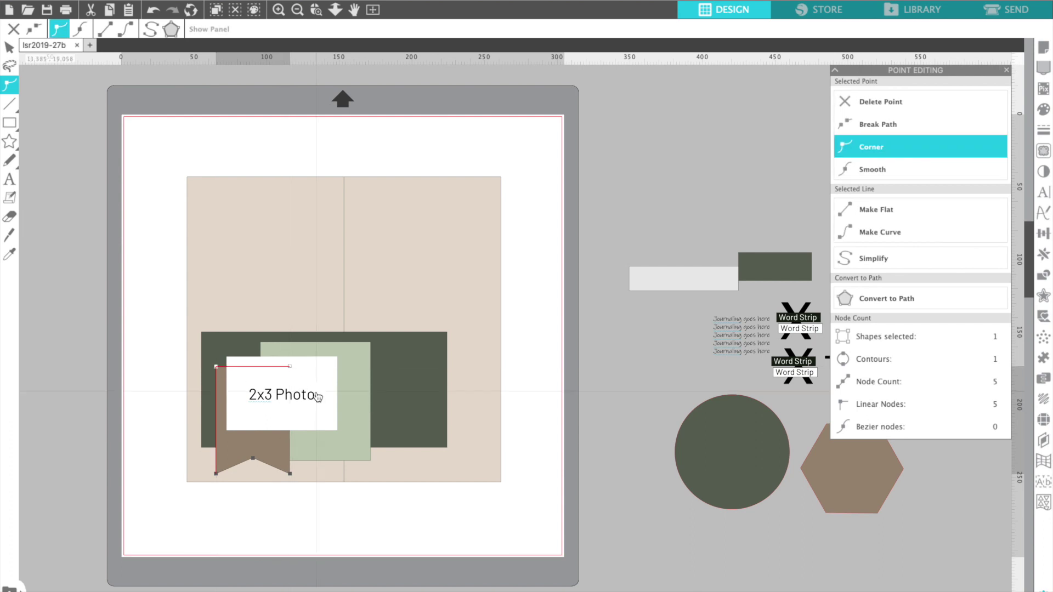
{"action": "key", "text": "Up"}
{"action": "key", "text": "Up"}
{"action": "key", "text": "Up"}
{"action": "key", "text": "Up"}
{"action": "key", "text": "Up"}
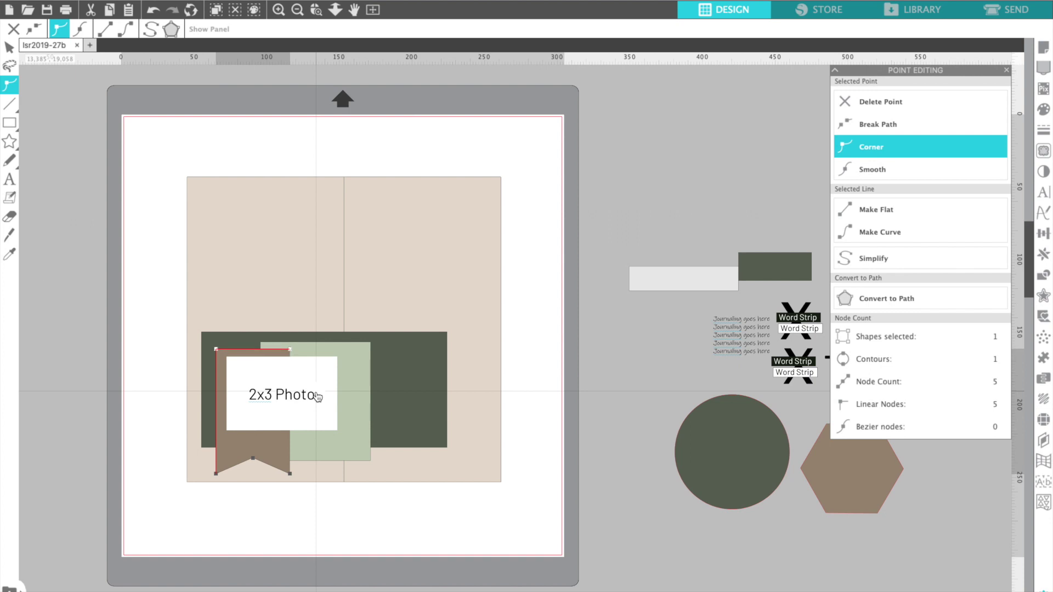
{"action": "key", "text": "Up"}
{"action": "key", "text": "Up"}
{"action": "key", "text": "Up"}
{"action": "key", "text": "Up"}
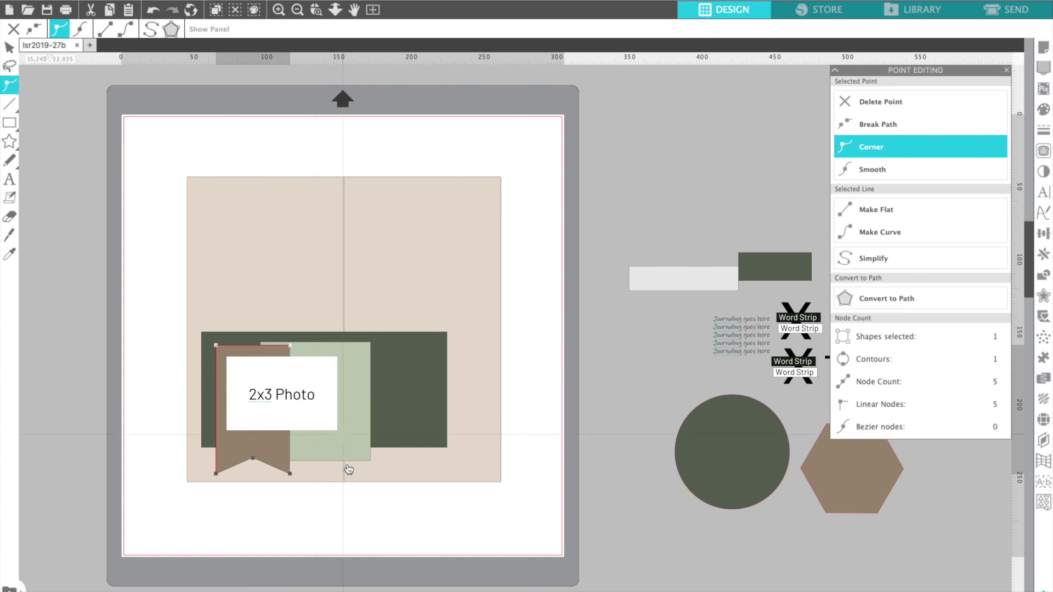
{"action": "left_click", "coordinate": [301, 515]}
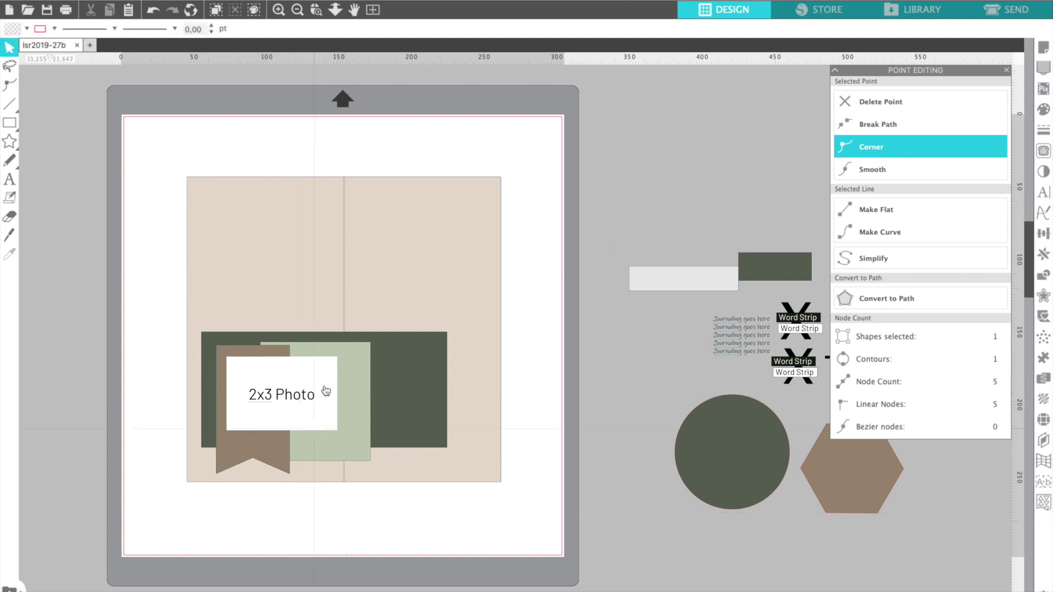
Make the light and dark green rectangles taller, the dark band reaching 16,91 × 8,35 cm
{"action": "left_click", "coordinate": [339, 352]}
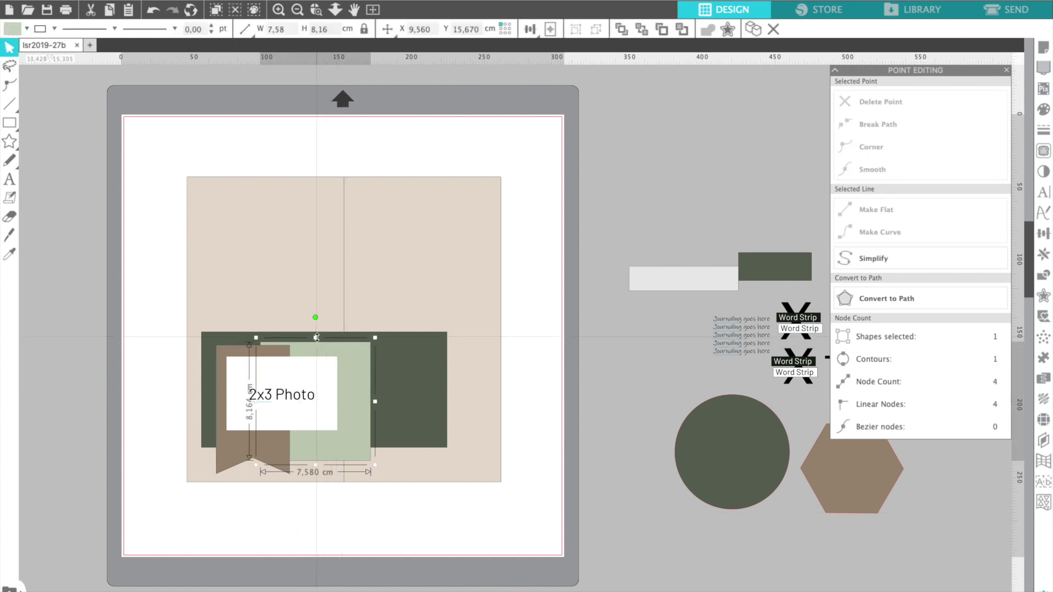
{"action": "left_click_drag", "start_coordinate": [317, 337], "coordinate": [317, 331]}
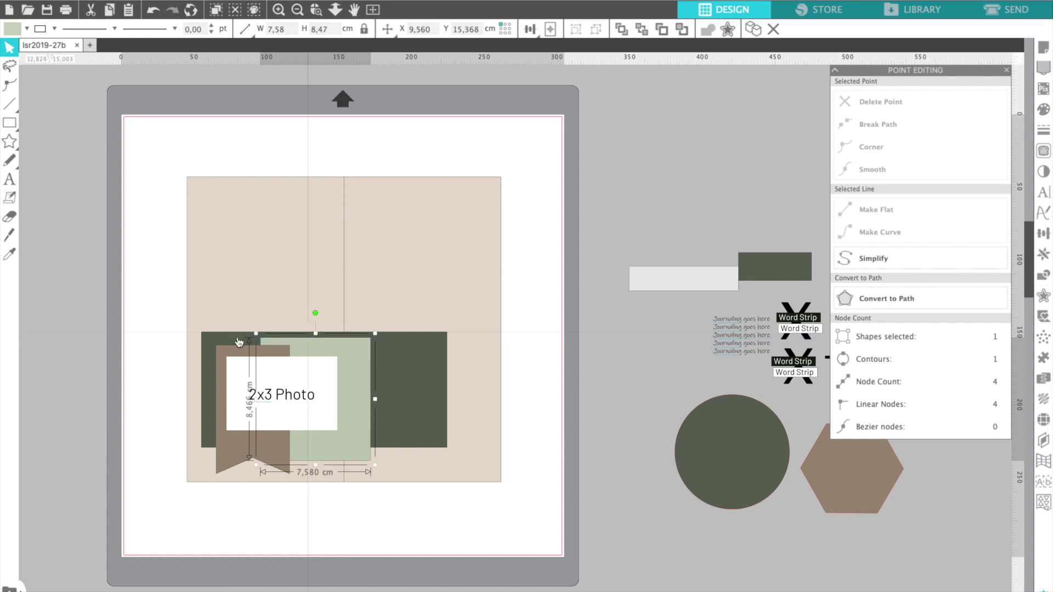
{"action": "left_click", "coordinate": [239, 342]}
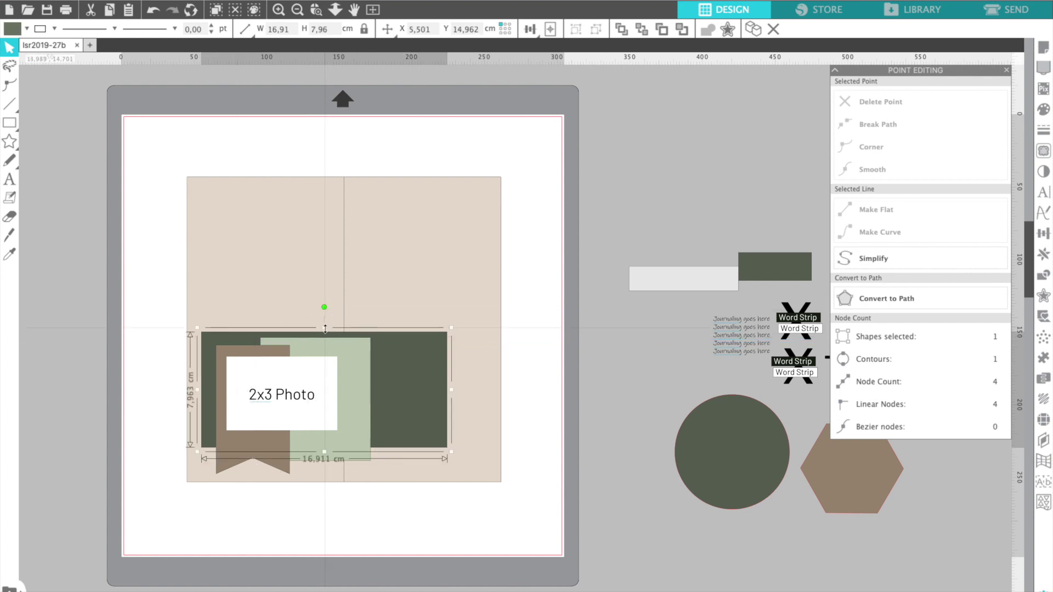
{"action": "left_click_drag", "start_coordinate": [326, 329], "coordinate": [325, 323]}
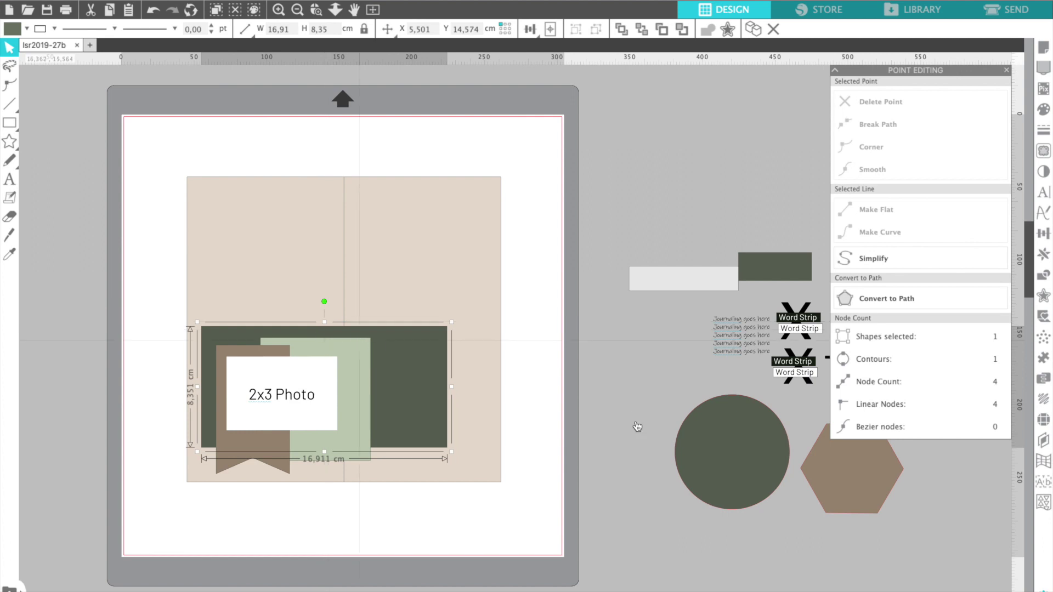
{"action": "left_click", "coordinate": [689, 489]}
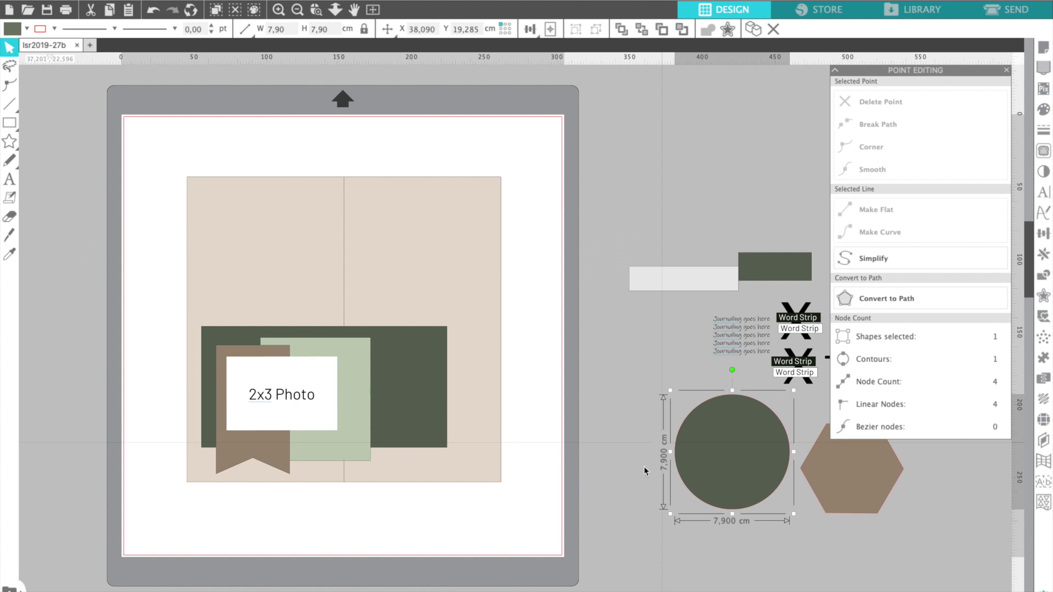
Undo recent changes and move the tan hexagon off-page just above the dark green circle
{"action": "scroll", "coordinate": [806, 531], "scroll_direction": "right", "scroll_amount": 2}
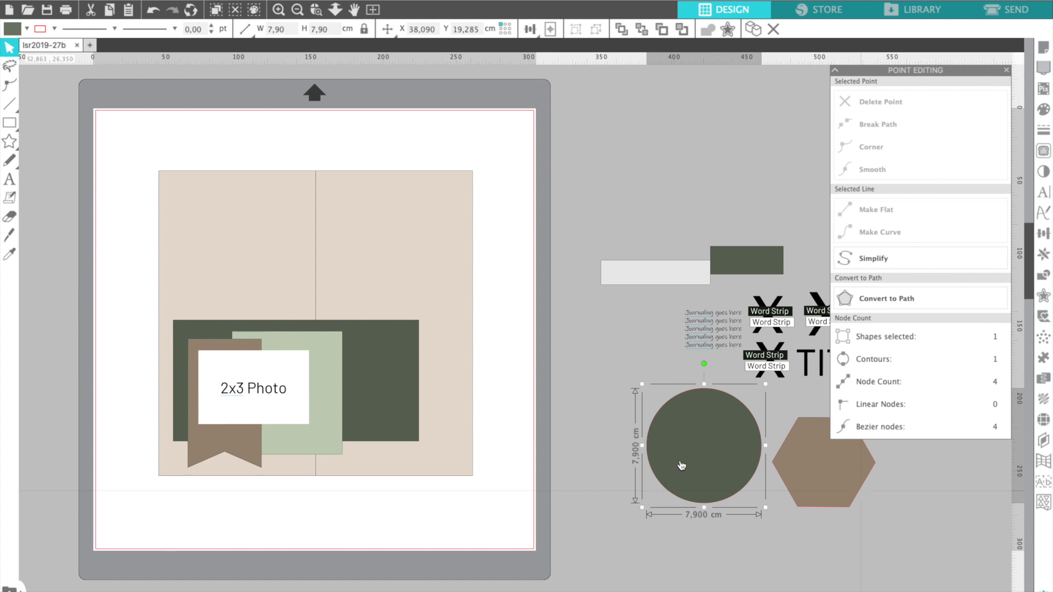
{"action": "key", "text": "ctrl+z"}
{"action": "key", "text": "ctrl+z"}
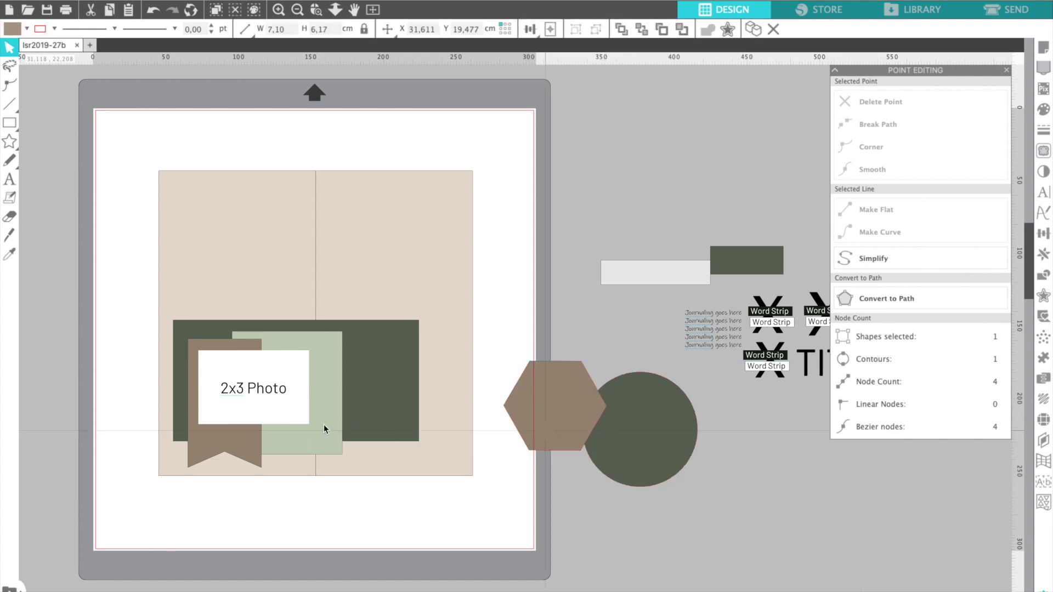
{"action": "key", "text": "Escape"}
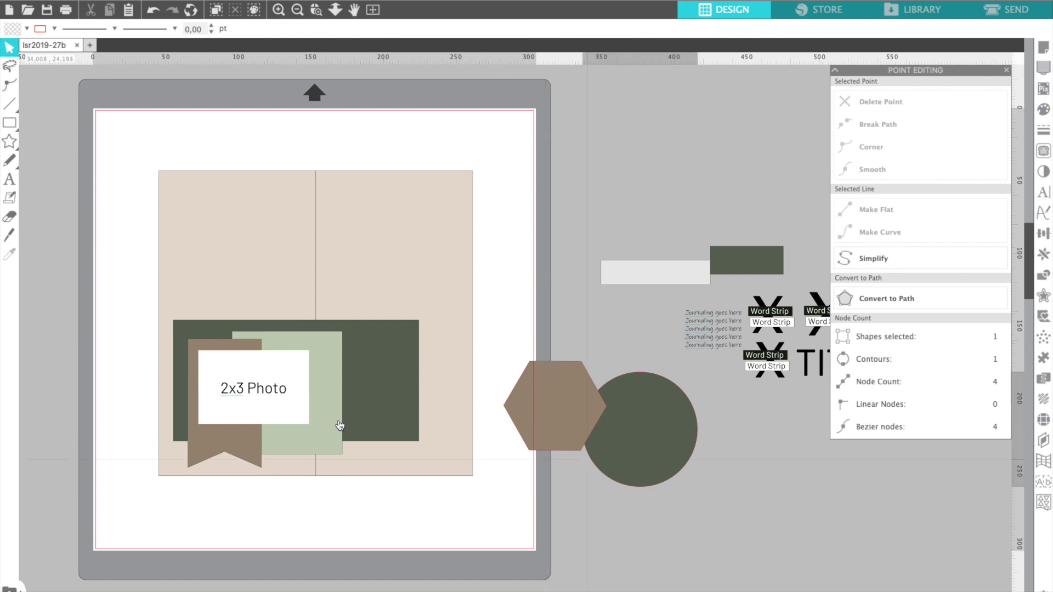
{"action": "key", "text": "ctrl+z"}
{"action": "key", "text": "ctrl+z"}
{"action": "left_click_drag", "start_coordinate": [426, 428], "coordinate": [647, 416]}
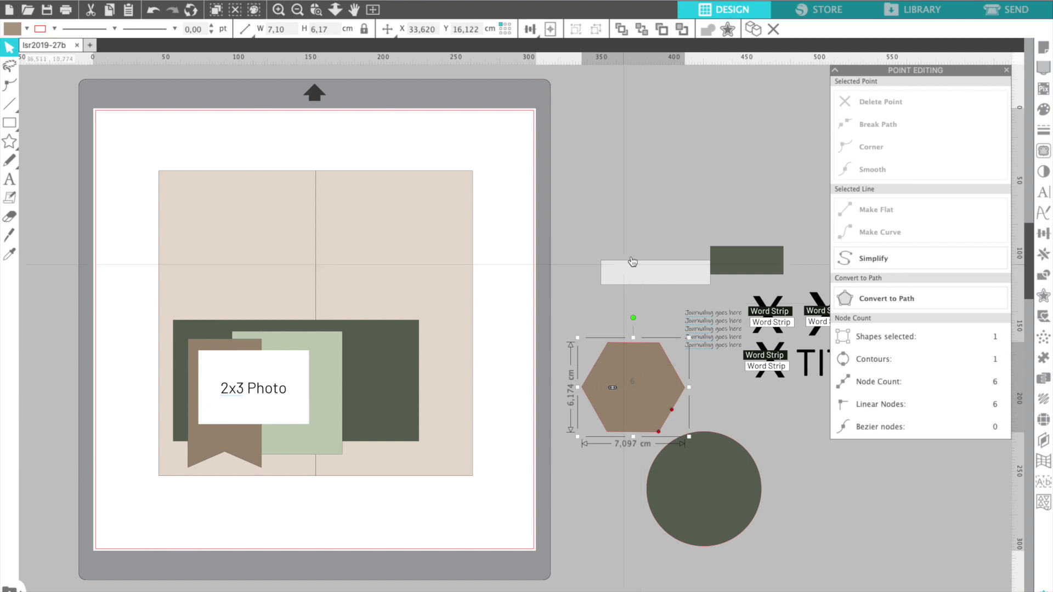
Place the grey strip below the photo box and stretch it to 18,79 × 1,67 cm
{"action": "left_click", "coordinate": [633, 278]}
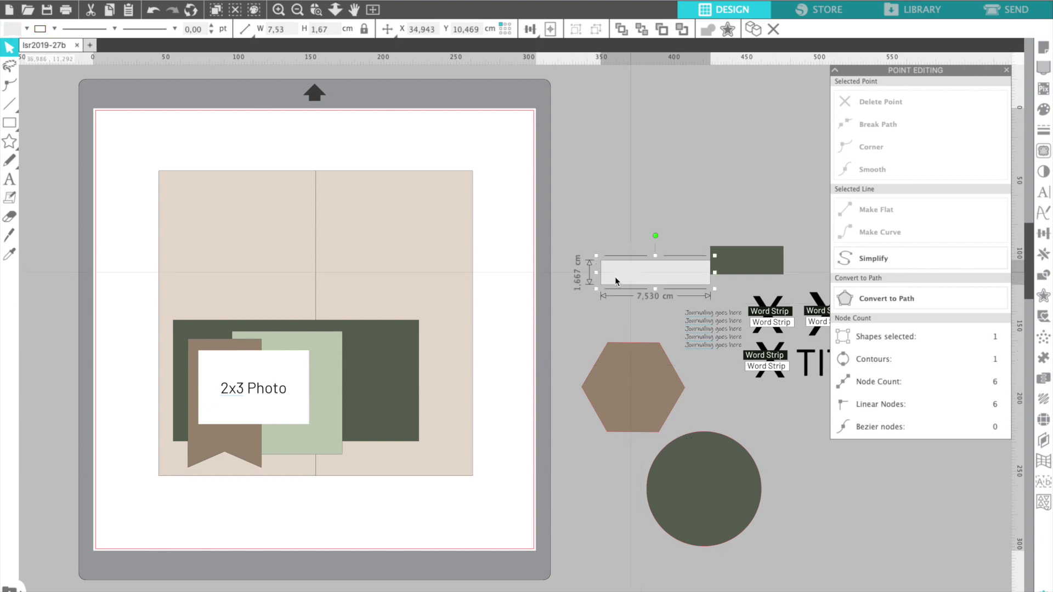
{"action": "left_click_drag", "start_coordinate": [279, 414], "coordinate": [264, 419]}
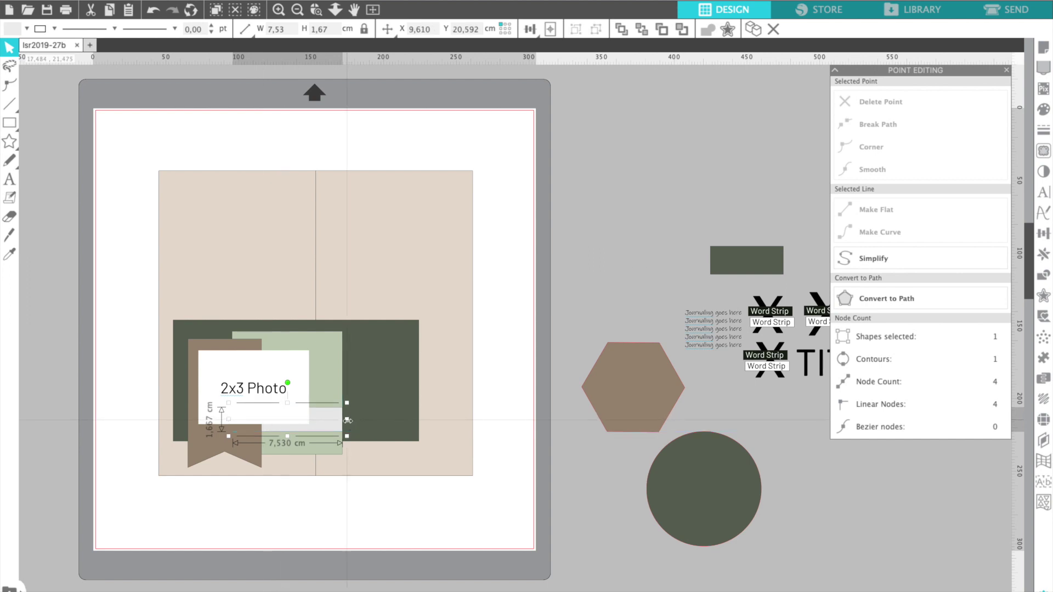
{"action": "left_click_drag", "start_coordinate": [449, 409], "coordinate": [456, 409]}
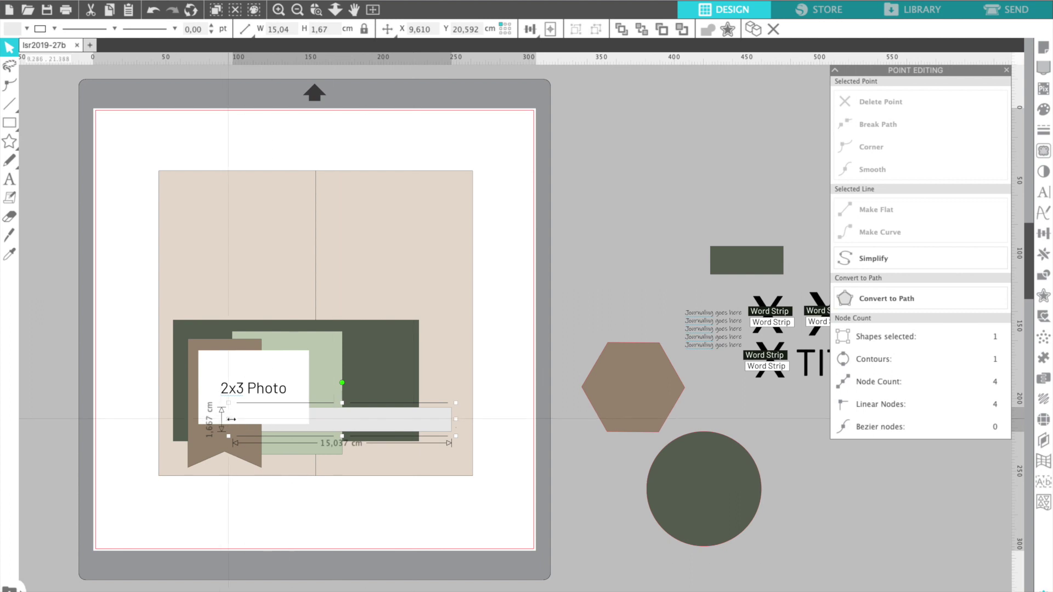
{"action": "left_click_drag", "start_coordinate": [219, 420], "coordinate": [176, 420]}
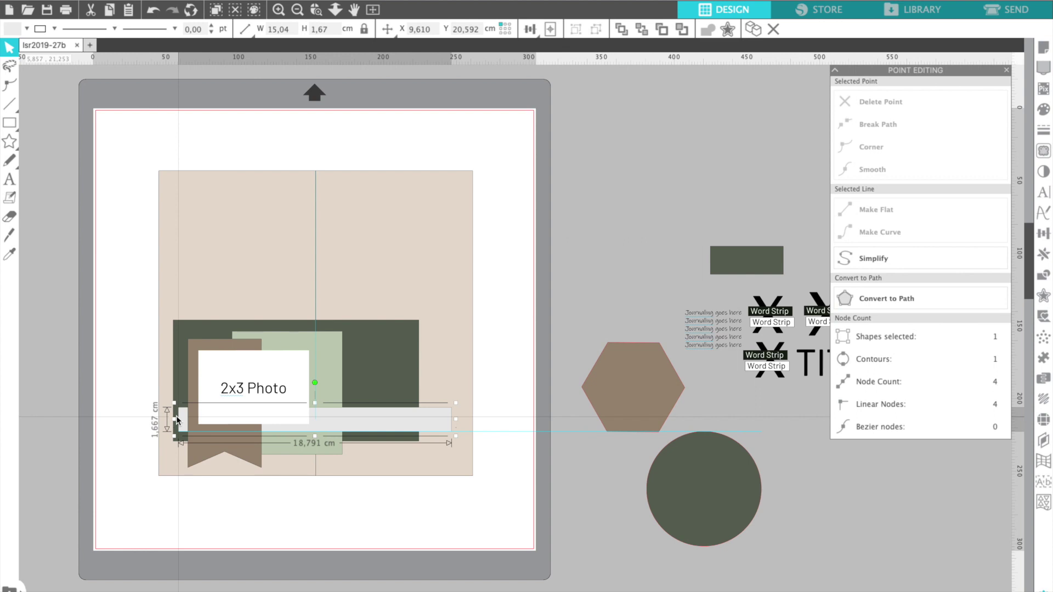
{"action": "left_click_drag", "start_coordinate": [176, 420], "coordinate": [177, 420]}
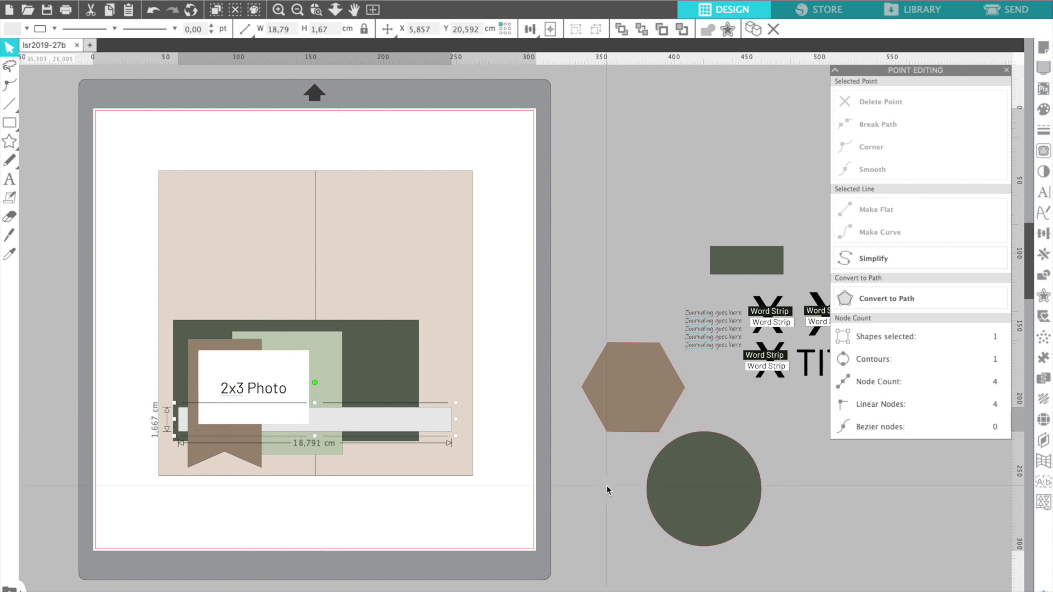
{"action": "left_click", "coordinate": [727, 513]}
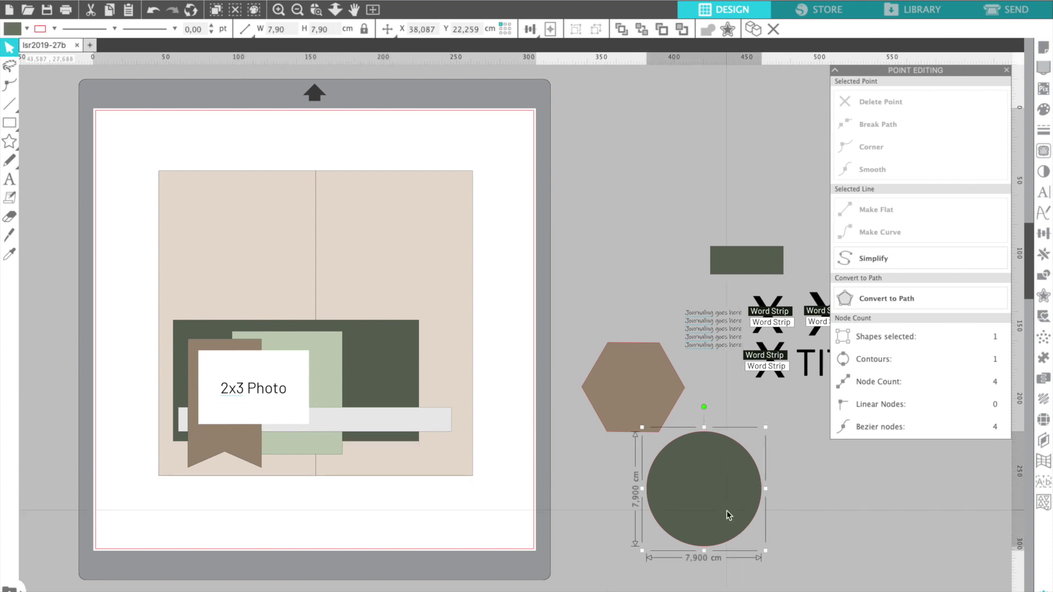
Move the 7,90 cm circle over the photo box's right side and fill it with the banner's brown, 9E8C76
{"action": "left_click_drag", "start_coordinate": [726, 512], "coordinate": [372, 432]}
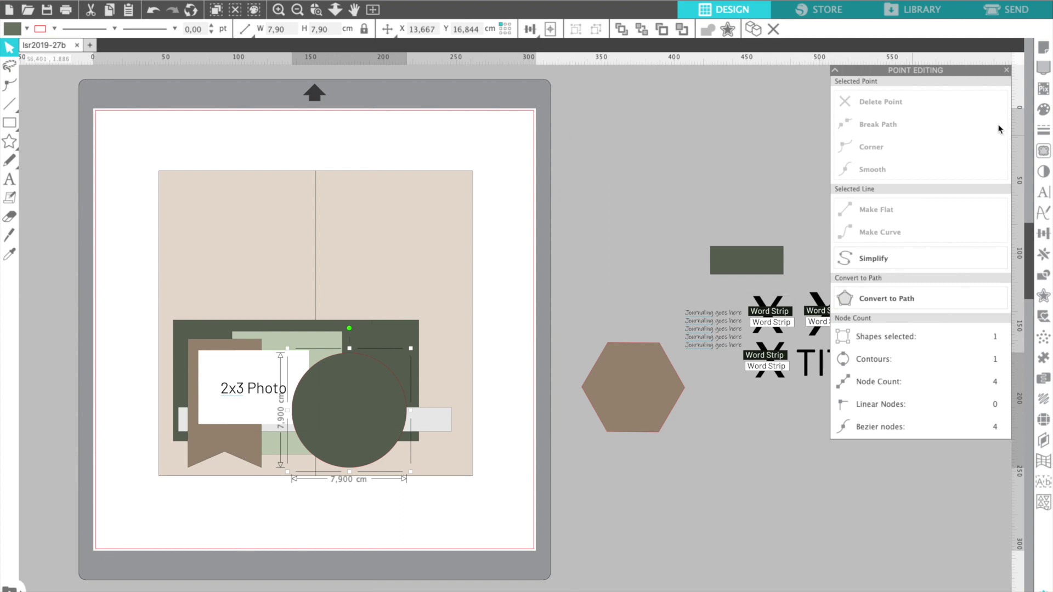
{"action": "left_click", "coordinate": [1044, 113]}
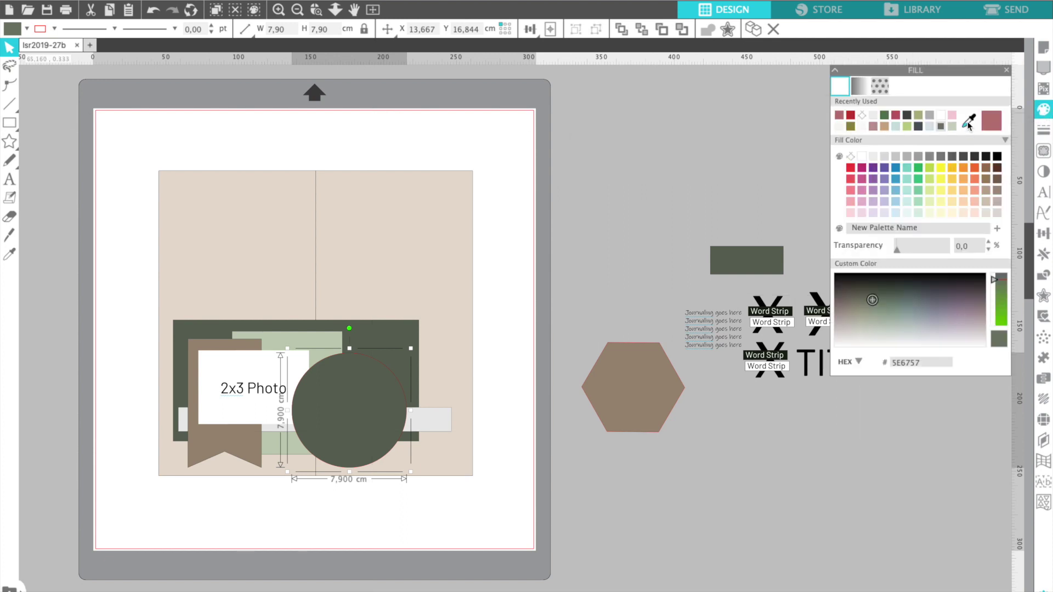
{"action": "left_click", "coordinate": [969, 124]}
{"action": "left_click", "coordinate": [208, 439]}
{"action": "left_click", "coordinate": [352, 418]}
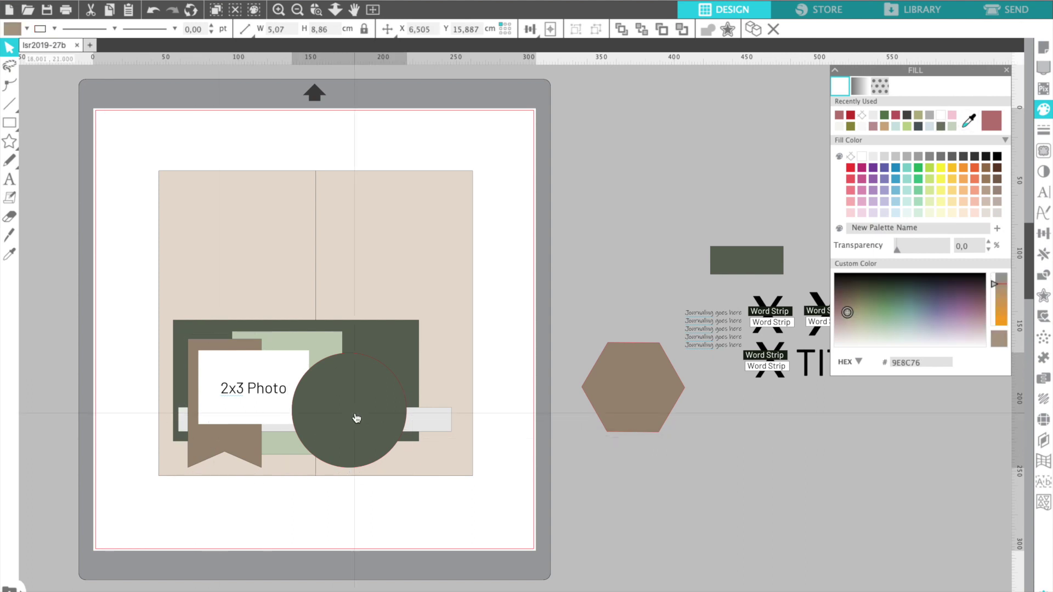
{"action": "left_click", "coordinate": [970, 121]}
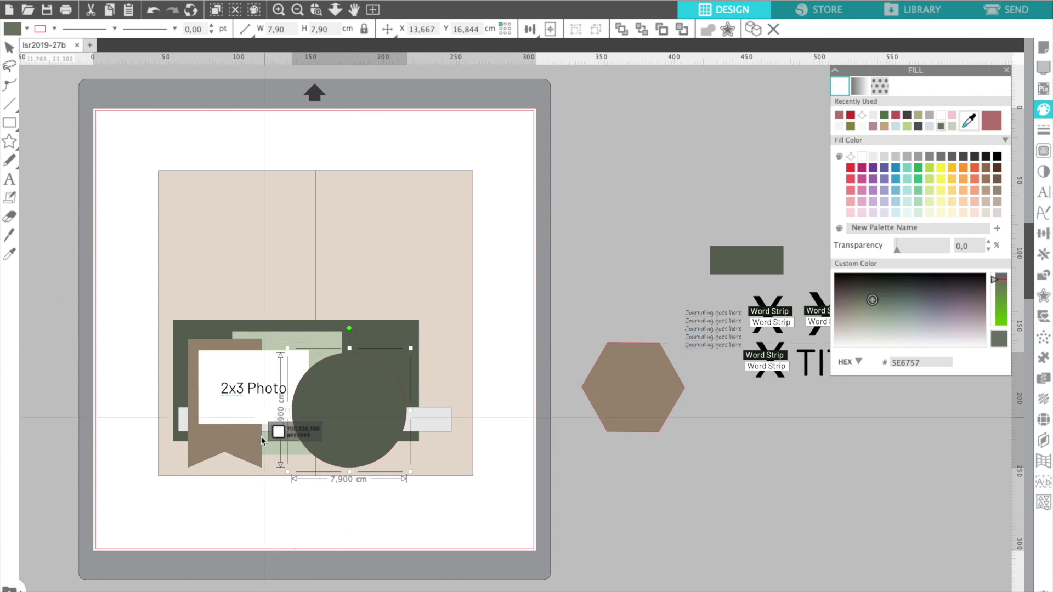
{"action": "left_click", "coordinate": [243, 440]}
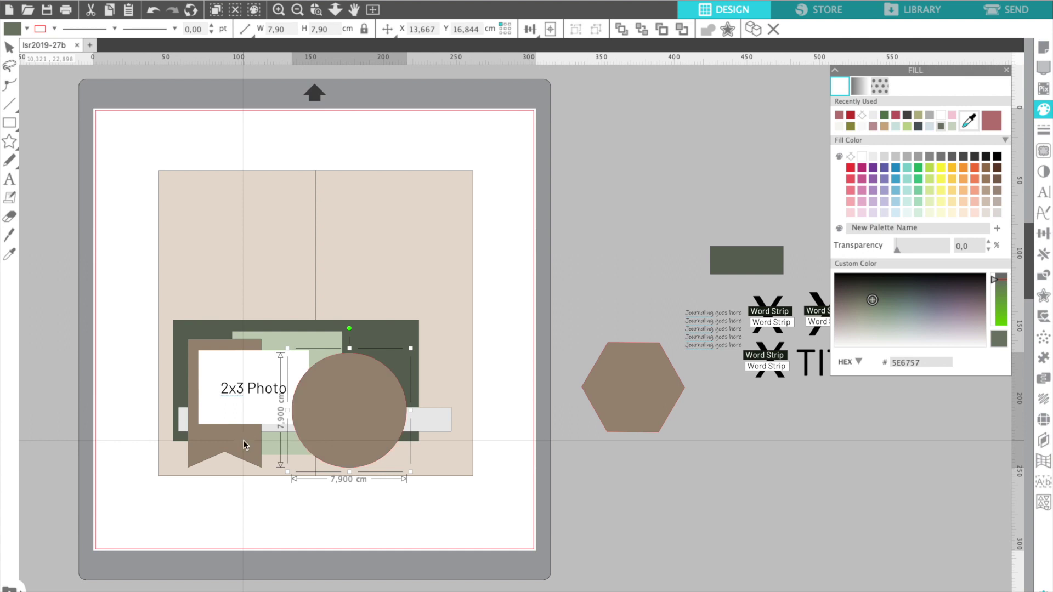
{"action": "left_click_drag", "start_coordinate": [372, 405], "coordinate": [370, 395]}
Nudge the brown circle and bring the banner, photo box, strip and light green rectangle in front of it
{"action": "right_click", "coordinate": [371, 400]}
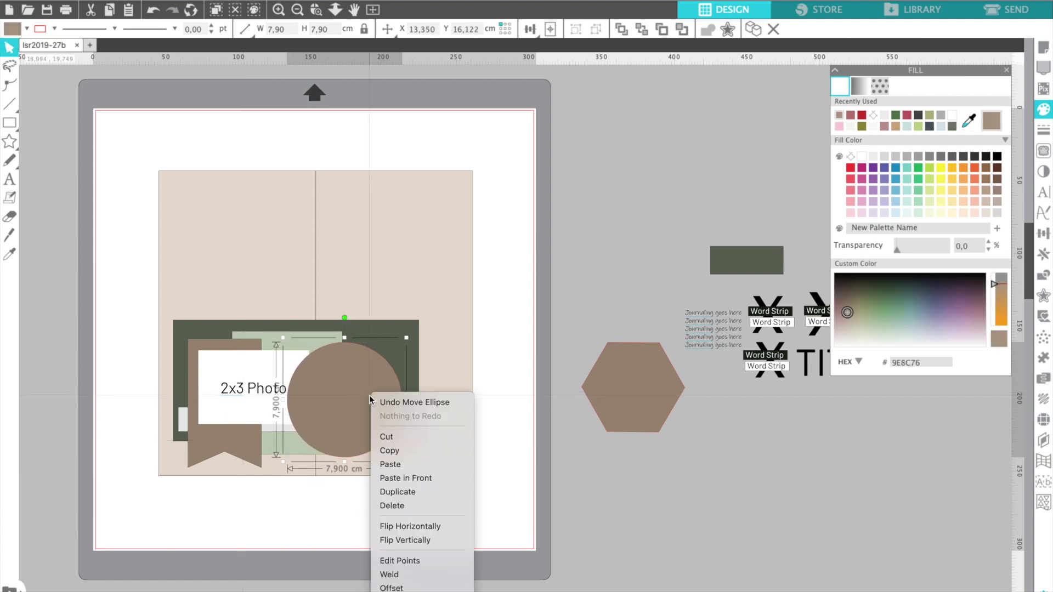
{"action": "left_click", "coordinate": [350, 417]}
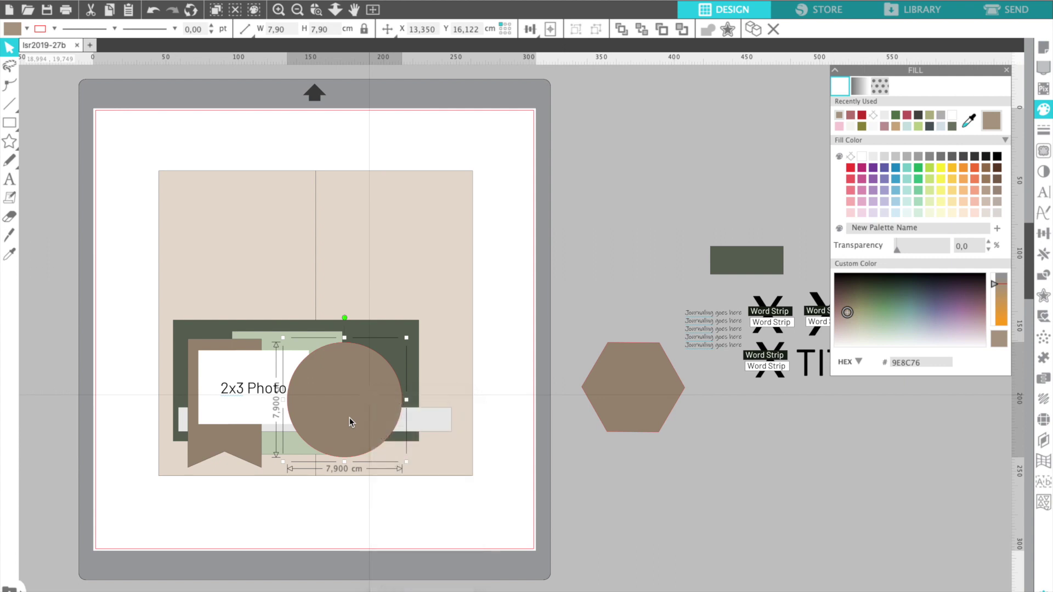
{"action": "left_click_drag", "start_coordinate": [350, 417], "coordinate": [353, 426]}
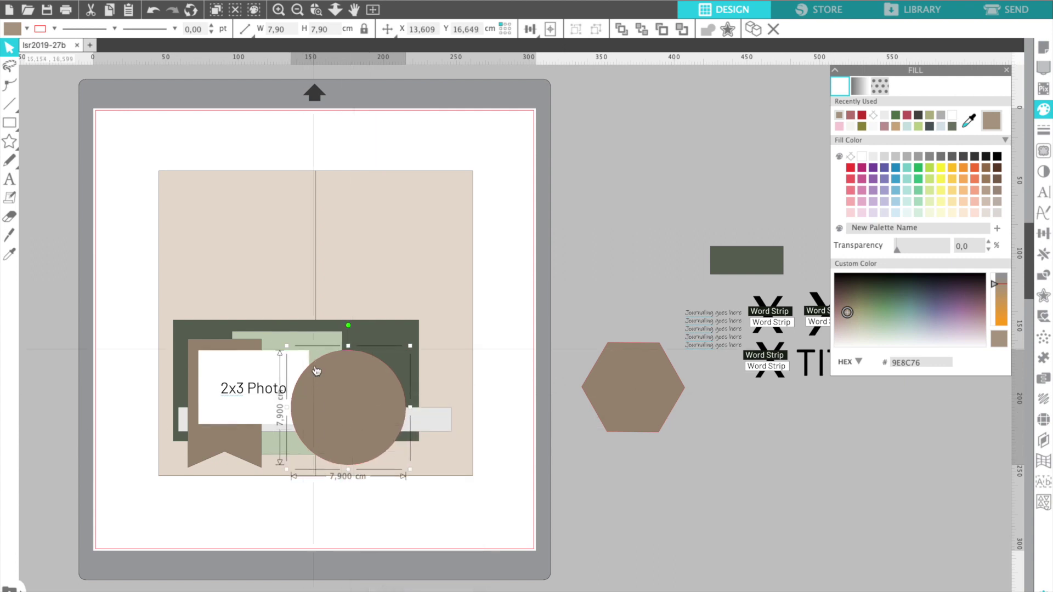
{"action": "left_click", "coordinate": [241, 449]}
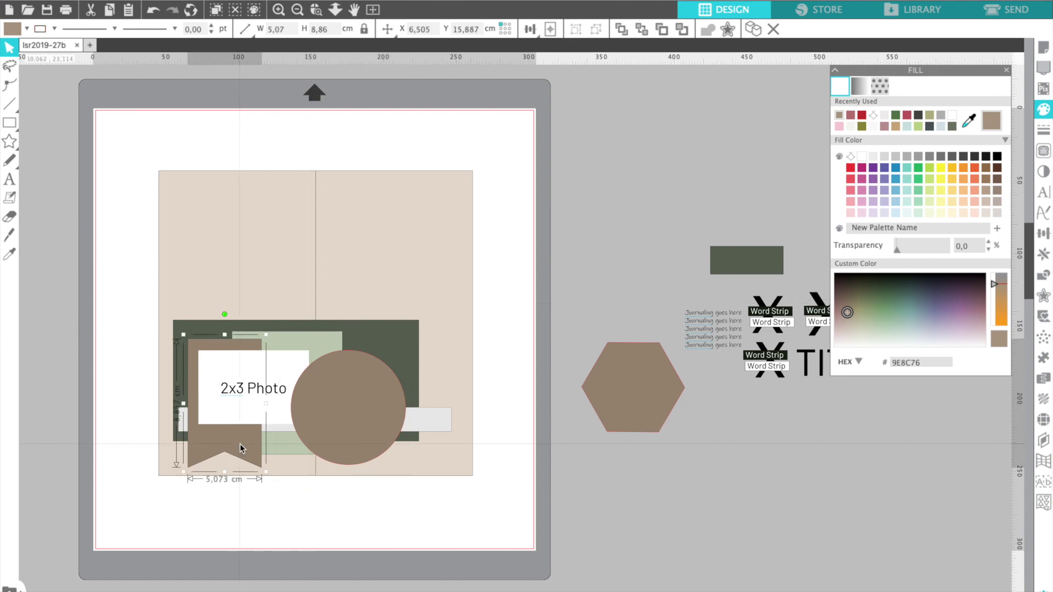
{"action": "left_click", "coordinate": [236, 391]}
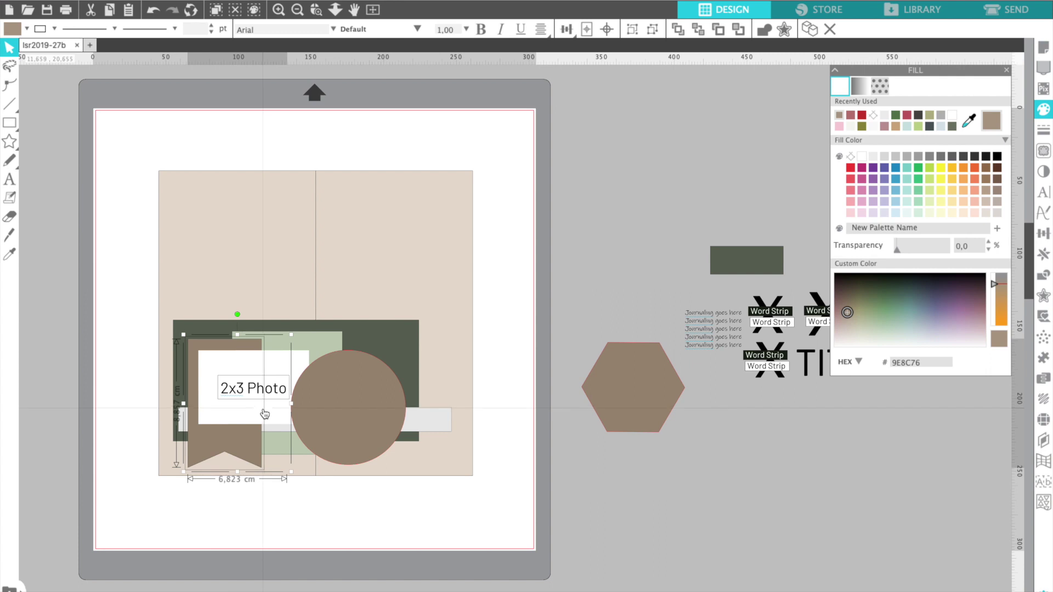
{"action": "left_click", "coordinate": [263, 413]}
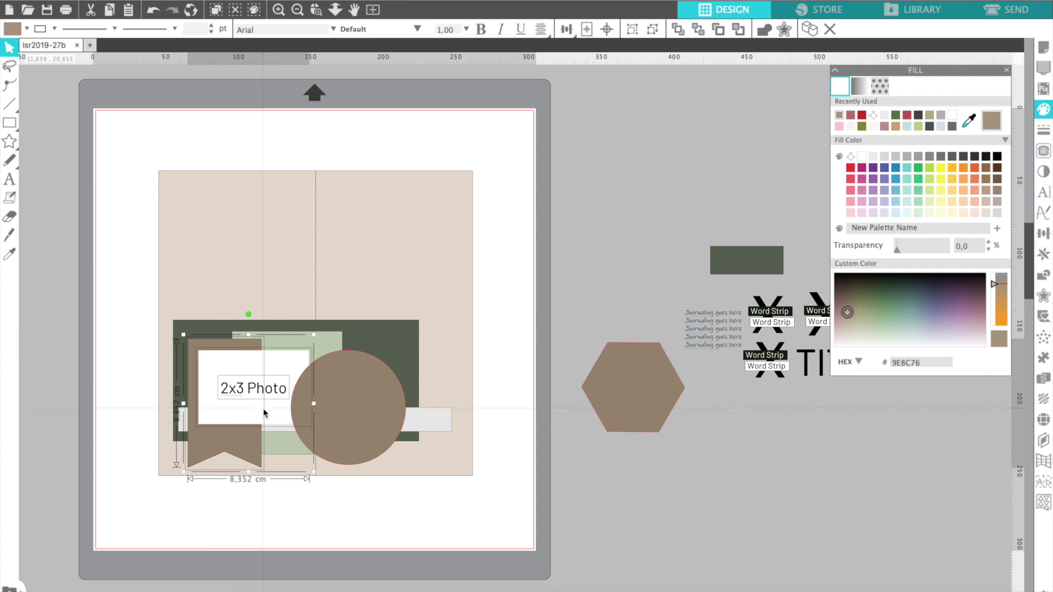
{"action": "left_click", "coordinate": [414, 421], "text": "shift"}
{"action": "left_click", "coordinate": [303, 448], "text": "shift"}
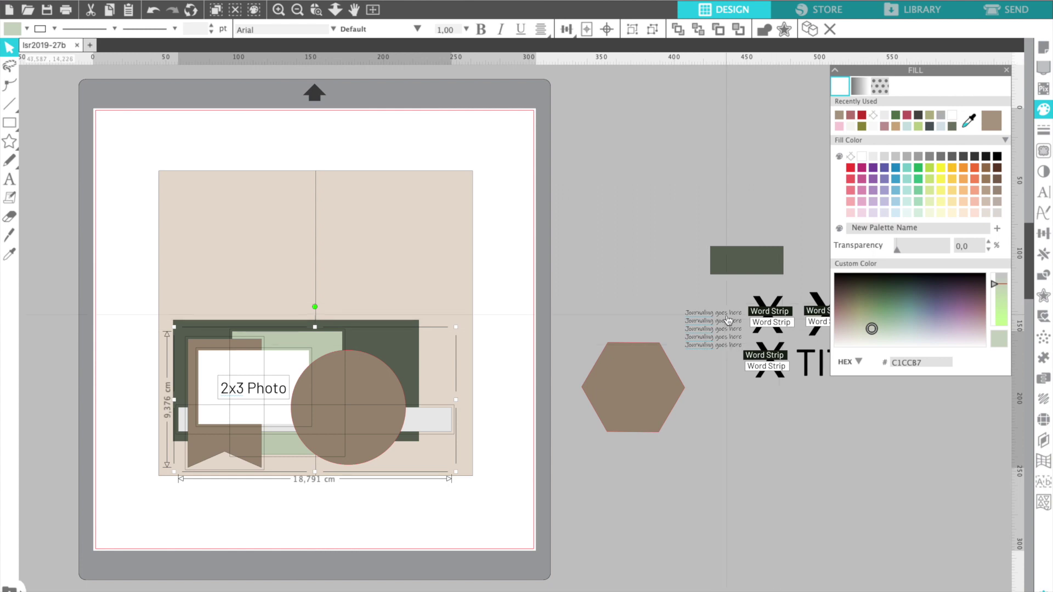
{"action": "key", "text": "ctrl+f"}
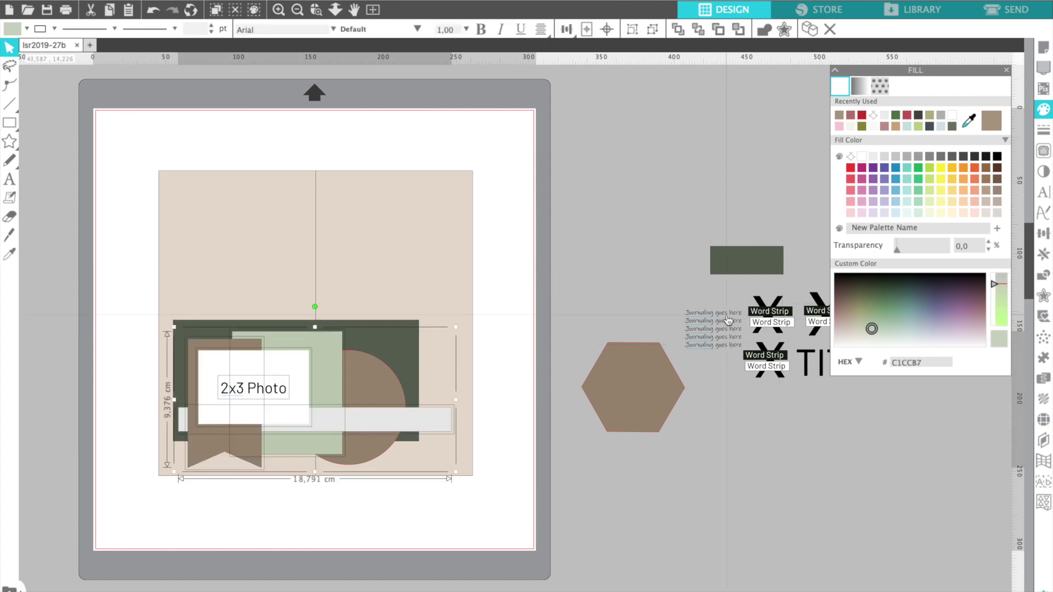
{"action": "left_click", "coordinate": [517, 522]}
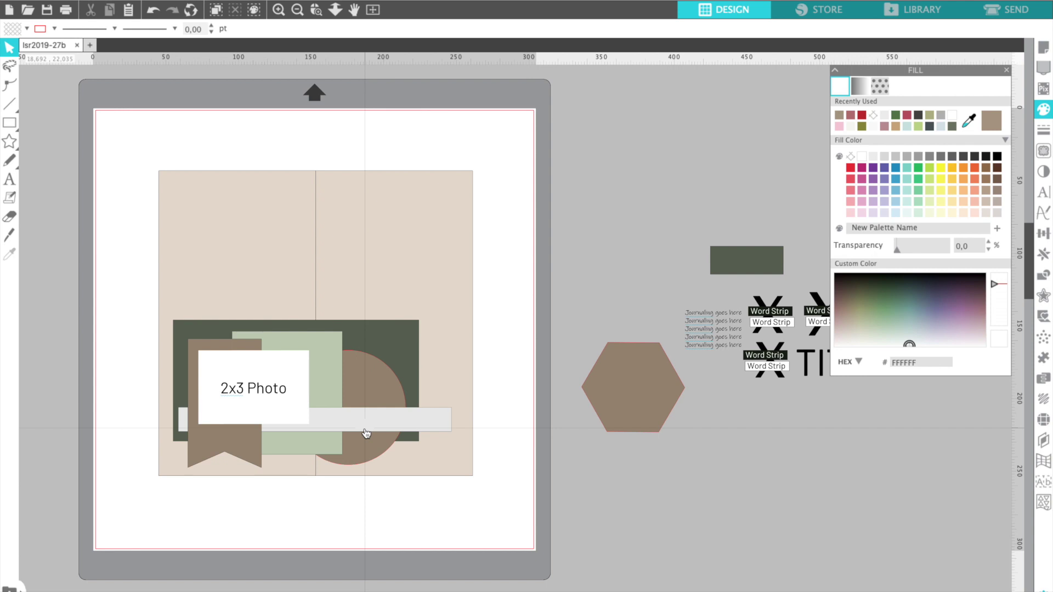
Raise the brown circle three levels in the stacking order
{"action": "left_click", "coordinate": [369, 453]}
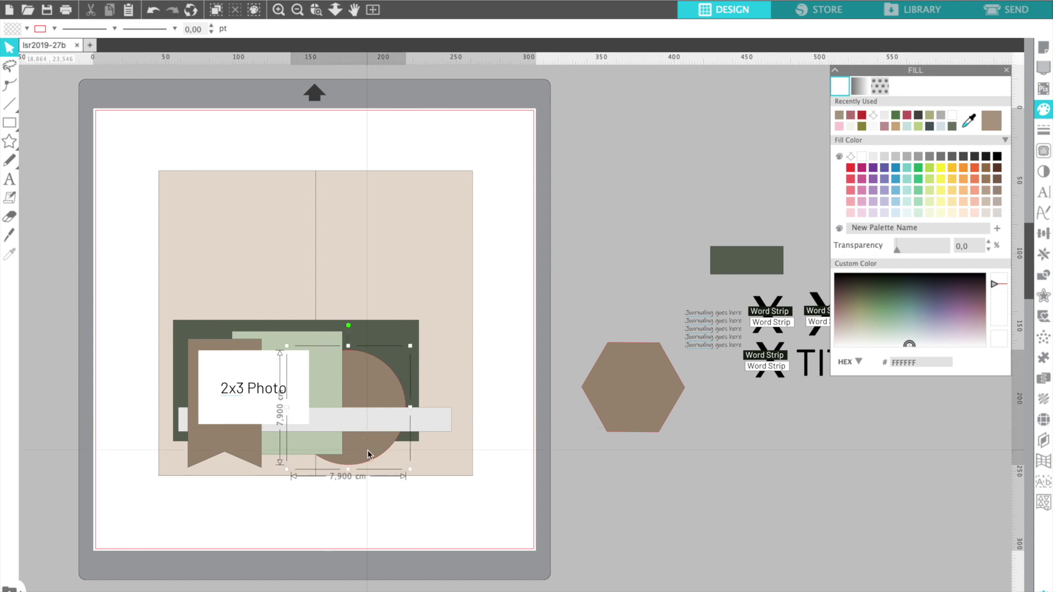
{"action": "right_click", "coordinate": [369, 455]}
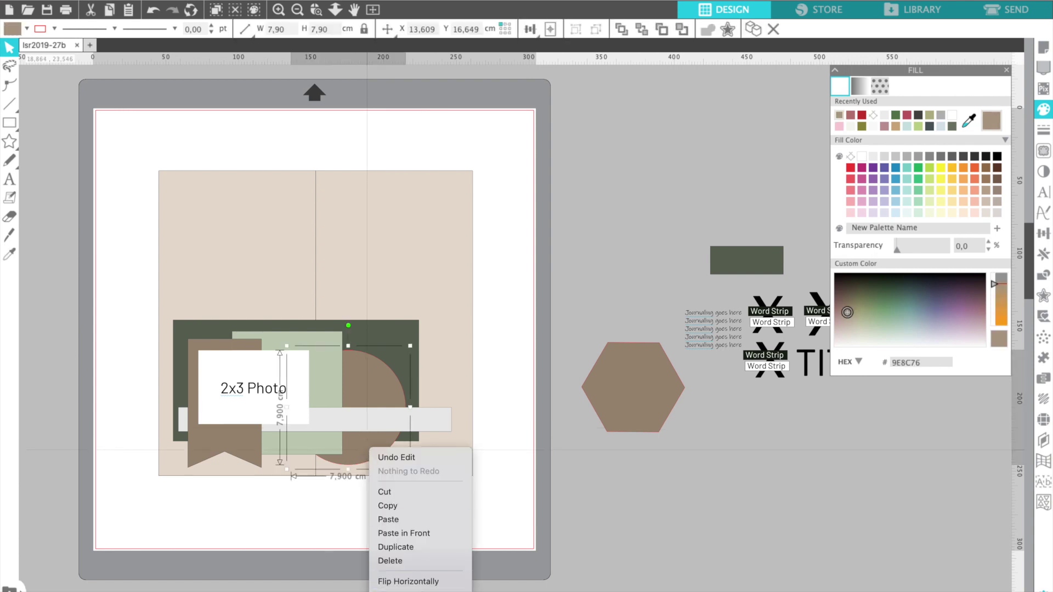
{"action": "scroll", "coordinate": [409, 564], "scroll_direction": "down", "scroll_amount": 5}
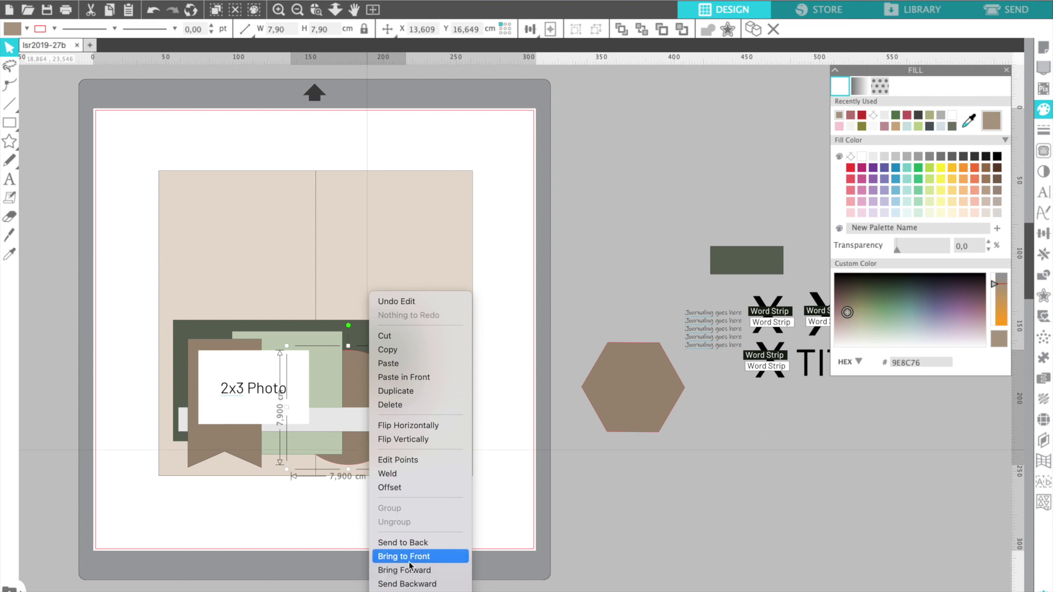
{"action": "left_click", "coordinate": [407, 570]}
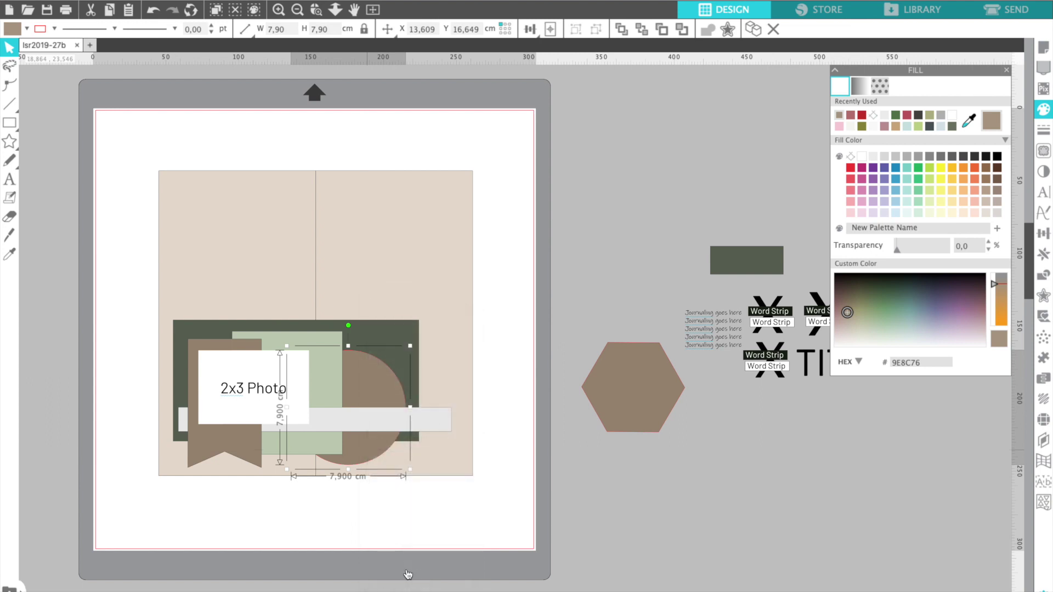
{"action": "right_click", "coordinate": [372, 385]}
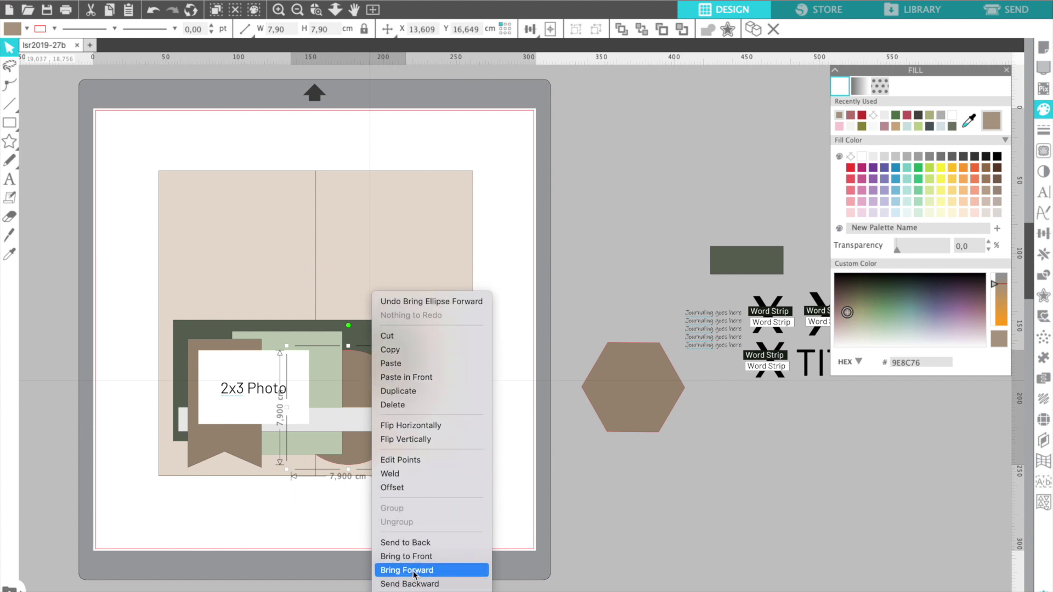
{"action": "left_click", "coordinate": [414, 573]}
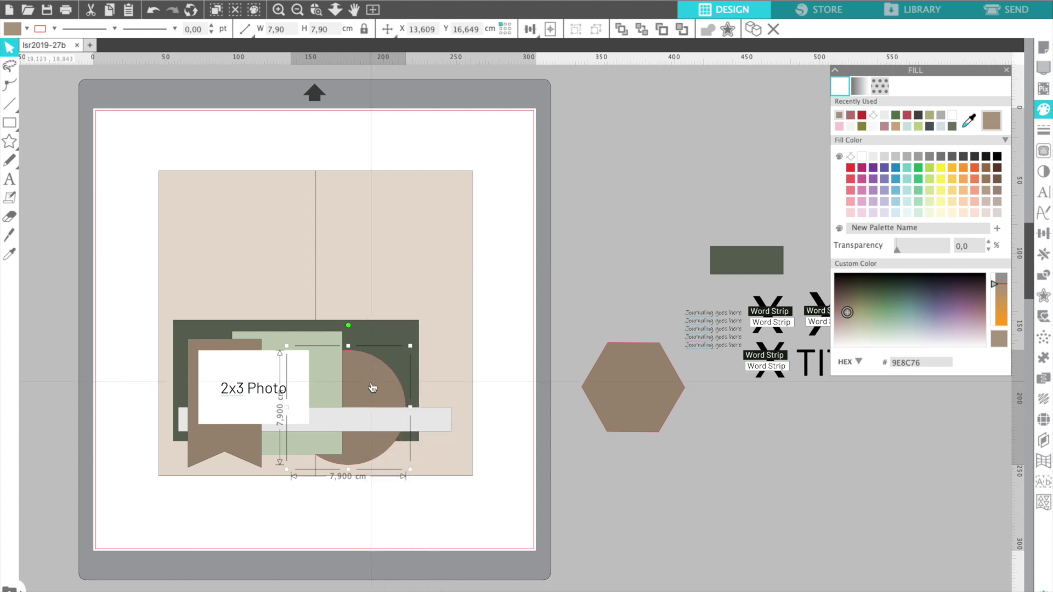
{"action": "right_click", "coordinate": [373, 387]}
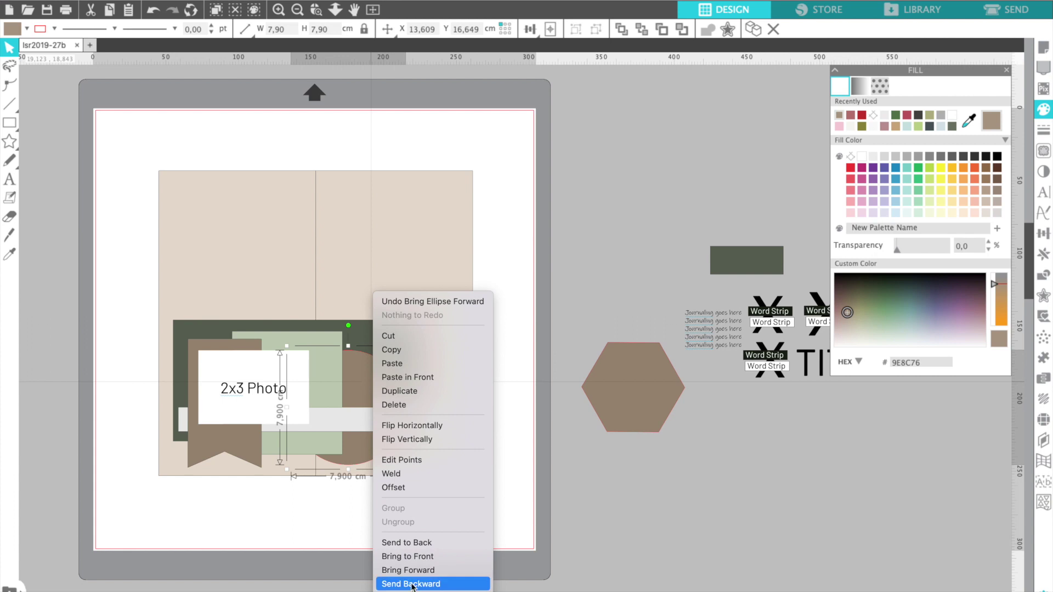
{"action": "left_click", "coordinate": [412, 572]}
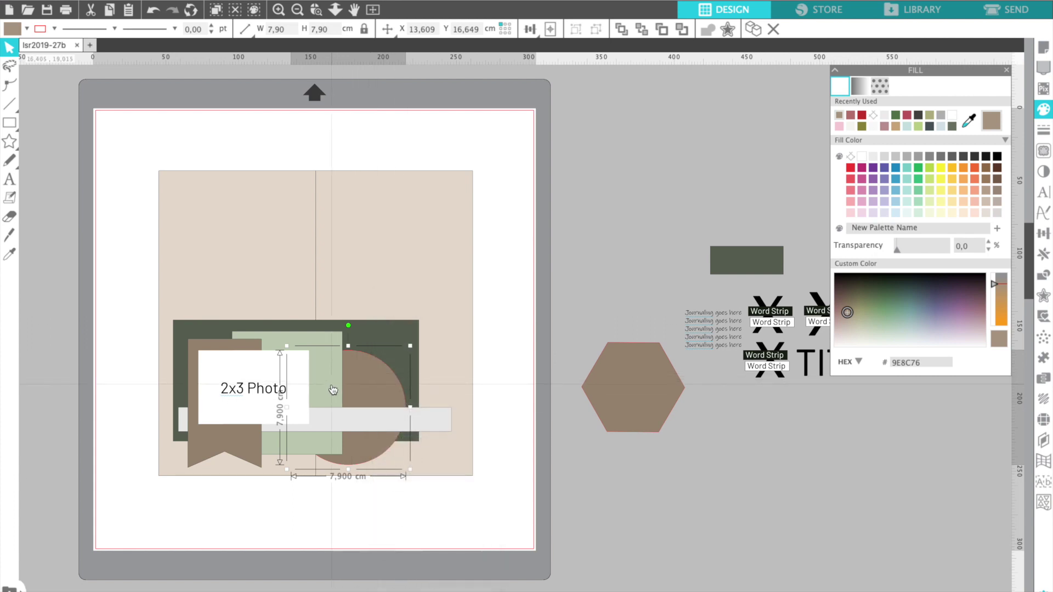
Delete the photo box, circle, banner and grey strip group twice, undoing each deletion
{"action": "left_click", "coordinate": [230, 390]}
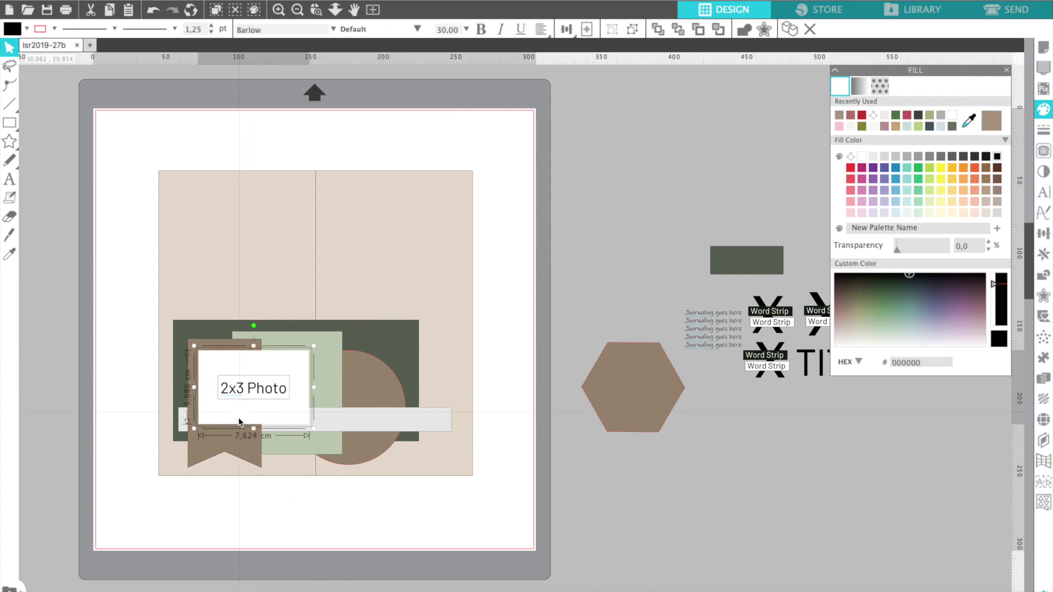
{"action": "left_click", "coordinate": [357, 417]}
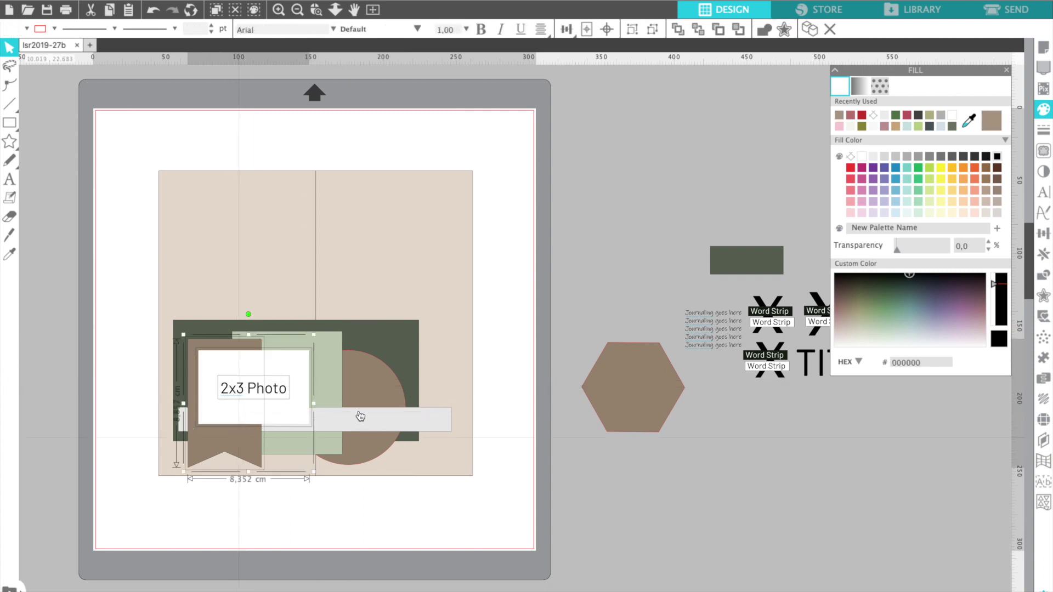
{"action": "left_click", "coordinate": [328, 442]}
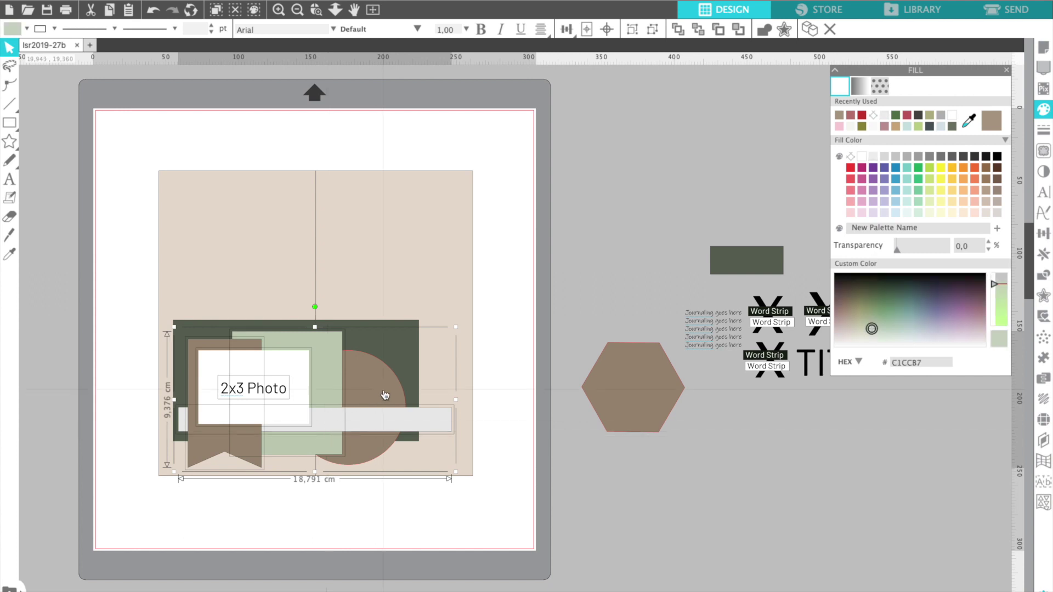
{"action": "left_click", "coordinate": [325, 384]}
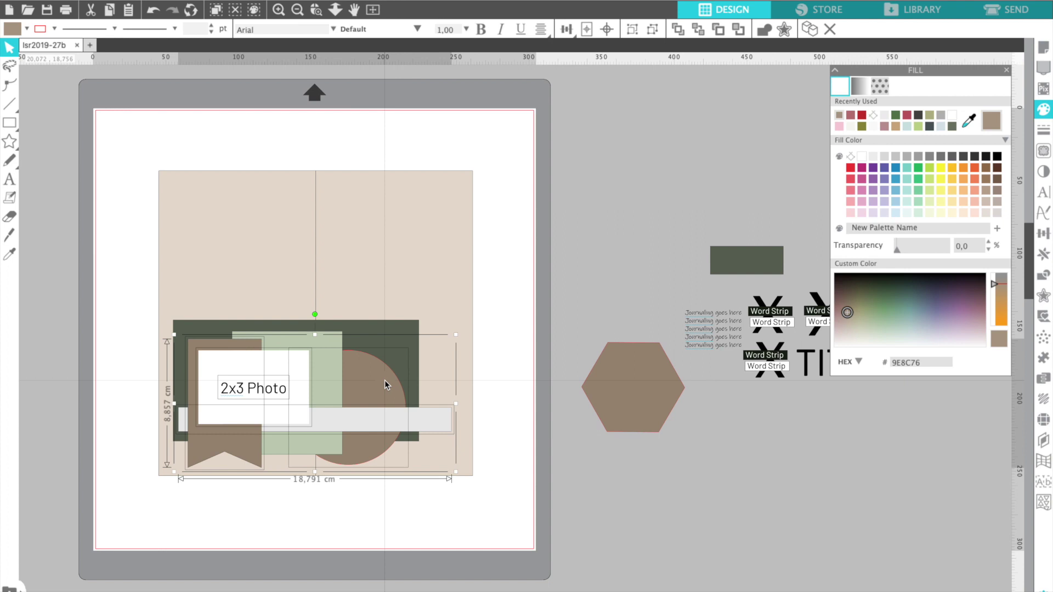
{"action": "key", "text": "Delete"}
{"action": "key", "text": "ctrl+z"}
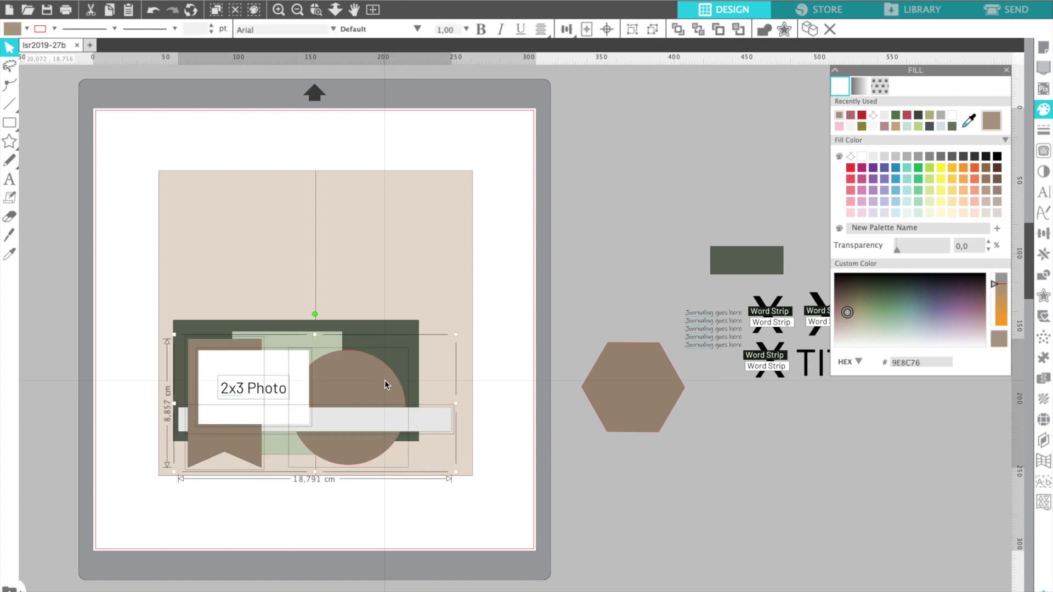
{"action": "key", "text": "Delete"}
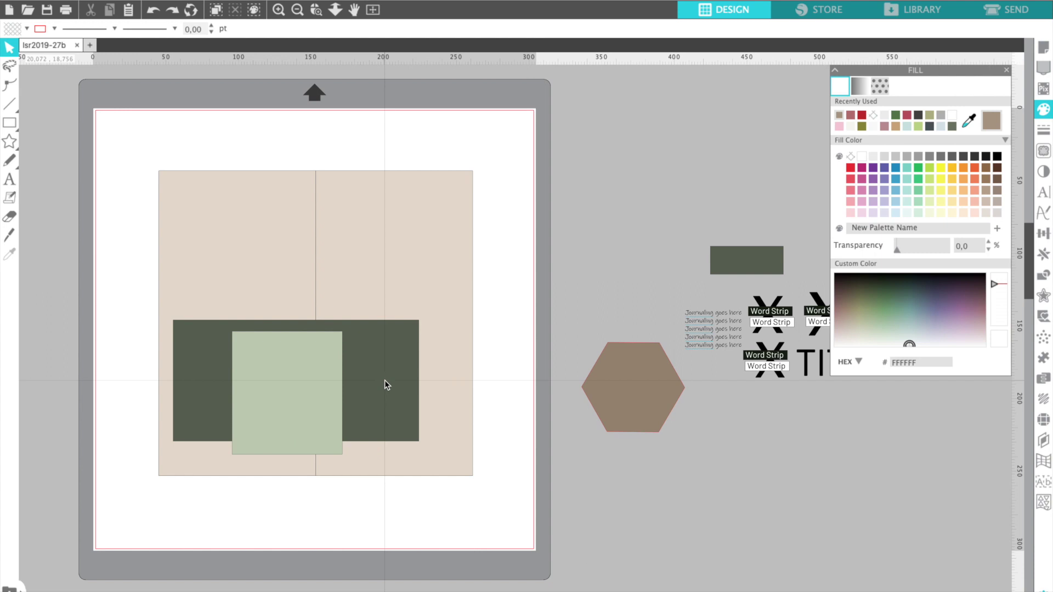
{"action": "key", "text": "ctrl+z"}
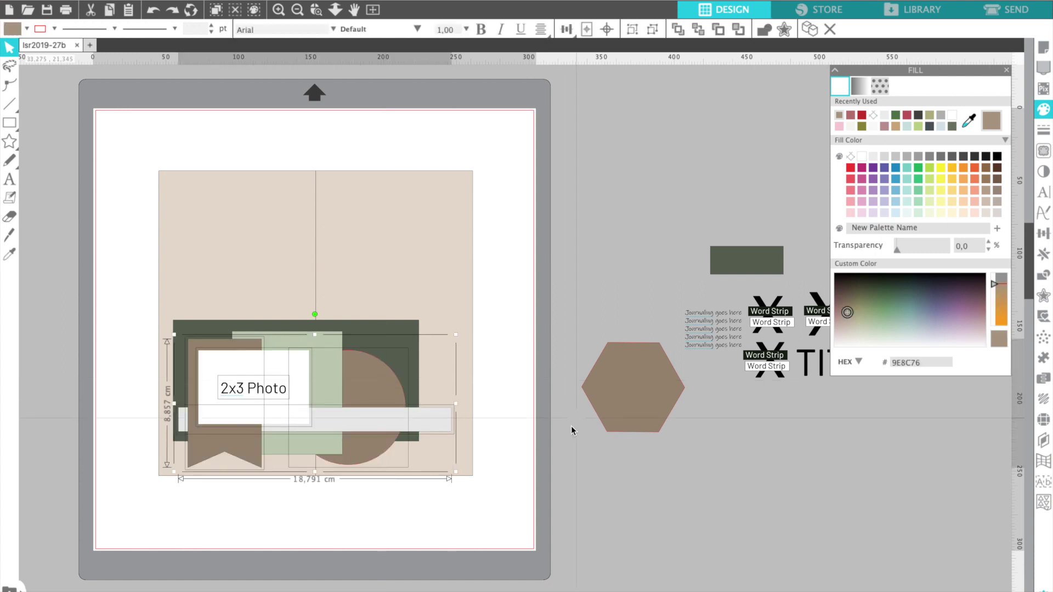
Shrink the brown hexagon to 4,69 × 4,08 cm and park it off-page below the word strips
{"action": "left_click", "coordinate": [549, 453]}
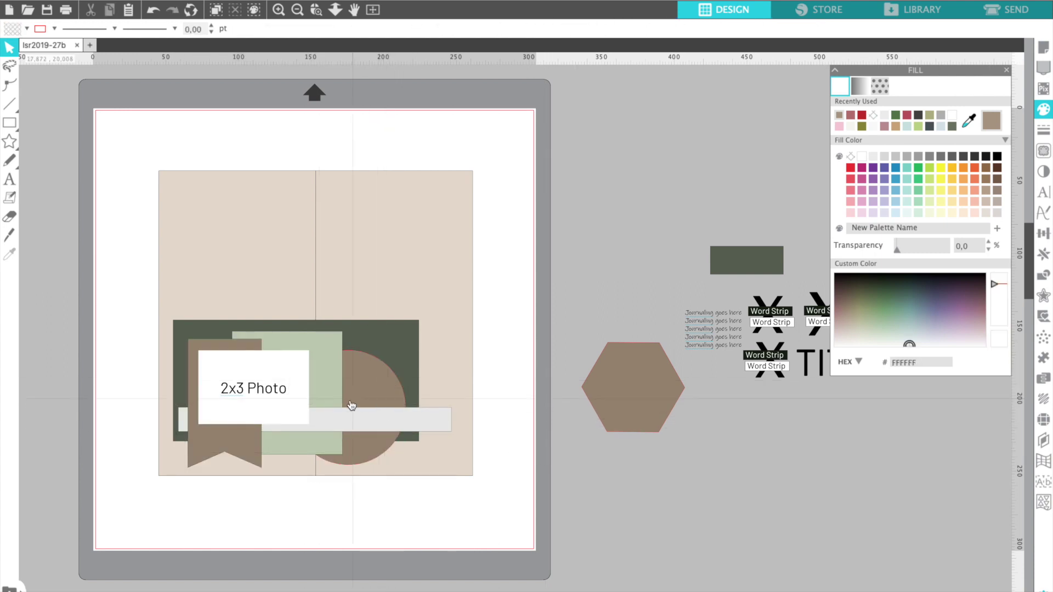
{"action": "left_click", "coordinate": [649, 405]}
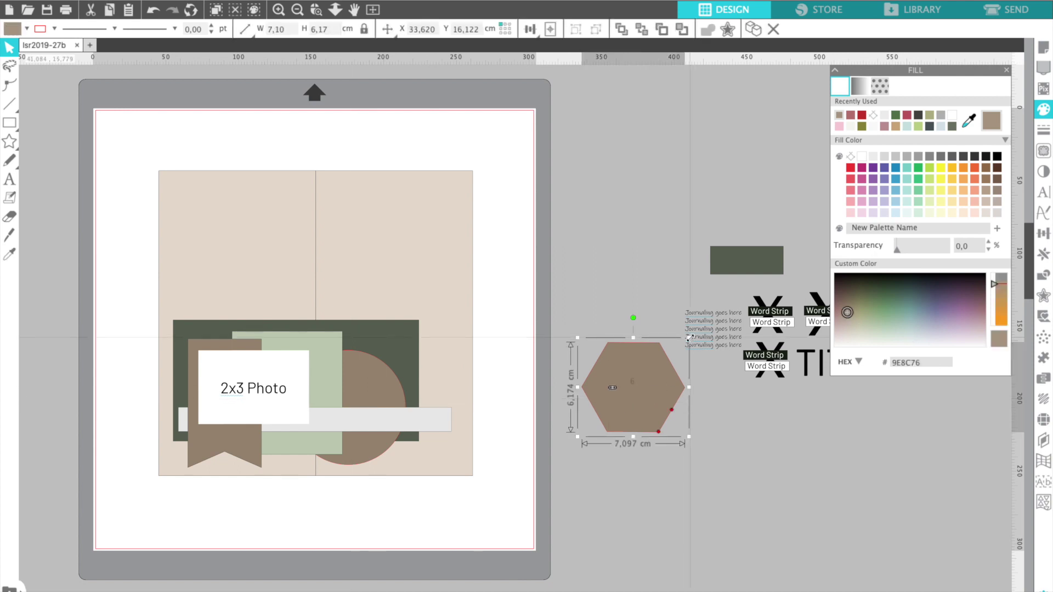
{"action": "left_click_drag", "start_coordinate": [689, 338], "coordinate": [653, 367]}
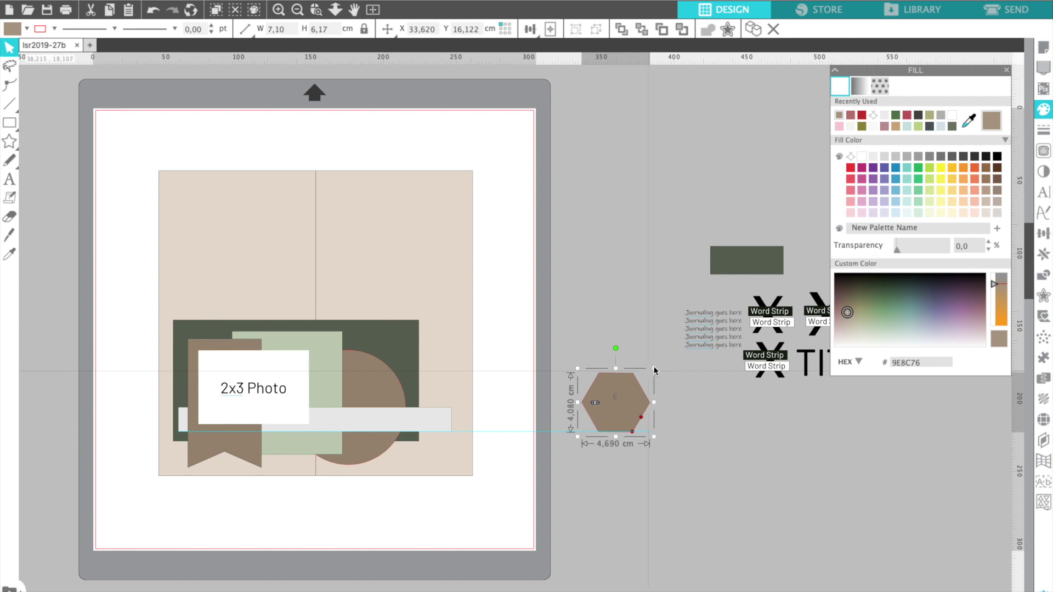
{"action": "left_click_drag", "start_coordinate": [631, 405], "coordinate": [619, 424]}
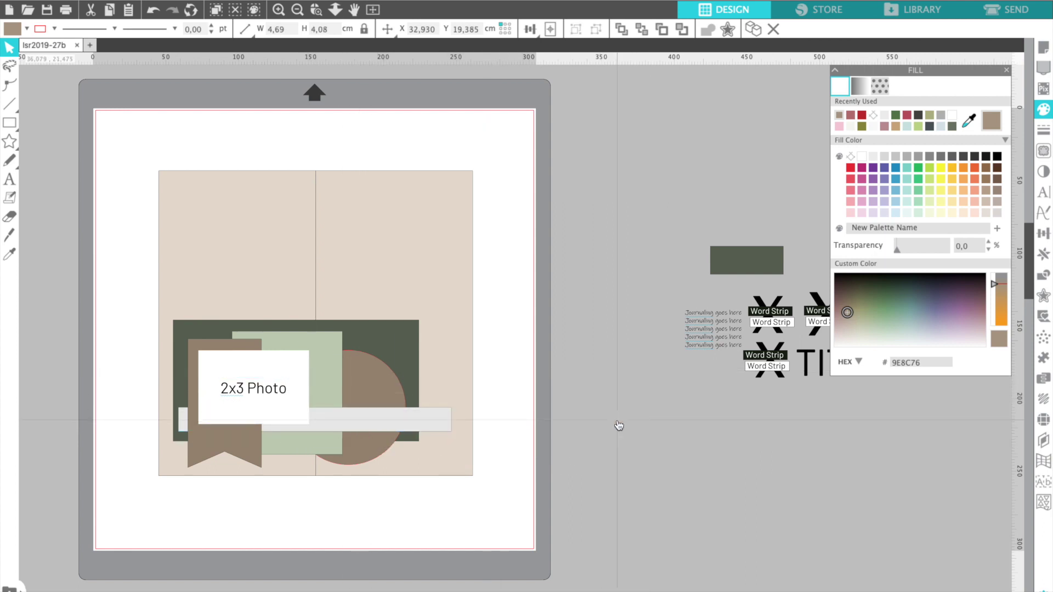
{"action": "left_click_drag", "start_coordinate": [619, 428], "coordinate": [661, 431]}
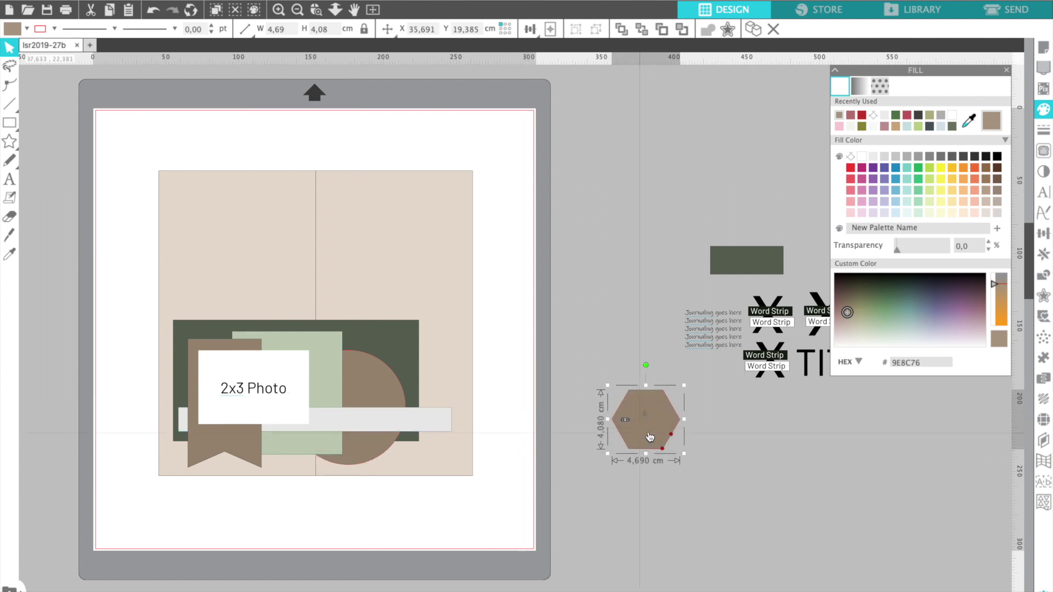
{"action": "left_click_drag", "start_coordinate": [646, 435], "coordinate": [728, 457]}
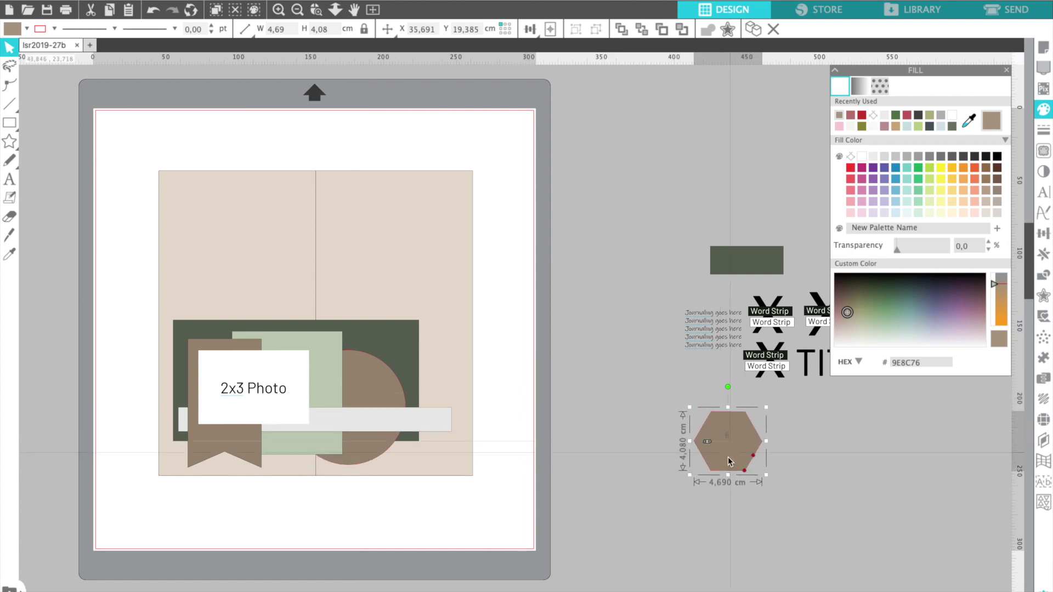
Move the dark green rectangle onto the layout as a long bar across the circle
{"action": "left_click", "coordinate": [733, 265]}
{"action": "left_click_drag", "start_coordinate": [733, 265], "coordinate": [377, 396]}
{"action": "left_click_drag", "start_coordinate": [475, 373], "coordinate": [535, 365]}
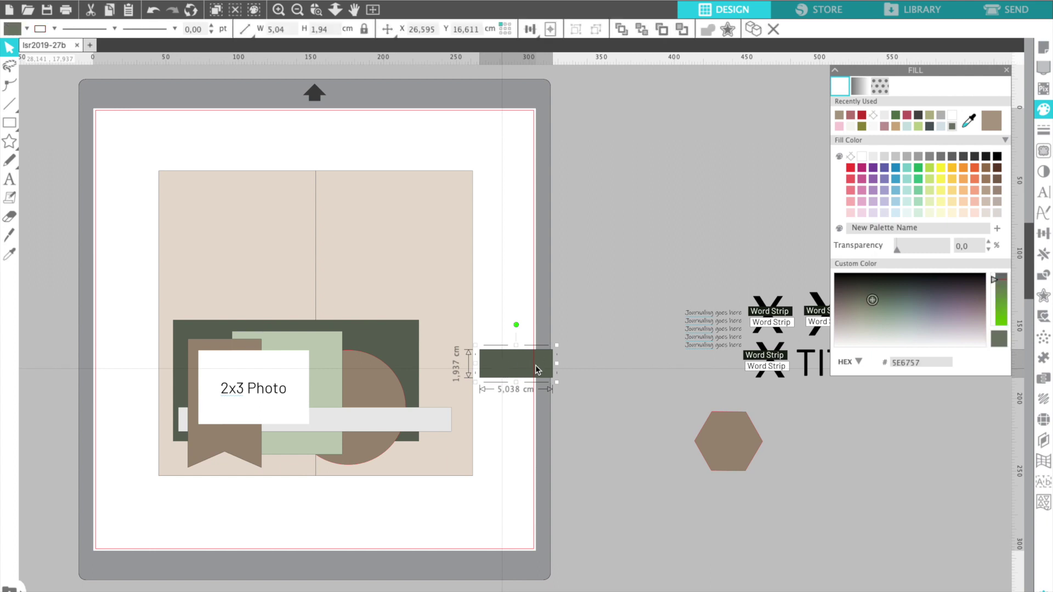
{"action": "left_click_drag", "start_coordinate": [357, 402], "coordinate": [467, 403]}
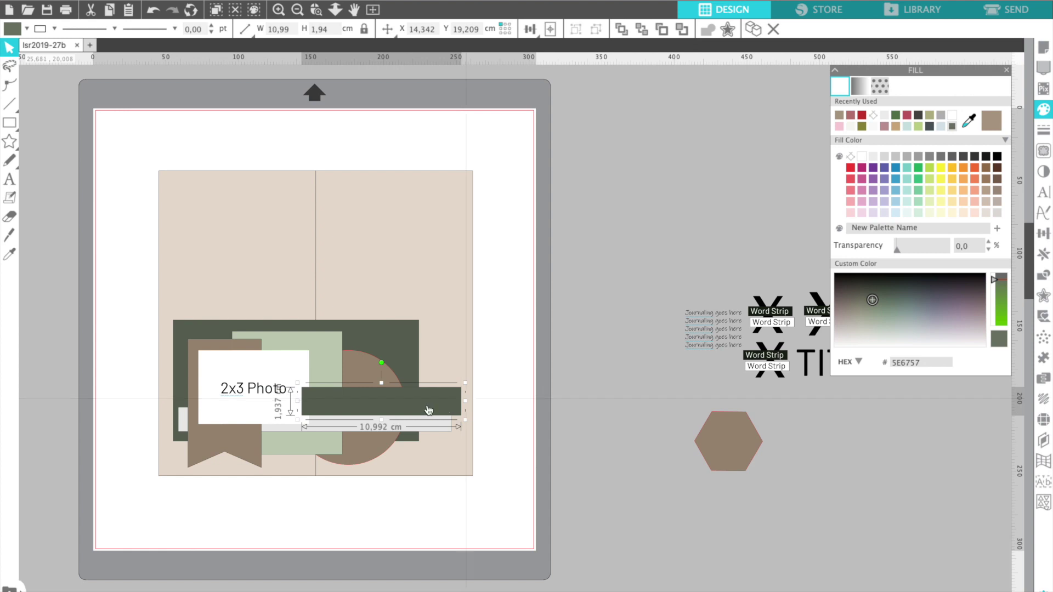
Layer the photo box, banner and grey strip above the green bar, now 10,69 × 1,94 cm
{"action": "left_click", "coordinate": [235, 390]}
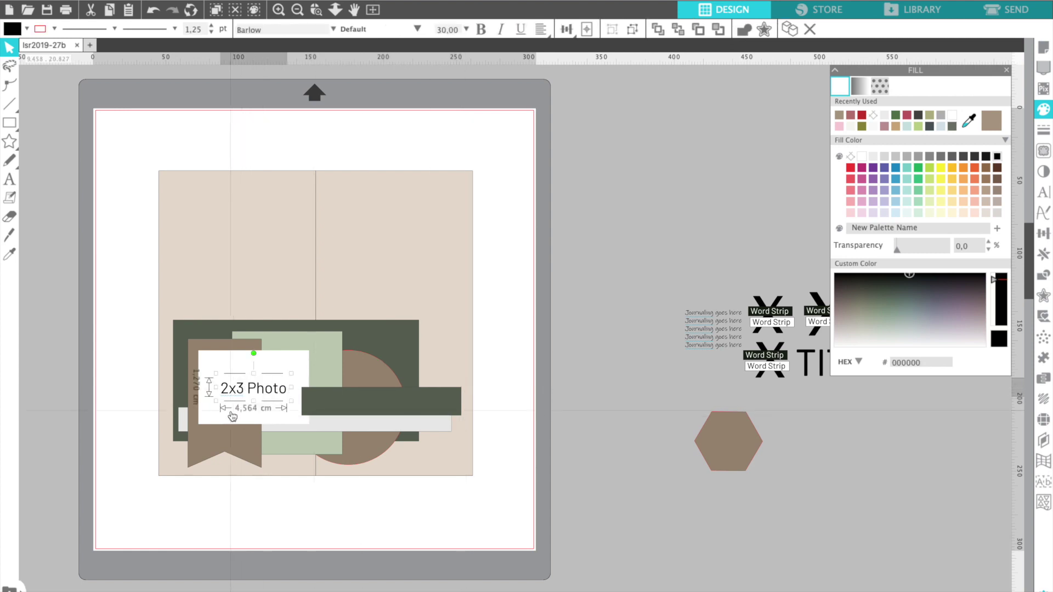
{"action": "left_click", "coordinate": [237, 429]}
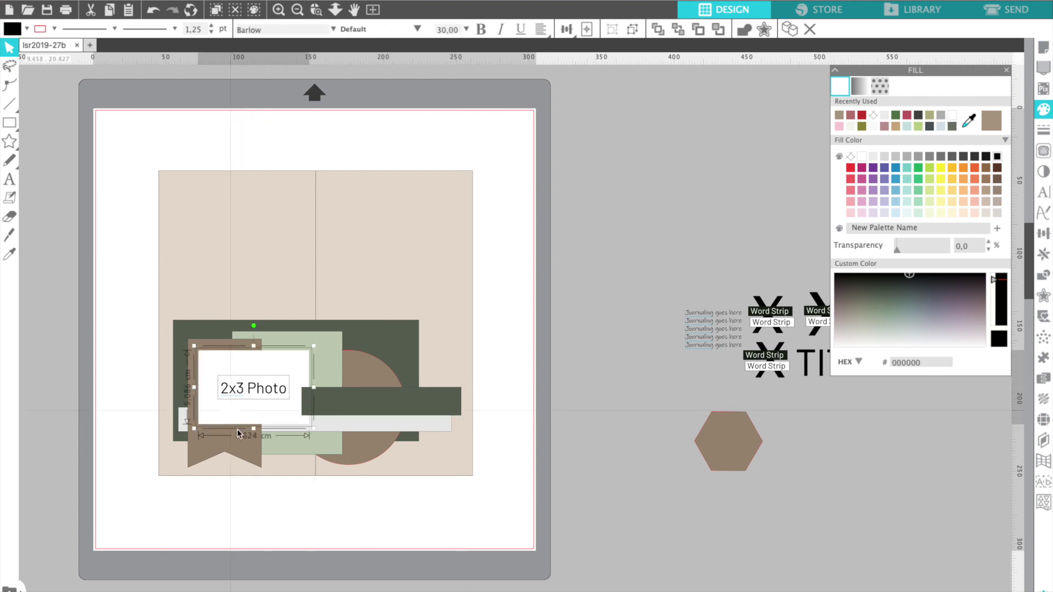
{"action": "left_click", "coordinate": [349, 429], "text": "shift"}
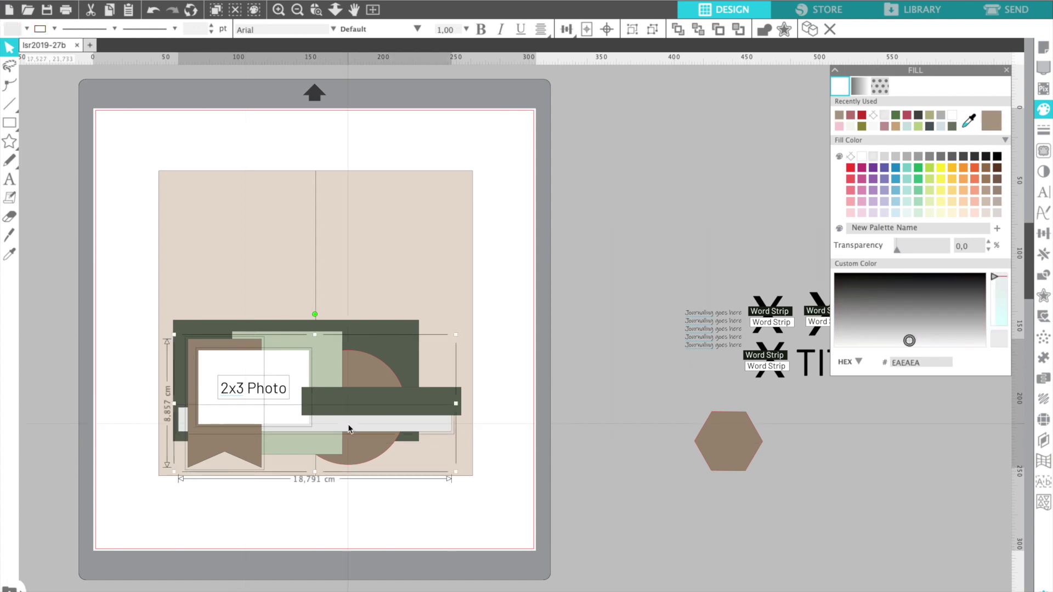
{"action": "key", "text": "ctrl+g"}
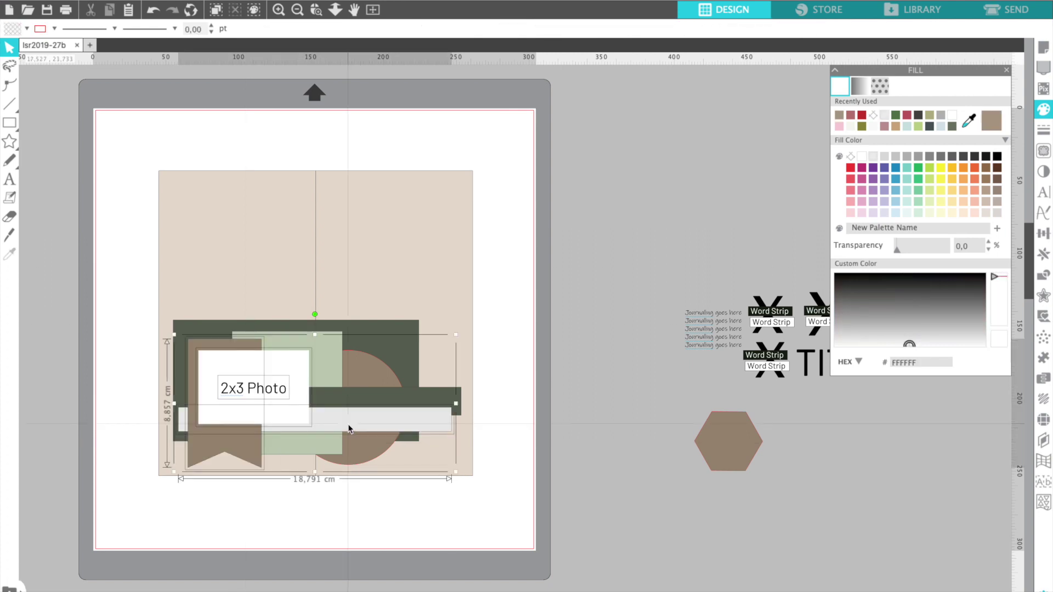
{"action": "left_click", "coordinate": [518, 445]}
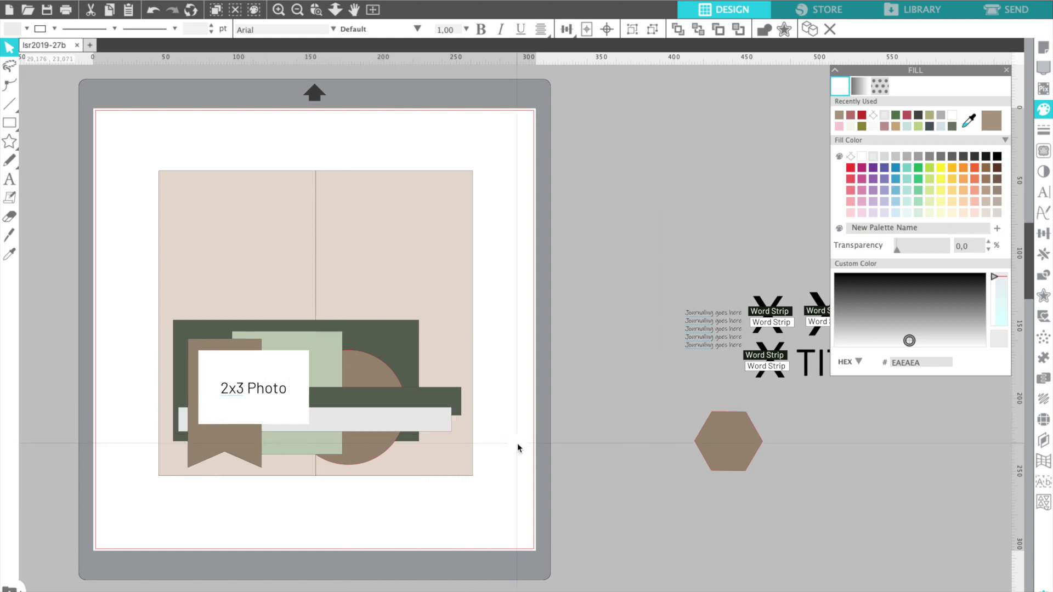
{"action": "left_click", "coordinate": [296, 406]}
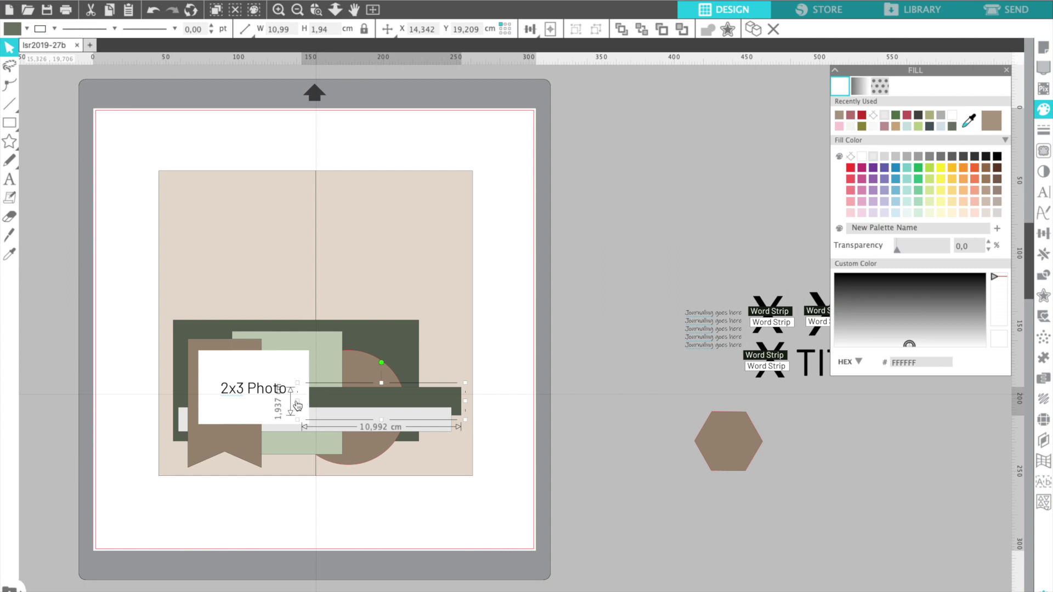
{"action": "left_click", "coordinate": [301, 405]}
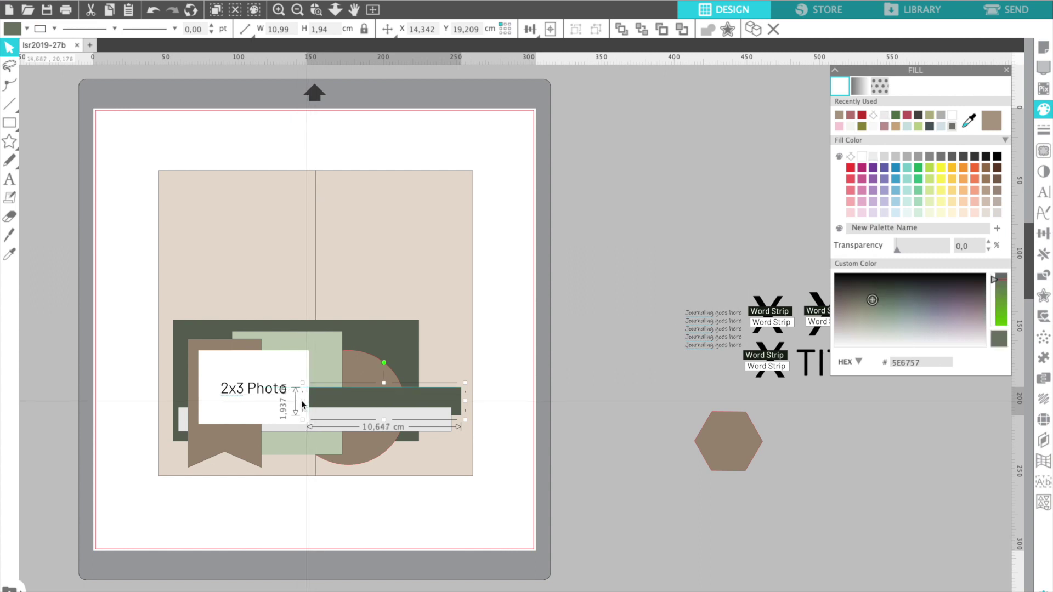
{"action": "left_click", "coordinate": [514, 423]}
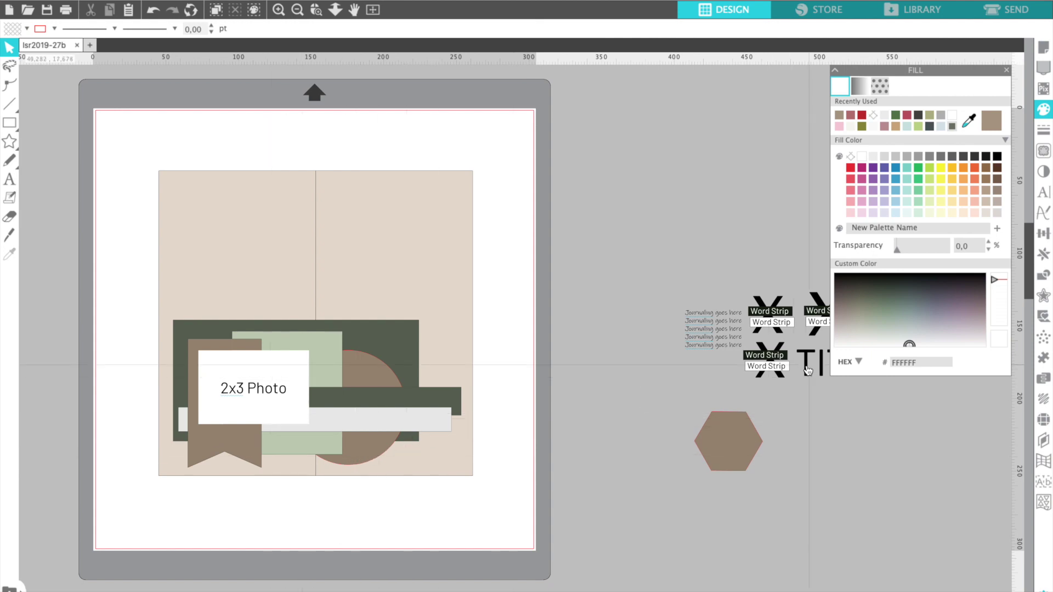
Bring the TITLE text onto the cutting mat
{"action": "mouse_move", "coordinate": [806, 370]}
{"action": "left_mouse_down"}
{"action": "mouse_move", "coordinate": [294, 454]}
{"action": "mouse_move", "coordinate": [596, 447]}
{"action": "mouse_move", "coordinate": [662, 384]}
{"action": "mouse_move", "coordinate": [805, 371]}
{"action": "left_mouse_up"}
{"action": "left_click", "coordinate": [752, 299]}
{"action": "scroll", "coordinate": [752, 291], "scroll_direction": "right", "scroll_amount": 2}
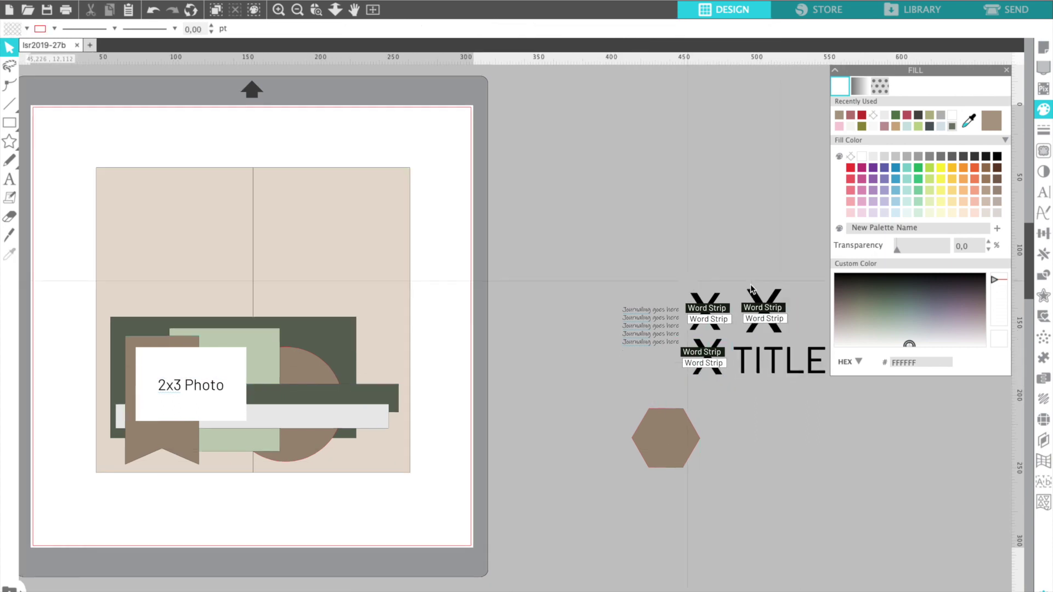
Delete the three Word Strips and TITLE, undo that, then move TITLE below the 2x3 Photo box
{"action": "left_click_drag", "start_coordinate": [666, 255], "coordinate": [798, 369]}
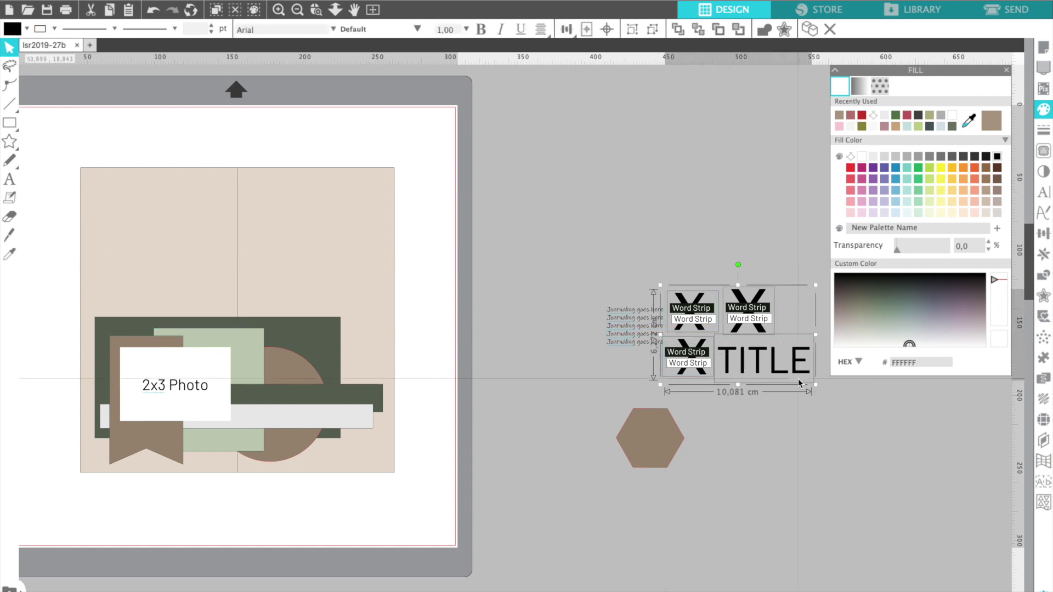
{"action": "key", "text": "Delete"}
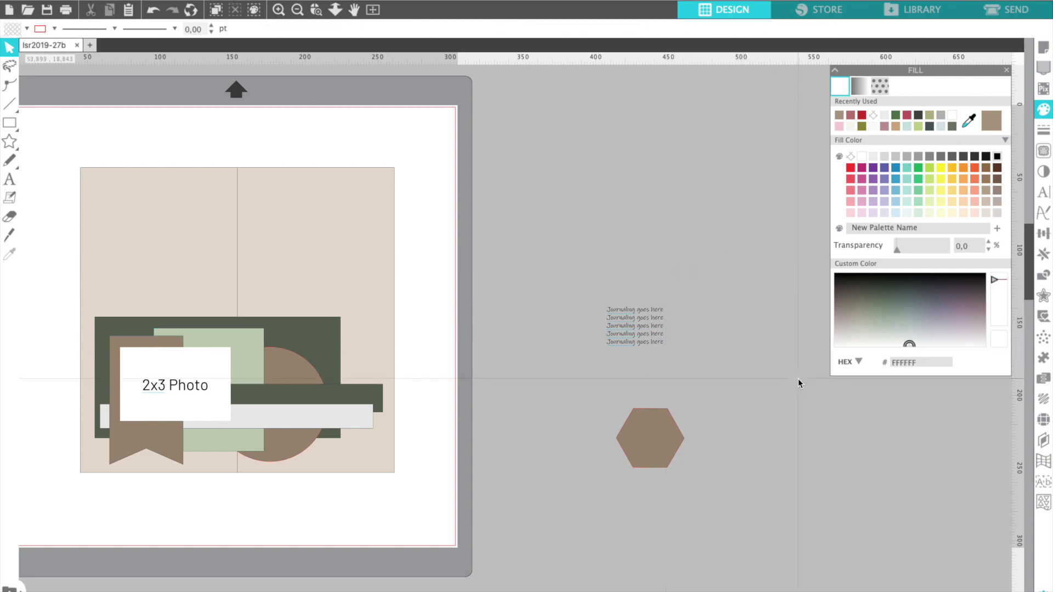
{"action": "key", "text": "ctrl+z"}
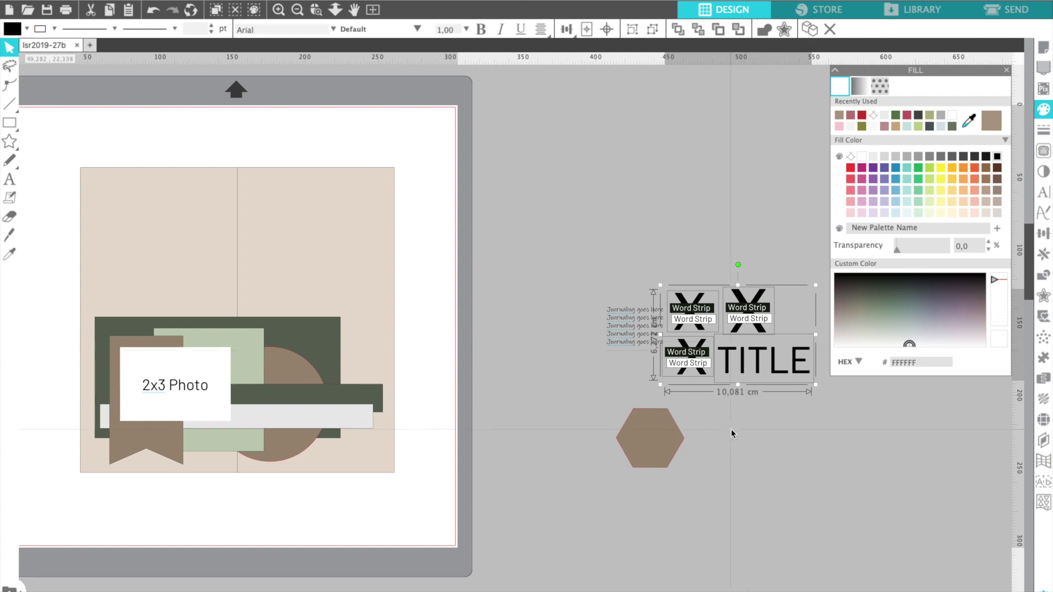
{"action": "left_click", "coordinate": [731, 434]}
{"action": "left_click_drag", "start_coordinate": [762, 361], "coordinate": [199, 440]}
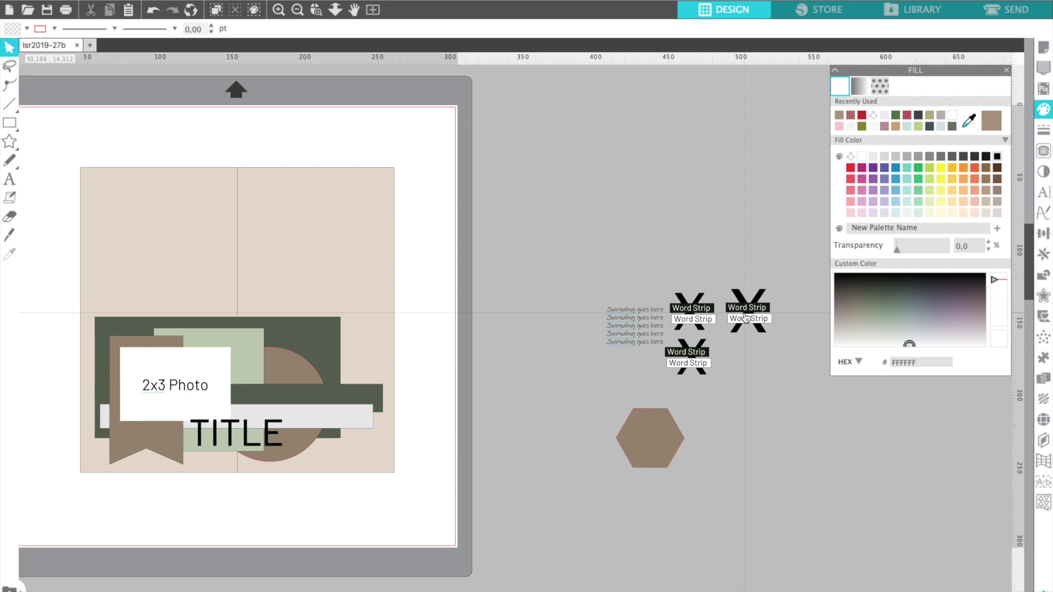
Place the three Word Strip groups on the layout, including the left edge and the green block
{"action": "left_click_drag", "start_coordinate": [746, 317], "coordinate": [267, 378]}
{"action": "left_click_drag", "start_coordinate": [100, 373], "coordinate": [104, 365]}
{"action": "mouse_move", "coordinate": [699, 315]}
{"action": "left_mouse_down"}
{"action": "mouse_move", "coordinate": [302, 373]}
{"action": "mouse_move", "coordinate": [348, 341]}
{"action": "mouse_move", "coordinate": [295, 433]}
{"action": "mouse_move", "coordinate": [320, 442]}
{"action": "left_mouse_up"}
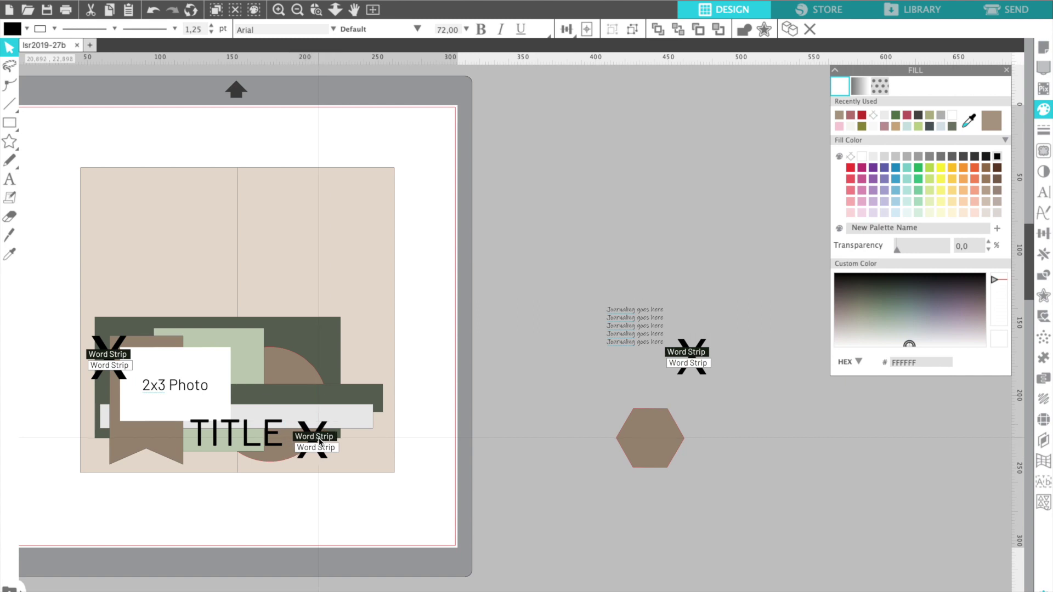
{"action": "left_click", "coordinate": [688, 362]}
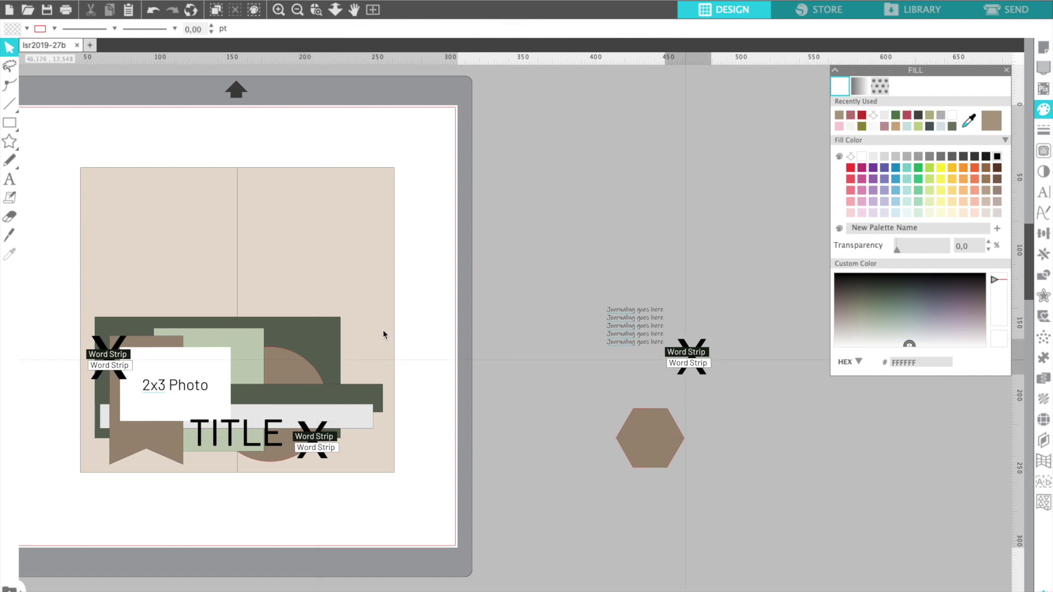
{"action": "mouse_move", "coordinate": [679, 368]}
{"action": "left_mouse_down"}
{"action": "mouse_move", "coordinate": [533, 362]}
{"action": "mouse_move", "coordinate": [305, 322]}
{"action": "mouse_move", "coordinate": [259, 344]}
{"action": "left_mouse_up"}
{"action": "left_click", "coordinate": [527, 327]}
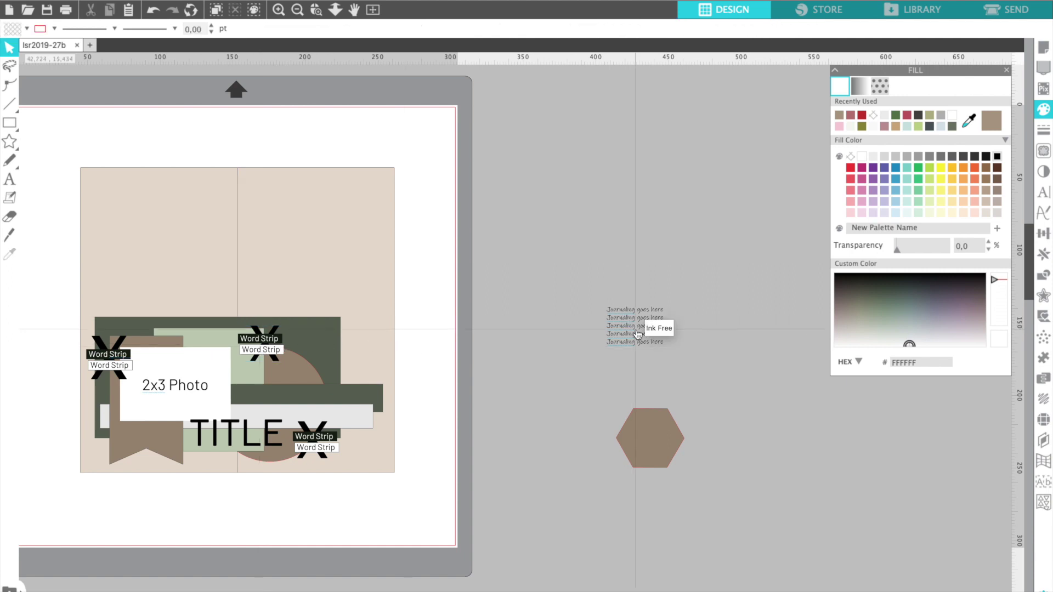
Move the five-line 'Journaling goes here' text to the background block's upper left
{"action": "left_click_drag", "start_coordinate": [638, 334], "coordinate": [513, 322]}
{"action": "left_click_drag", "start_coordinate": [401, 301], "coordinate": [126, 299]}
{"action": "left_click", "coordinate": [137, 181]}
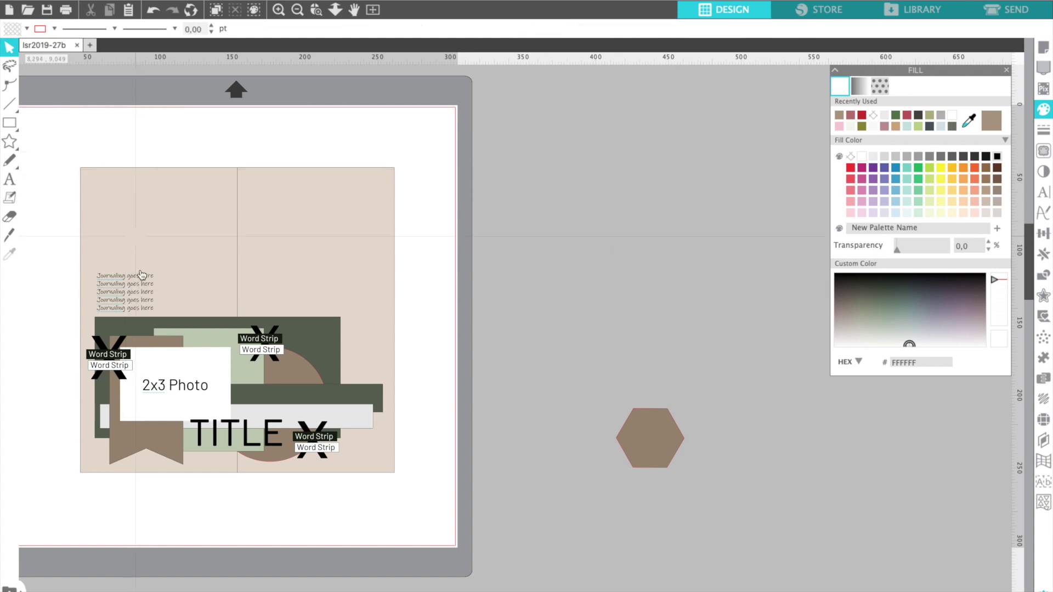
{"action": "left_click", "coordinate": [664, 444]}
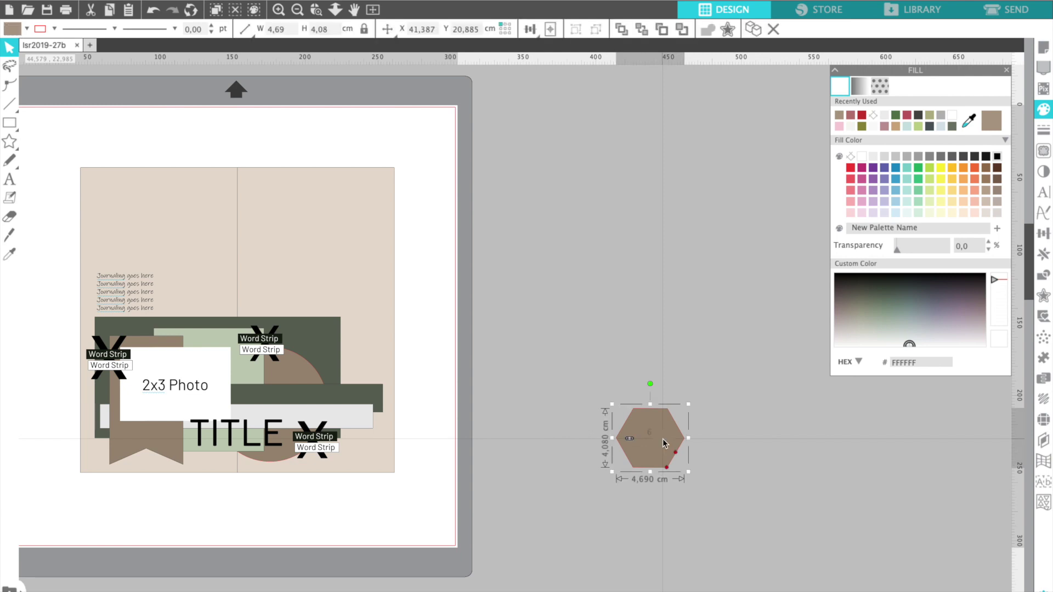
Delete the brown hexagon and scroll left to center the cutting mat
{"action": "key", "text": "Delete"}
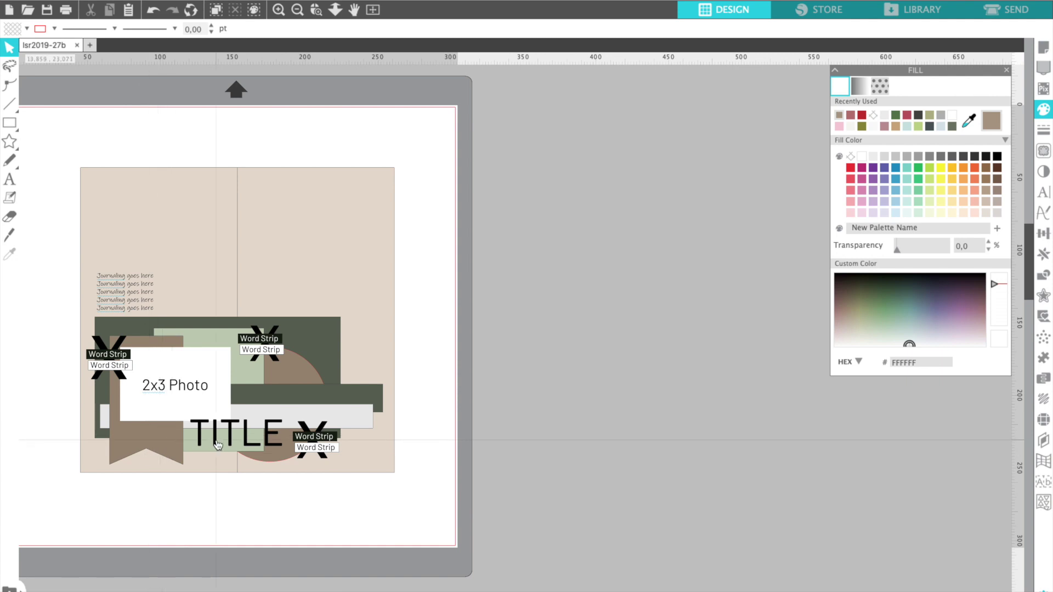
{"action": "scroll", "coordinate": [217, 444], "scroll_direction": "left", "scroll_amount": 5}
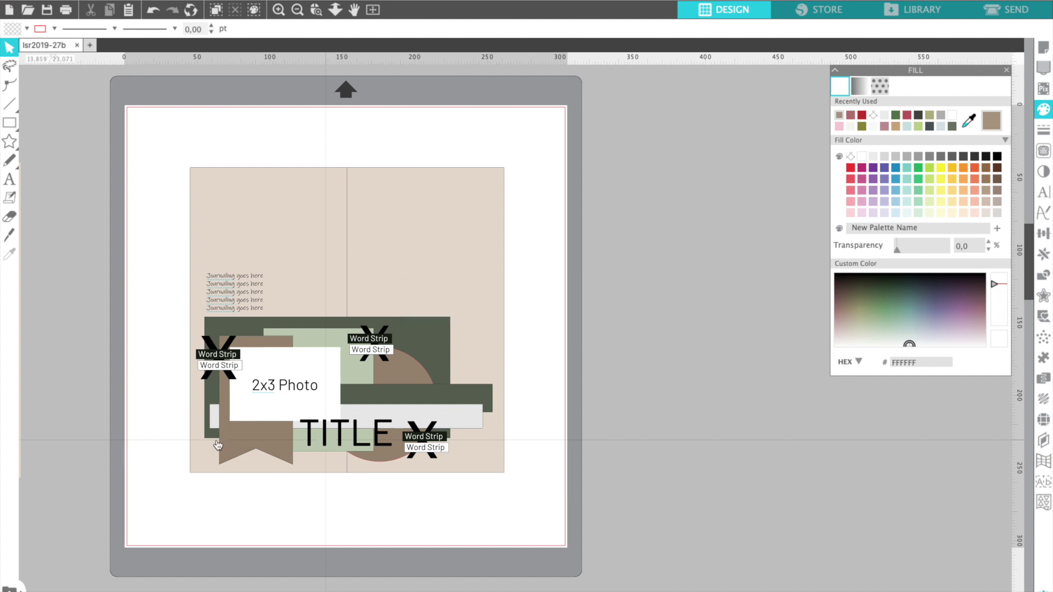
{"action": "scroll", "coordinate": [218, 444], "scroll_direction": "left", "scroll_amount": 4}
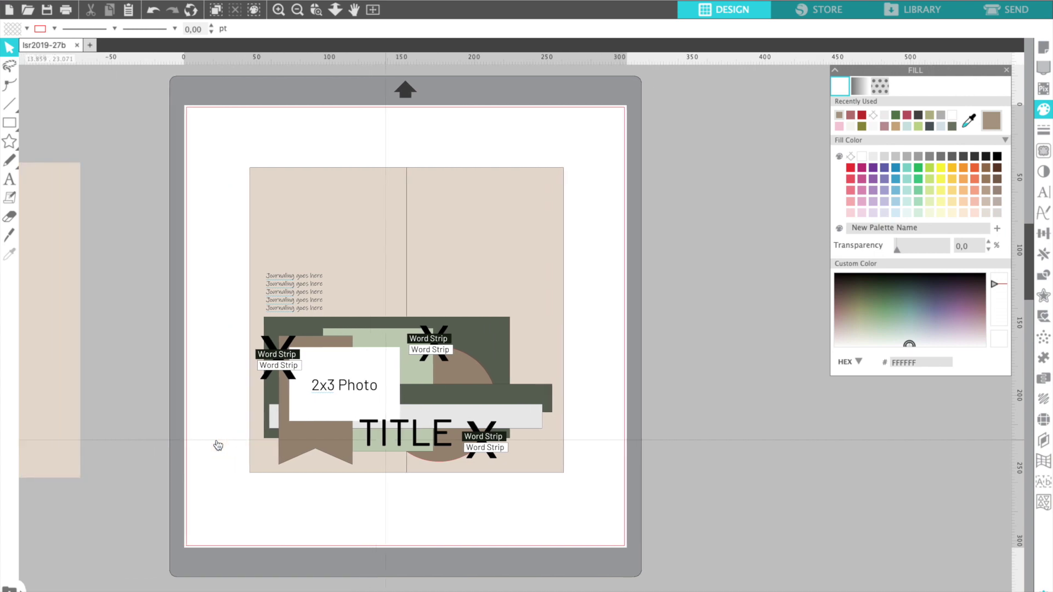
Select the whole layout and Option-drag a duplicate to the right of the mat
{"action": "left_click_drag", "start_coordinate": [247, 176], "coordinate": [597, 433]}
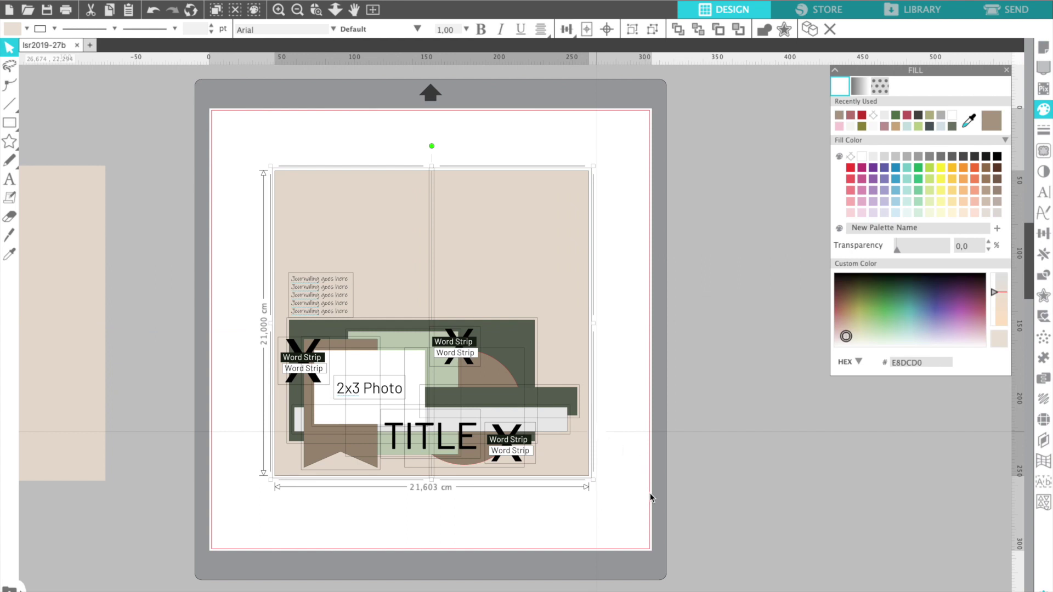
{"action": "left_click_drag", "start_coordinate": [456, 348], "coordinate": [891, 338]}
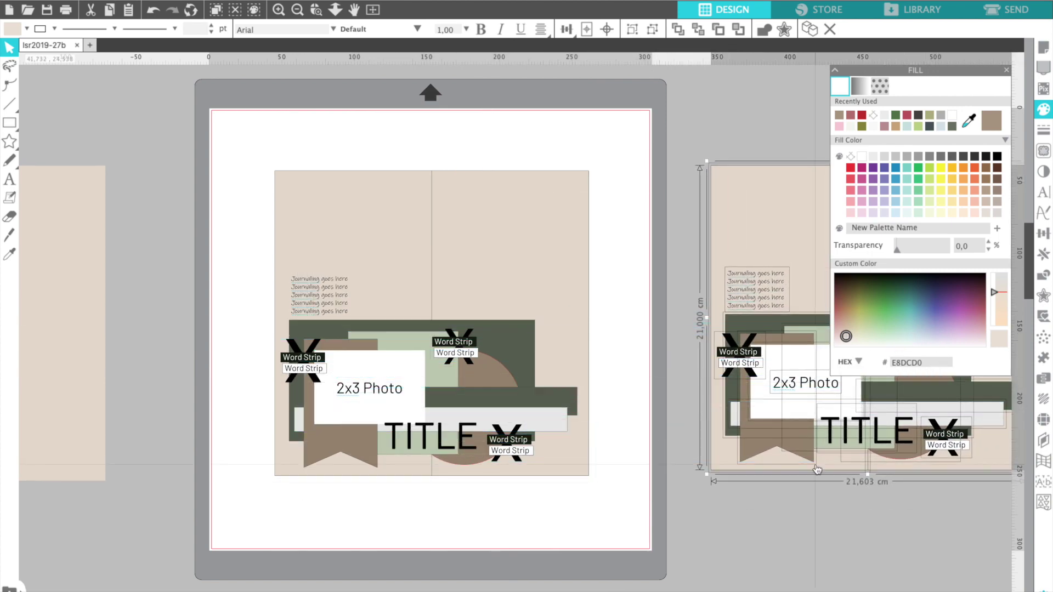
{"action": "left_click", "coordinate": [69, 384]}
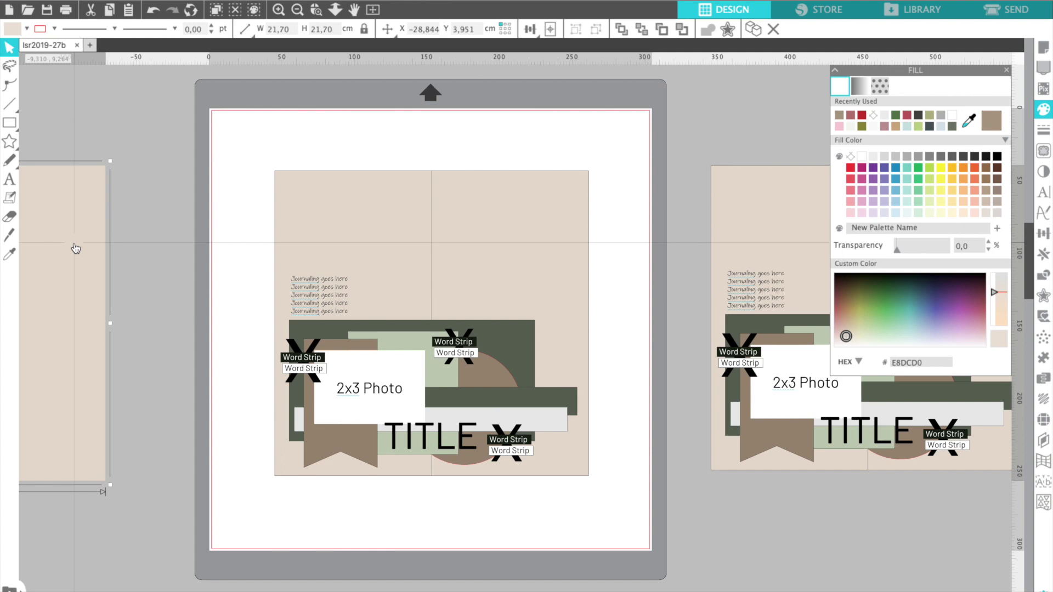
Duplicate the 21,70 cm beige E8DCD0 square and move the copy right of the layout copy
{"action": "key", "text": "ctrl+v"}
{"action": "scroll", "coordinate": [608, 343], "scroll_direction": "right", "scroll_amount": 2}
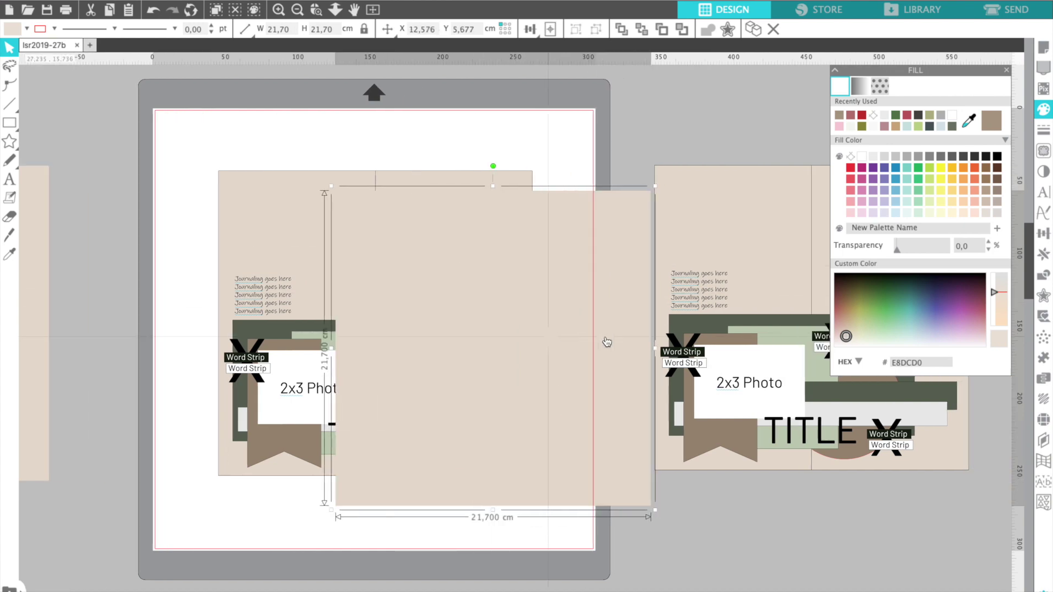
{"action": "scroll", "coordinate": [607, 343], "scroll_direction": "right", "scroll_amount": 3}
{"action": "scroll", "coordinate": [607, 343], "scroll_direction": "right", "scroll_amount": 5}
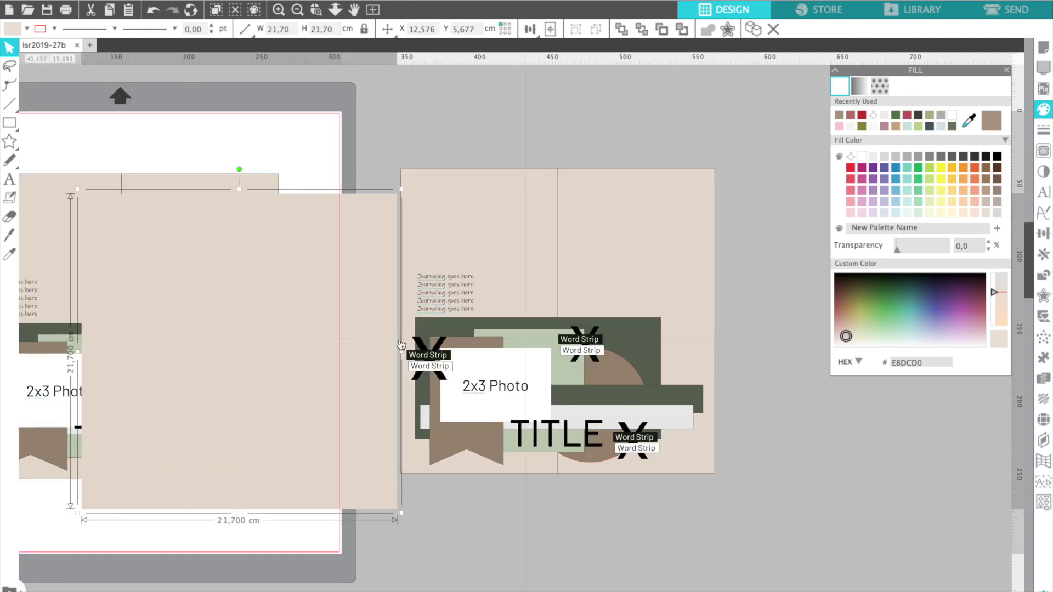
{"action": "scroll", "coordinate": [251, 349], "scroll_direction": "right", "scroll_amount": 3}
{"action": "left_click_drag", "start_coordinate": [194, 360], "coordinate": [870, 395]}
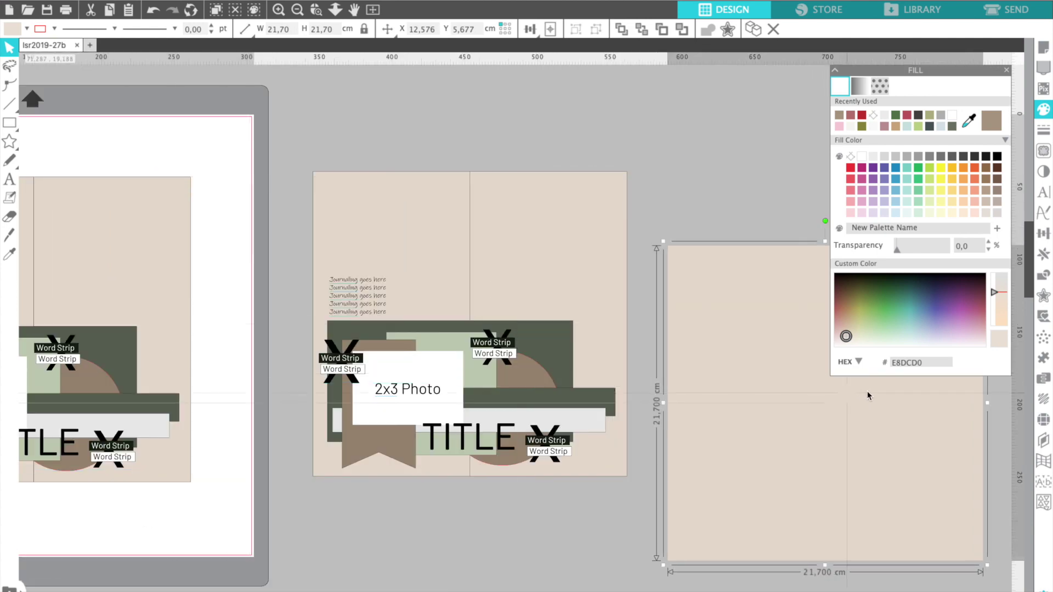
{"action": "scroll", "coordinate": [679, 412], "scroll_direction": "right", "scroll_amount": 5}
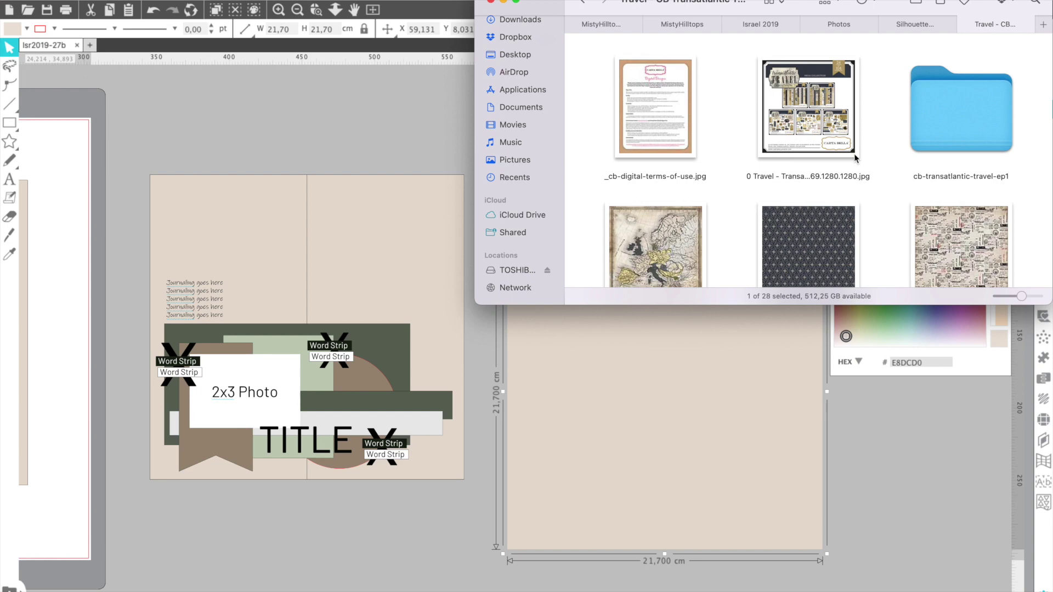
Quick Look the Transatlantic Travel collection overview image in Finder
{"action": "left_click", "coordinate": [842, 109]}
{"action": "key", "text": "space"}
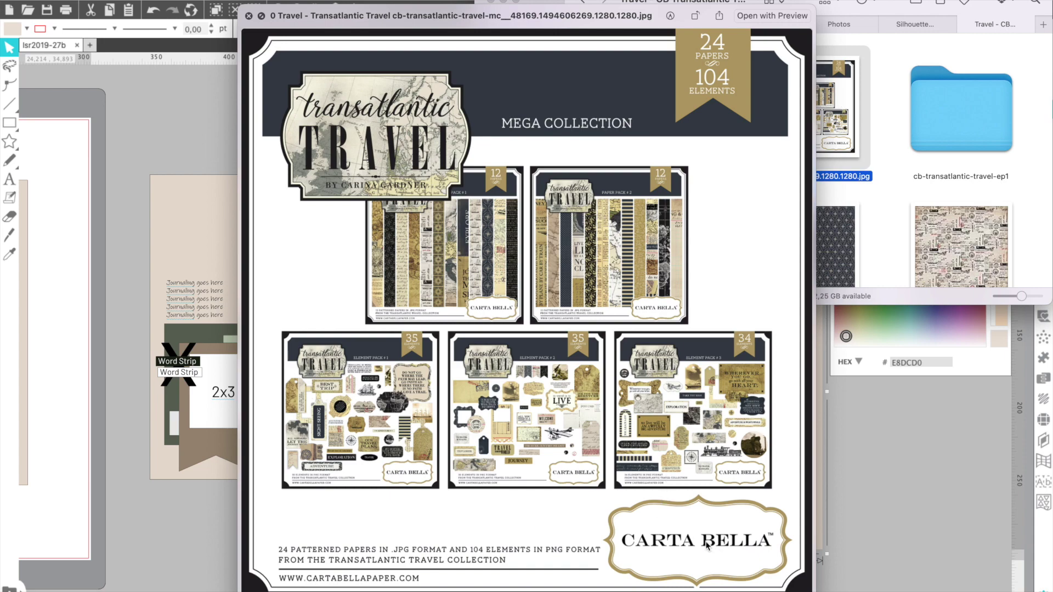
{"action": "key", "text": "space"}
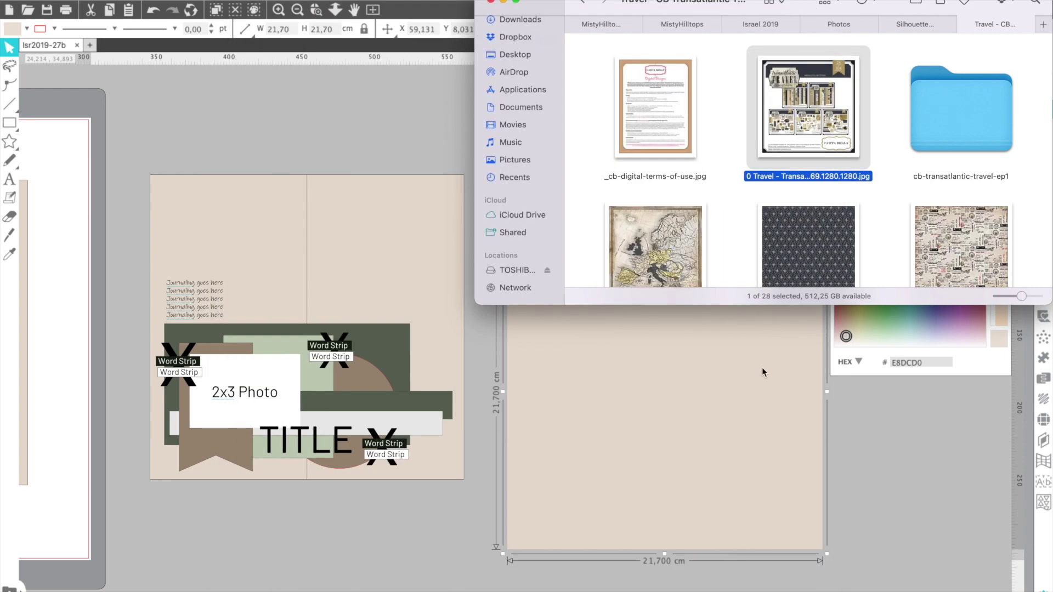
Drag the map paper cb-transatlantic-travel-pp2-2.jpg from Finder onto the beige square
{"action": "scroll", "coordinate": [750, 226], "scroll_direction": "down", "scroll_amount": 5}
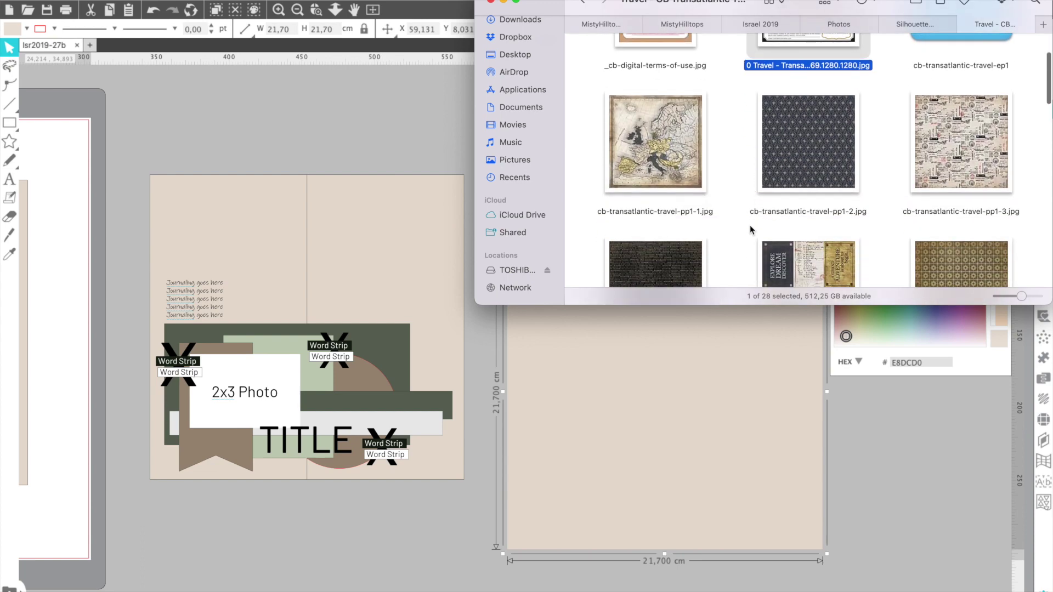
{"action": "scroll", "coordinate": [749, 224], "scroll_direction": "down", "scroll_amount": 2}
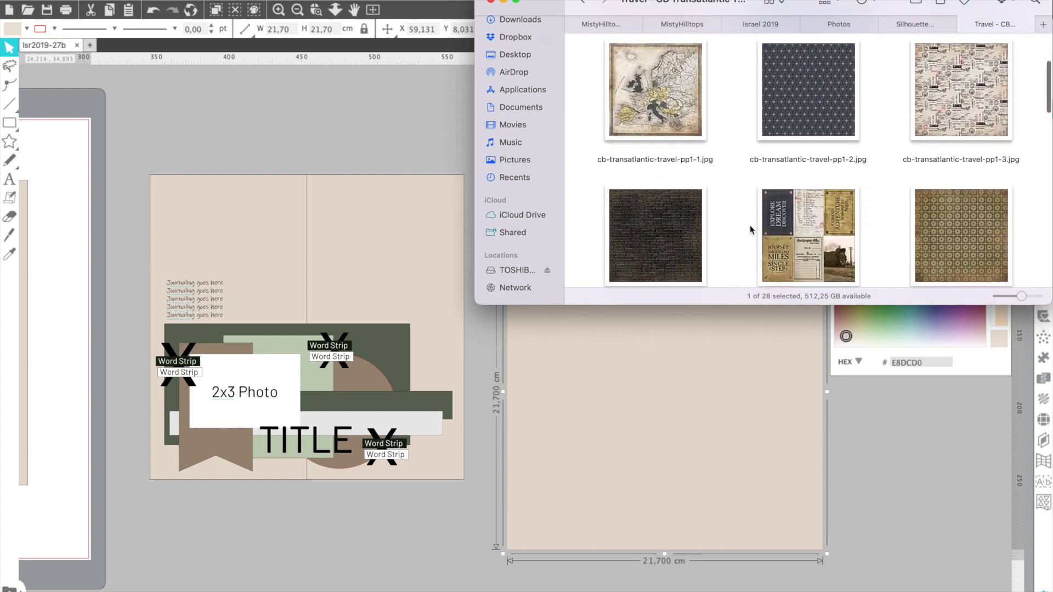
{"action": "scroll", "coordinate": [749, 225], "scroll_direction": "down", "scroll_amount": 3}
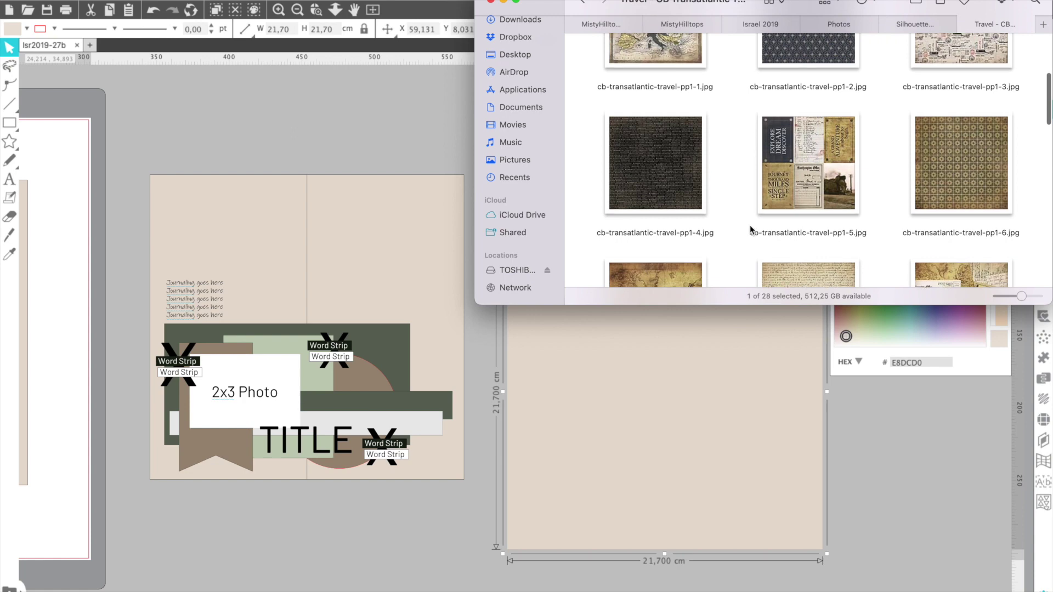
{"action": "scroll", "coordinate": [750, 225], "scroll_direction": "down", "scroll_amount": 5}
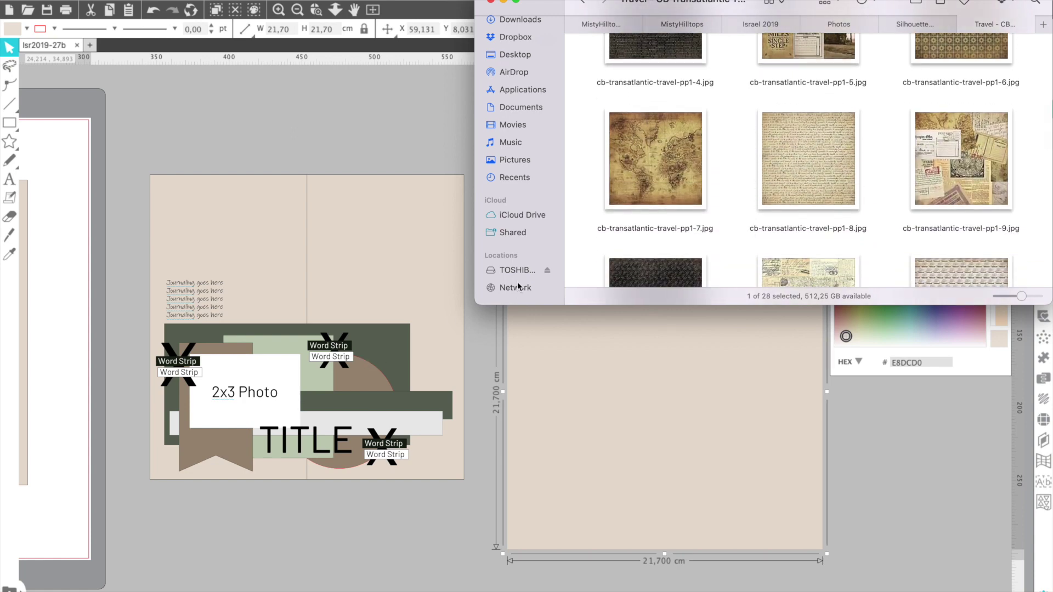
{"action": "scroll", "coordinate": [722, 211], "scroll_direction": "down", "scroll_amount": 3}
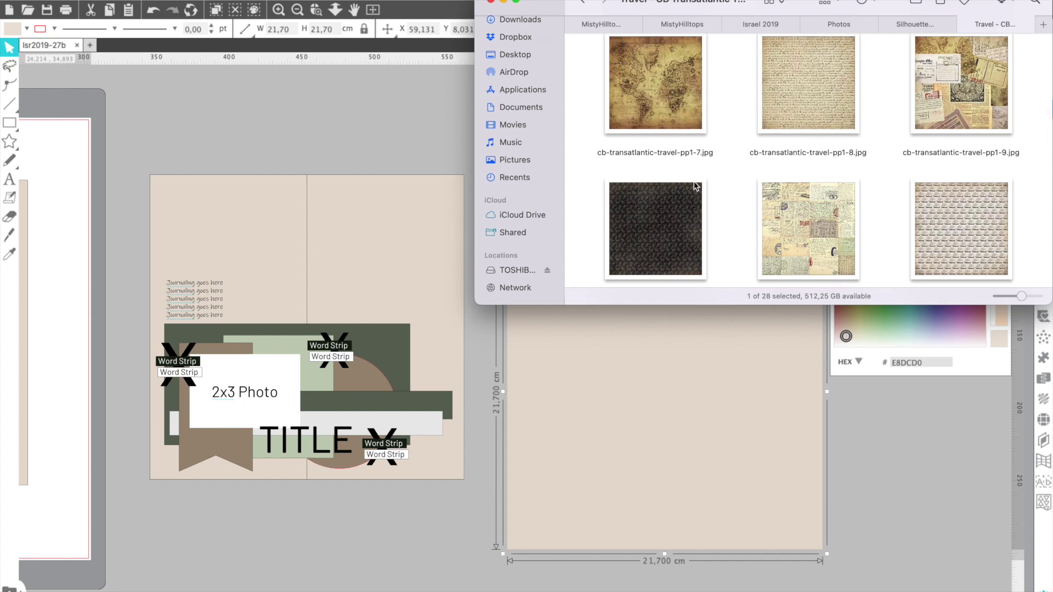
{"action": "scroll", "coordinate": [695, 185], "scroll_direction": "down", "scroll_amount": 6}
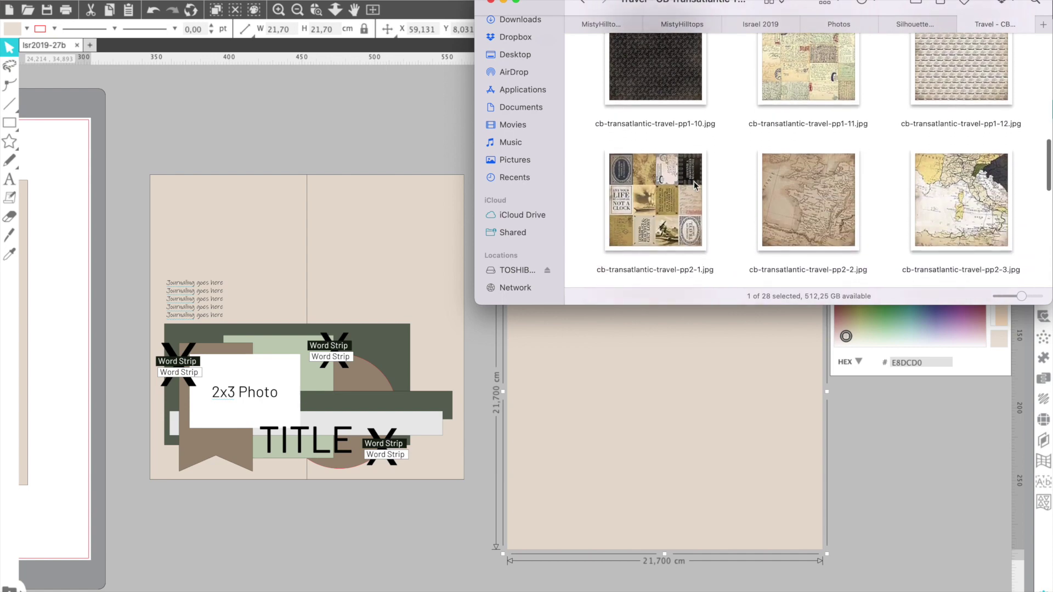
{"action": "left_click", "coordinate": [800, 160]}
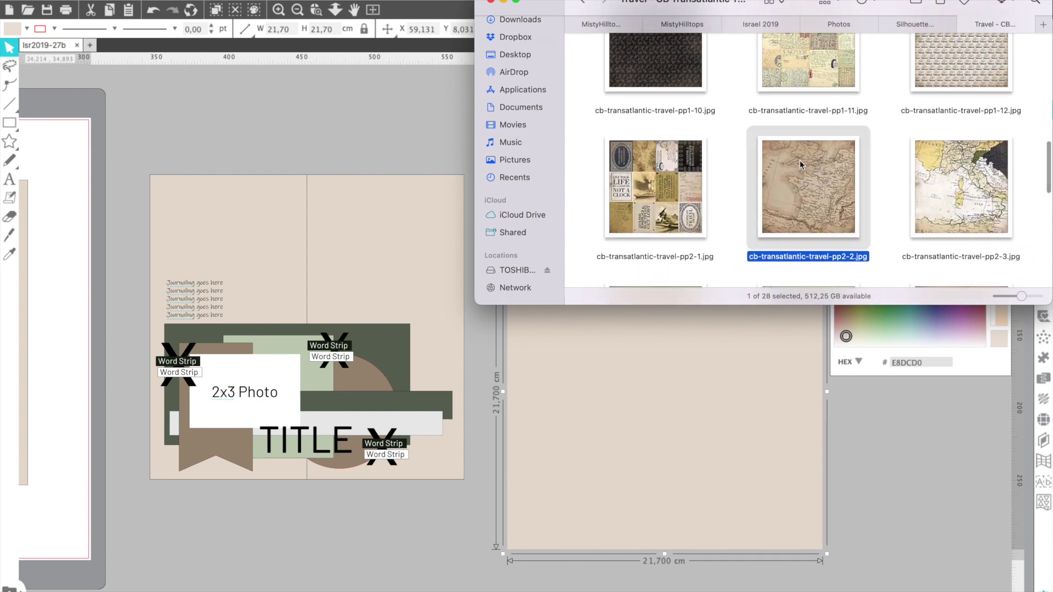
{"action": "left_click_drag", "start_coordinate": [799, 161], "coordinate": [635, 437]}
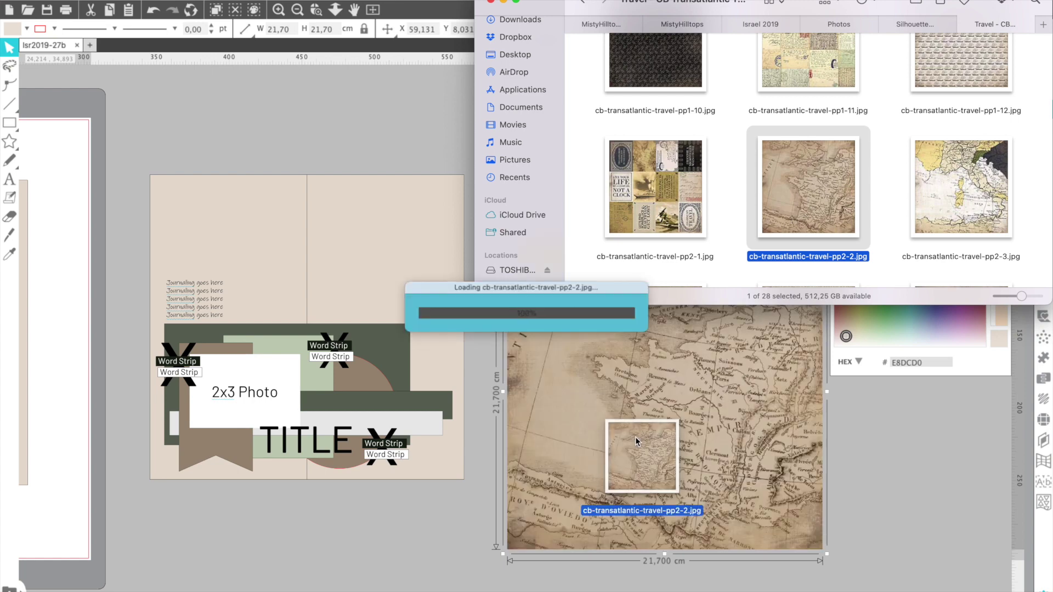
Make a slightly offset copy of the map paper
{"action": "left_click", "coordinate": [567, 433]}
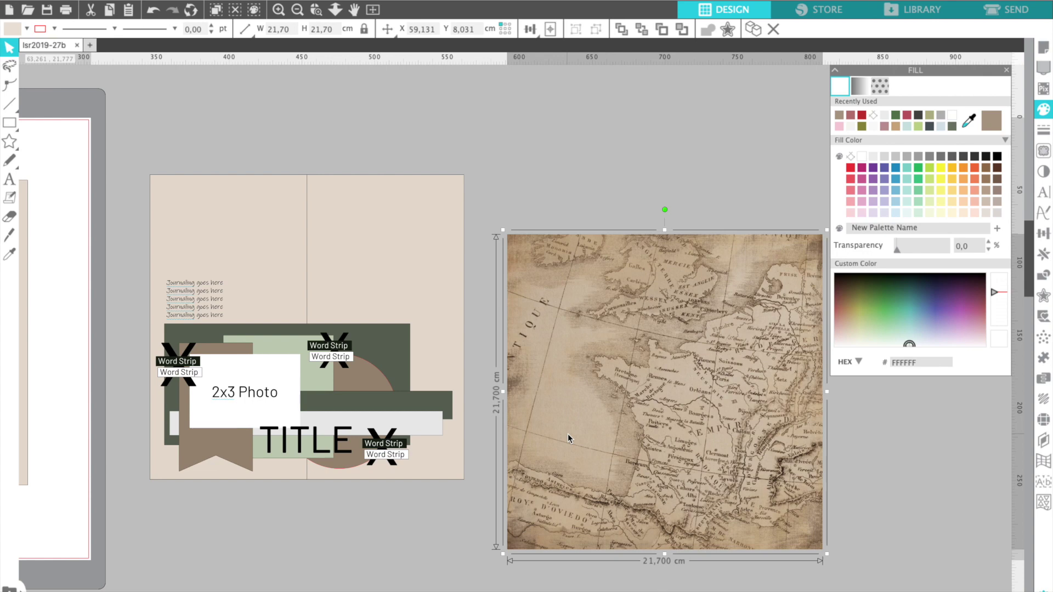
{"action": "mouse_move", "coordinate": [568, 434]}
{"action": "left_mouse_down"}
{"action": "mouse_move", "coordinate": [622, 421]}
{"action": "mouse_move", "coordinate": [575, 380]}
{"action": "mouse_move", "coordinate": [549, 453]}
{"action": "mouse_move", "coordinate": [594, 448]}
{"action": "mouse_move", "coordinate": [571, 422]}
{"action": "mouse_move", "coordinate": [569, 330]}
{"action": "mouse_move", "coordinate": [554, 351]}
{"action": "mouse_move", "coordinate": [594, 428]}
{"action": "mouse_move", "coordinate": [578, 432]}
{"action": "left_mouse_up"}
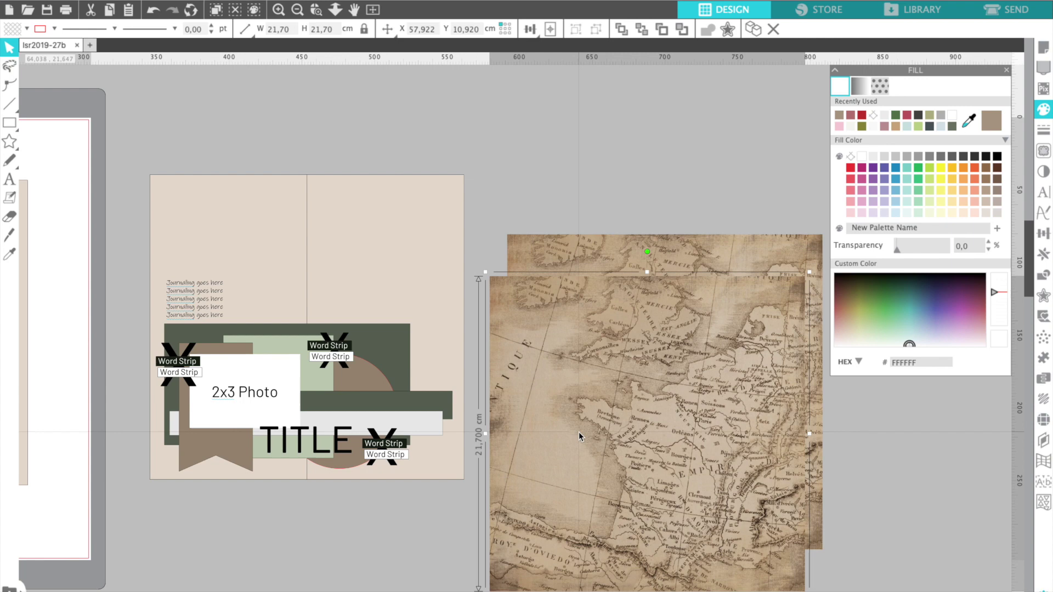
{"action": "left_click_drag", "start_coordinate": [578, 433], "coordinate": [578, 432]}
Copy the layout's dark green rectangle onto the map and select both rectangle and map
{"action": "left_click", "coordinate": [390, 341]}
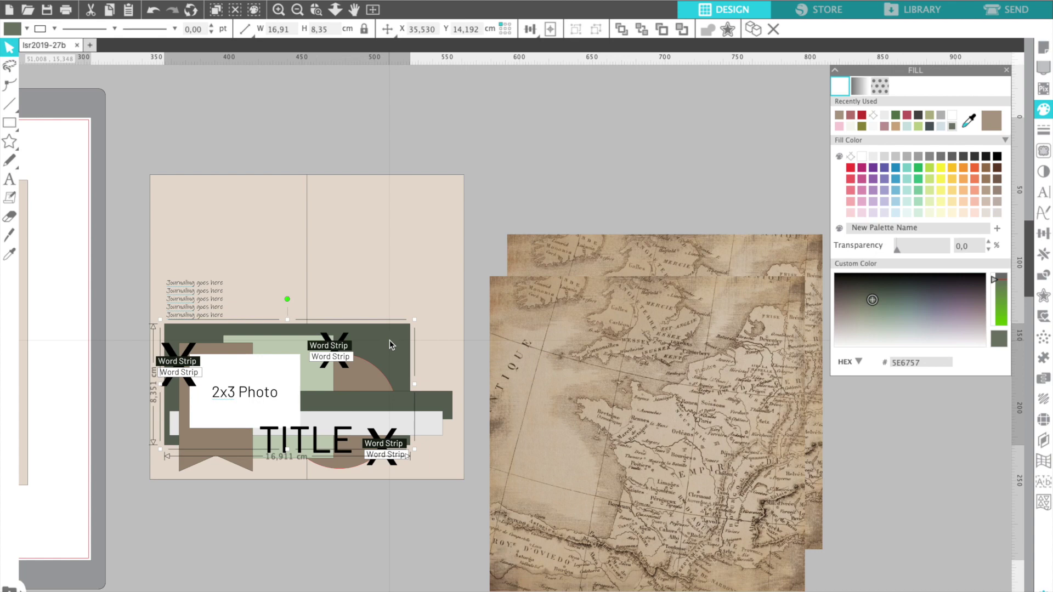
{"action": "left_click_drag", "start_coordinate": [390, 340], "coordinate": [753, 515]}
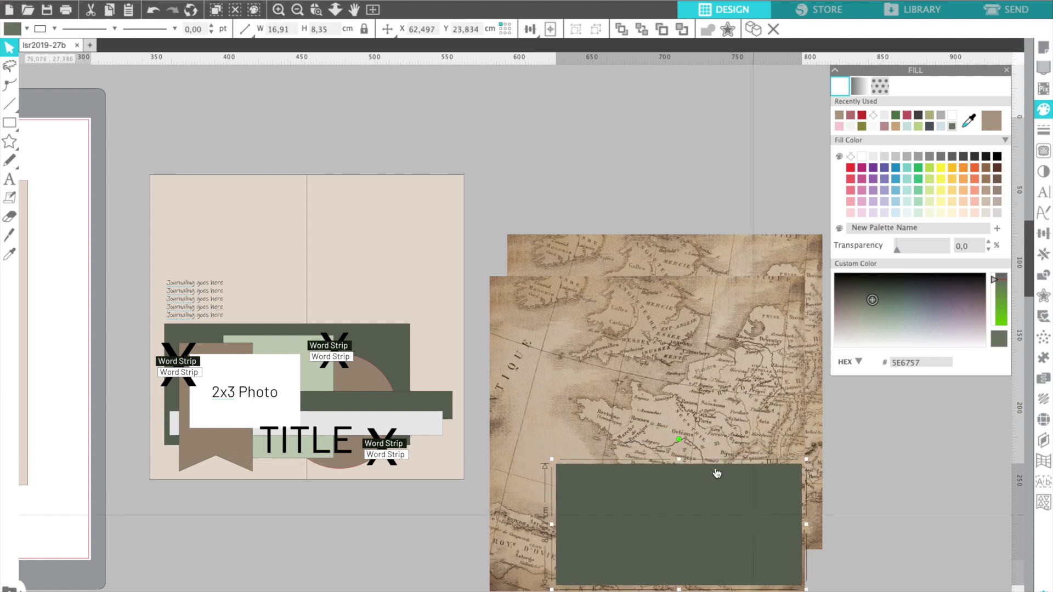
{"action": "left_click", "coordinate": [691, 408]}
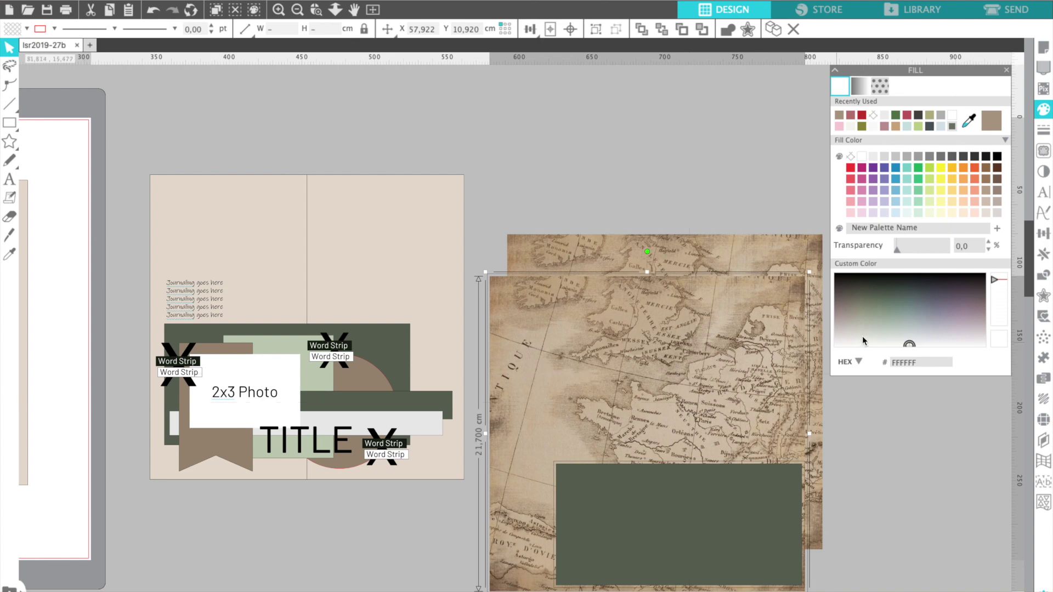
{"action": "left_click", "coordinate": [391, 354]}
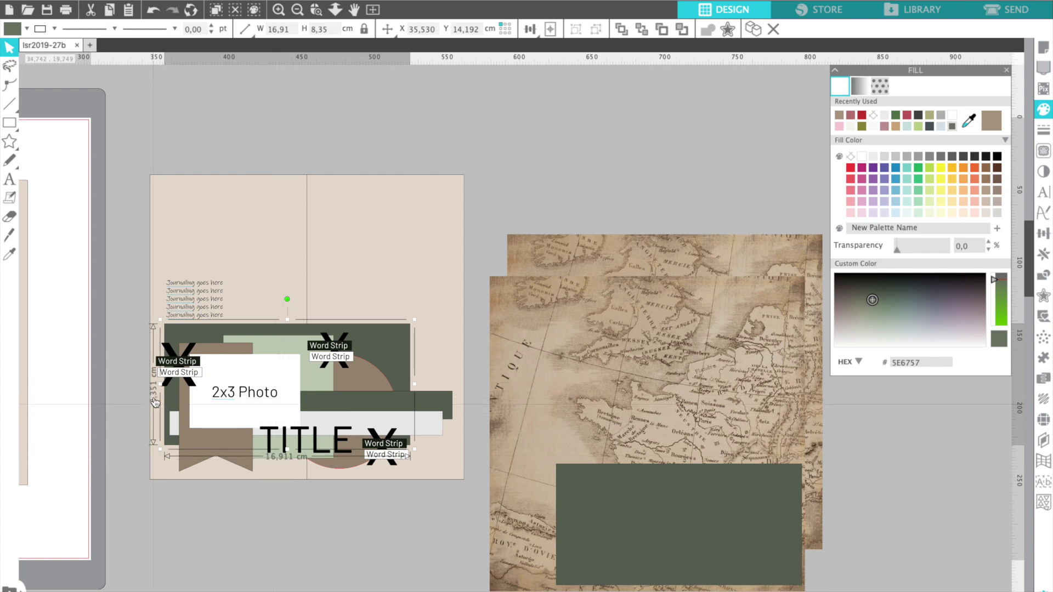
{"action": "left_click", "coordinate": [639, 498]}
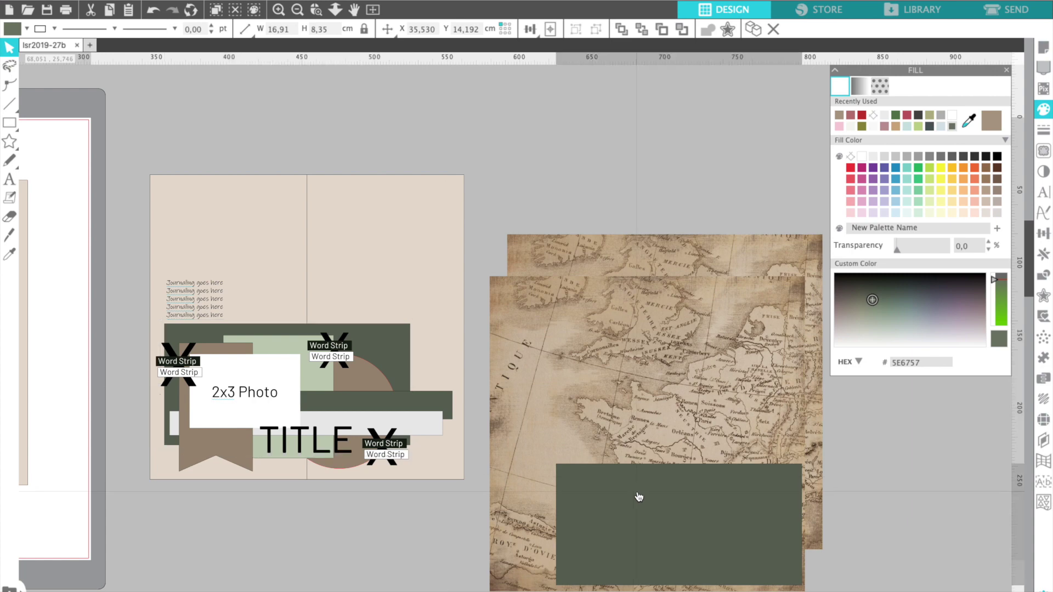
{"action": "left_click", "coordinate": [633, 444]}
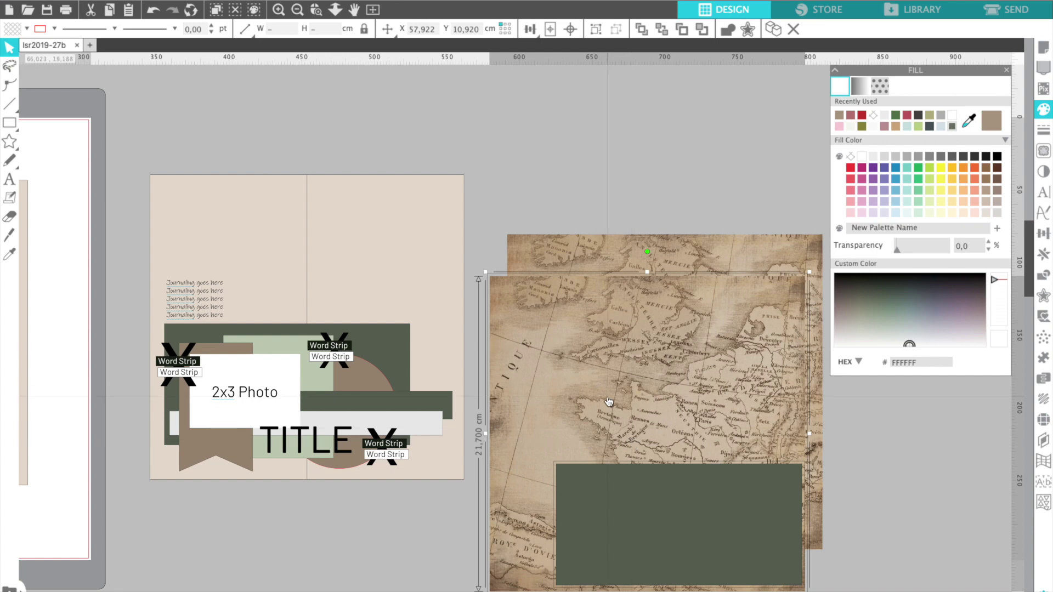
Crop the map to the green rectangle and move the 16,91 × 8,35 cm piece below the layout
{"action": "left_click", "coordinate": [1043, 275]}
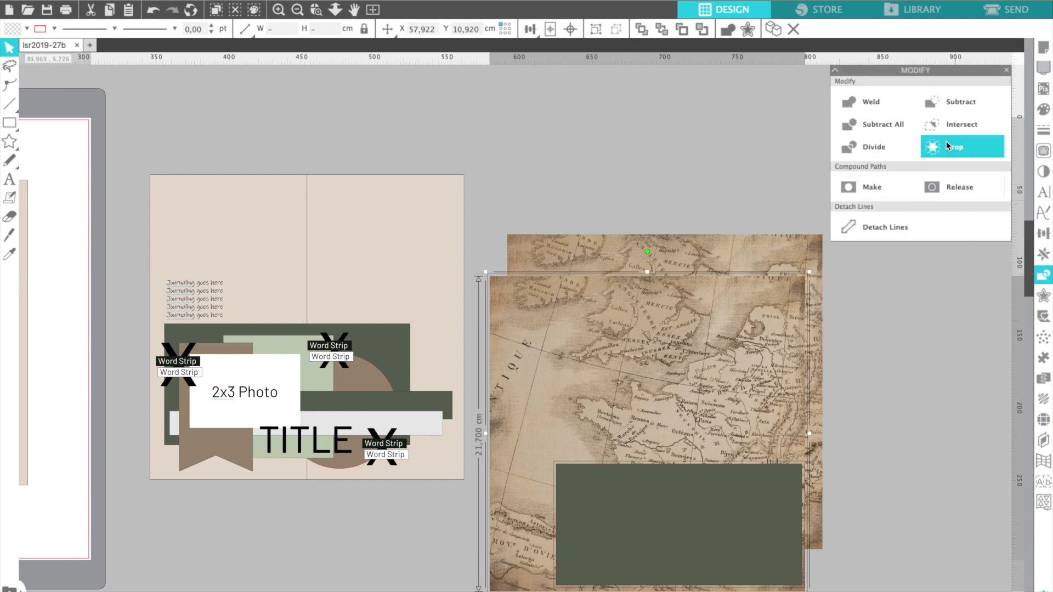
{"action": "left_click", "coordinate": [947, 146]}
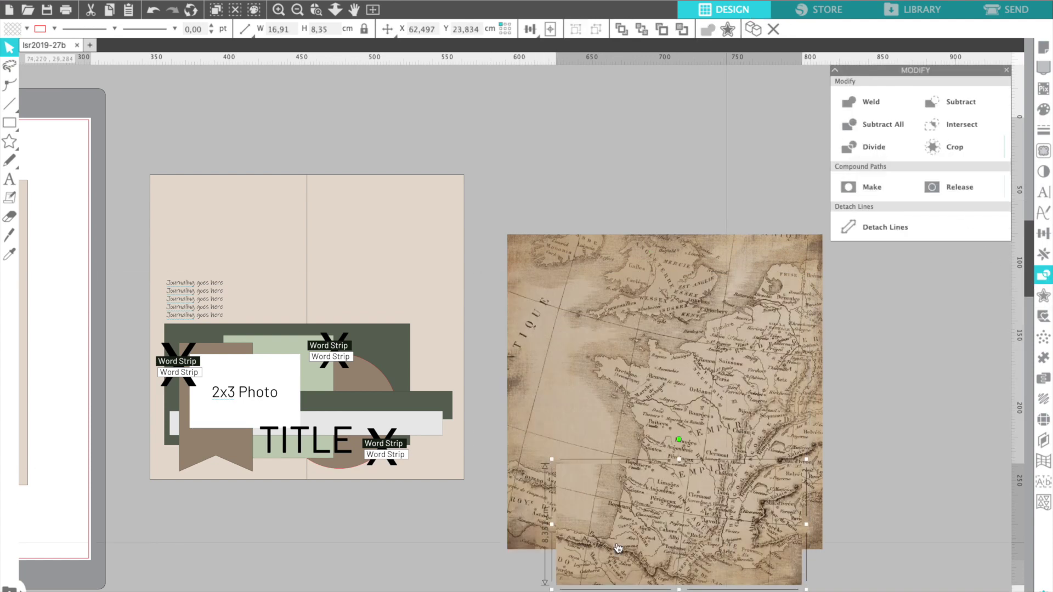
{"action": "left_click_drag", "start_coordinate": [727, 542], "coordinate": [391, 564]}
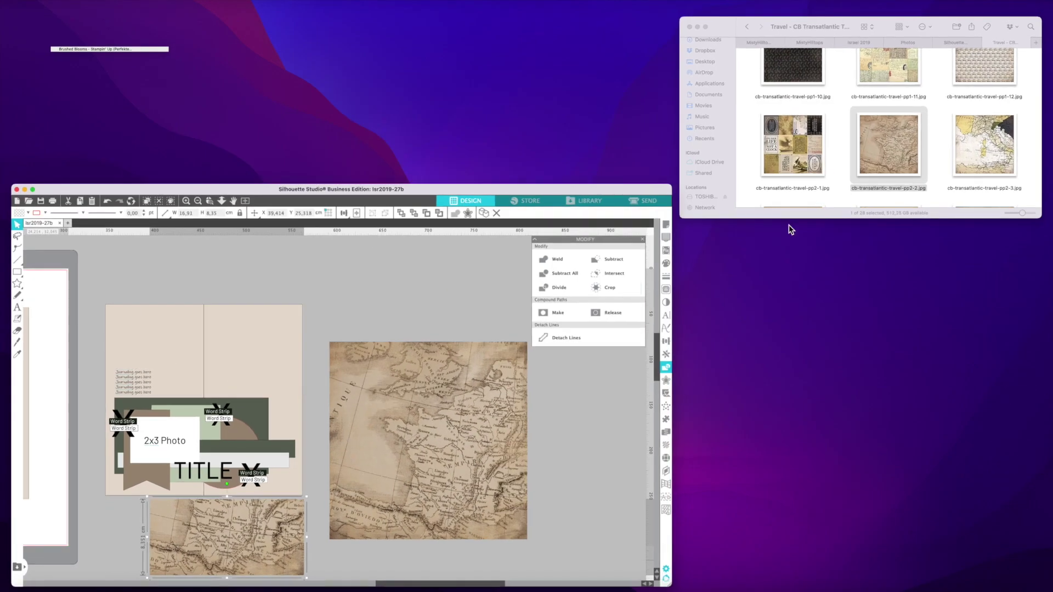
Browse the Finder paper folder and preview the dark pp2-12 paper full size
{"action": "left_click", "coordinate": [808, 174]}
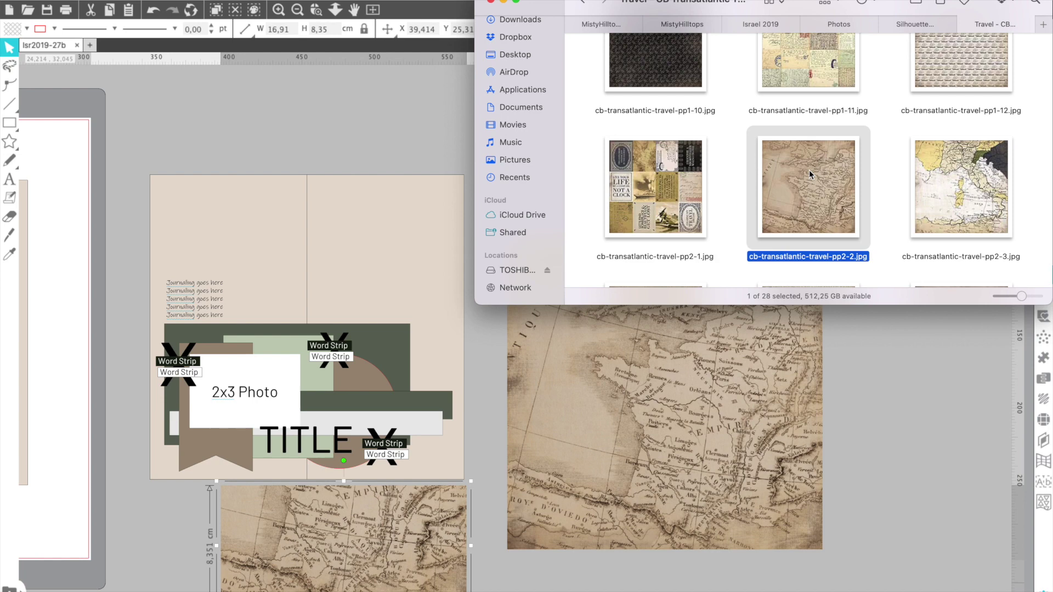
{"action": "scroll", "coordinate": [810, 175], "scroll_direction": "down", "scroll_amount": 2}
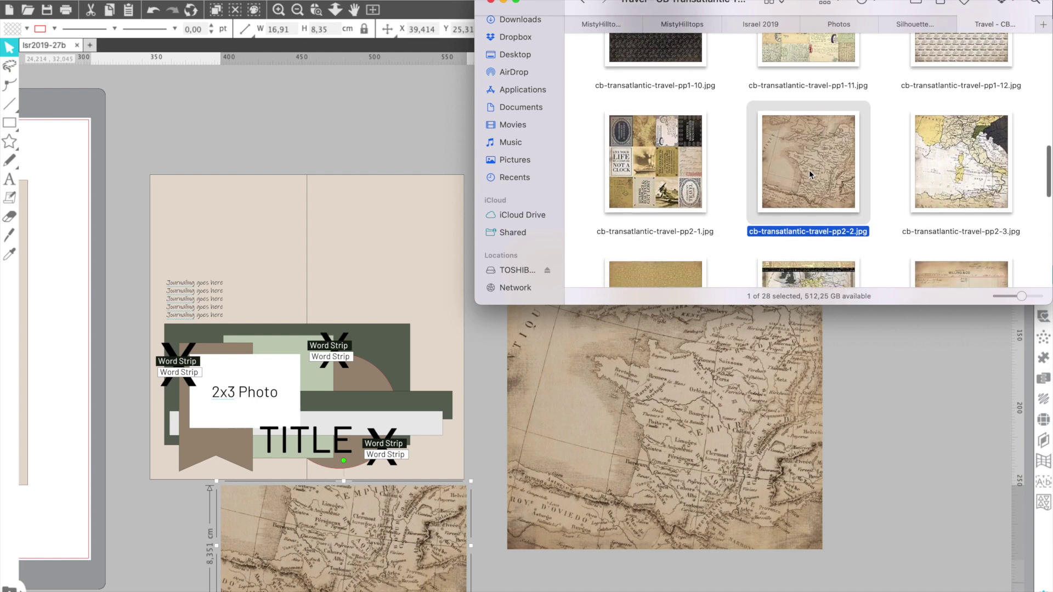
{"action": "scroll", "coordinate": [809, 170], "scroll_direction": "down", "scroll_amount": 1}
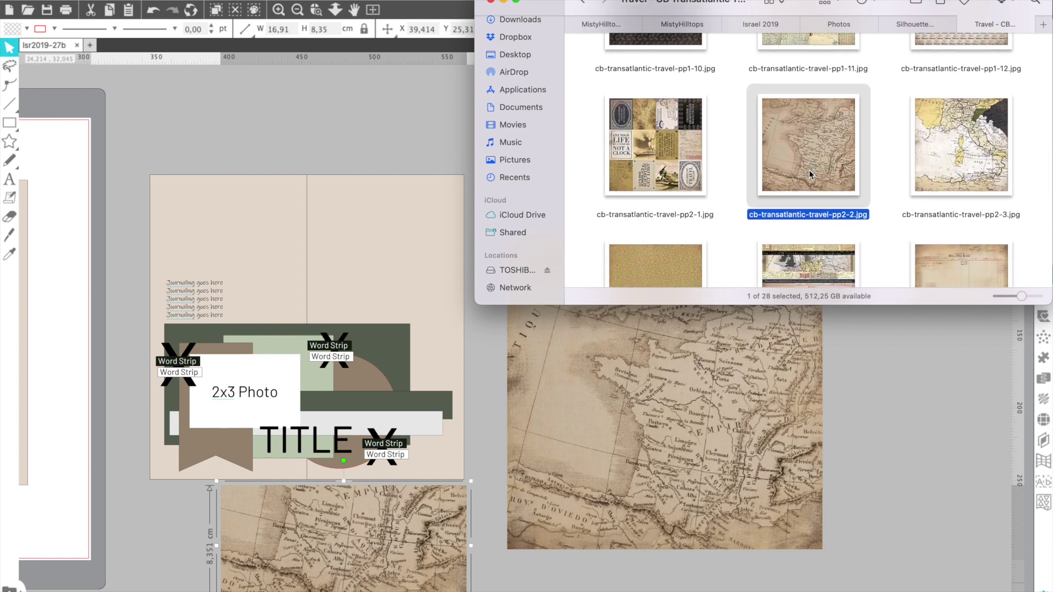
{"action": "scroll", "coordinate": [808, 170], "scroll_direction": "down", "scroll_amount": 5}
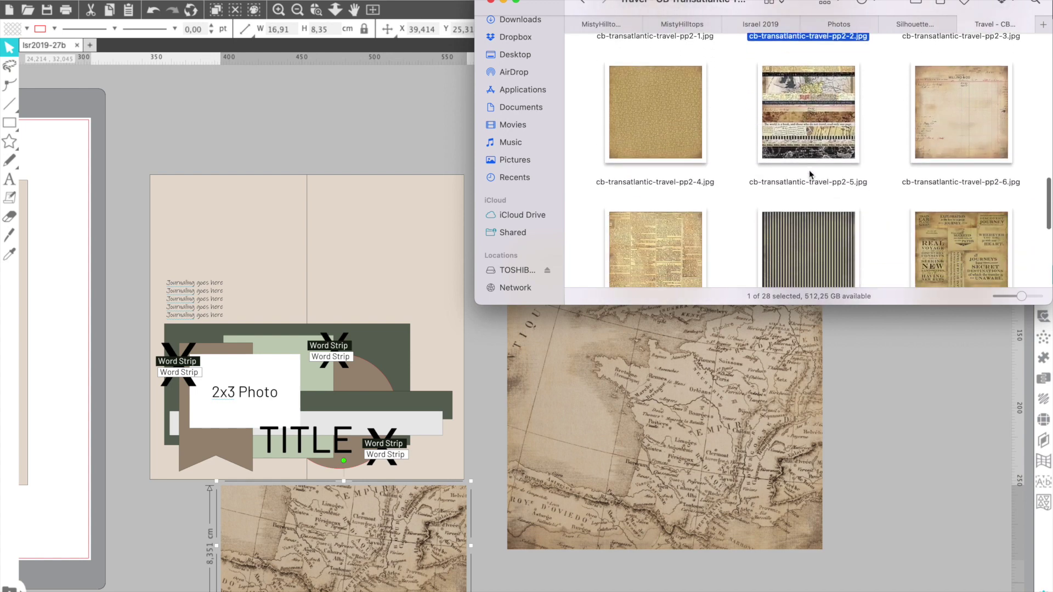
{"action": "scroll", "coordinate": [808, 170], "scroll_direction": "down", "scroll_amount": 6}
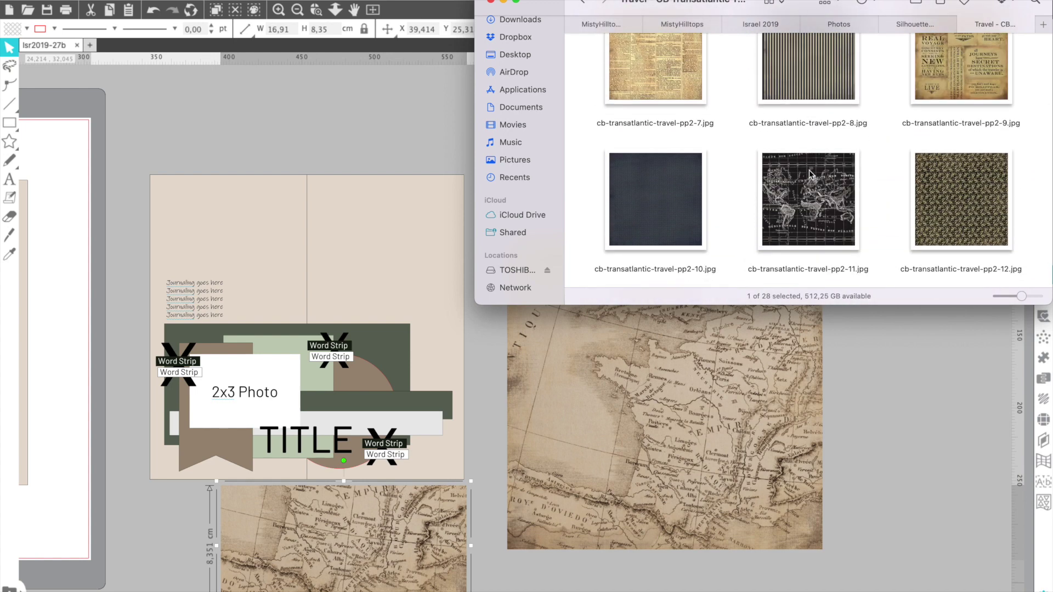
{"action": "scroll", "coordinate": [809, 170], "scroll_direction": "down", "scroll_amount": 1}
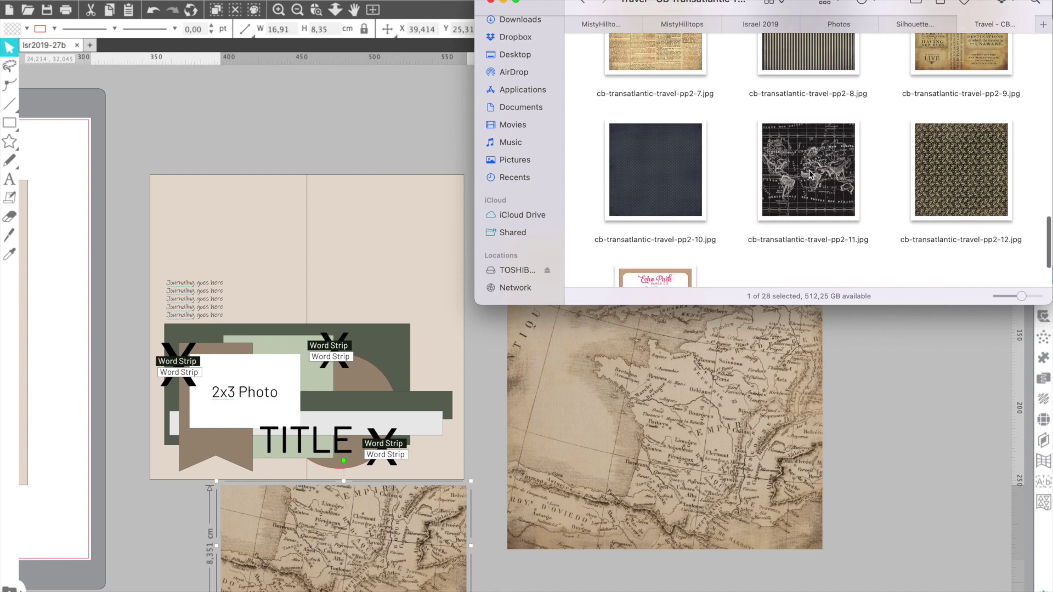
{"action": "scroll", "coordinate": [809, 175], "scroll_direction": "up", "scroll_amount": 10}
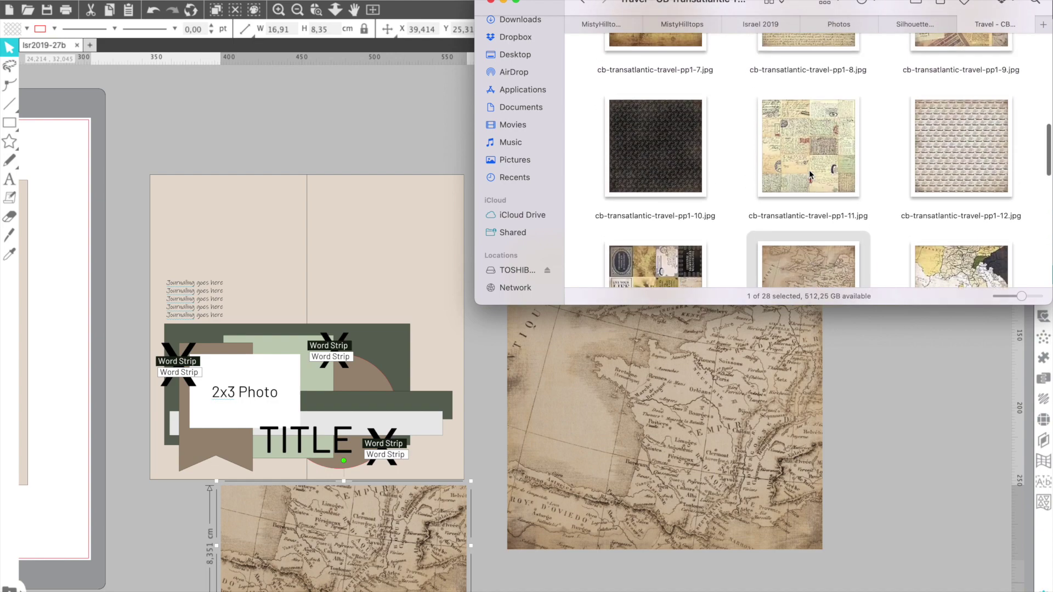
{"action": "scroll", "coordinate": [810, 175], "scroll_direction": "down", "scroll_amount": 10}
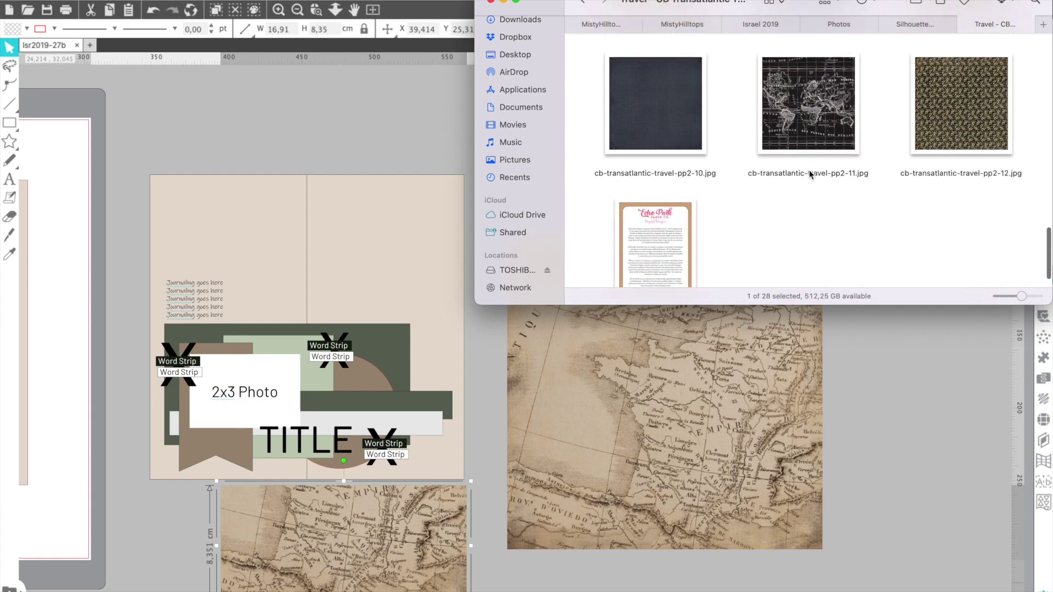
{"action": "left_click", "coordinate": [934, 129]}
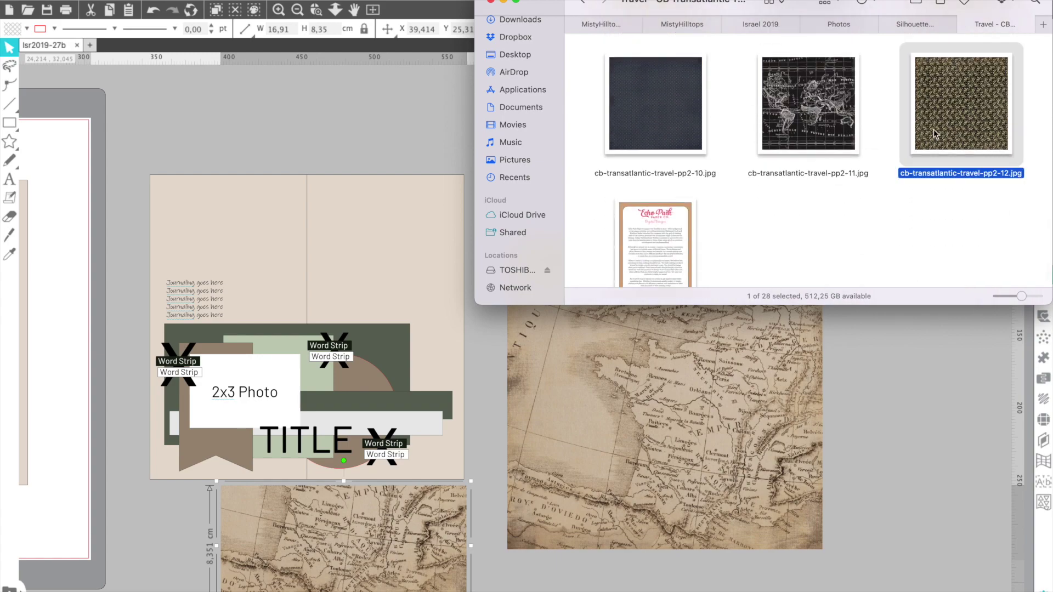
{"action": "key", "text": "space"}
{"action": "key", "text": "space"}
Preview the dark pp1-10 paper full size, then close the preview
{"action": "scroll", "coordinate": [934, 129], "scroll_direction": "up", "scroll_amount": 5}
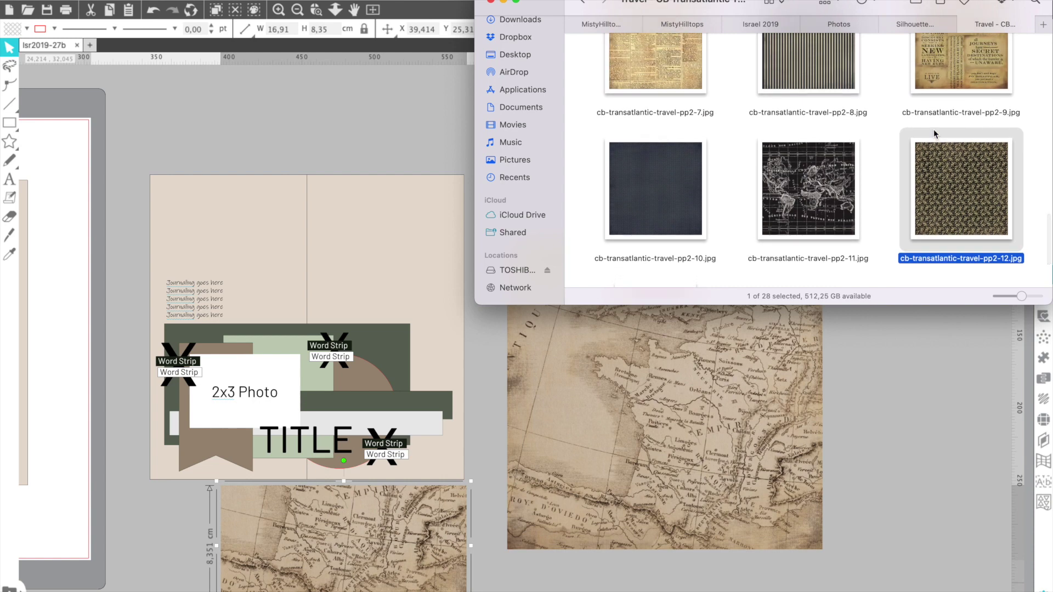
{"action": "scroll", "coordinate": [934, 130], "scroll_direction": "up", "scroll_amount": 10}
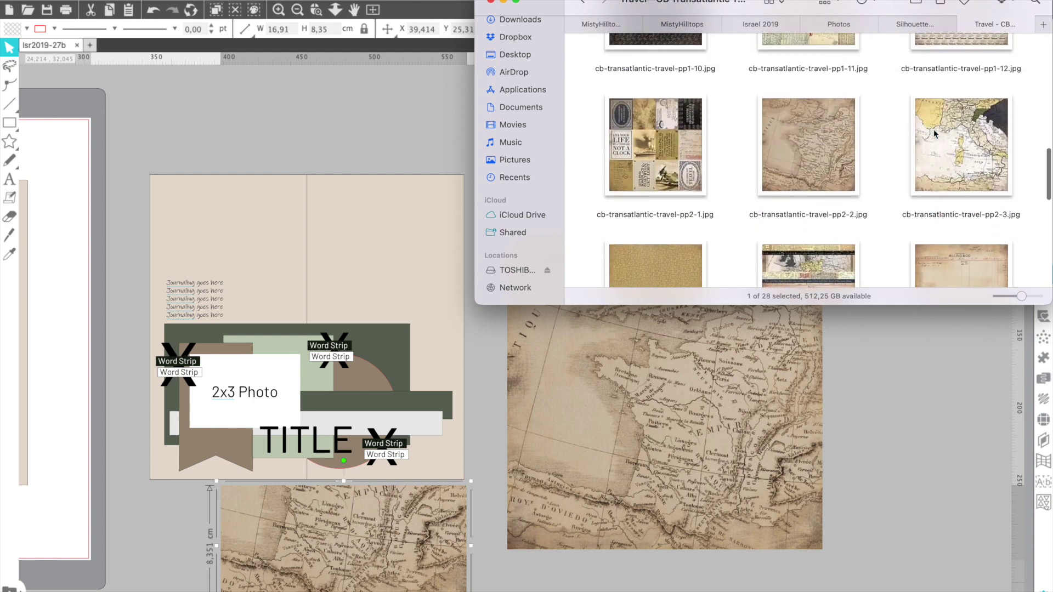
{"action": "scroll", "coordinate": [933, 130], "scroll_direction": "up", "scroll_amount": 2}
{"action": "left_click", "coordinate": [696, 163]}
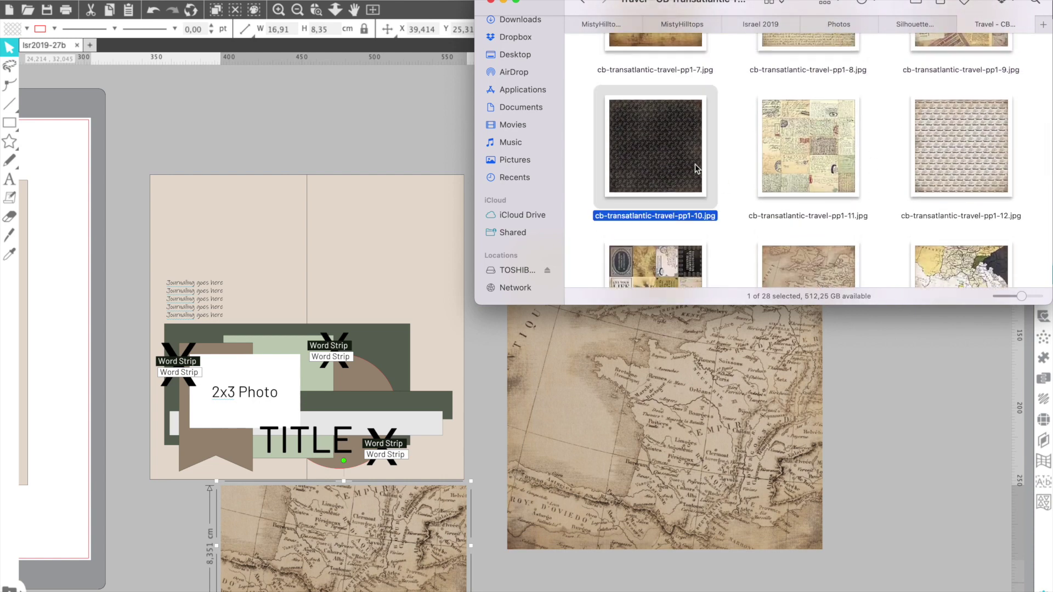
{"action": "key", "text": "space"}
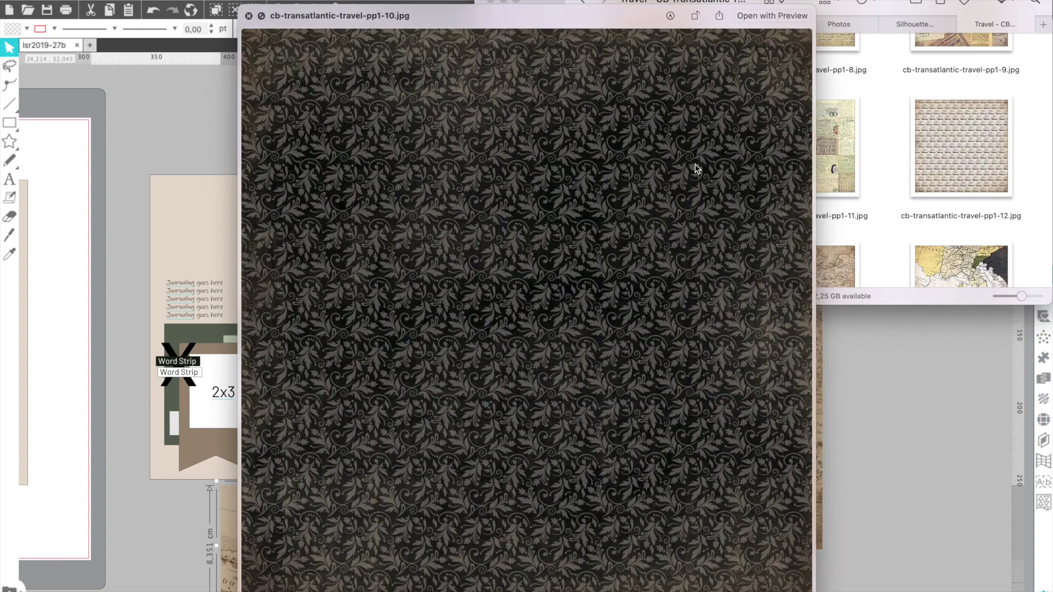
{"action": "key", "text": "space"}
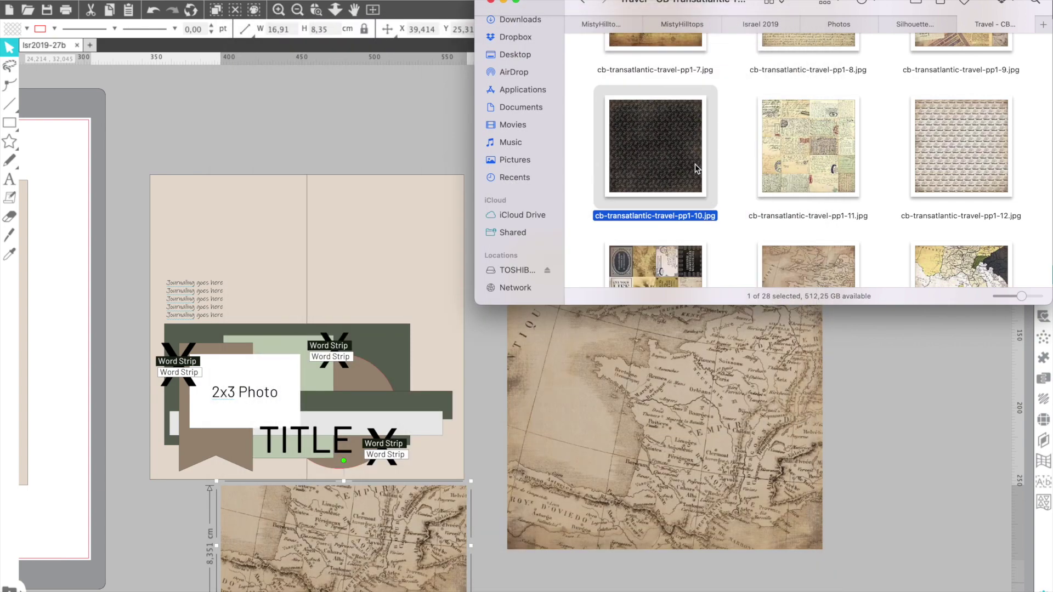
Drag the postcard-script paper cb-transatlantic-travel-pp1-3.jpg onto the Silhouette canvas
{"action": "scroll", "coordinate": [695, 164], "scroll_direction": "up", "scroll_amount": 3}
{"action": "scroll", "coordinate": [696, 164], "scroll_direction": "up", "scroll_amount": 2}
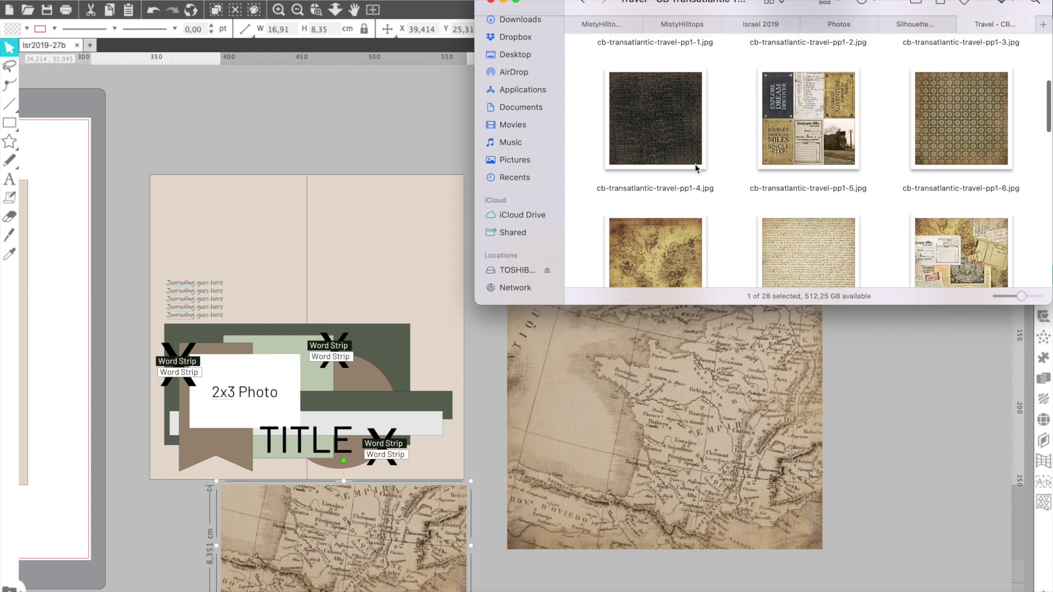
{"action": "left_click", "coordinate": [945, 113]}
{"action": "left_click_drag", "start_coordinate": [960, 107], "coordinate": [611, 471]}
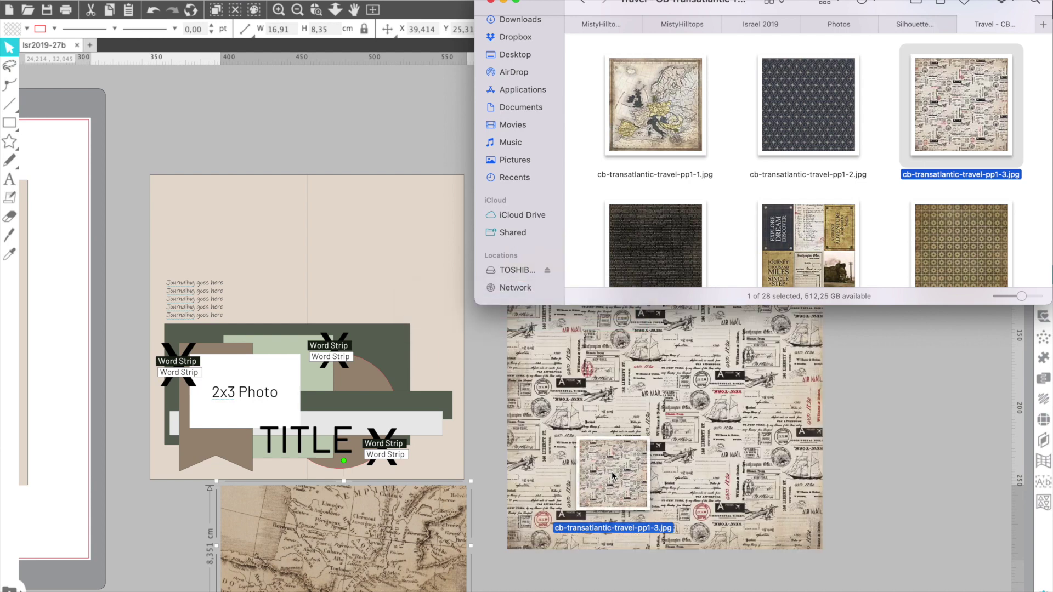
Duplicate the 21,70 cm postcard-script paper and move the copy up and left over the layout
{"action": "left_click", "coordinate": [645, 409]}
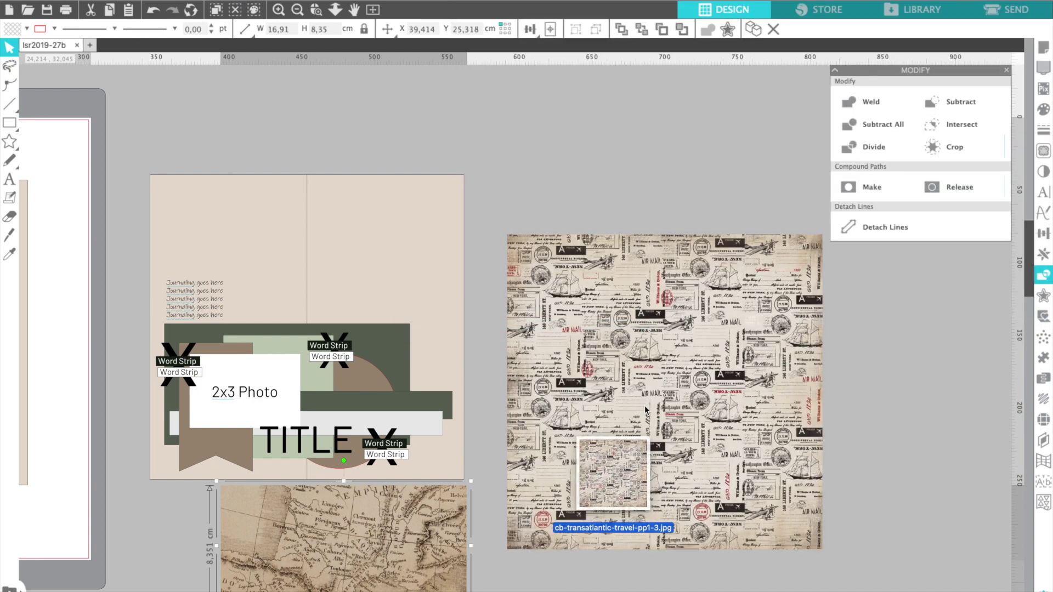
{"action": "left_click", "coordinate": [646, 409]}
{"action": "left_click_drag", "start_coordinate": [597, 357], "coordinate": [597, 357]}
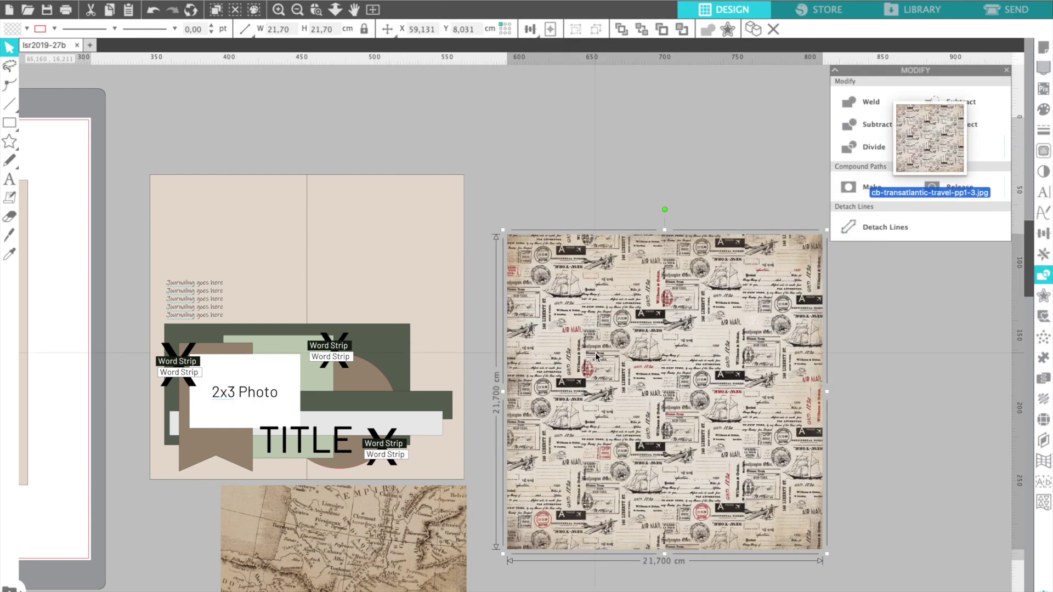
{"action": "key", "text": "super+d"}
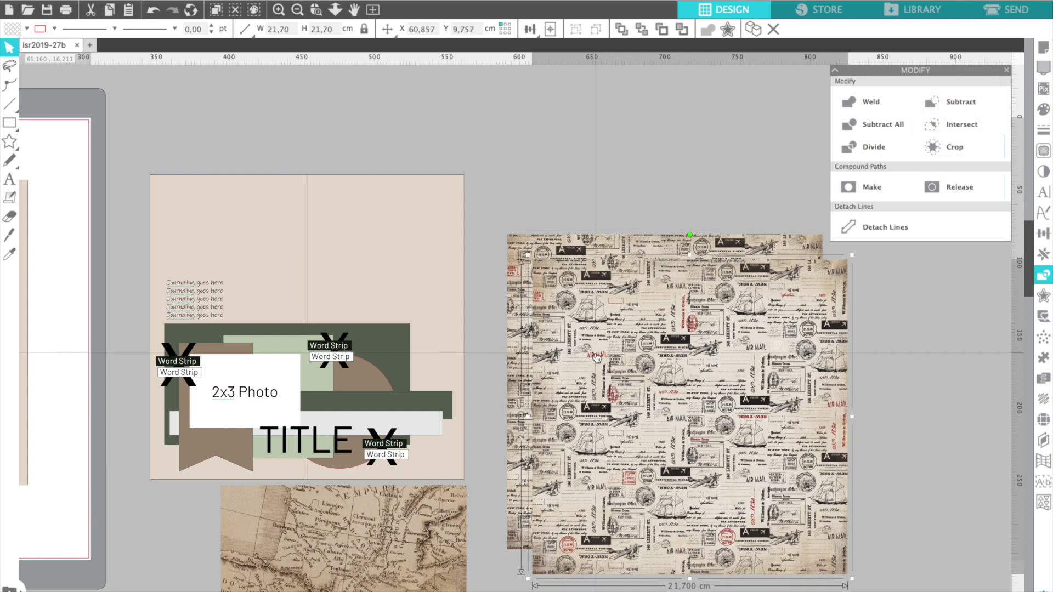
{"action": "left_click_drag", "start_coordinate": [597, 357], "coordinate": [503, 207]}
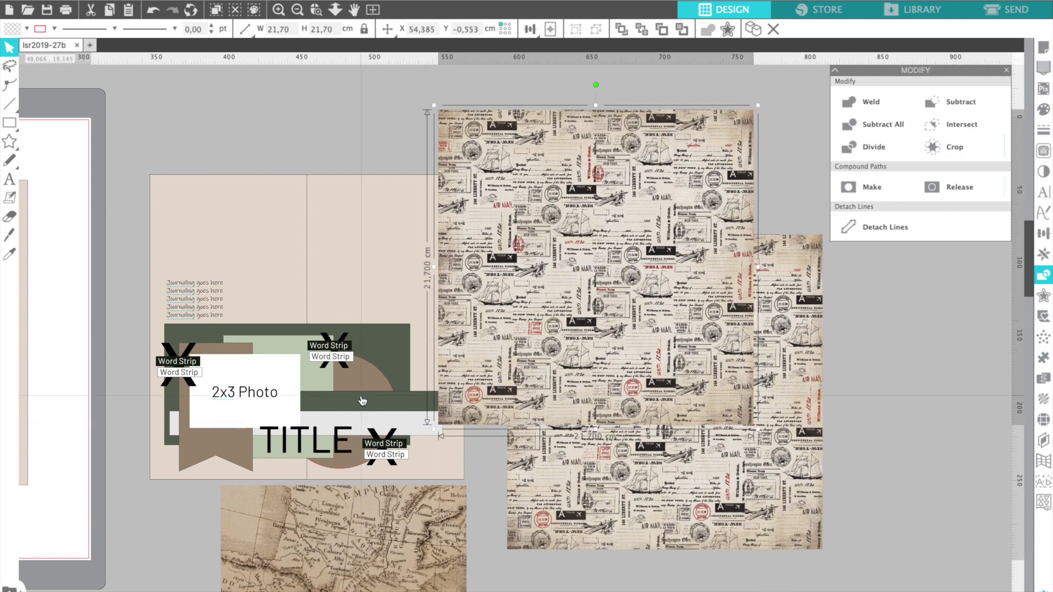
Crop the postcard-script paper copy to the 7,90 cm brown circle and set it on the map paper
{"action": "left_click", "coordinate": [366, 370]}
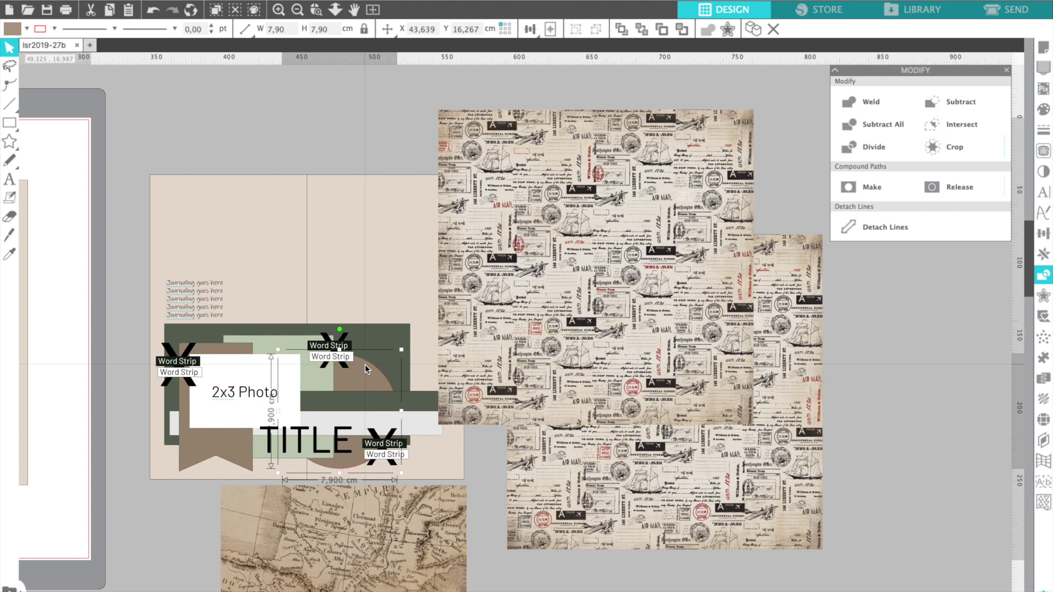
{"action": "left_click_drag", "start_coordinate": [364, 364], "coordinate": [668, 212]}
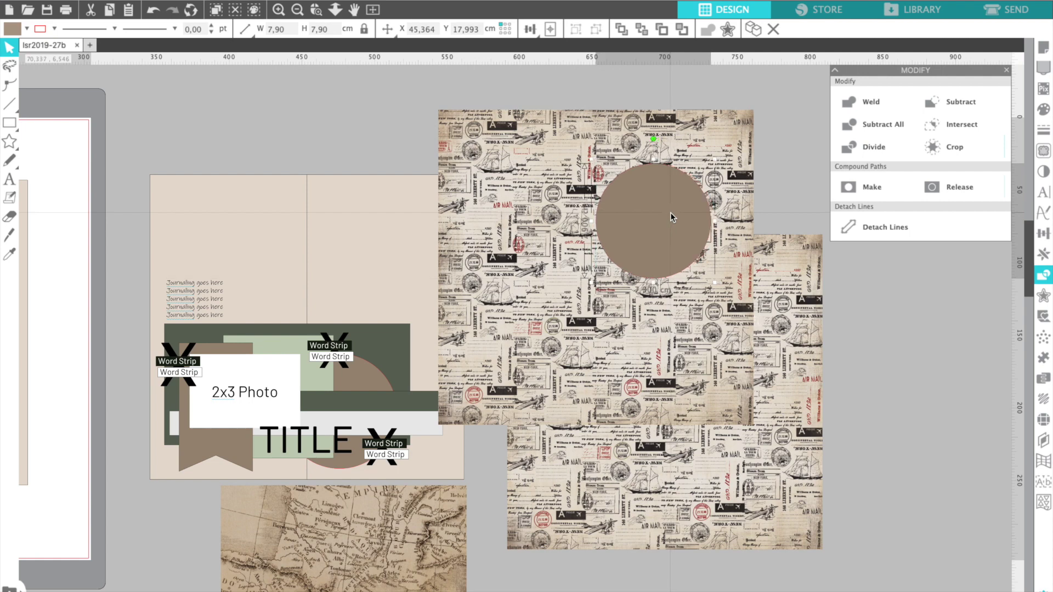
{"action": "left_click", "coordinate": [695, 345], "text": "shift"}
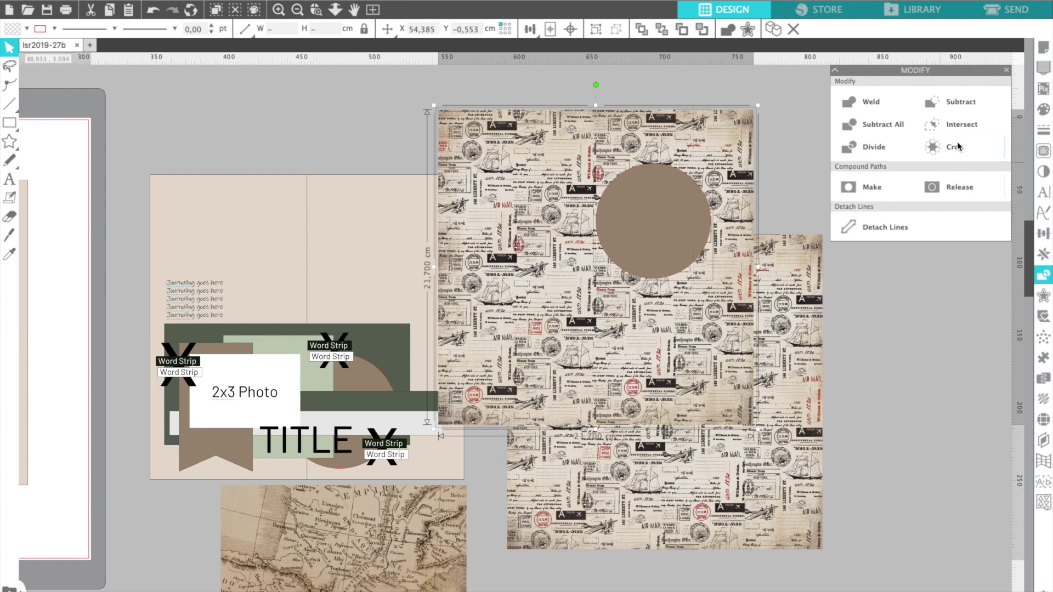
{"action": "left_click", "coordinate": [953, 147]}
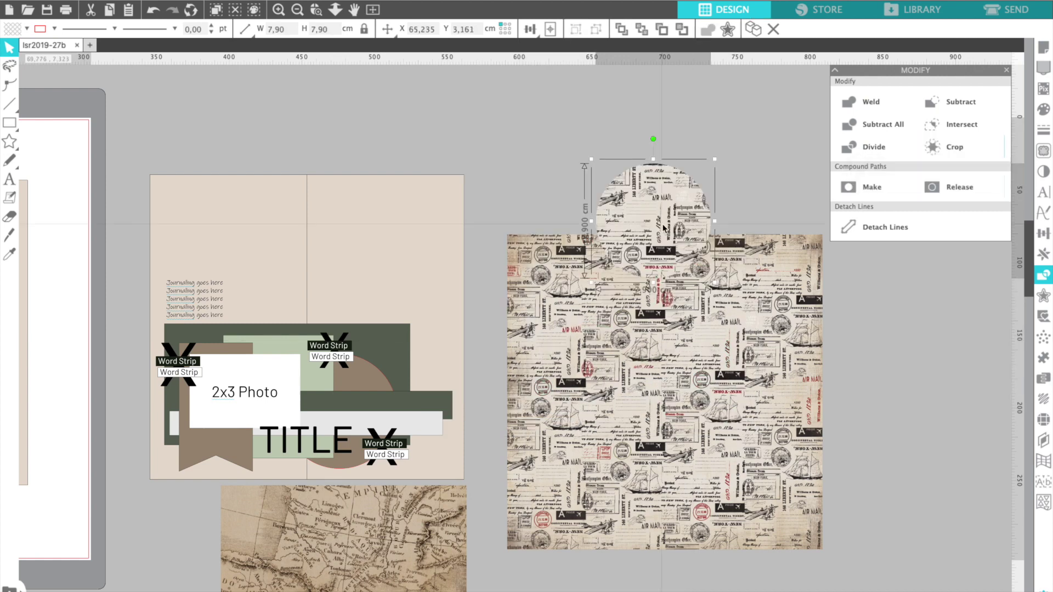
{"action": "left_click_drag", "start_coordinate": [664, 228], "coordinate": [408, 519]}
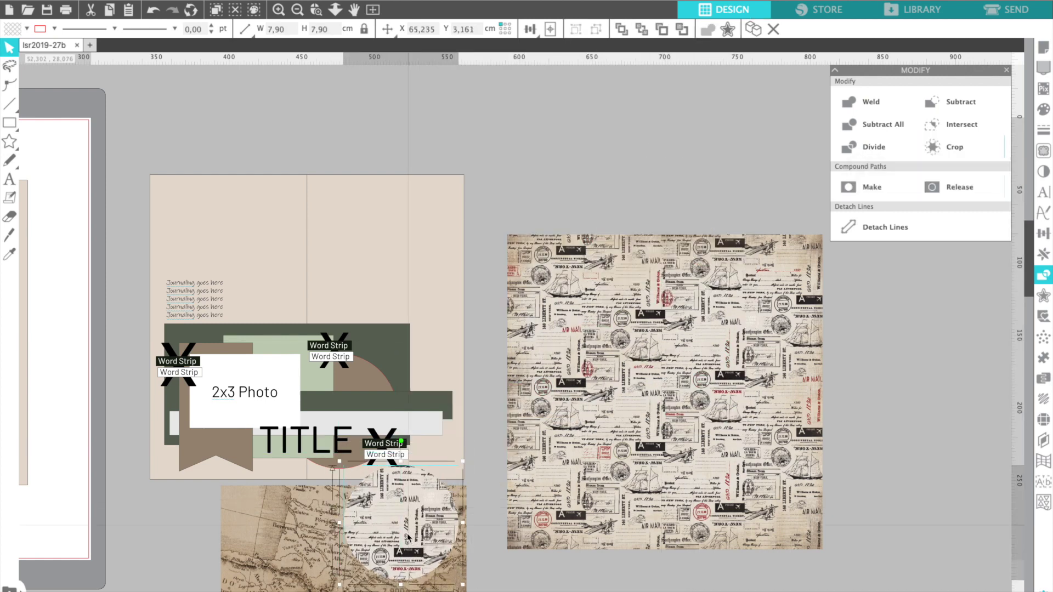
{"action": "left_click_drag", "start_coordinate": [408, 536], "coordinate": [409, 563]}
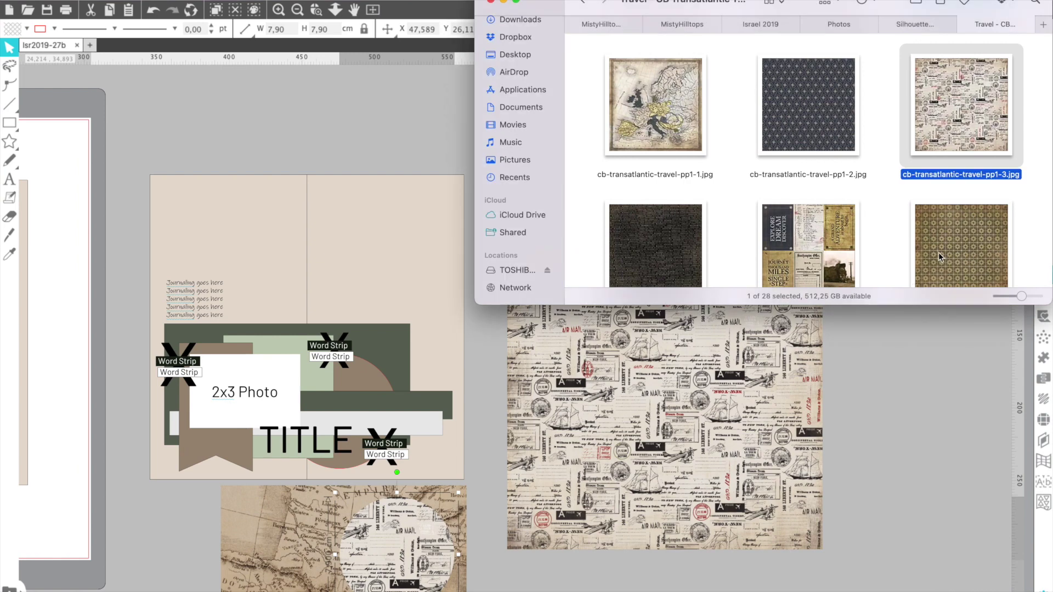
Import the pp1-6 gold compass-pattern paper onto the canvas and duplicate it over the layout
{"action": "left_click", "coordinate": [976, 186]}
{"action": "left_click_drag", "start_coordinate": [946, 254], "coordinate": [670, 417]}
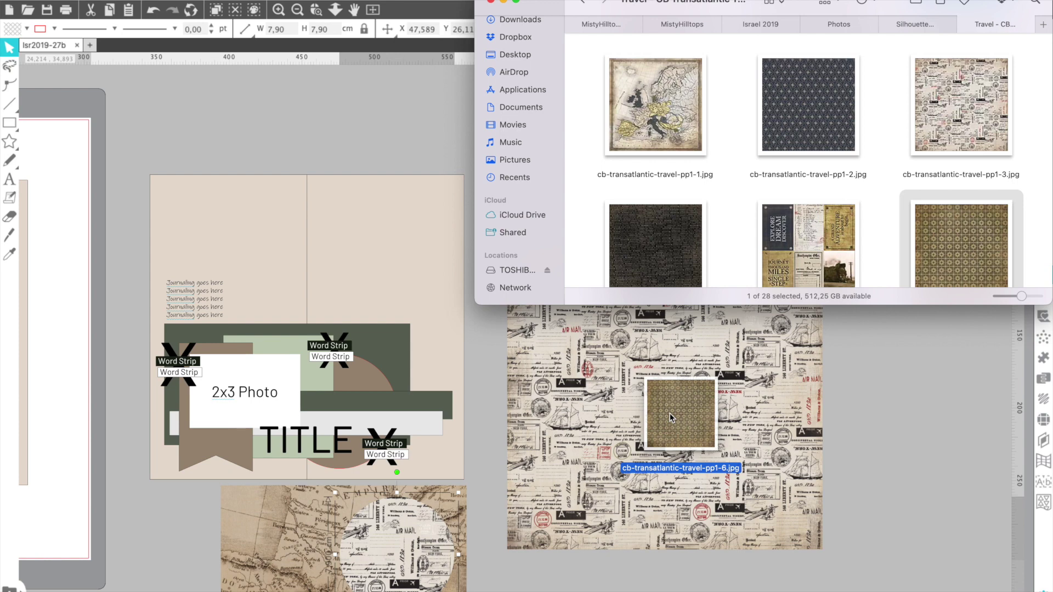
{"action": "left_click_drag", "start_coordinate": [670, 413], "coordinate": [670, 413]}
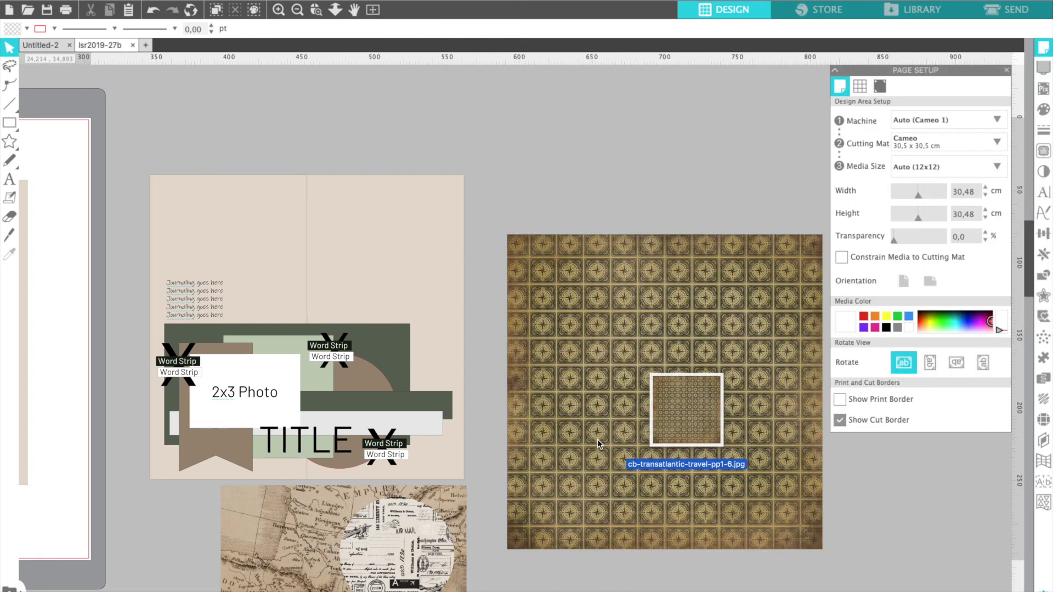
{"action": "left_click", "coordinate": [619, 385]}
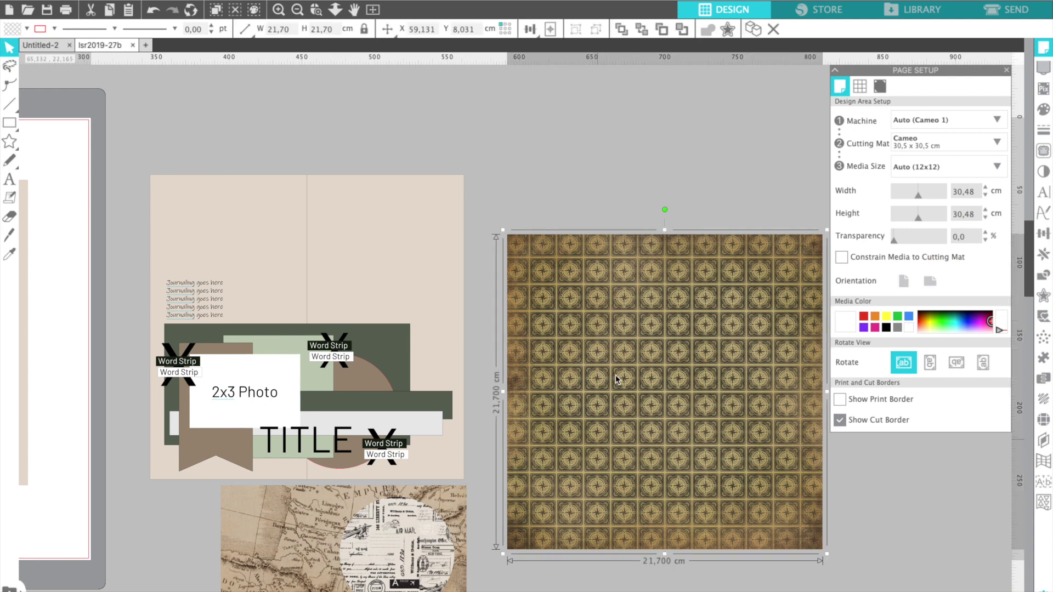
{"action": "key", "text": "ctrl+d"}
{"action": "key", "text": "ctrl+d"}
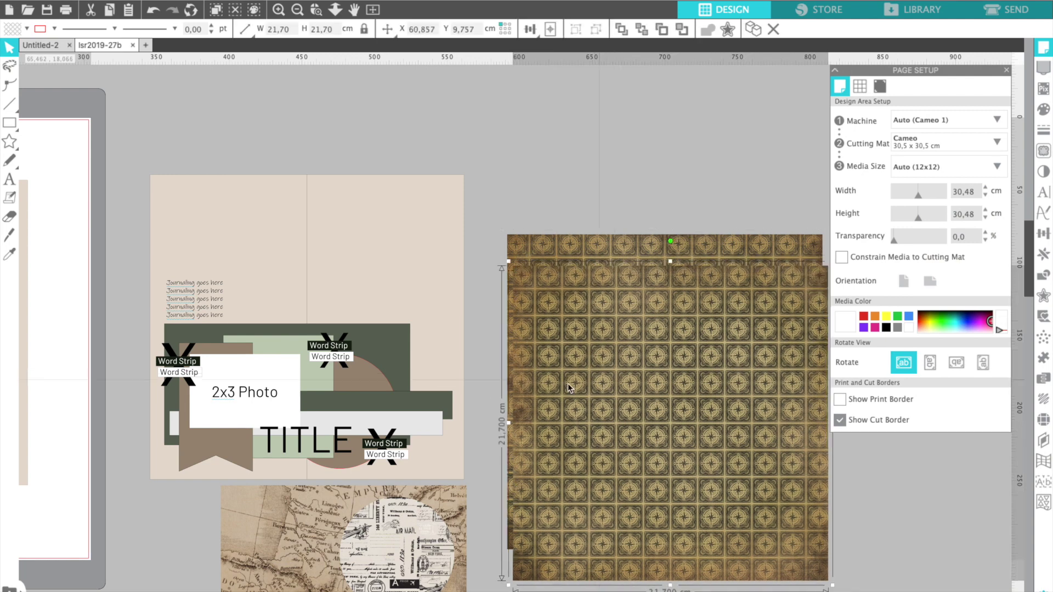
{"action": "left_click_drag", "start_coordinate": [568, 387], "coordinate": [544, 276]}
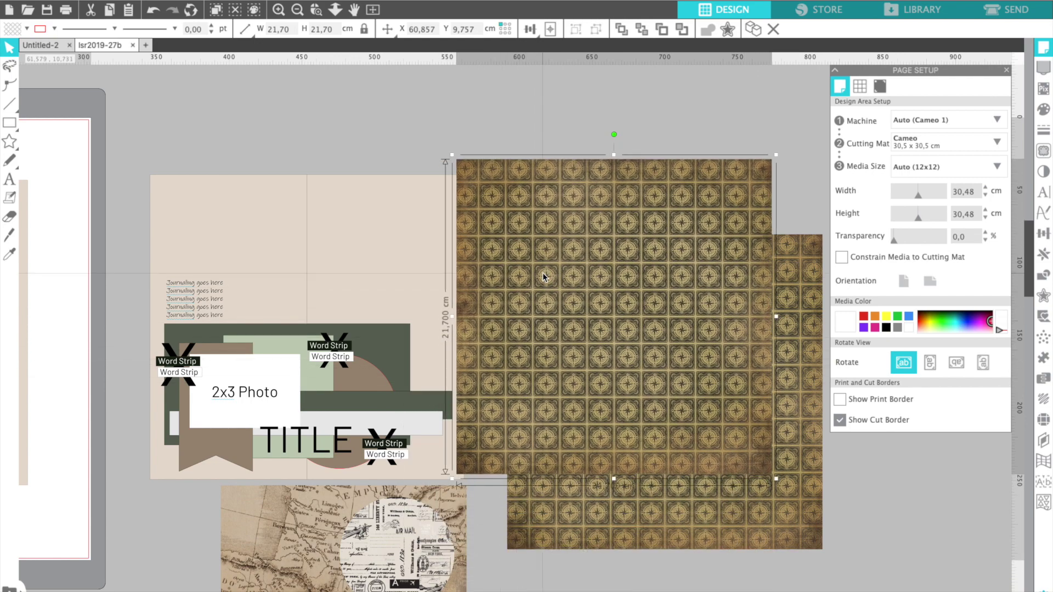
Crop the gold paper to the light-green rectangle (7,58 × 8,47 cm) and move it below the page
{"action": "left_click", "coordinate": [285, 346]}
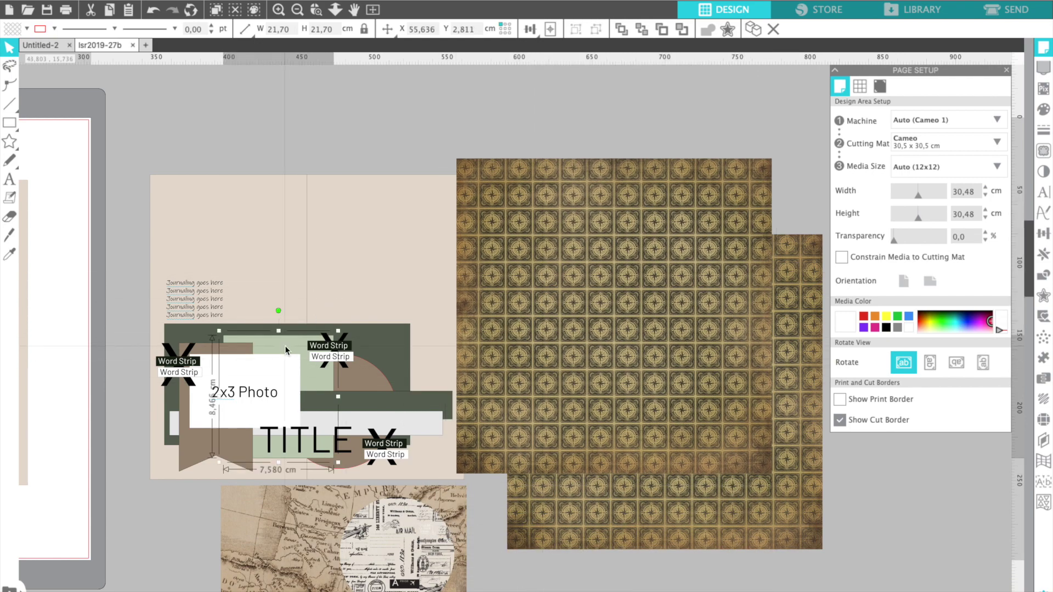
{"action": "key", "text": "Delete"}
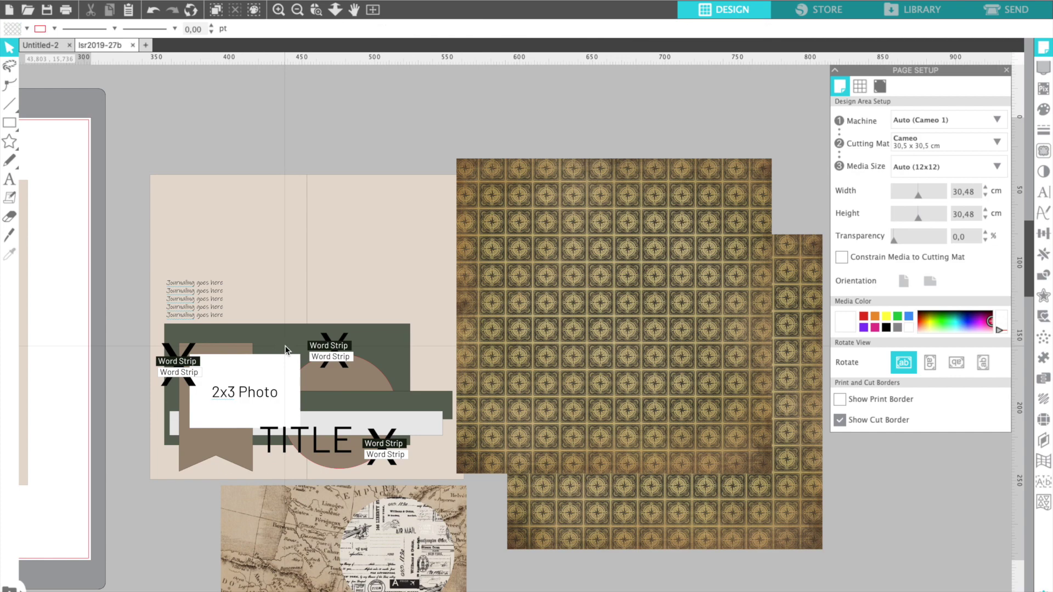
{"action": "key", "text": "ctrl+z"}
{"action": "left_click_drag", "start_coordinate": [285, 349], "coordinate": [607, 285]}
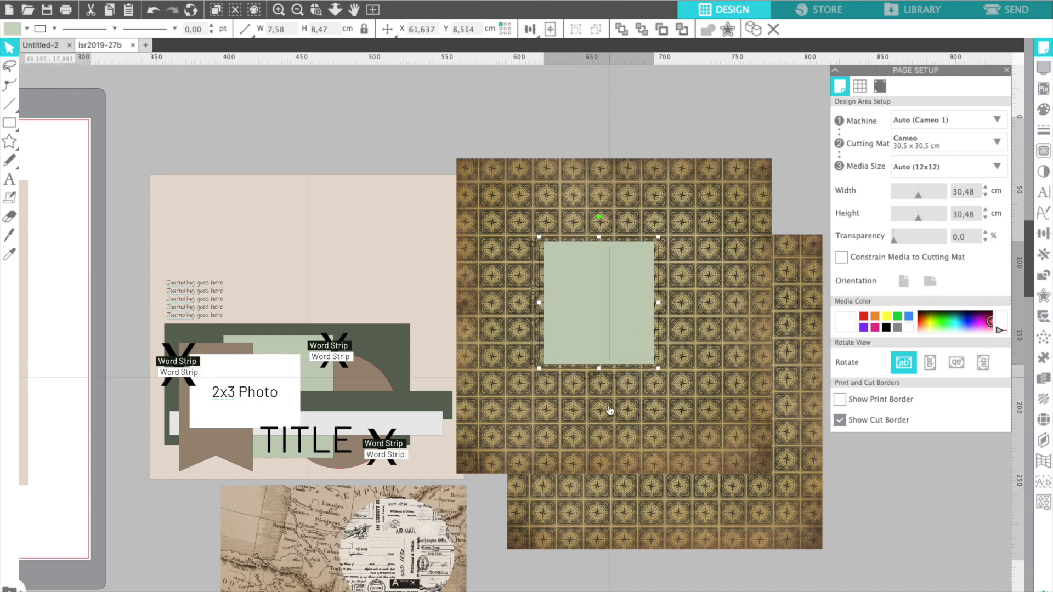
{"action": "left_click", "coordinate": [604, 427]}
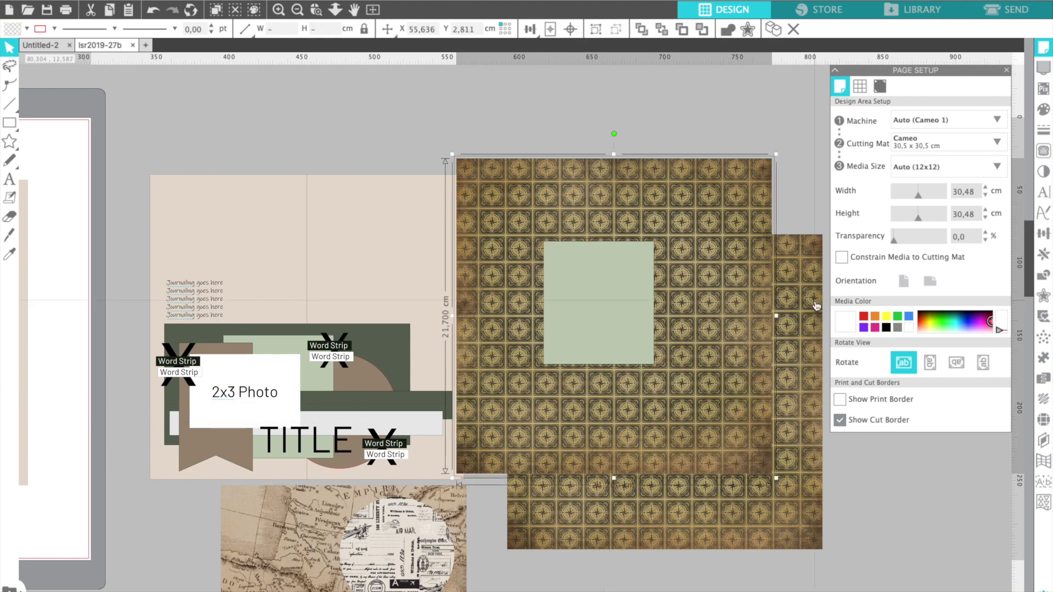
{"action": "left_click", "coordinate": [1044, 277]}
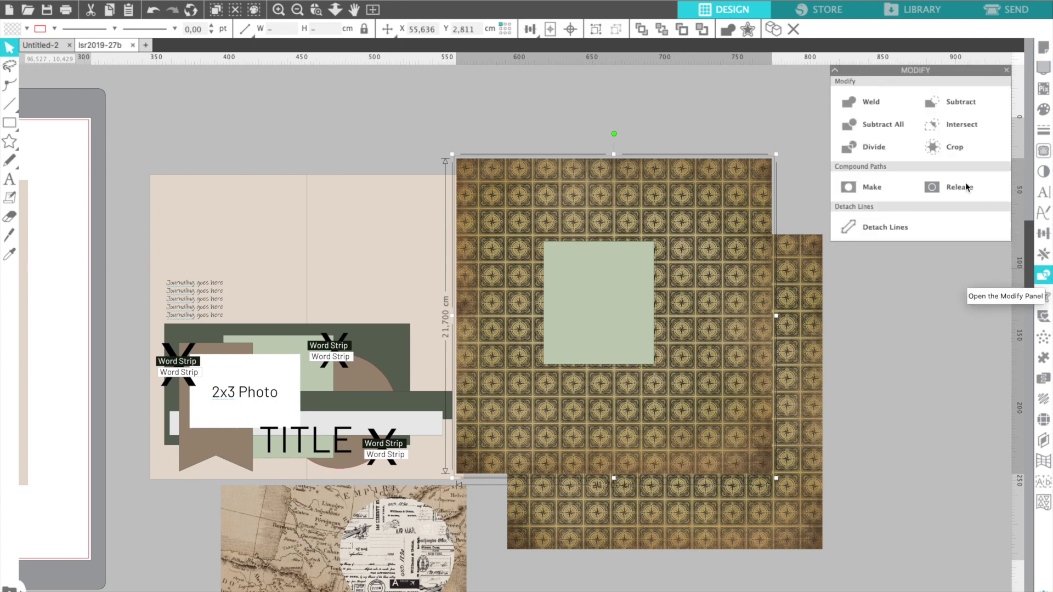
{"action": "left_click", "coordinate": [951, 146]}
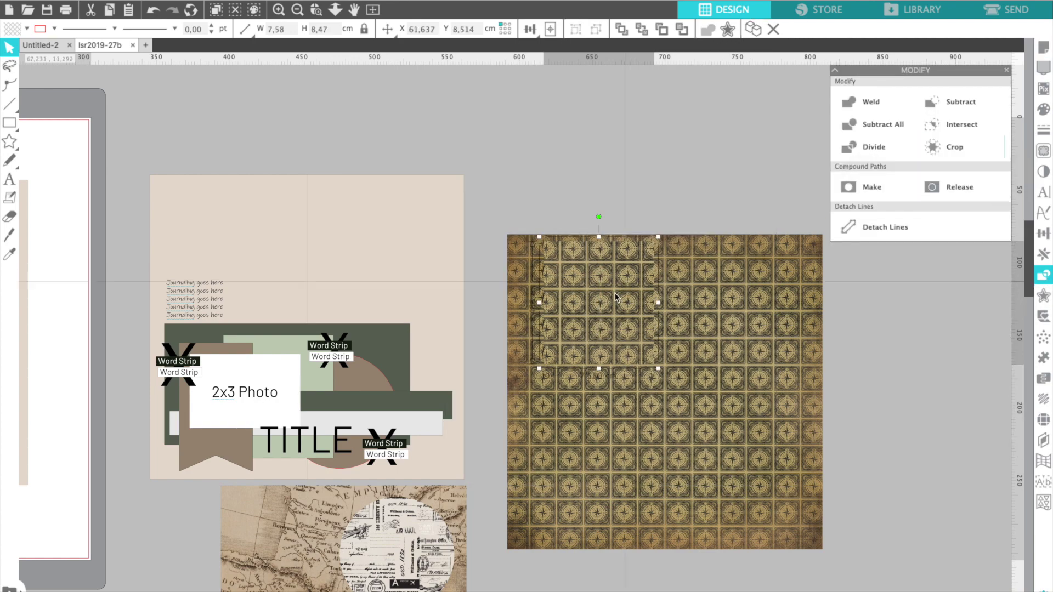
{"action": "left_click_drag", "start_coordinate": [616, 297], "coordinate": [319, 530]}
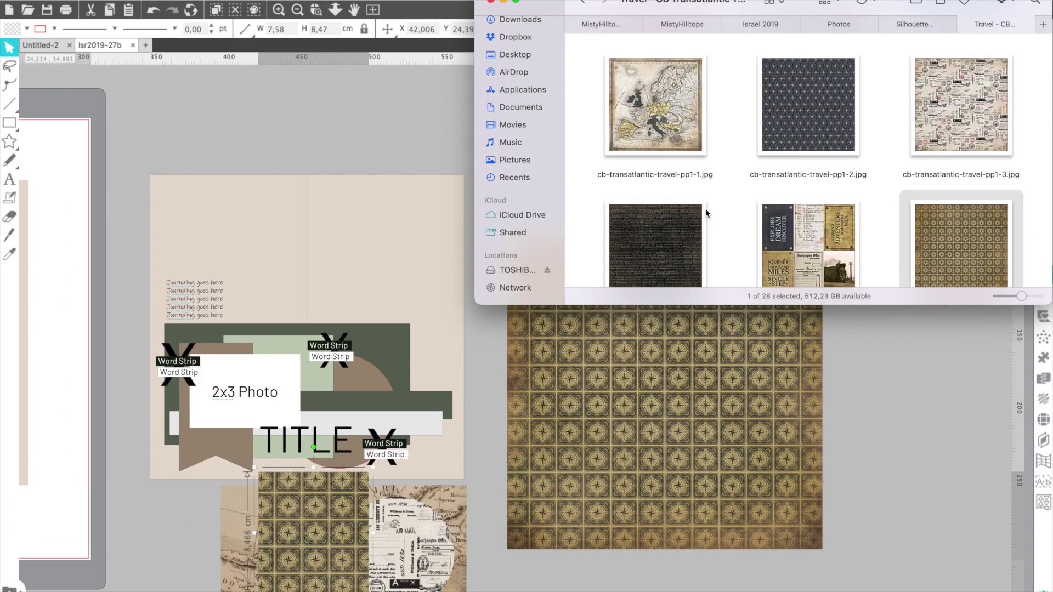
Bring the dark navy compass-star paper from Finder into the design
{"action": "scroll", "coordinate": [747, 215], "scroll_direction": "down", "scroll_amount": 15}
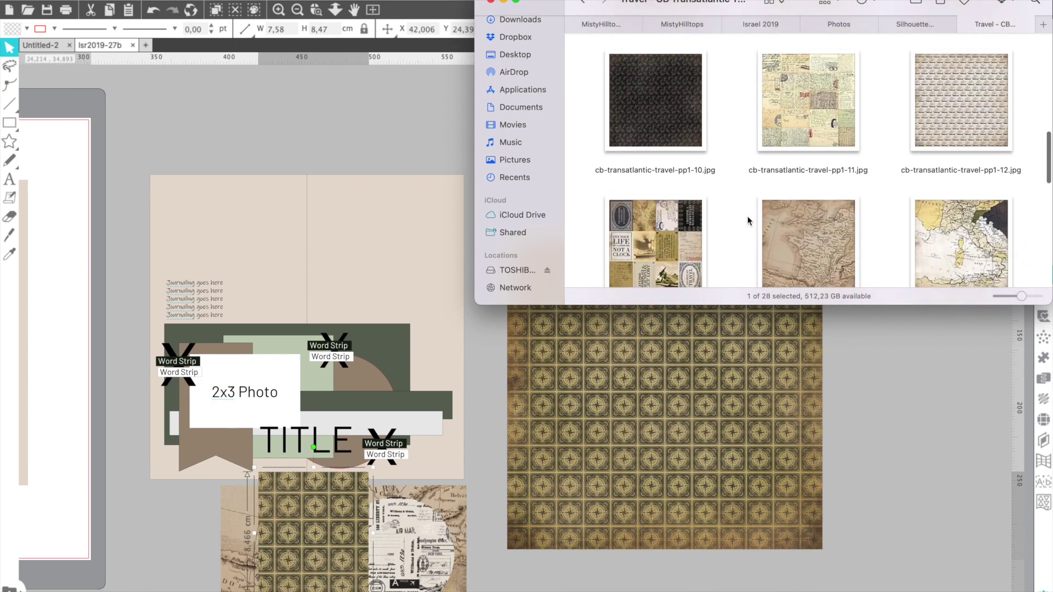
{"action": "scroll", "coordinate": [748, 216], "scroll_direction": "down", "scroll_amount": 4}
{"action": "scroll", "coordinate": [747, 216], "scroll_direction": "up", "scroll_amount": 20}
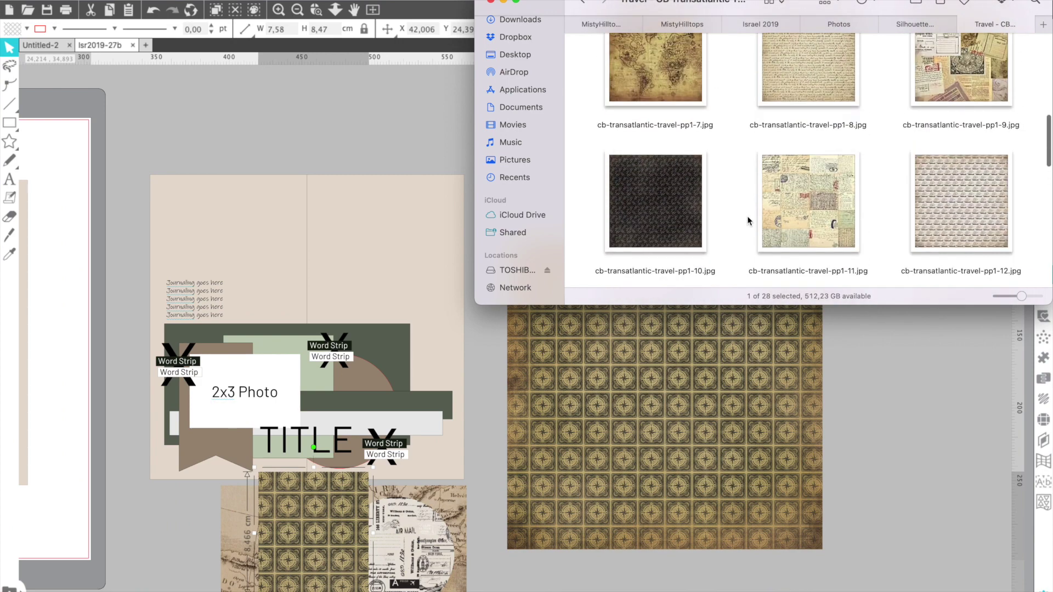
{"action": "left_click_drag", "start_coordinate": [809, 165], "coordinate": [625, 389]}
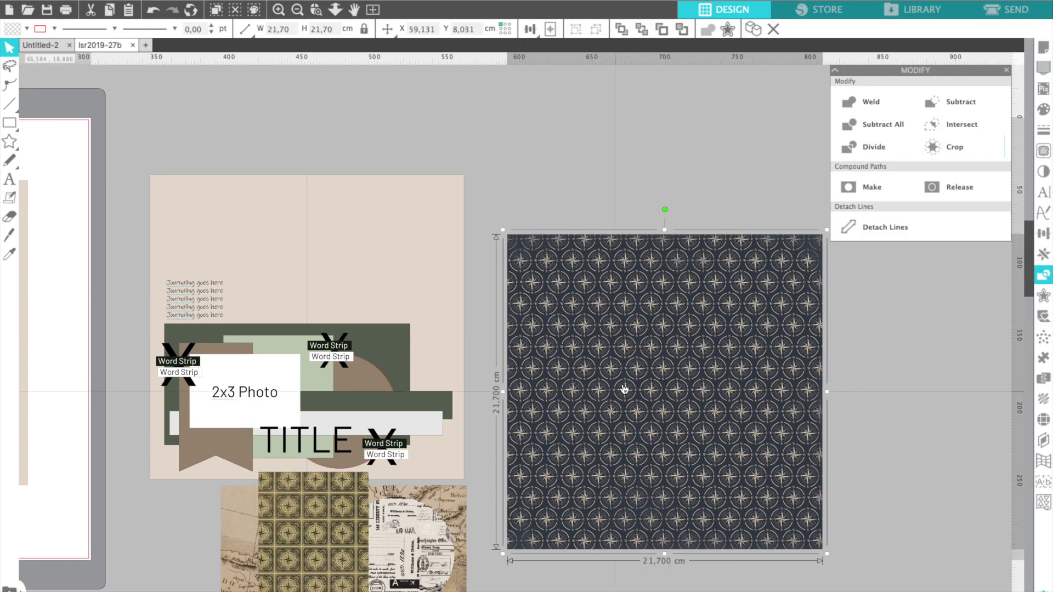
Crop the compass paper to the brown banner shape (5,07 × 8,86 cm) and set it beside the page
{"action": "left_click", "coordinate": [239, 446]}
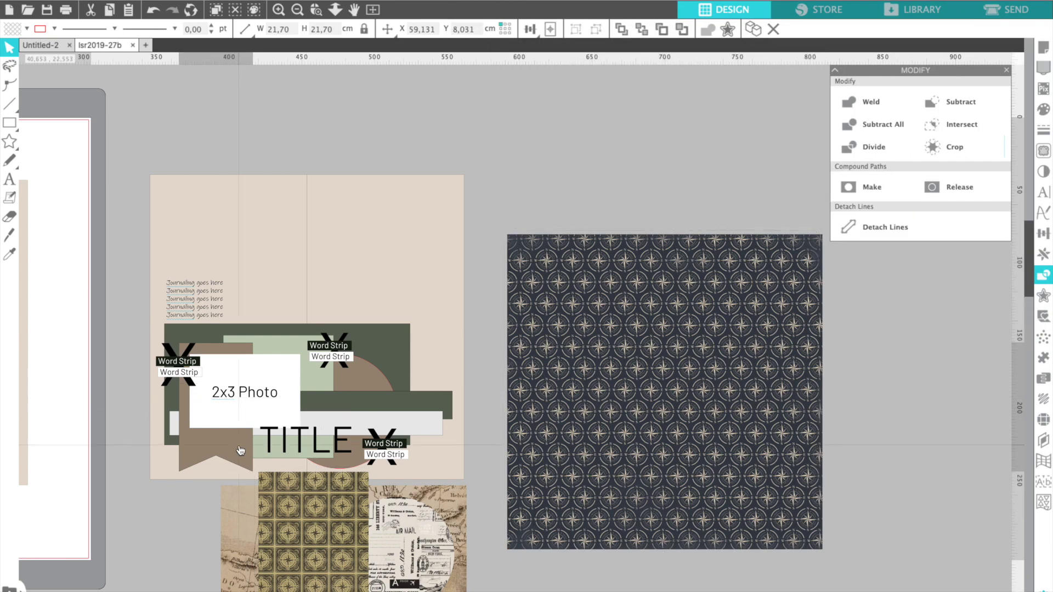
{"action": "left_click_drag", "start_coordinate": [239, 445], "coordinate": [594, 347]}
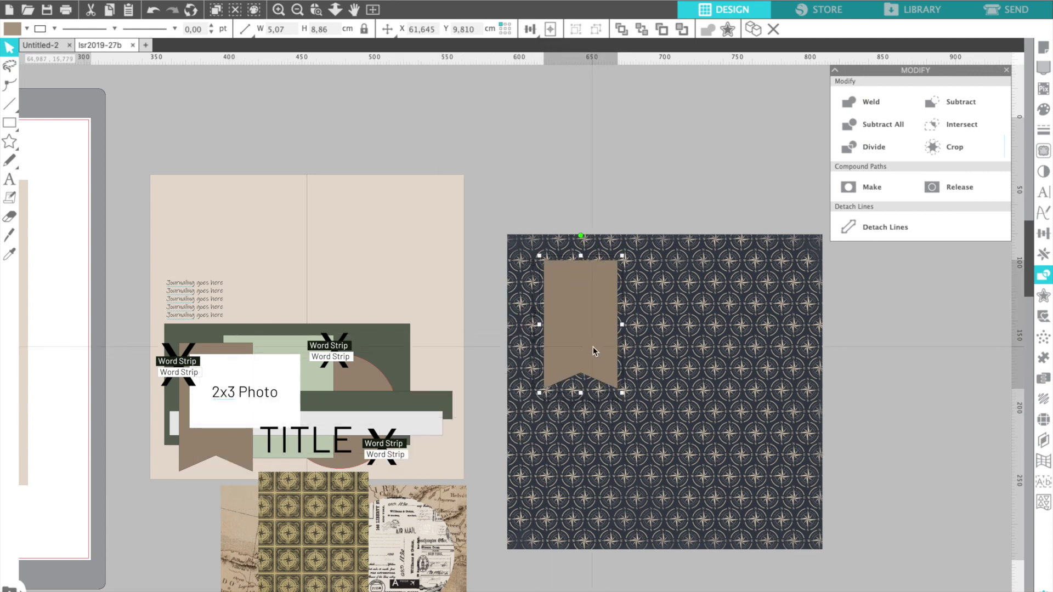
{"action": "left_click", "coordinate": [678, 363], "text": "shift"}
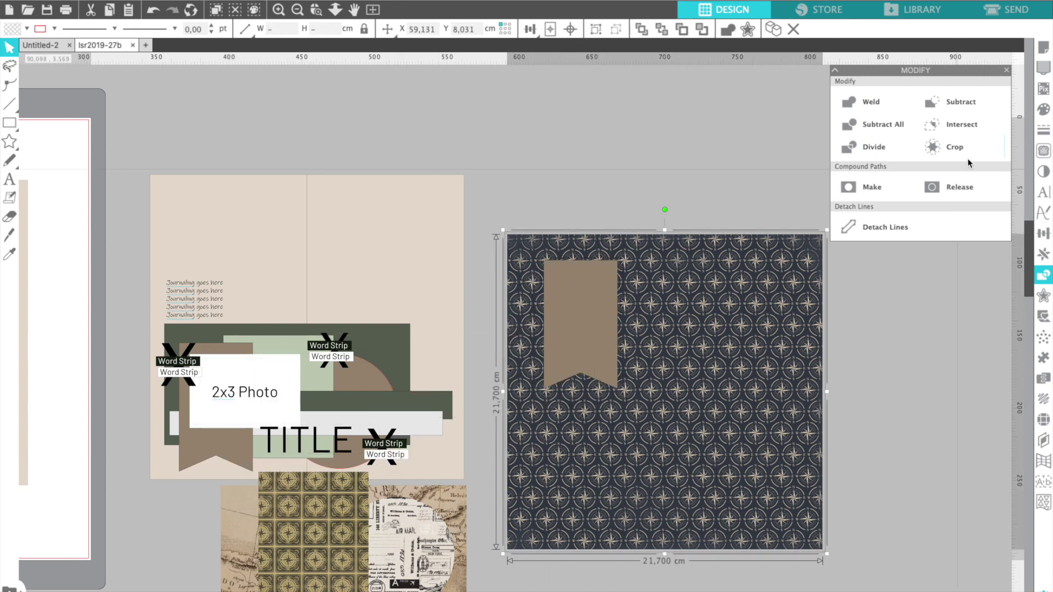
{"action": "left_click", "coordinate": [948, 148]}
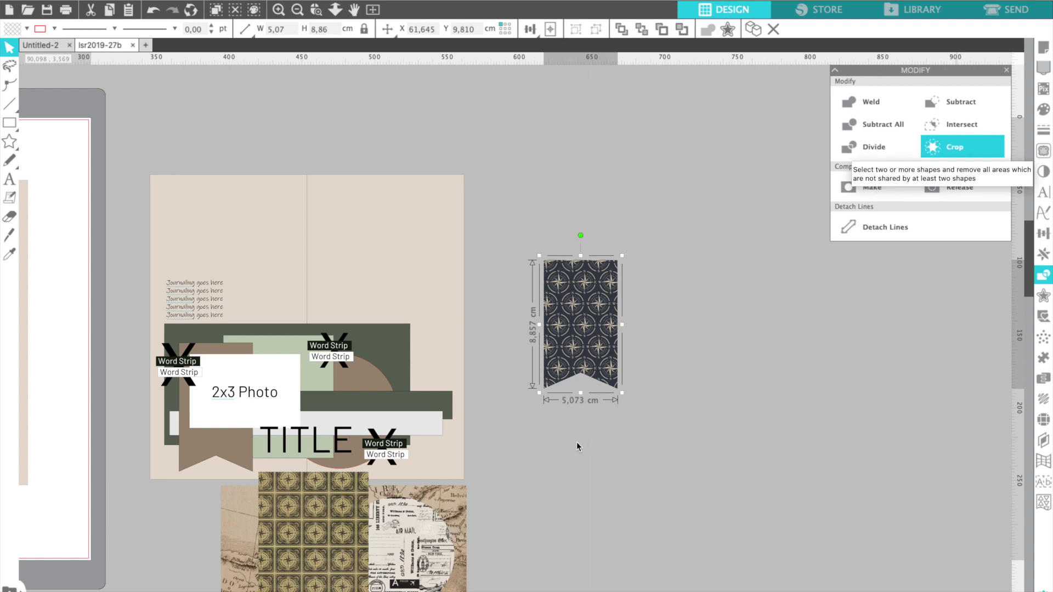
{"action": "left_click", "coordinate": [610, 468]}
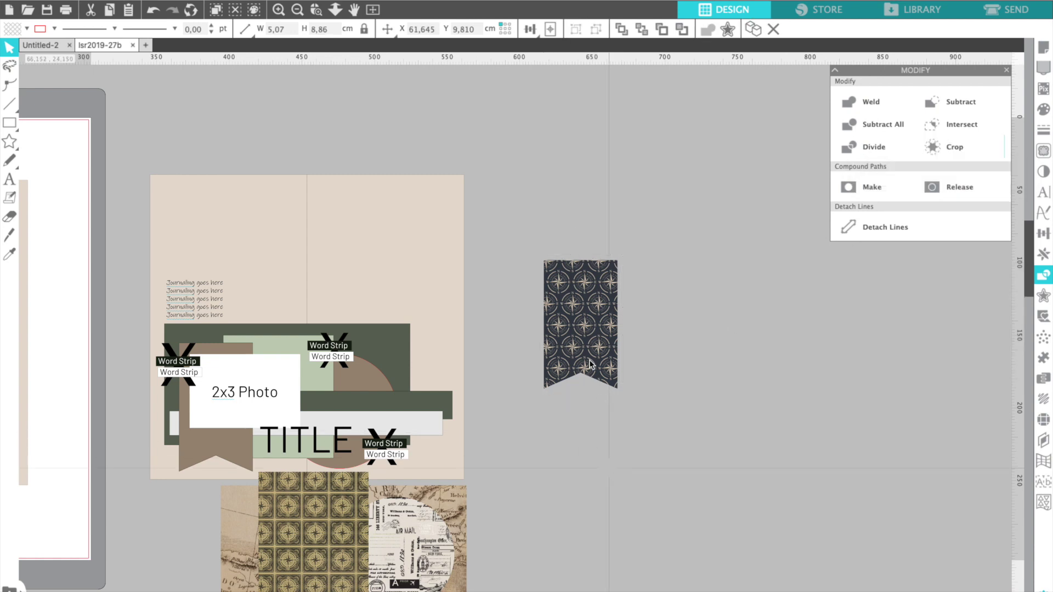
{"action": "left_click_drag", "start_coordinate": [547, 346], "coordinate": [600, 355]}
Select the Word Strip labels, photo frame and TITLE placeholders, delete them, then restore them with undo
{"action": "left_click", "coordinate": [181, 375]}
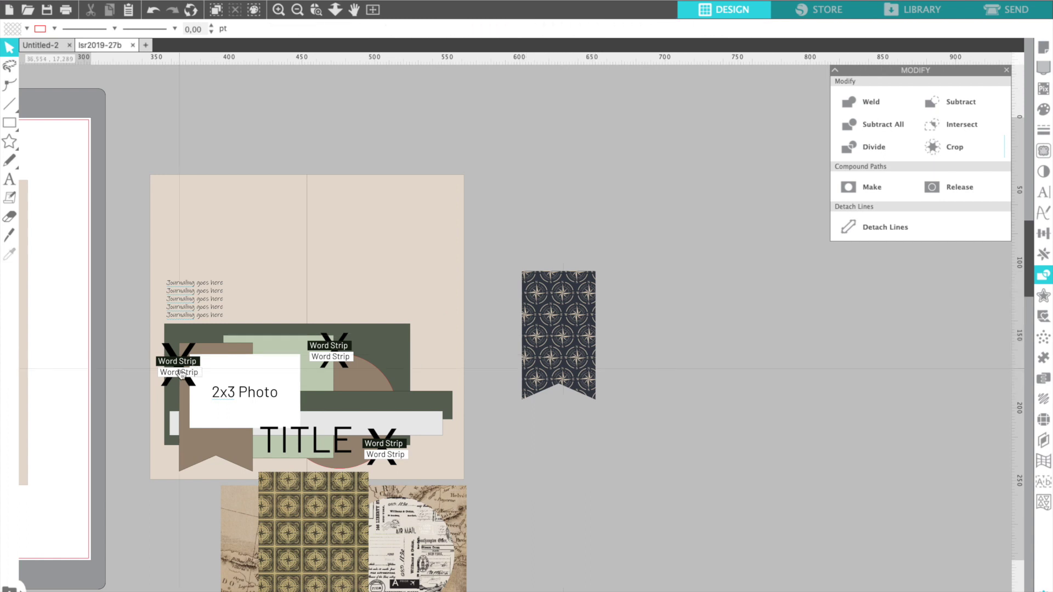
{"action": "left_click", "coordinate": [224, 399]}
{"action": "left_click", "coordinate": [269, 434]}
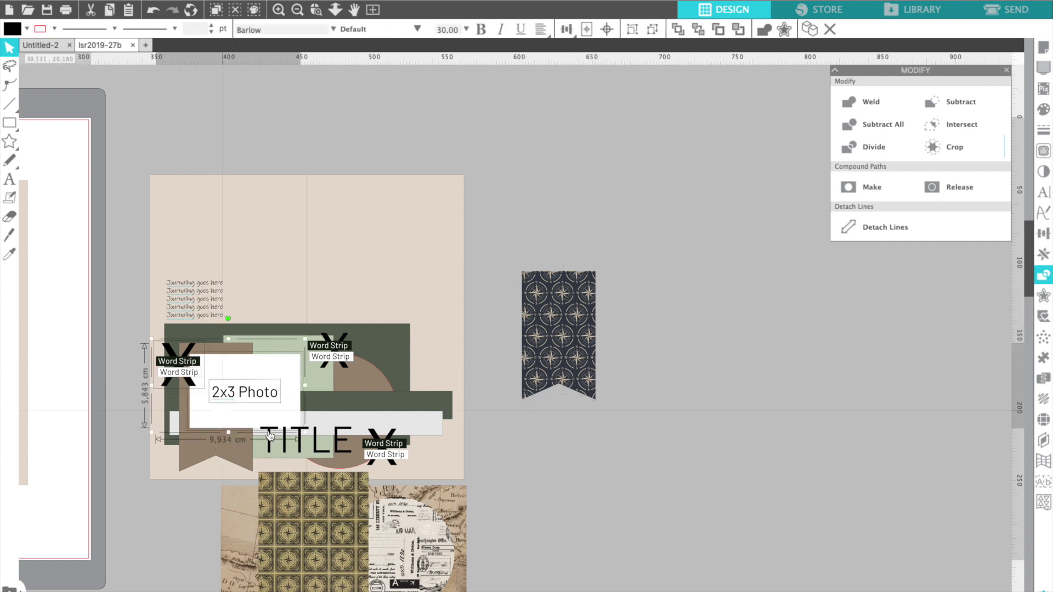
{"action": "left_click", "coordinate": [270, 435]}
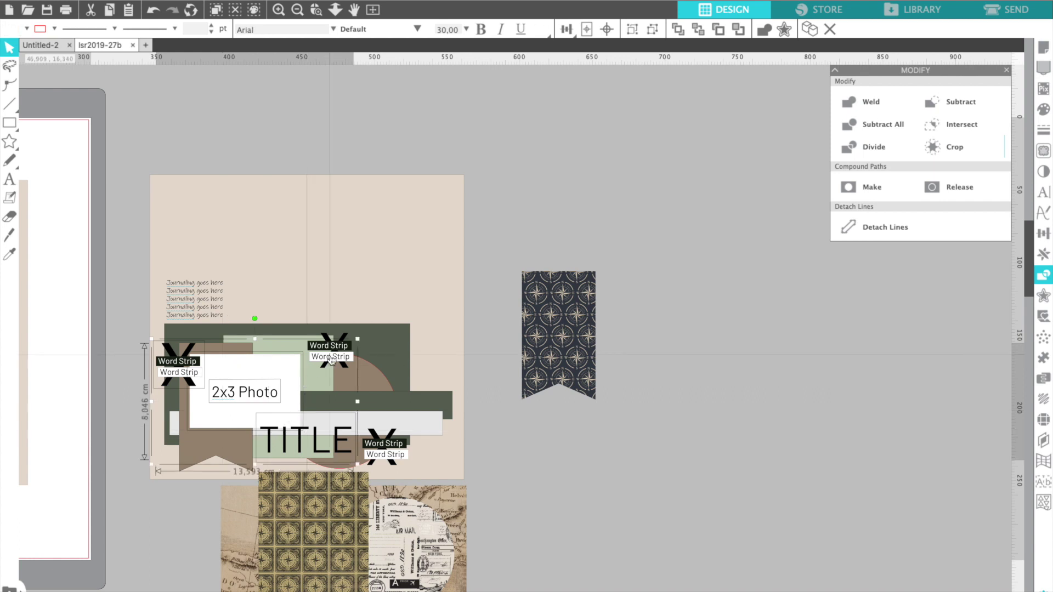
{"action": "left_click", "coordinate": [387, 454], "text": "shift"}
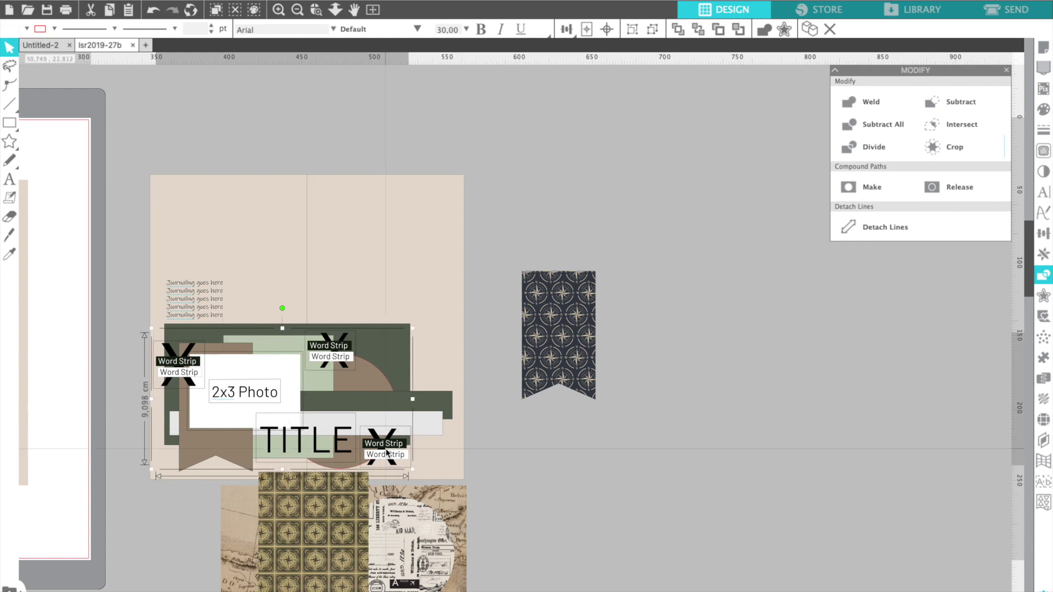
{"action": "key", "text": "Delete"}
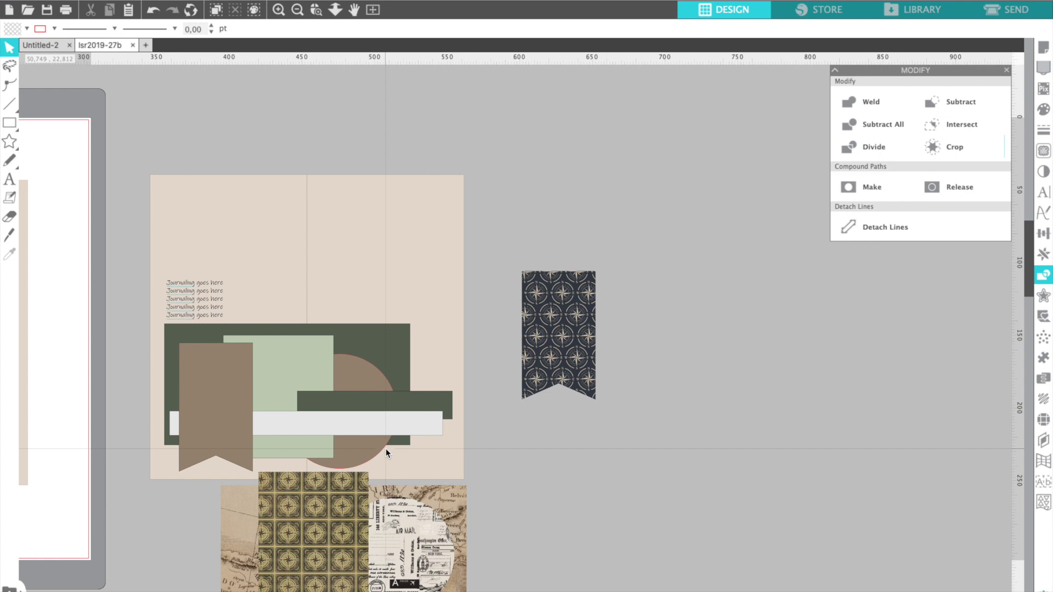
{"action": "key", "text": "ctrl+z"}
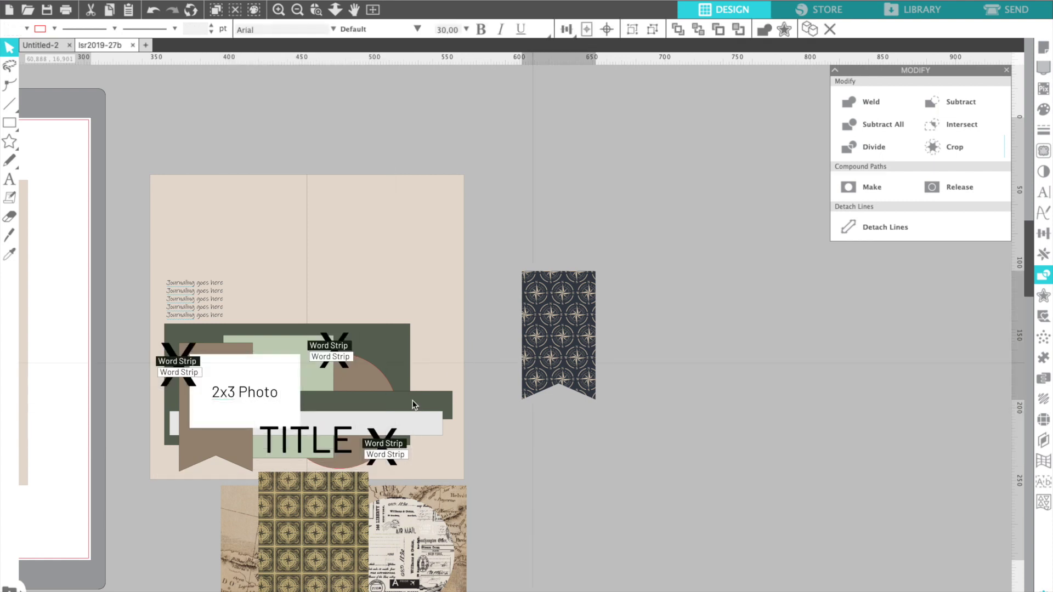
Lay the navy compass banner, gold compass tile and script-print circle over their plain layout shapes
{"action": "left_click_drag", "start_coordinate": [533, 365], "coordinate": [191, 437]}
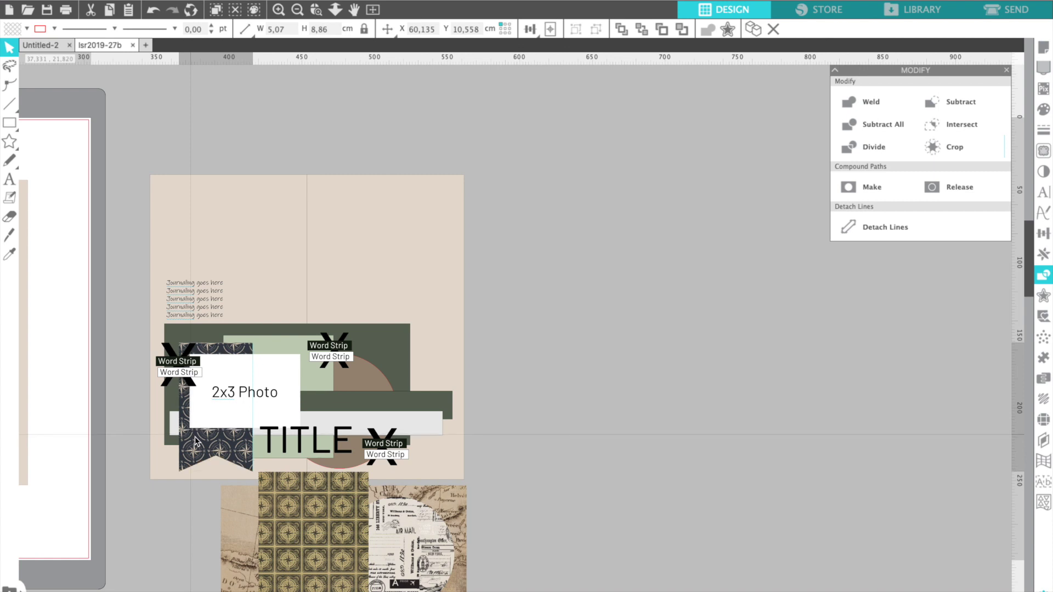
{"action": "left_click_drag", "start_coordinate": [299, 548], "coordinate": [265, 412]}
{"action": "key", "text": "Escape"}
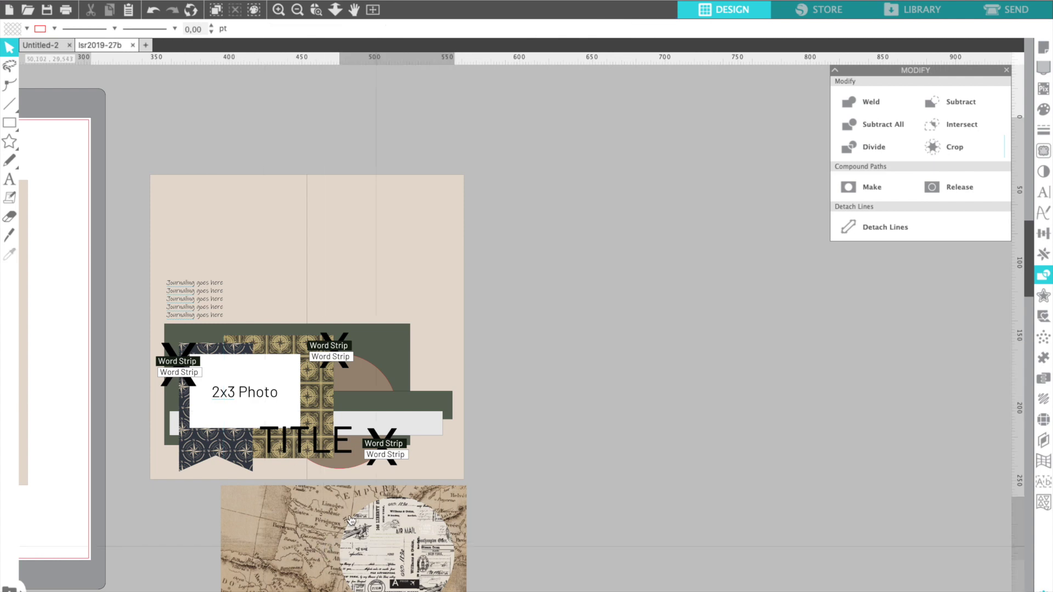
{"action": "left_click_drag", "start_coordinate": [377, 547], "coordinate": [323, 403]}
{"action": "key", "text": "Escape"}
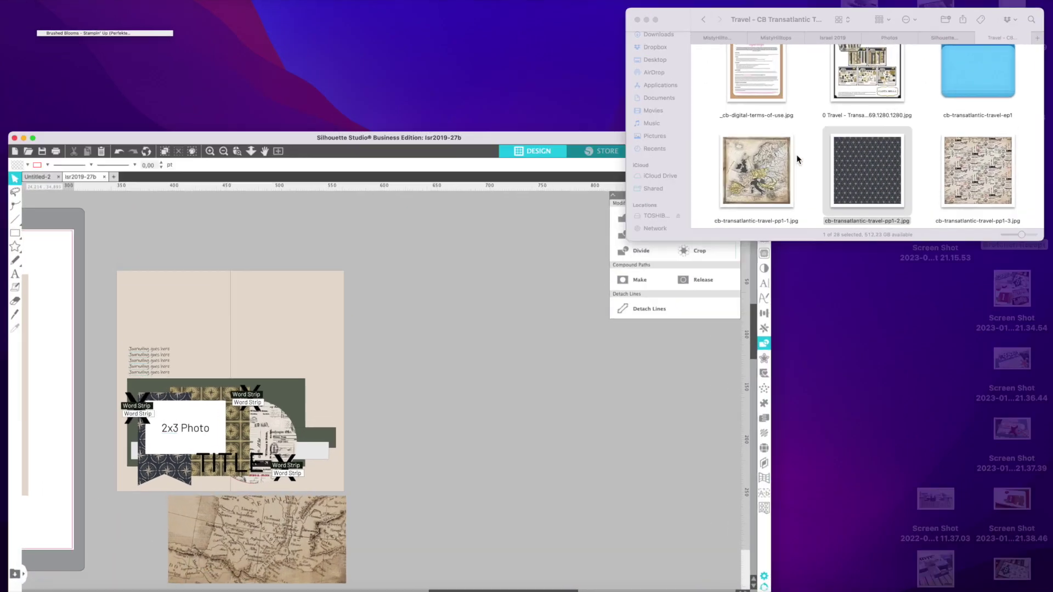
Move the beige square from the left page to beside the layout
{"action": "left_click", "coordinate": [819, 188]}
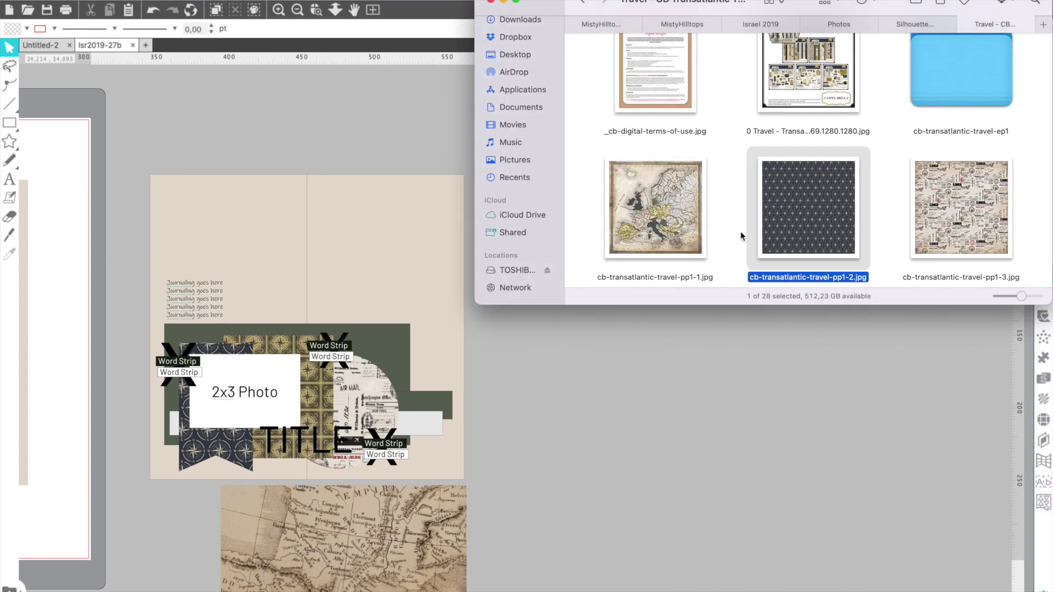
{"action": "left_click", "coordinate": [680, 443]}
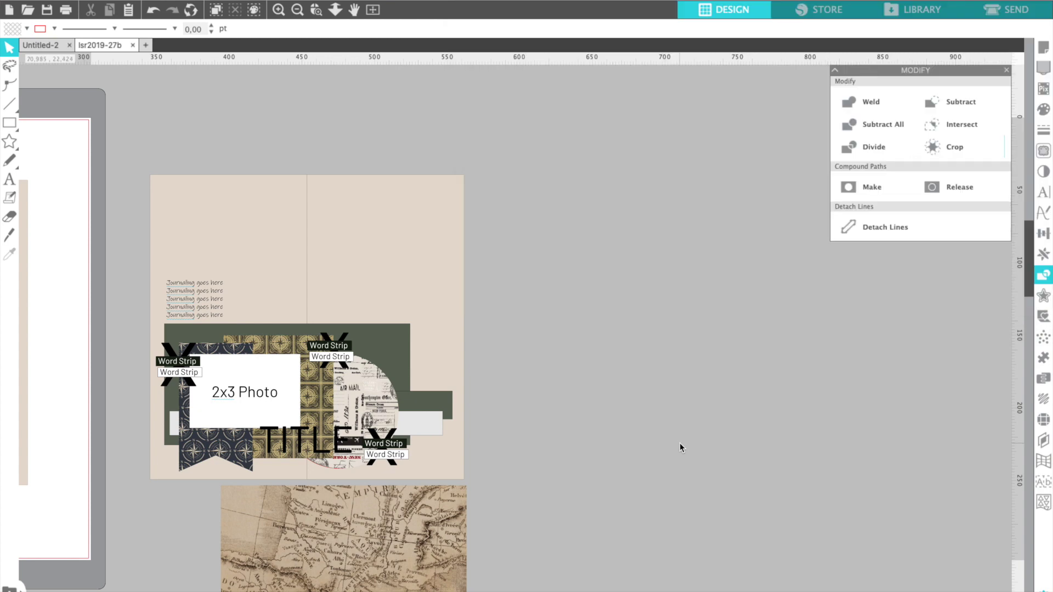
{"action": "scroll", "coordinate": [141, 484], "scroll_direction": "left", "scroll_amount": 10}
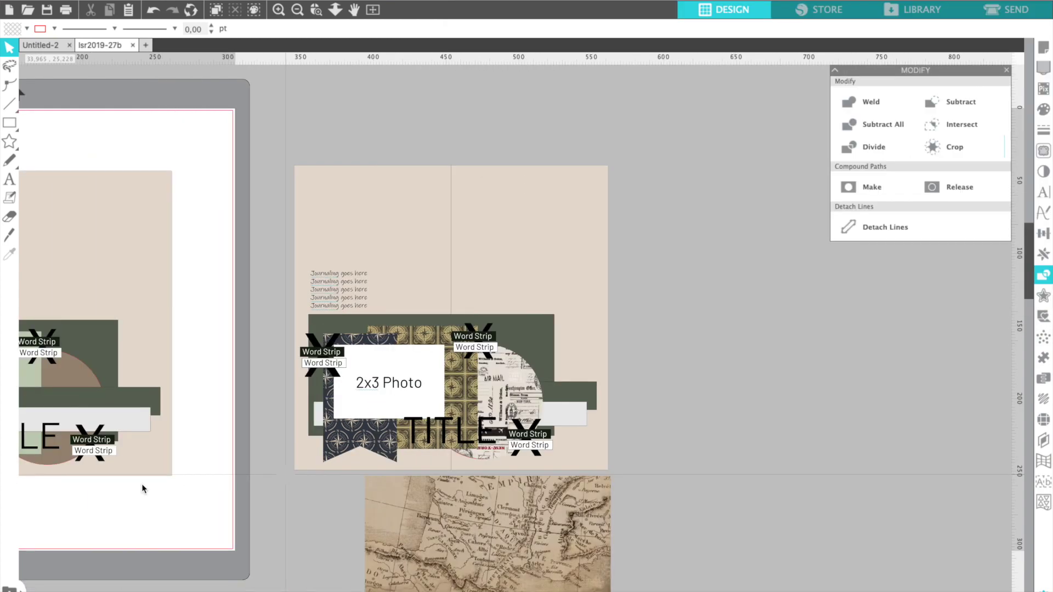
{"action": "scroll", "coordinate": [142, 483], "scroll_direction": "left", "scroll_amount": 18}
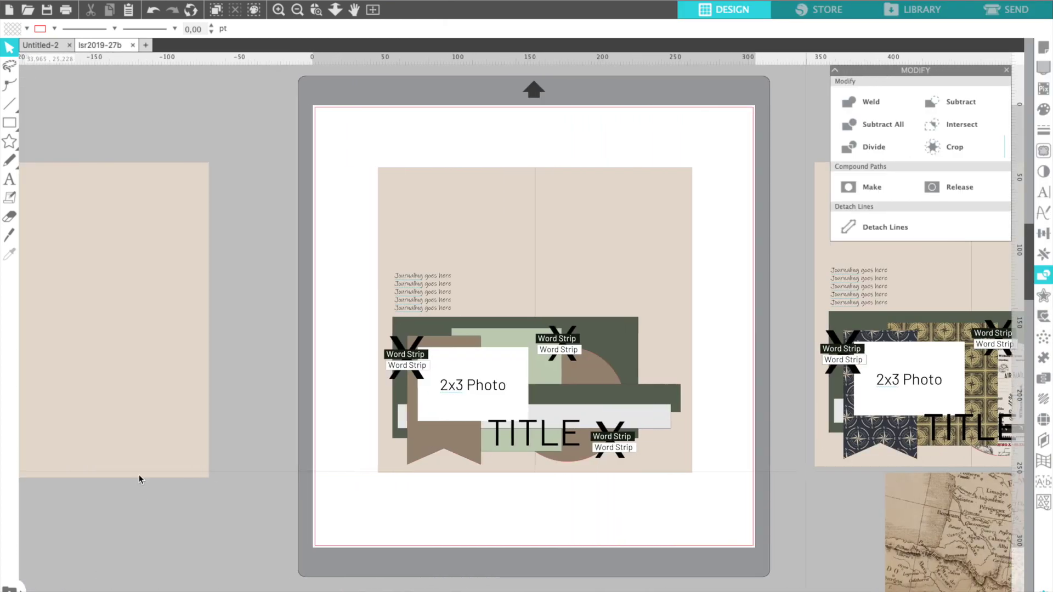
{"action": "left_click", "coordinate": [126, 391]}
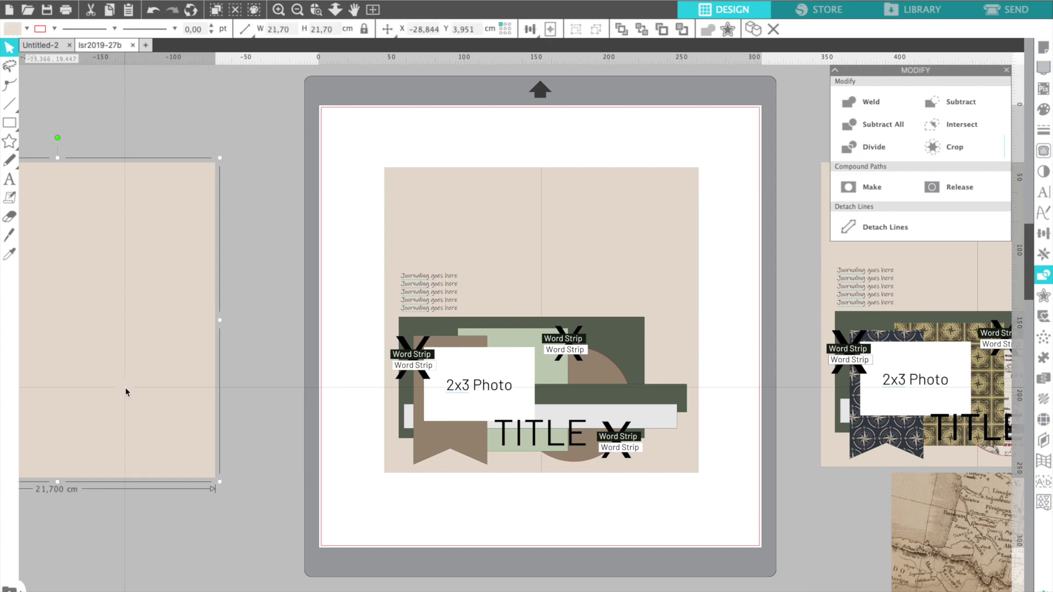
{"action": "left_click_drag", "start_coordinate": [125, 387], "coordinate": [752, 447]}
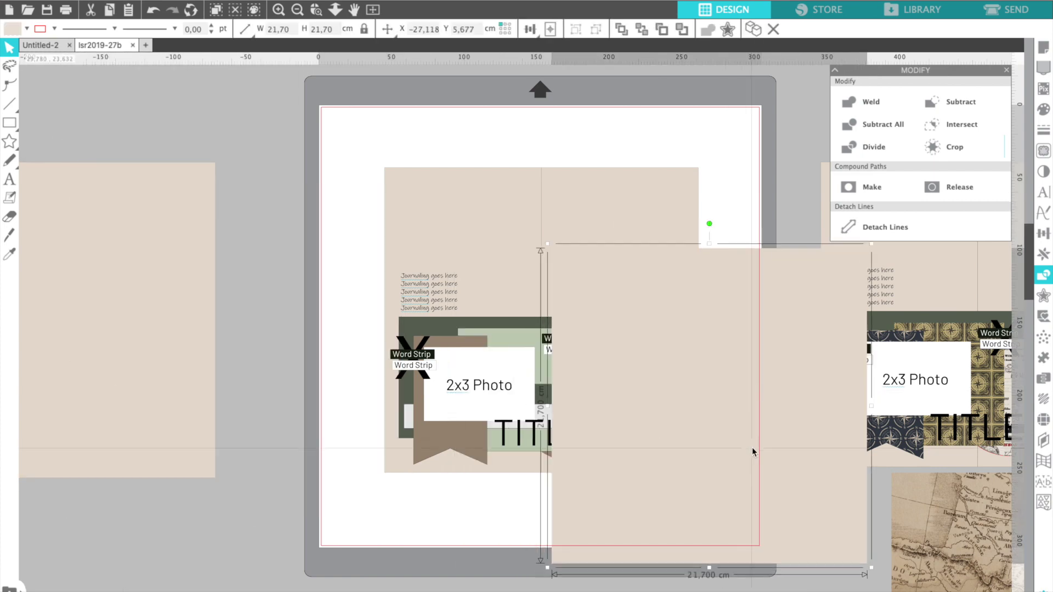
{"action": "scroll", "coordinate": [752, 446], "scroll_direction": "right", "scroll_amount": 20}
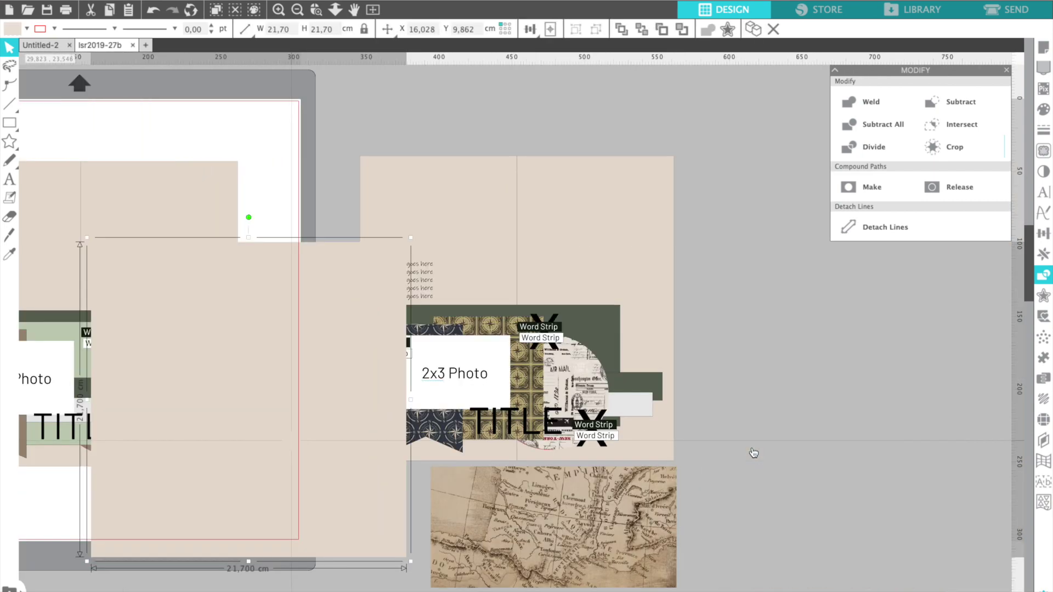
{"action": "scroll", "coordinate": [754, 452], "scroll_direction": "right", "scroll_amount": 6}
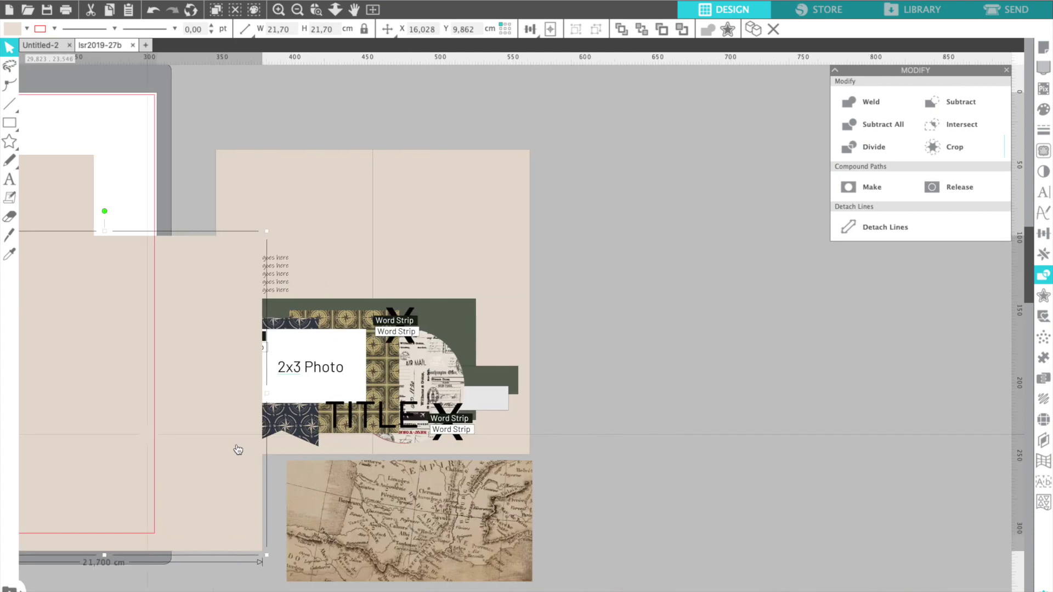
{"action": "left_click_drag", "start_coordinate": [148, 453], "coordinate": [791, 385]}
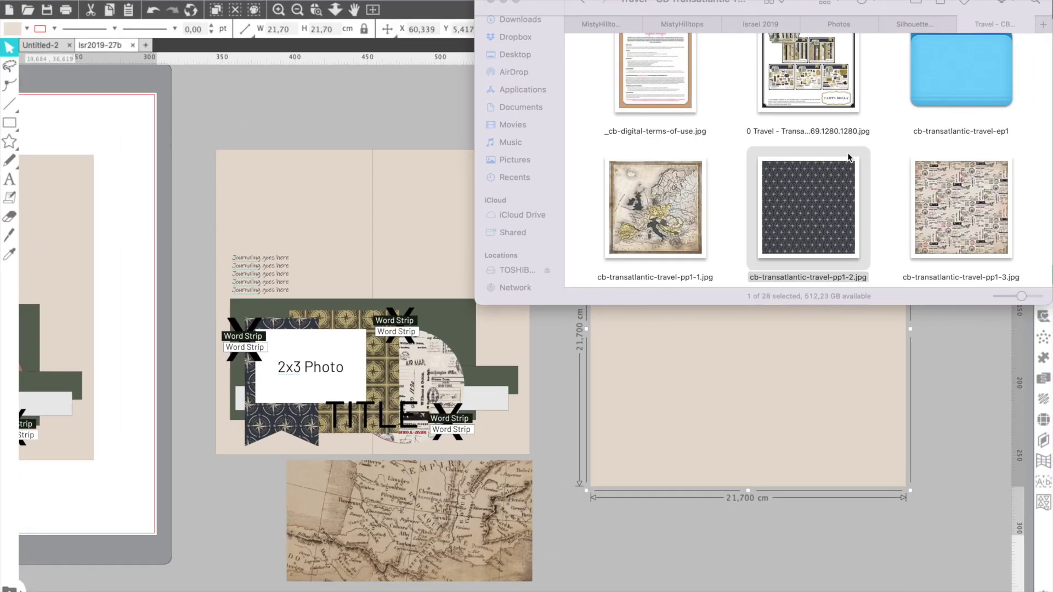
Fill the beige square with the pp2-8 striped paper from Finder and duplicate it
{"action": "left_click", "coordinate": [799, 197]}
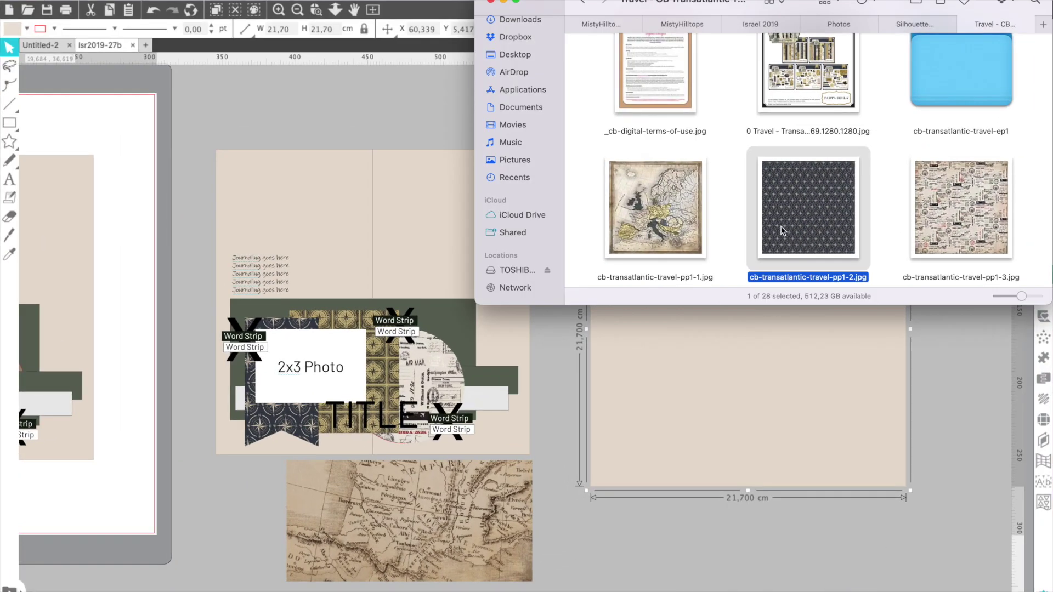
{"action": "scroll", "coordinate": [782, 231], "scroll_direction": "down", "scroll_amount": 6}
{"action": "scroll", "coordinate": [781, 230], "scroll_direction": "down", "scroll_amount": 1}
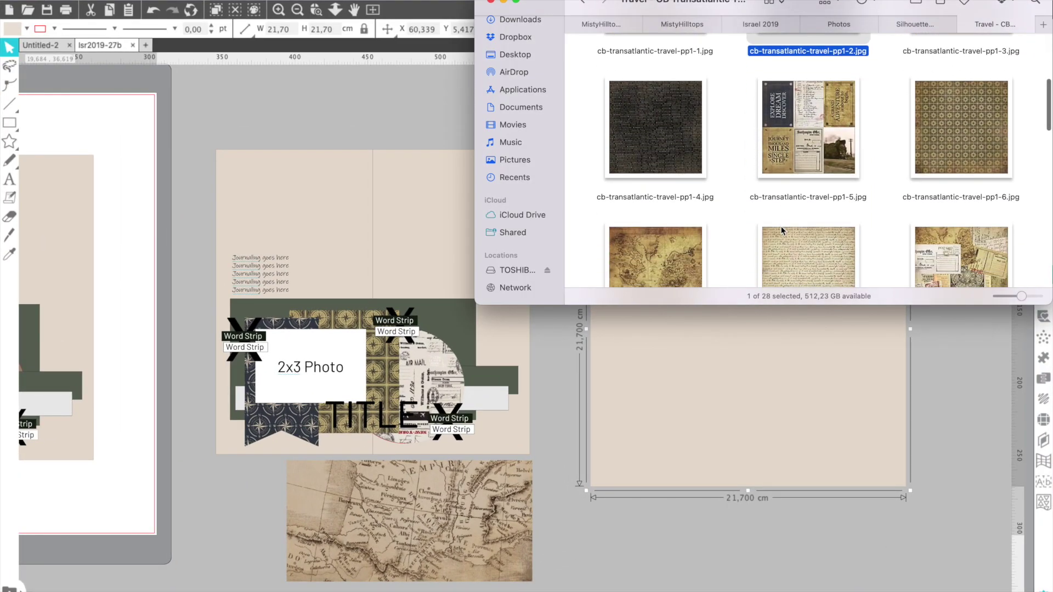
{"action": "scroll", "coordinate": [782, 230], "scroll_direction": "down", "scroll_amount": 3}
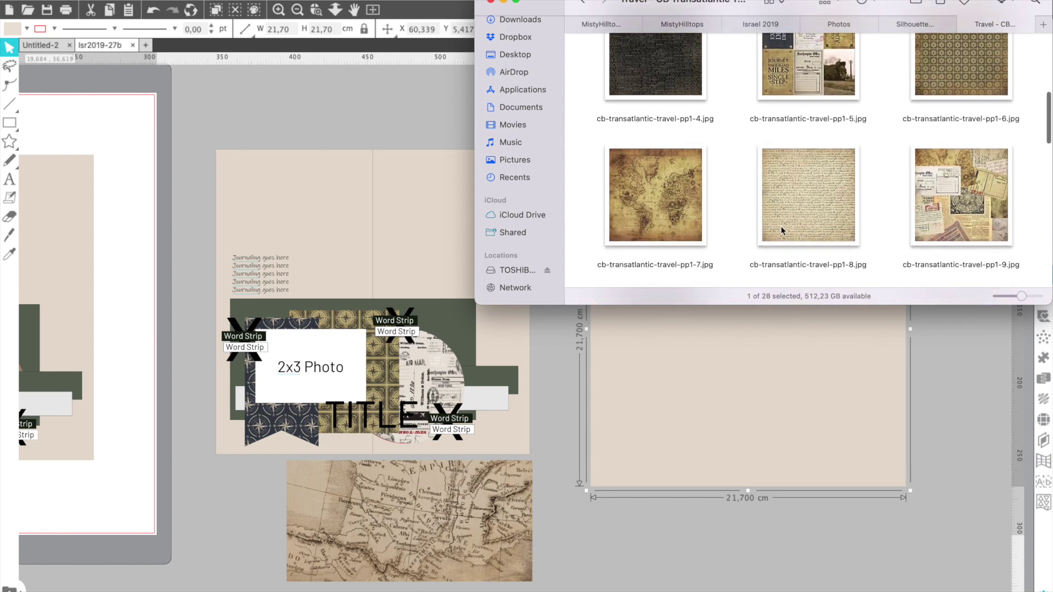
{"action": "scroll", "coordinate": [781, 229], "scroll_direction": "down", "scroll_amount": 10}
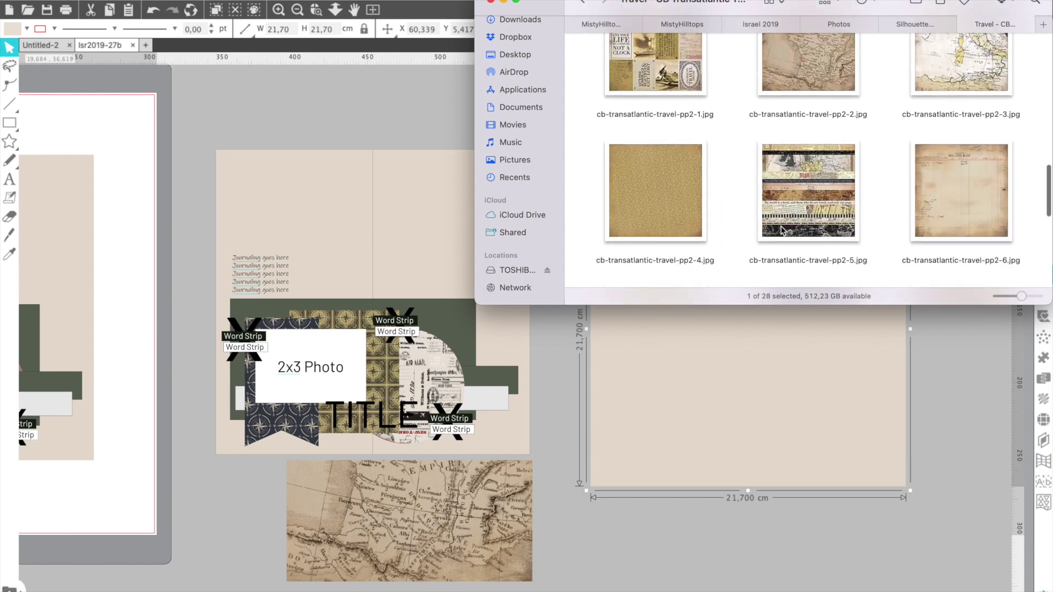
{"action": "scroll", "coordinate": [781, 230], "scroll_direction": "down", "scroll_amount": 5}
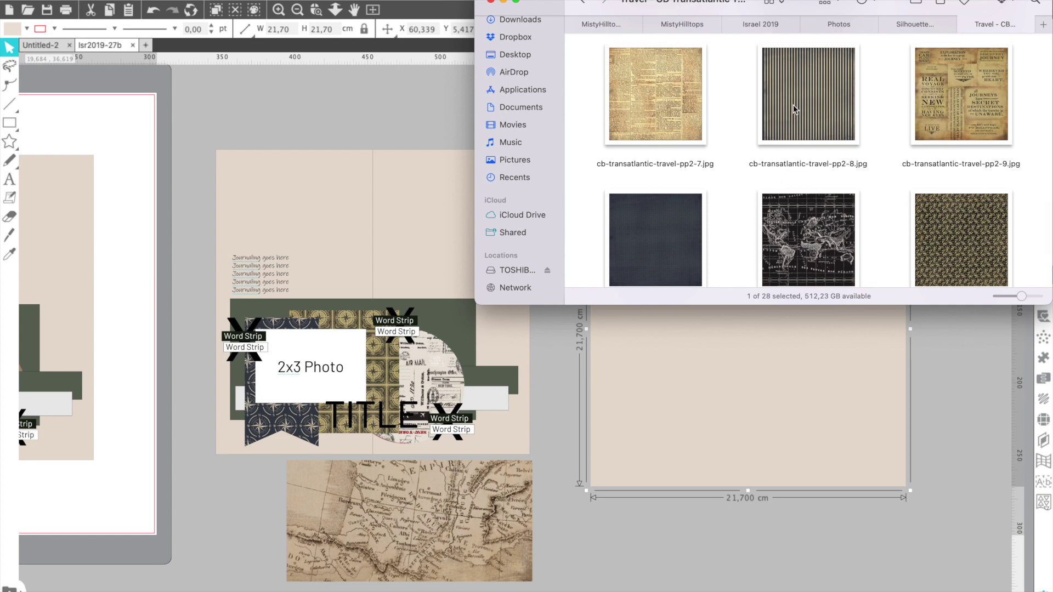
{"action": "left_click_drag", "start_coordinate": [793, 105], "coordinate": [692, 449]}
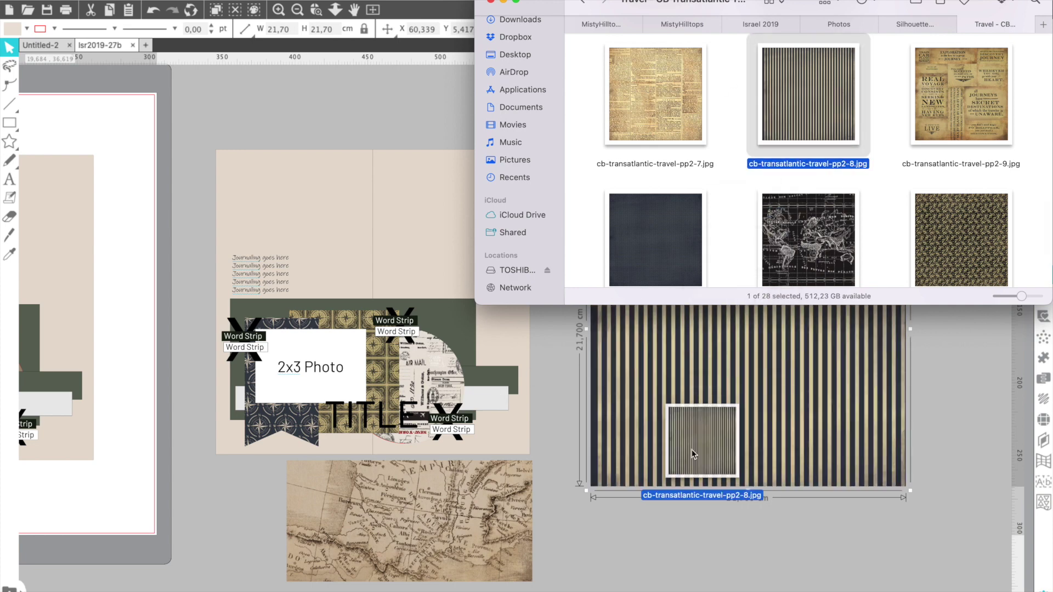
{"action": "left_click", "coordinate": [651, 446]}
{"action": "key", "text": "super+d"}
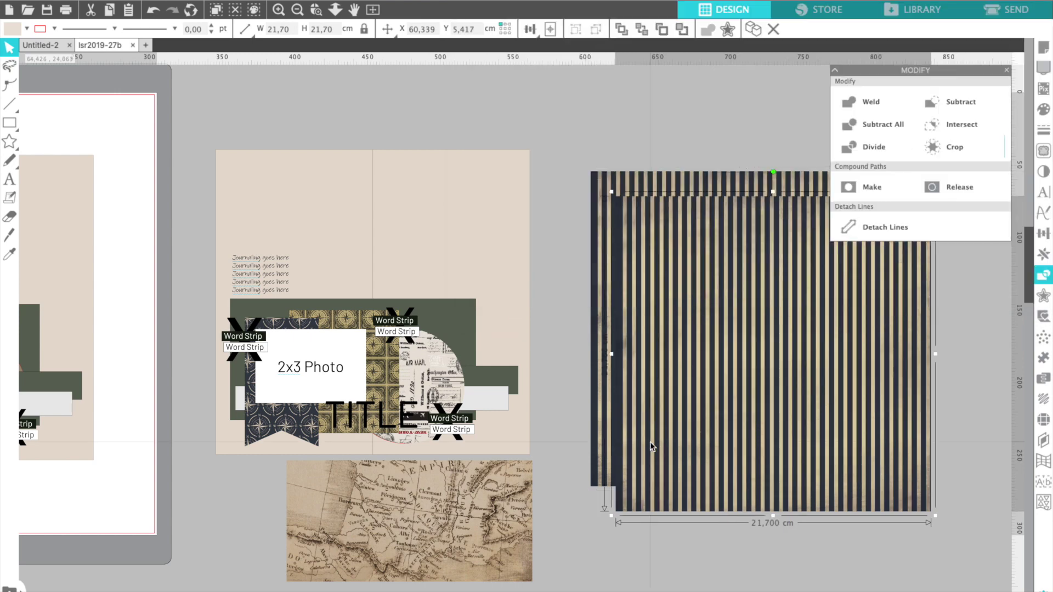
{"action": "left_click_drag", "start_coordinate": [650, 442], "coordinate": [515, 534]}
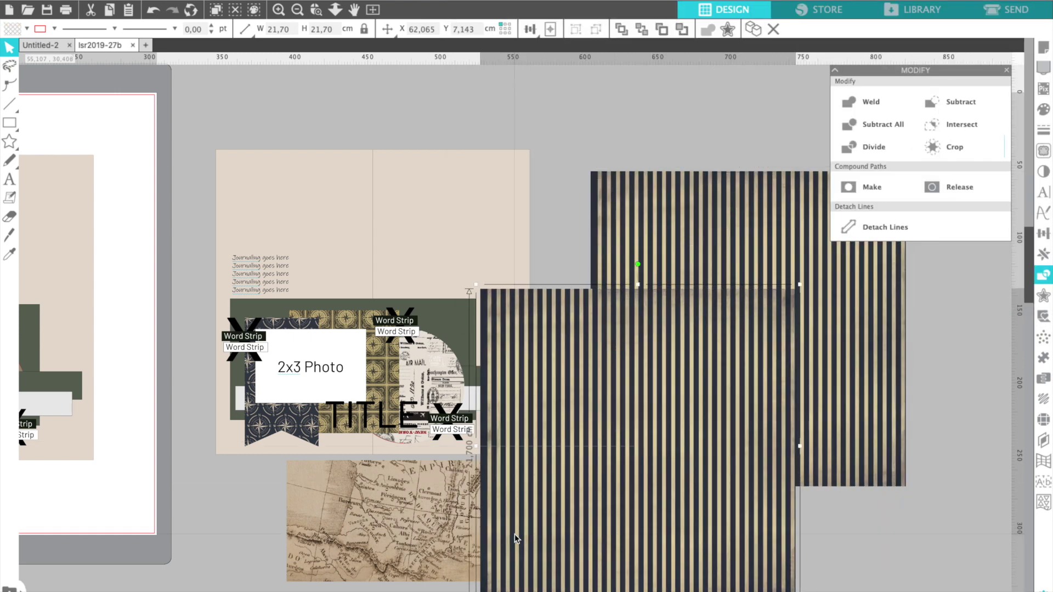
Crop the striped copy to the grey strip (18,79 × 1,67 cm) and place it under TITLE
{"action": "left_click", "coordinate": [240, 407]}
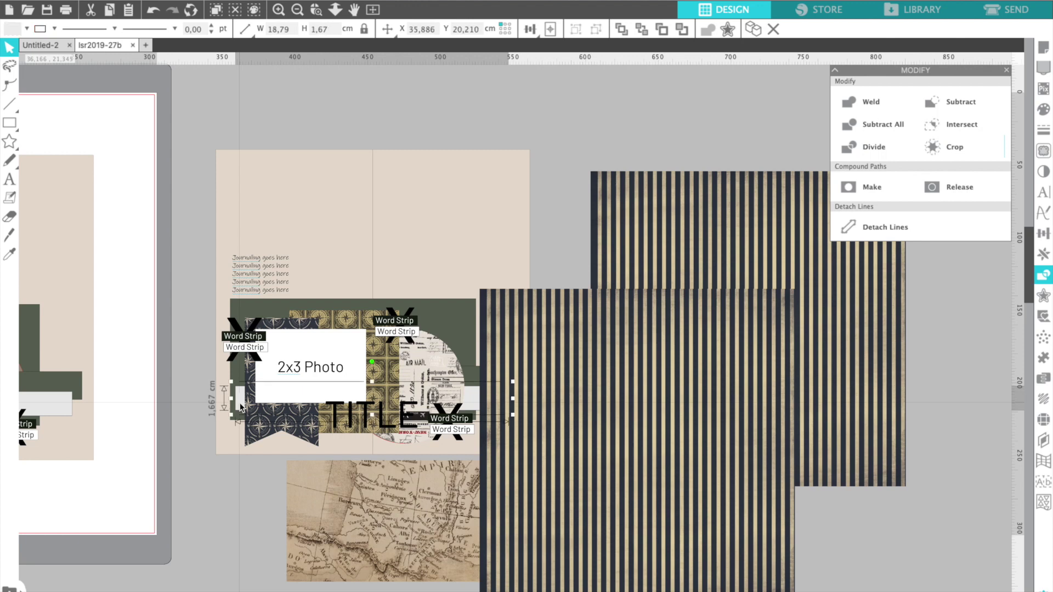
{"action": "left_click_drag", "start_coordinate": [240, 406], "coordinate": [568, 447]}
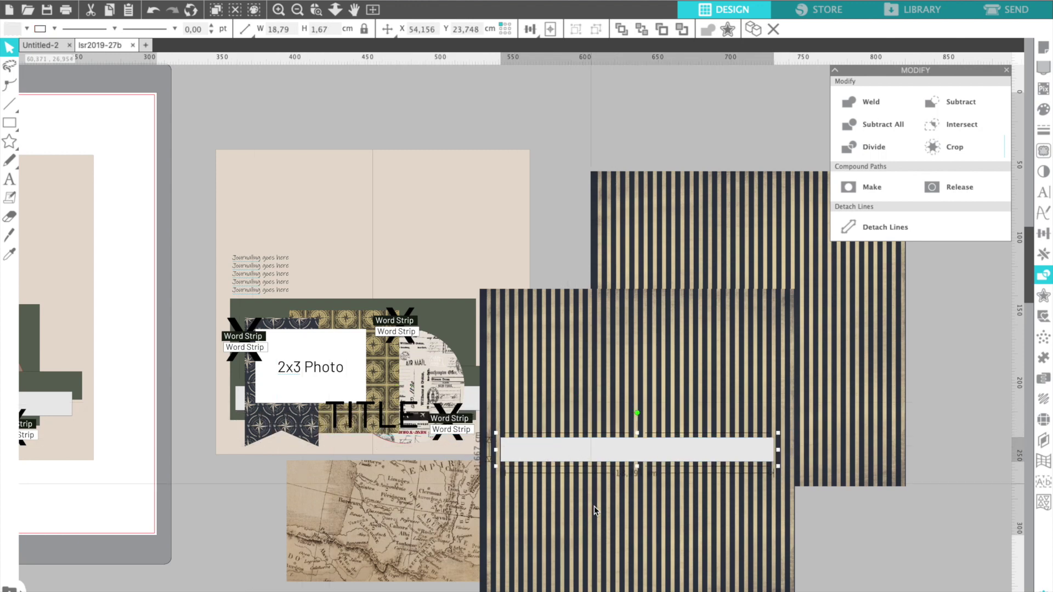
{"action": "left_click", "coordinate": [595, 506], "text": "shift"}
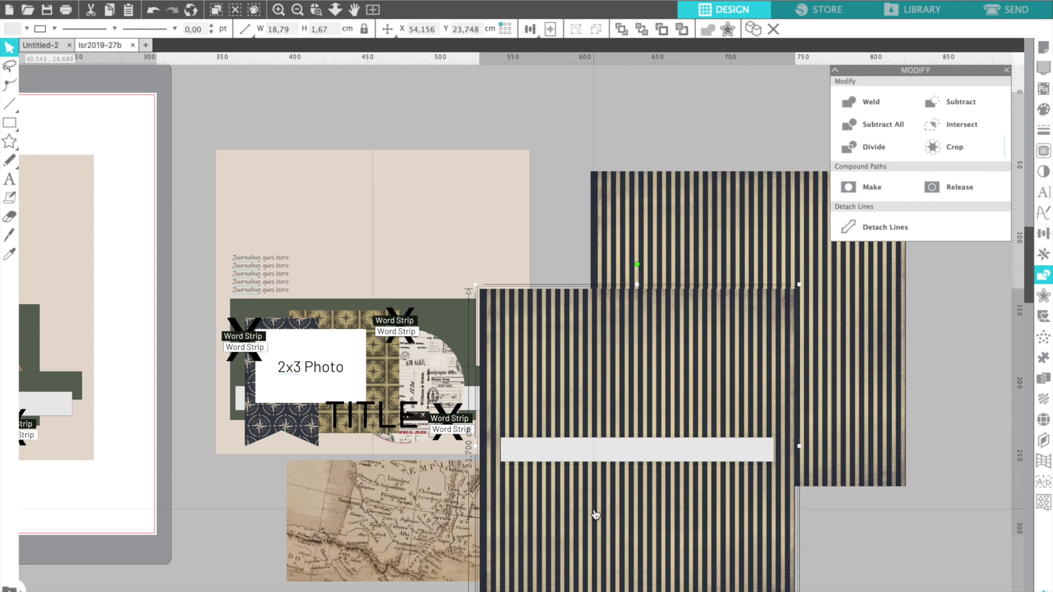
{"action": "left_click", "coordinate": [956, 147]}
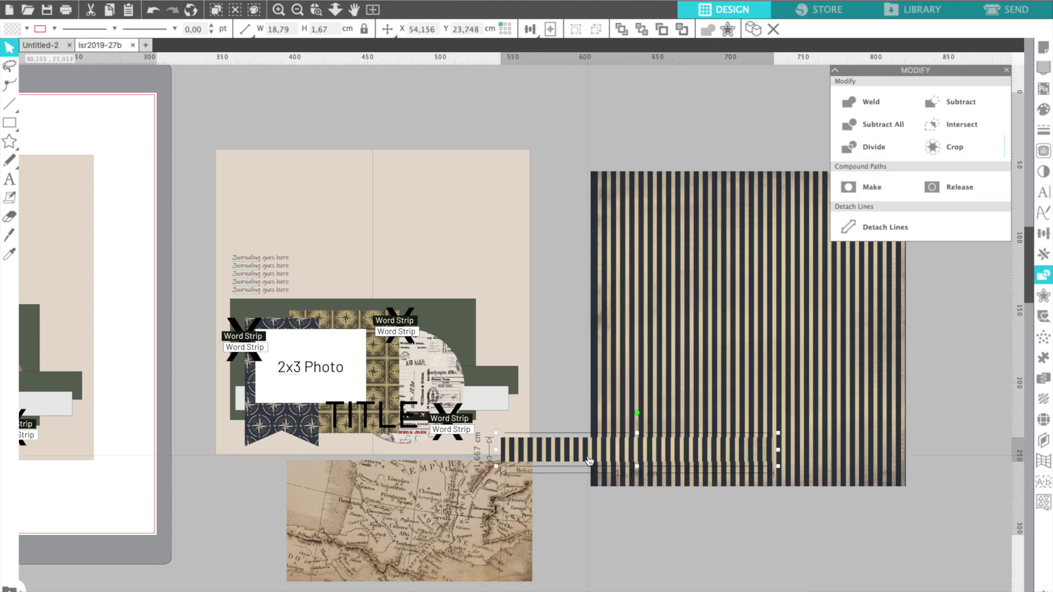
{"action": "left_click_drag", "start_coordinate": [392, 414], "coordinate": [326, 408]}
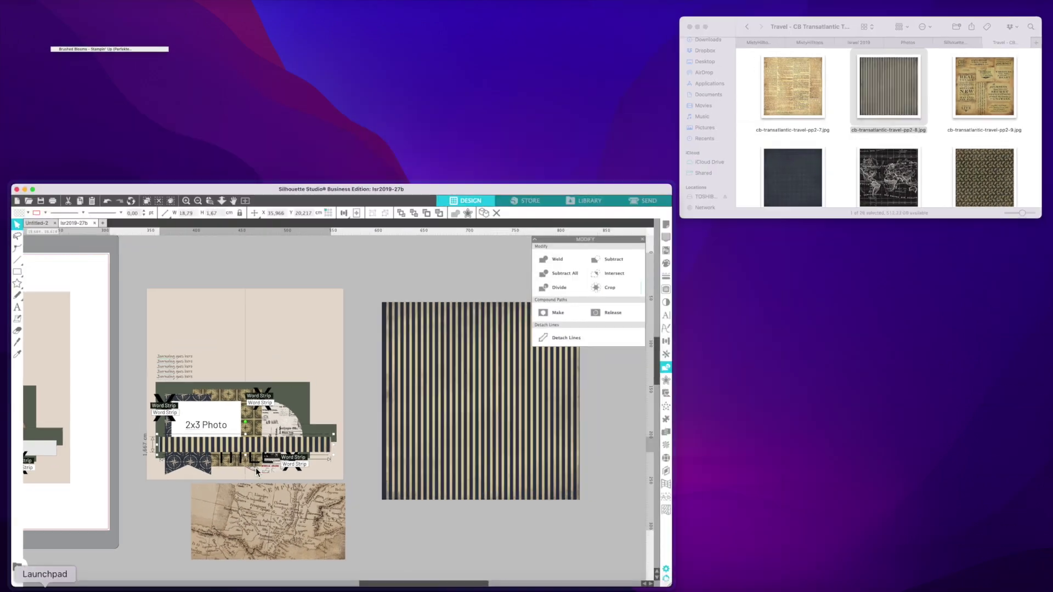
Fill the square with the pp2-7 newspaper paper and make one copy of it
{"action": "left_click", "coordinate": [890, 94]}
{"action": "left_click_drag", "start_coordinate": [865, 158], "coordinate": [745, 233]}
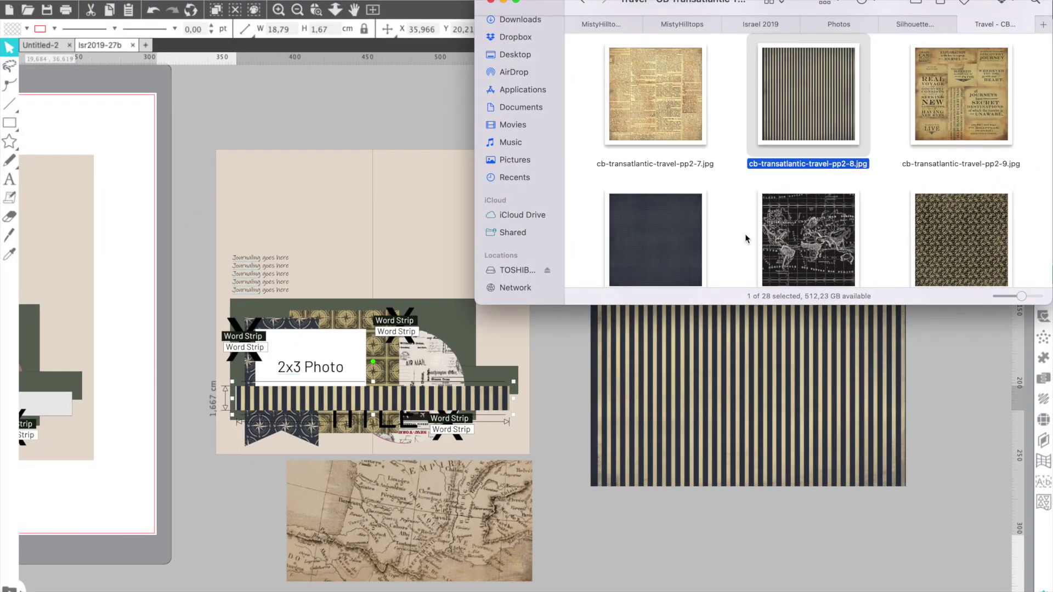
{"action": "scroll", "coordinate": [745, 234], "scroll_direction": "up", "scroll_amount": 2}
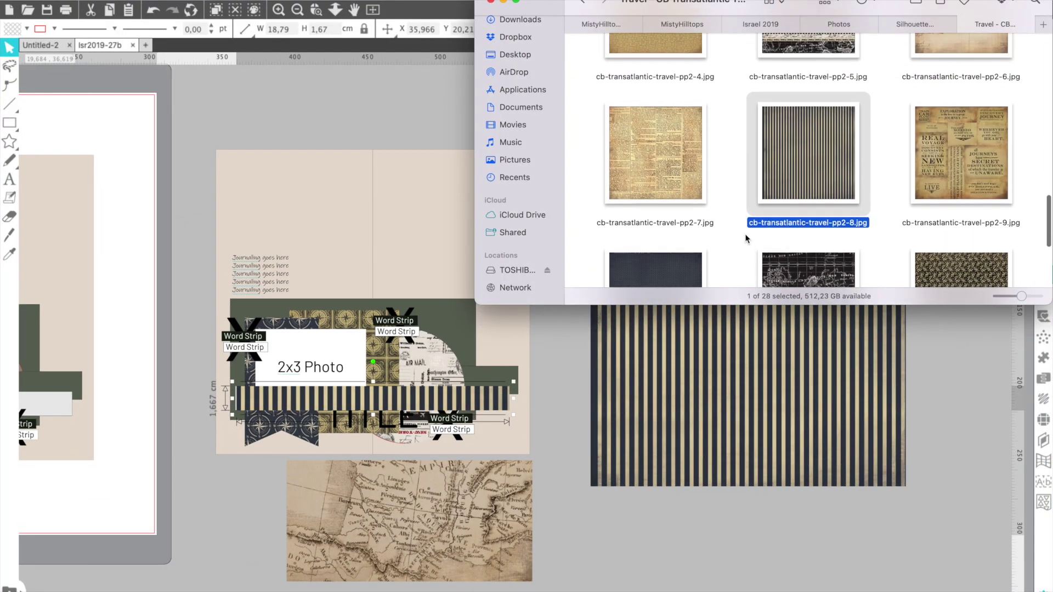
{"action": "left_click", "coordinate": [640, 153]}
{"action": "left_click_drag", "start_coordinate": [639, 152], "coordinate": [745, 355]}
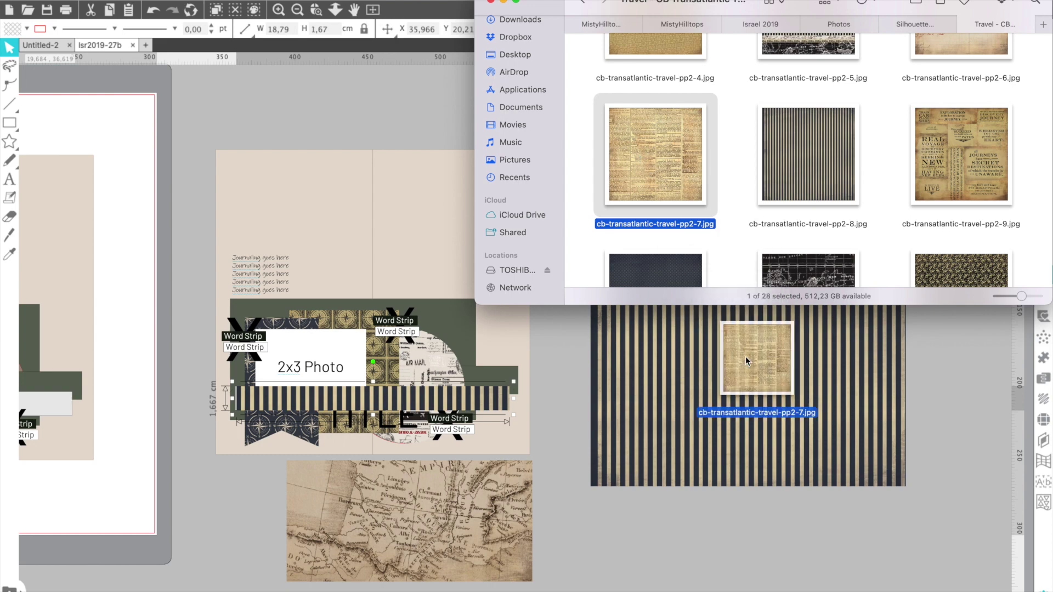
{"action": "left_click_drag", "start_coordinate": [745, 357], "coordinate": [746, 357]}
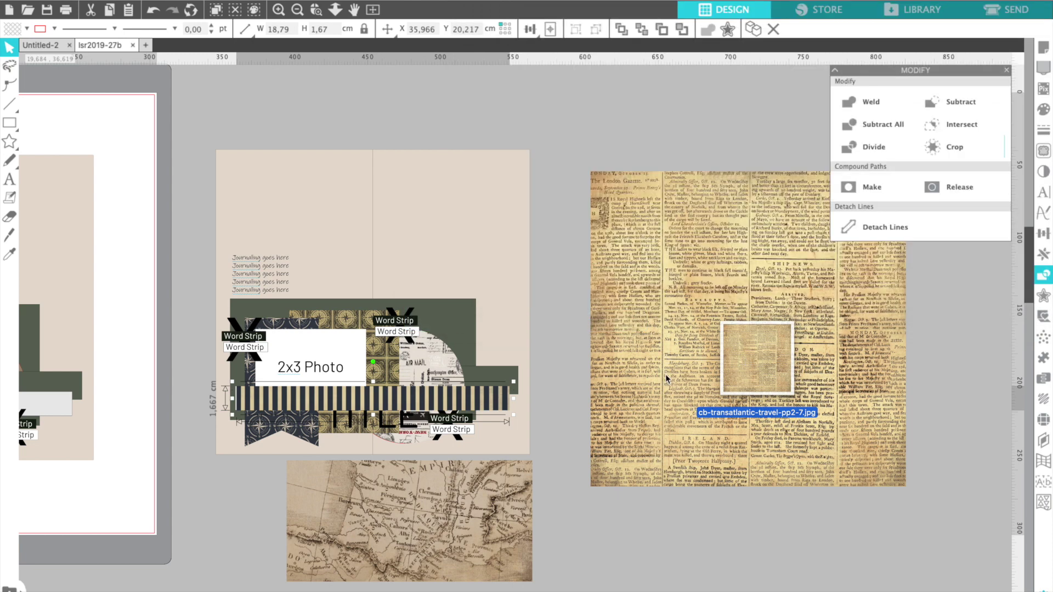
{"action": "left_click", "coordinate": [666, 374]}
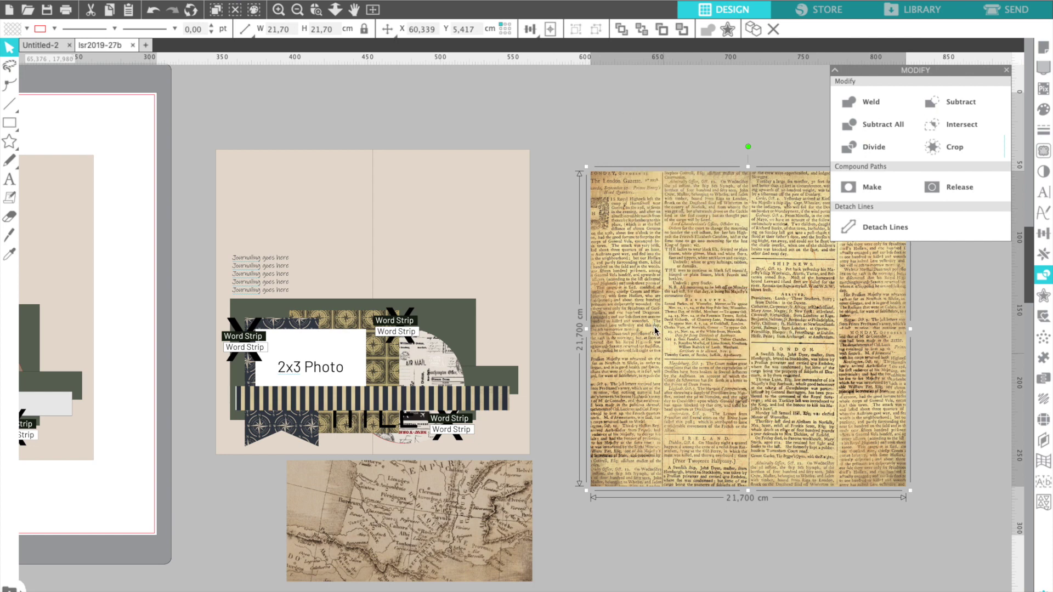
{"action": "key", "text": "ctrl+d"}
{"action": "key", "text": "ctrl+d"}
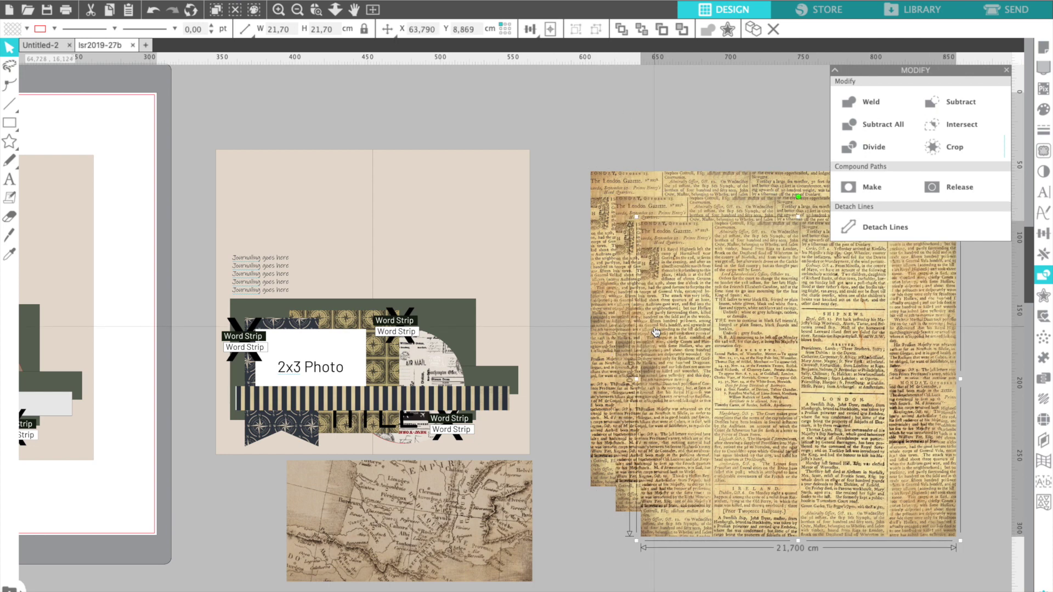
{"action": "key", "text": "ctrl+z"}
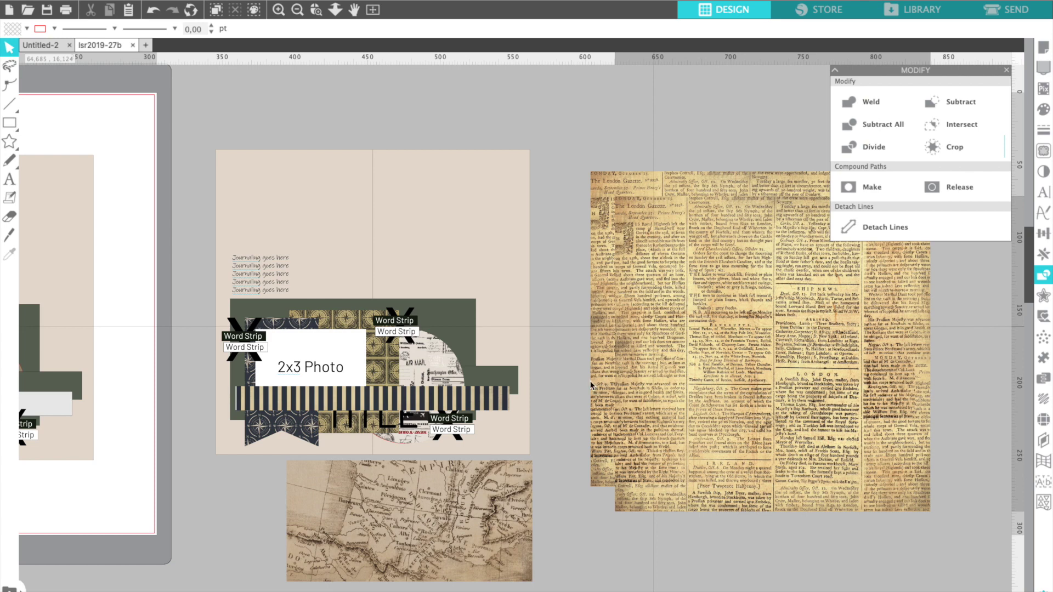
{"action": "left_click_drag", "start_coordinate": [656, 329], "coordinate": [585, 381]}
Crop the newspaper copy to the green strip (10,69 × 1,94 cm) and lay it over the striped strip
{"action": "left_click", "coordinate": [503, 379]}
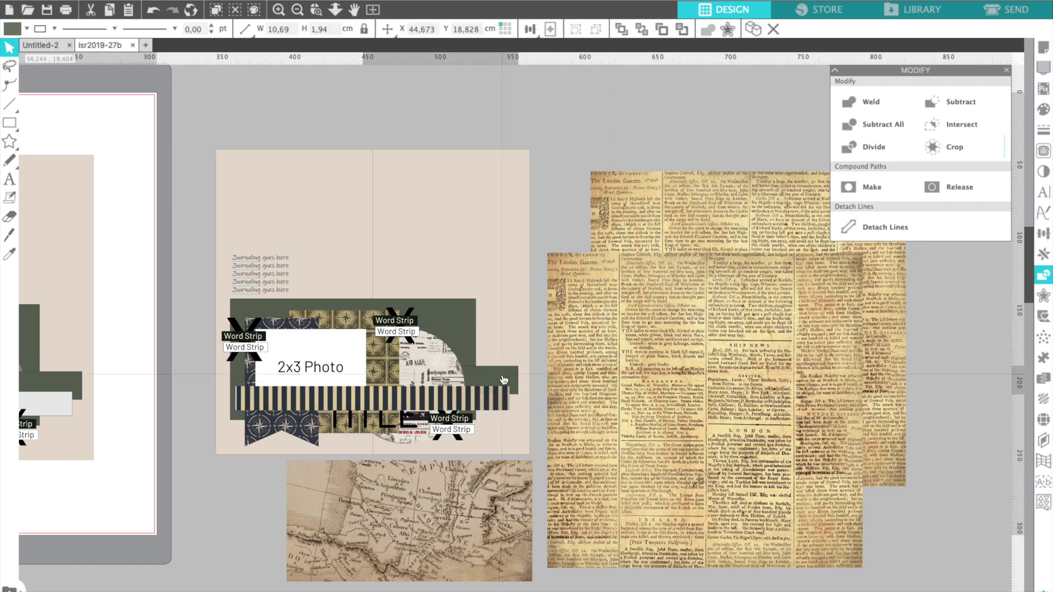
{"action": "left_click_drag", "start_coordinate": [504, 378], "coordinate": [825, 467]}
{"action": "left_click", "coordinate": [812, 529]}
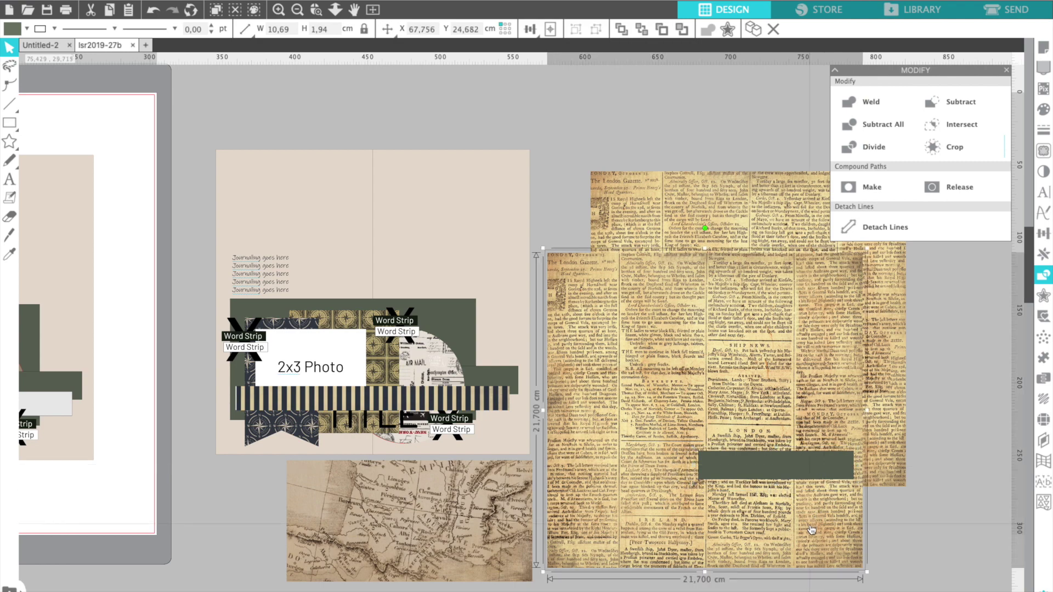
{"action": "left_click", "coordinate": [817, 466], "text": "shift"}
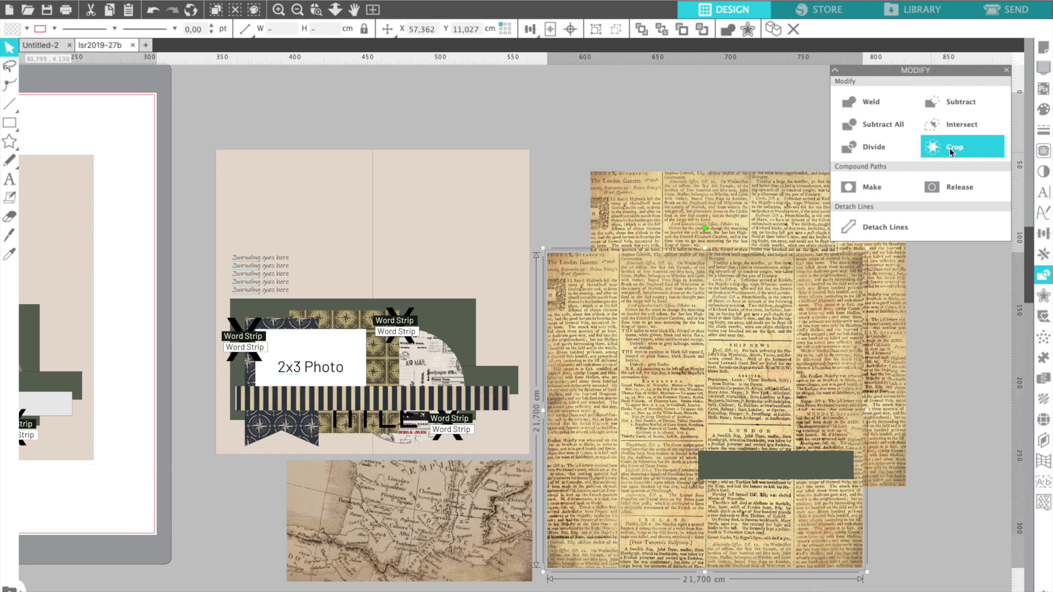
{"action": "left_click", "coordinate": [949, 147]}
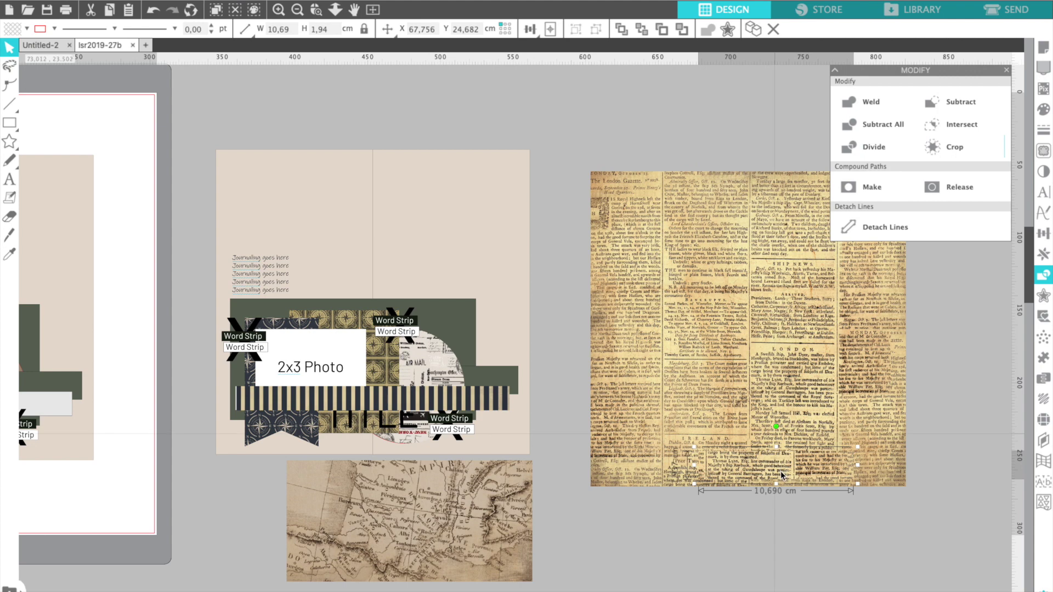
{"action": "left_click_drag", "start_coordinate": [698, 458], "coordinate": [443, 387]}
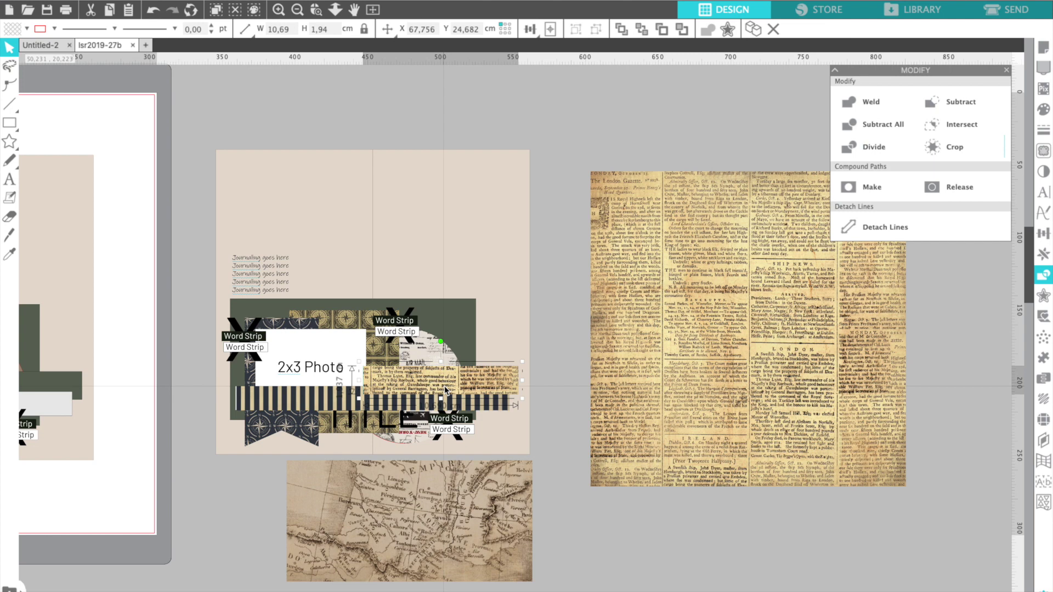
{"action": "left_click_drag", "start_coordinate": [447, 393], "coordinate": [447, 393]}
{"action": "scroll", "coordinate": [311, 420], "scroll_direction": "left", "scroll_amount": 3}
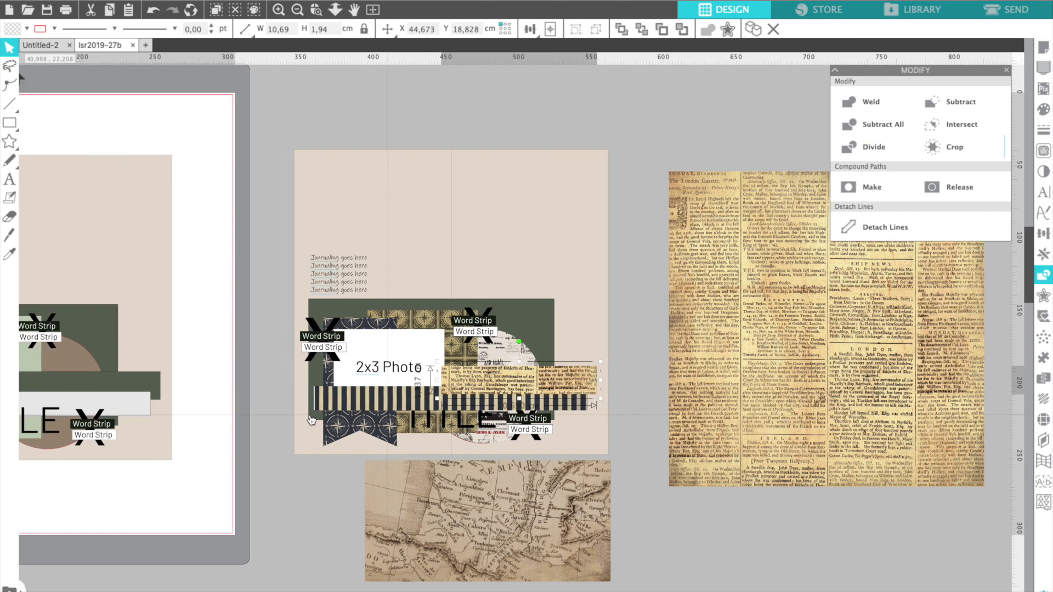
Select the navy banner, TITLE and three Word Strips, delete them, then undo the deletion
{"action": "scroll", "coordinate": [310, 420], "scroll_direction": "left", "scroll_amount": 2}
{"action": "scroll", "coordinate": [310, 421], "scroll_direction": "left", "scroll_amount": 2}
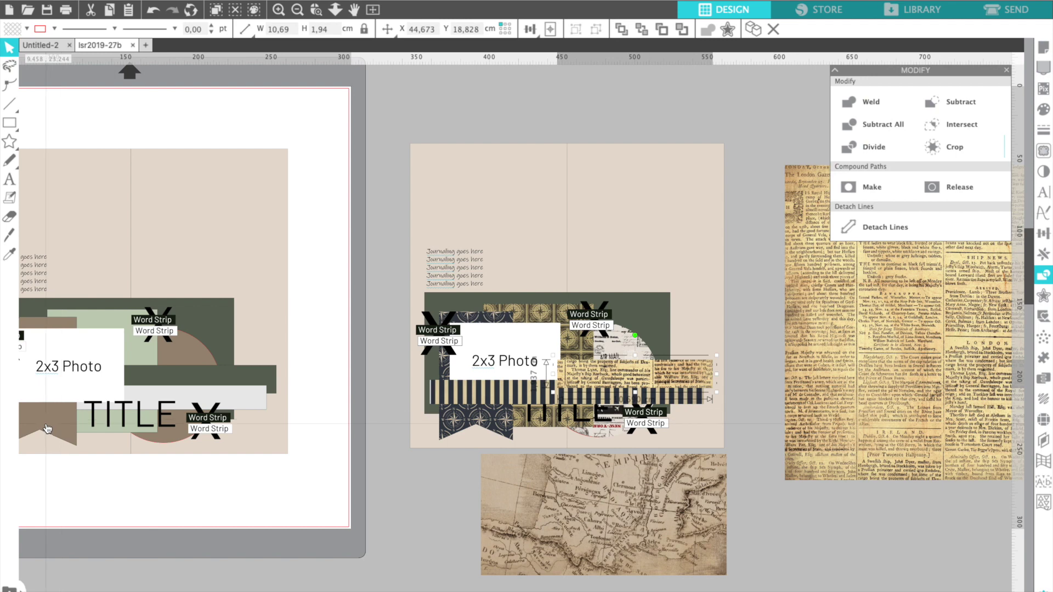
{"action": "left_click", "coordinate": [469, 420]}
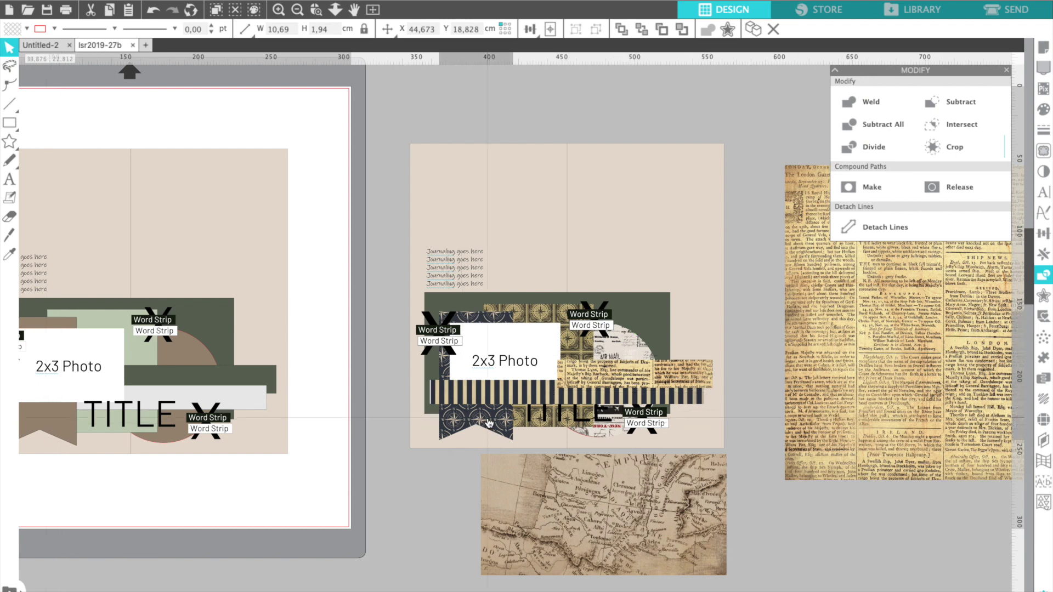
{"action": "left_click", "coordinate": [528, 418], "text": "shift"}
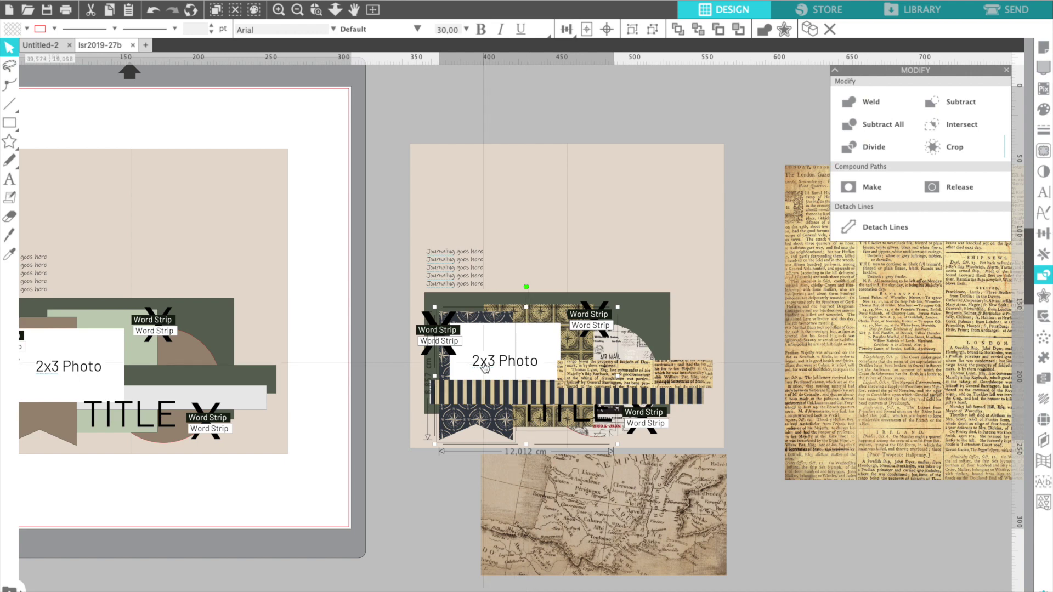
{"action": "left_click", "coordinate": [442, 343], "text": "shift"}
{"action": "left_click", "coordinate": [587, 320], "text": "shift"}
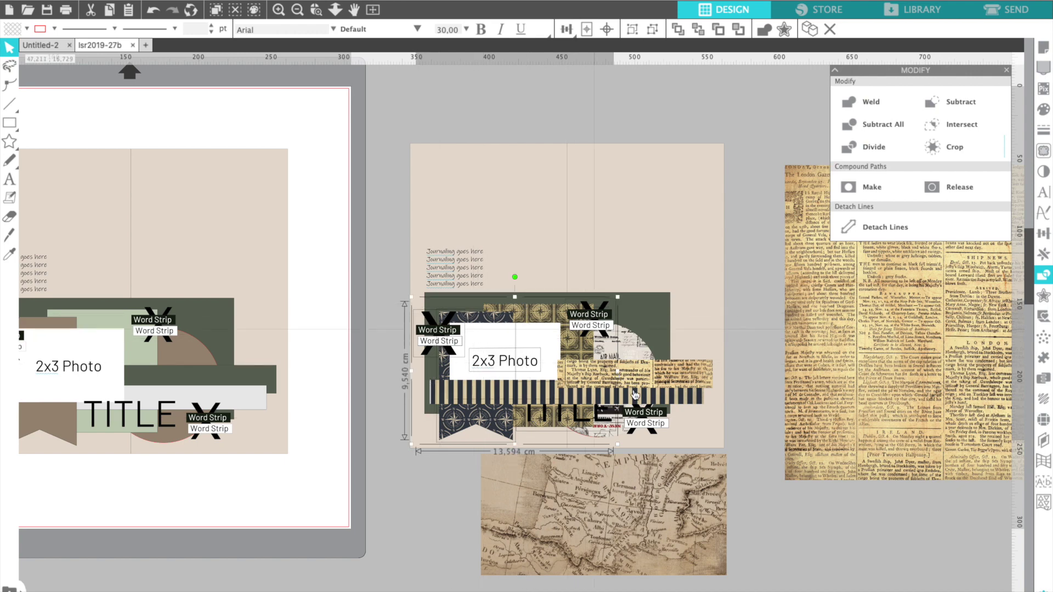
{"action": "left_click", "coordinate": [646, 423], "text": "shift"}
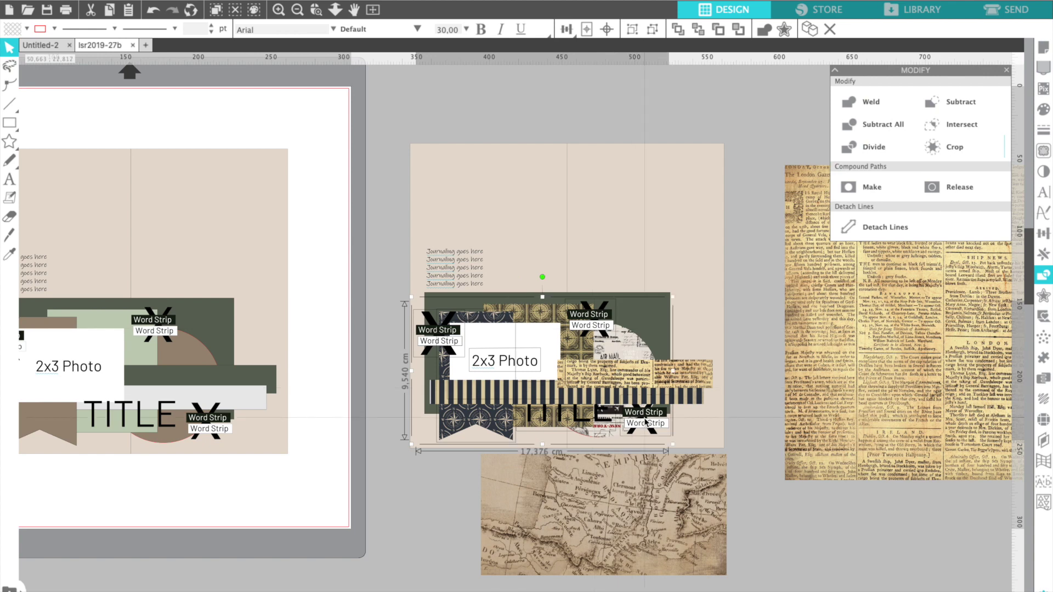
{"action": "key", "text": "Delete"}
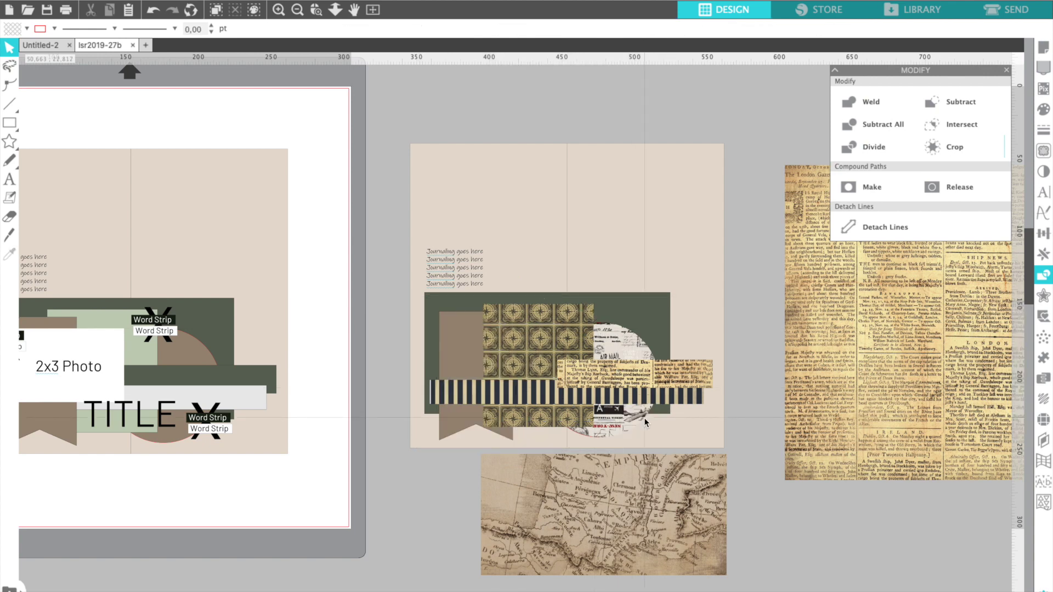
{"action": "key", "text": "ctrl+z"}
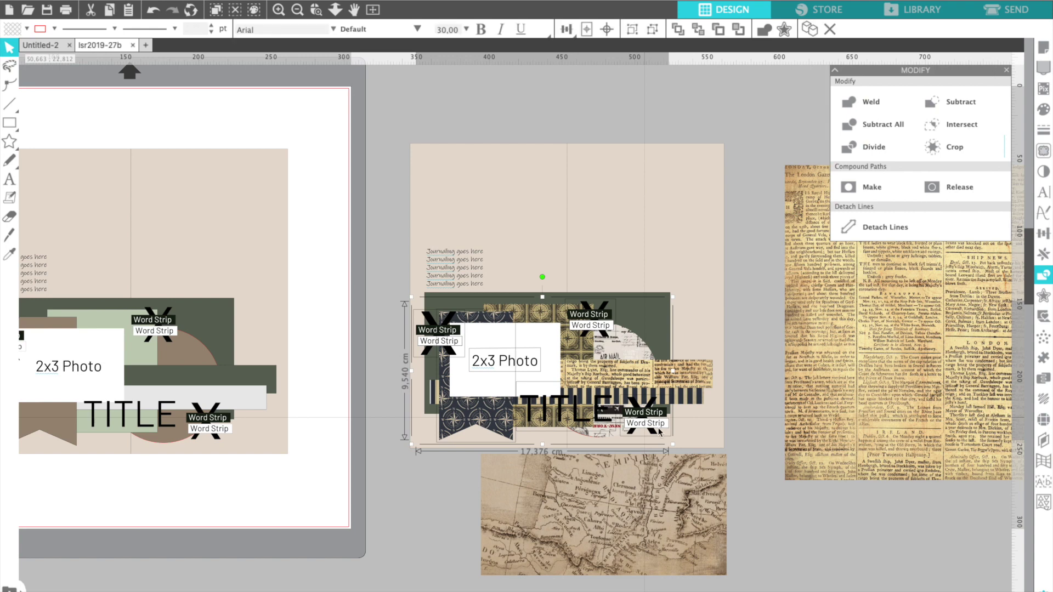
Move the antique map paper onto the upper part of the layout card and nudge it into place
{"action": "left_click", "coordinate": [751, 498]}
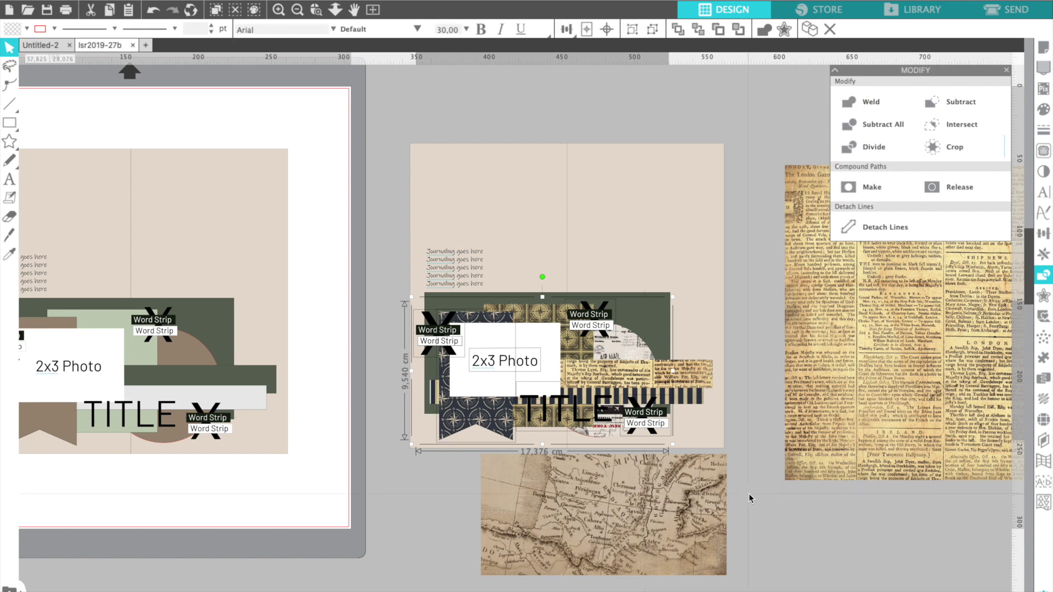
{"action": "left_click", "coordinate": [654, 499]}
{"action": "left_click_drag", "start_coordinate": [654, 499], "coordinate": [598, 337]}
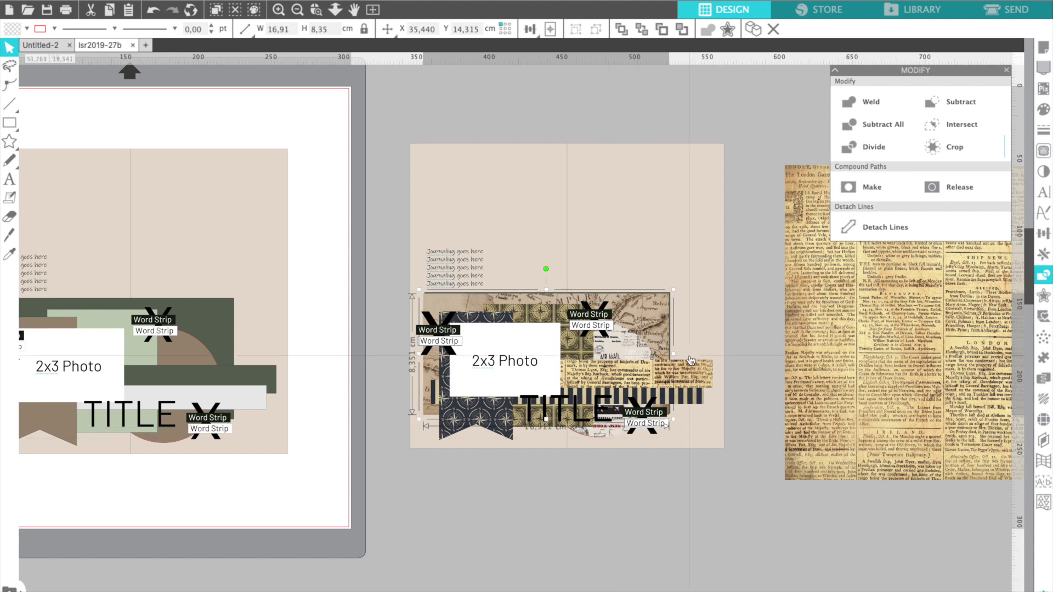
{"action": "key", "text": "Up"}
{"action": "key", "text": "Up"}
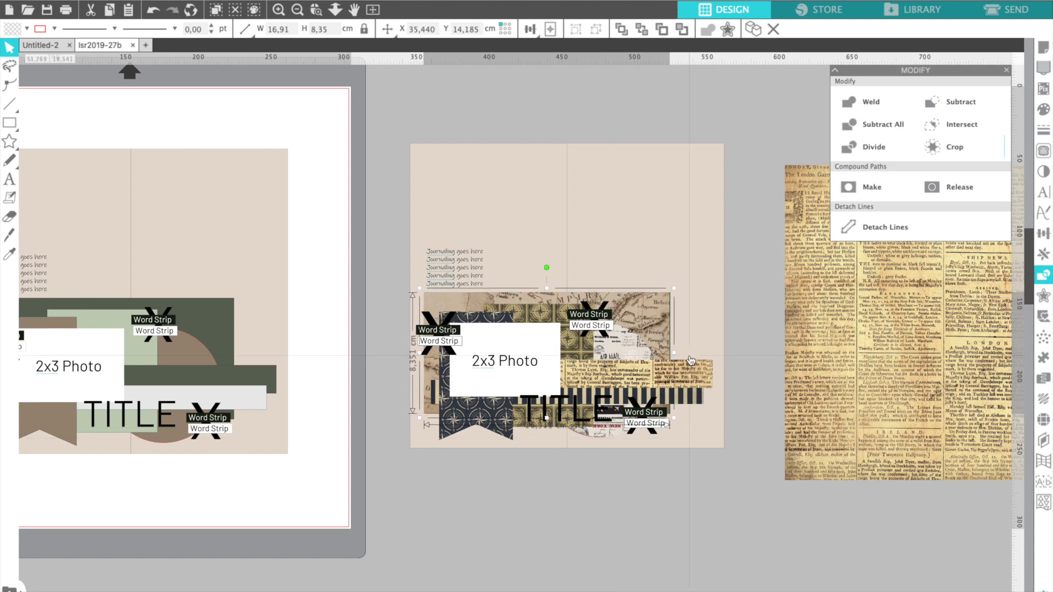
{"action": "key", "text": "Right"}
{"action": "key", "text": "Right"}
{"action": "key", "text": "Right"}
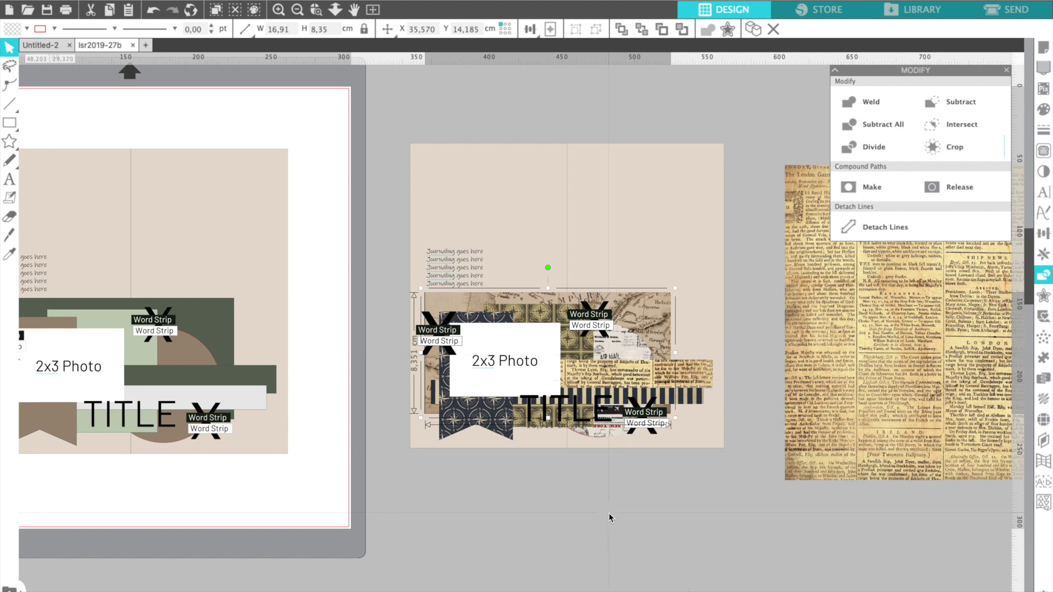
{"action": "key", "text": "Left"}
{"action": "left_click", "coordinate": [609, 512]}
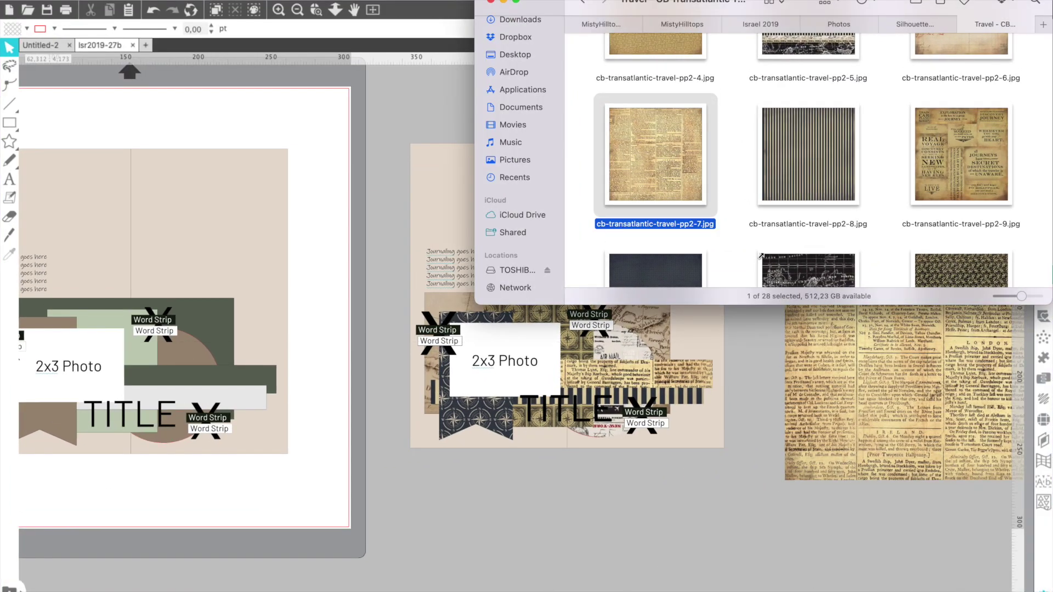
Browse the Transatlantic Travel folder in Finder and select the layout group in Silhouette Studio
{"action": "scroll", "coordinate": [761, 258], "scroll_direction": "up", "scroll_amount": 6}
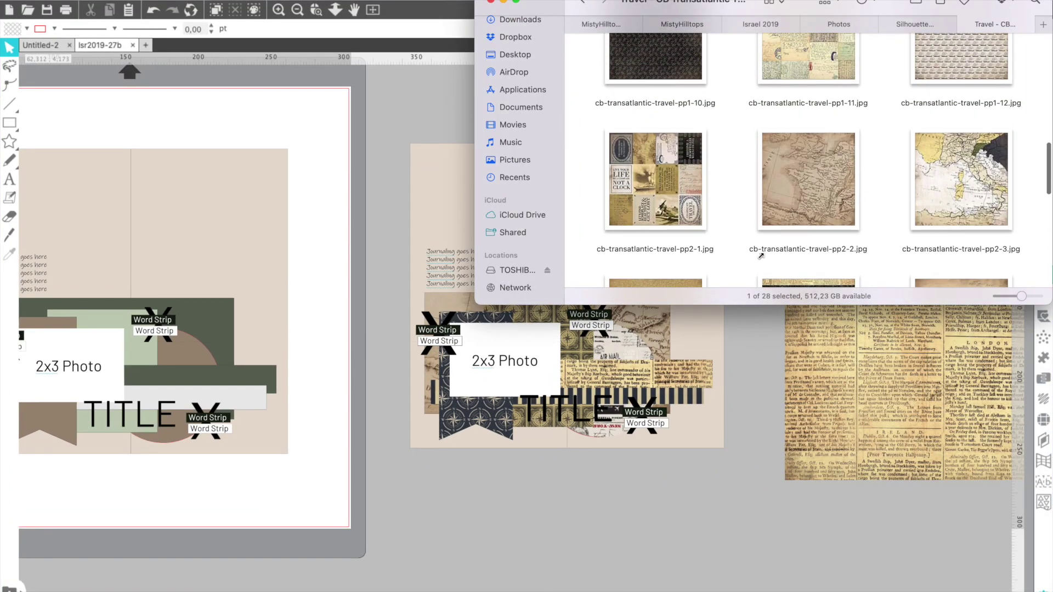
{"action": "scroll", "coordinate": [704, 419], "scroll_direction": "up", "scroll_amount": 3}
{"action": "scroll", "coordinate": [704, 419], "scroll_direction": "right", "scroll_amount": 3}
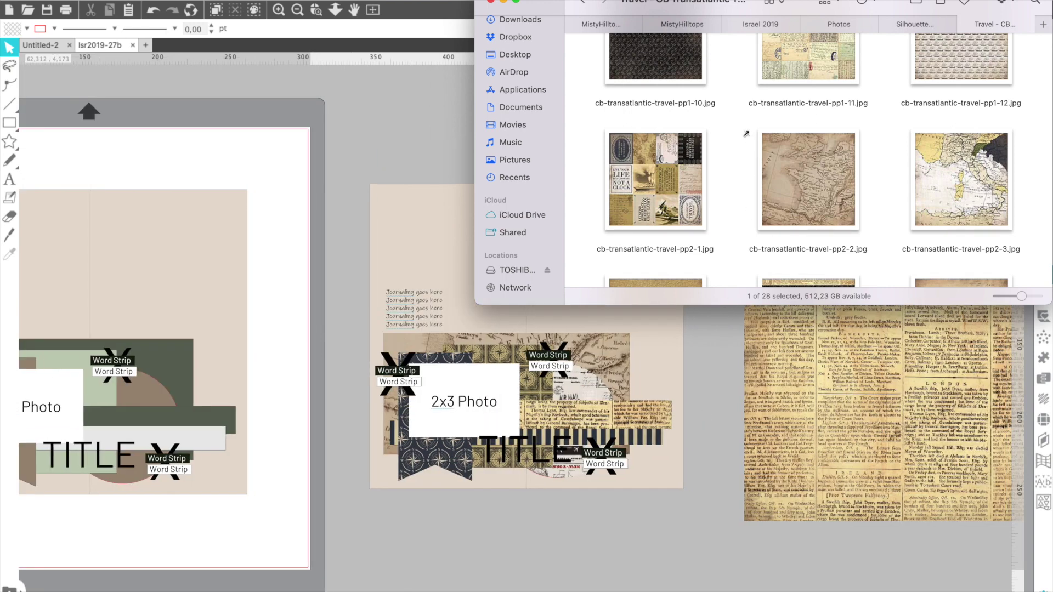
{"action": "left_click", "coordinate": [677, 536]}
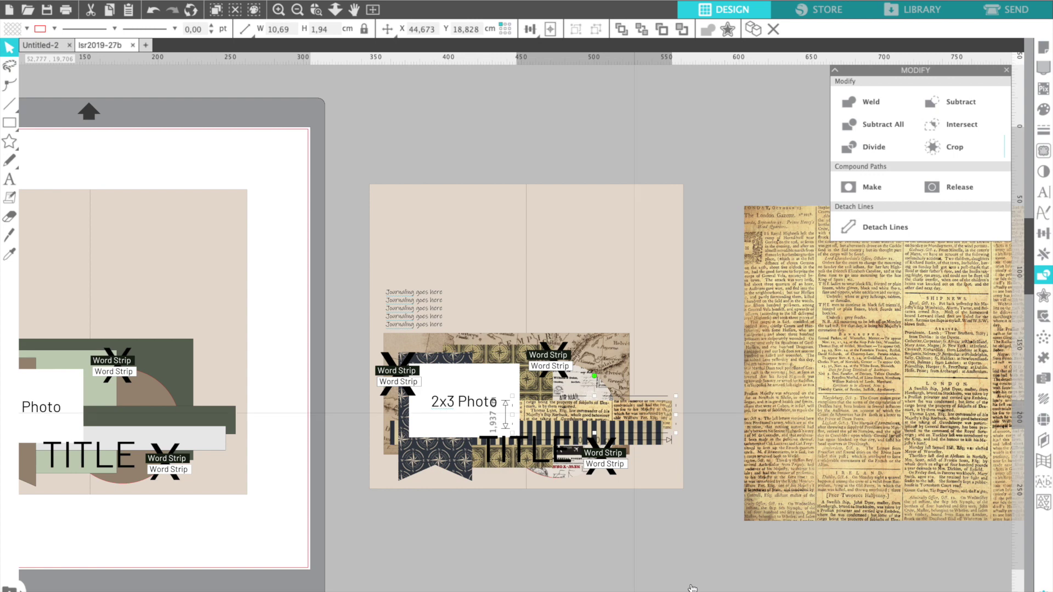
{"action": "key", "text": "super+Tab"}
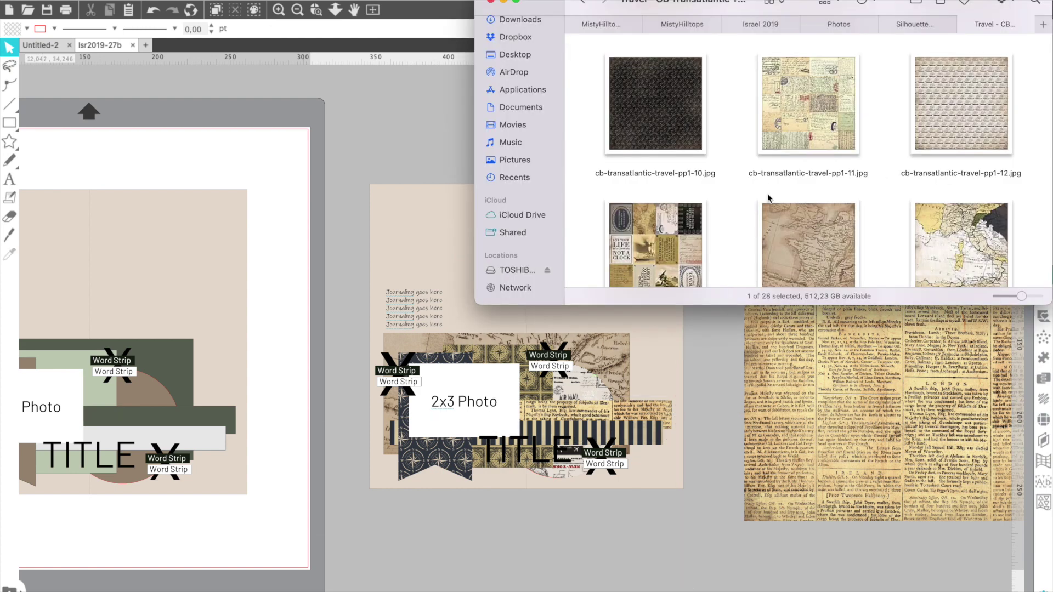
{"action": "scroll", "coordinate": [768, 193], "scroll_direction": "up", "scroll_amount": 5}
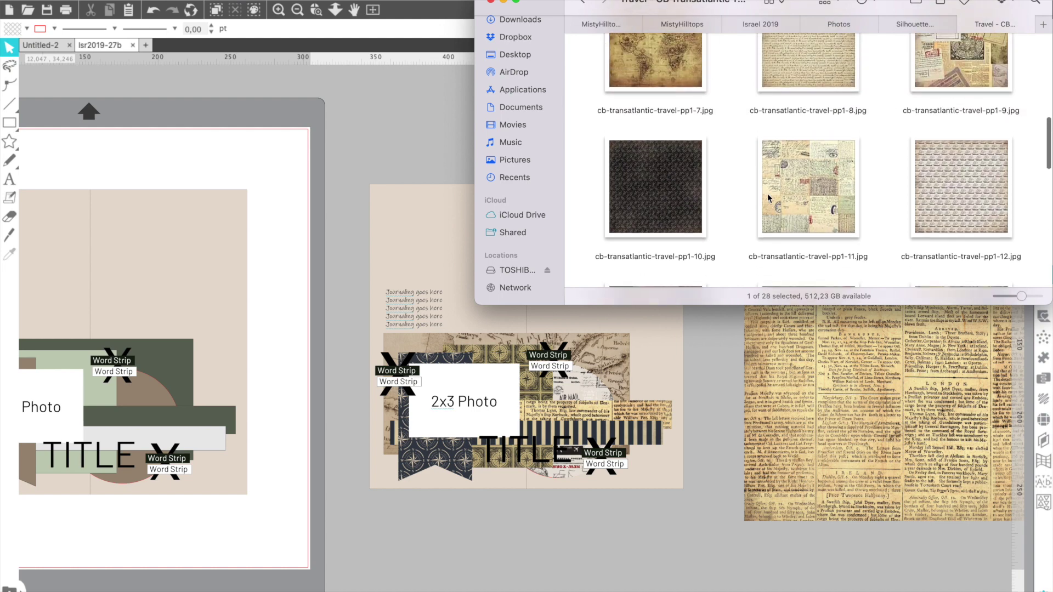
{"action": "scroll", "coordinate": [768, 193], "scroll_direction": "up", "scroll_amount": 3}
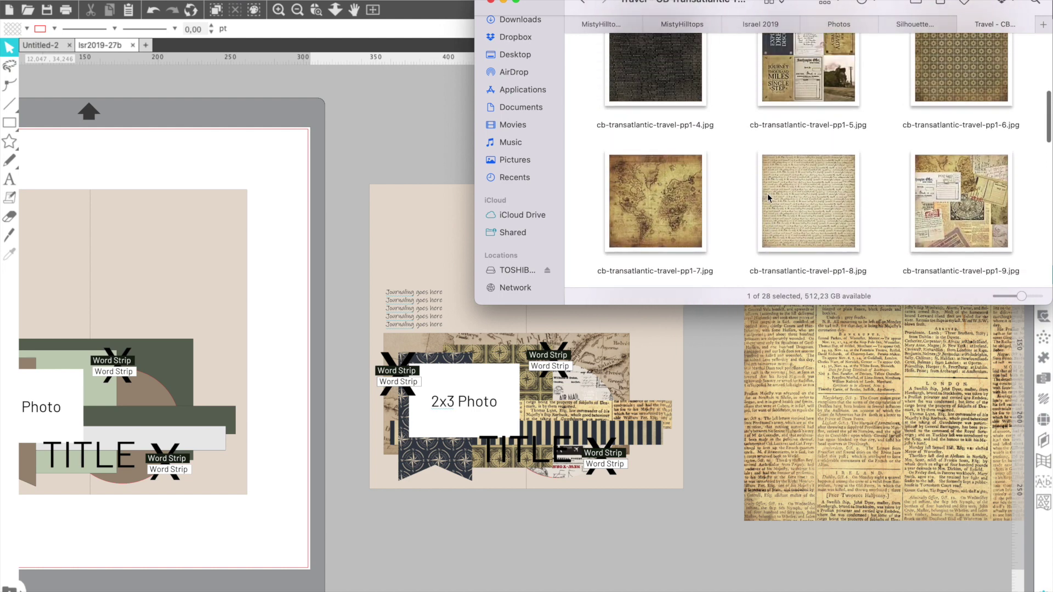
{"action": "scroll", "coordinate": [768, 196], "scroll_direction": "up", "scroll_amount": 1}
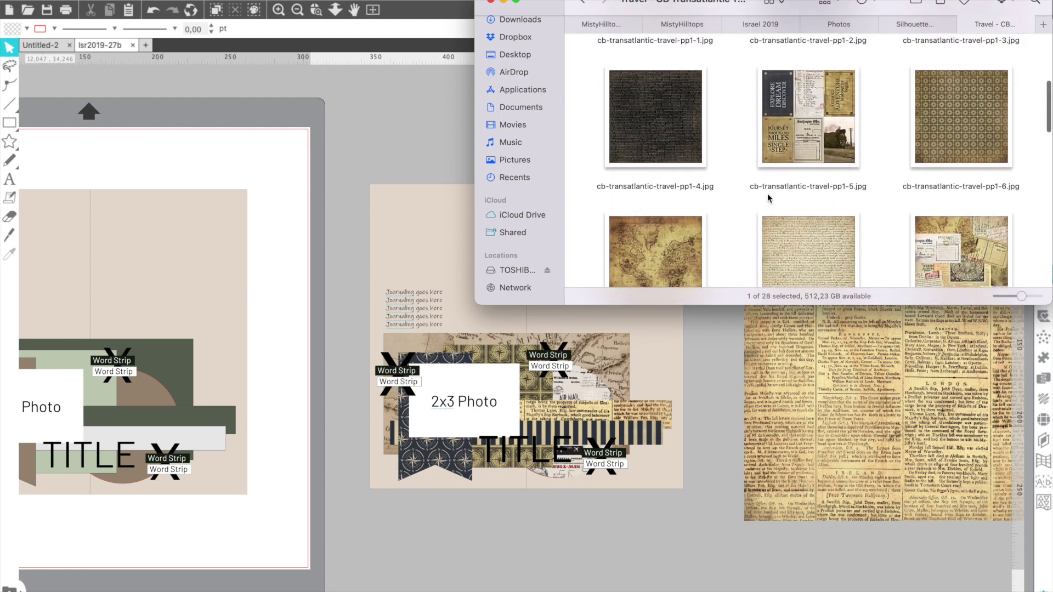
{"action": "scroll", "coordinate": [768, 198], "scroll_direction": "down", "scroll_amount": 1}
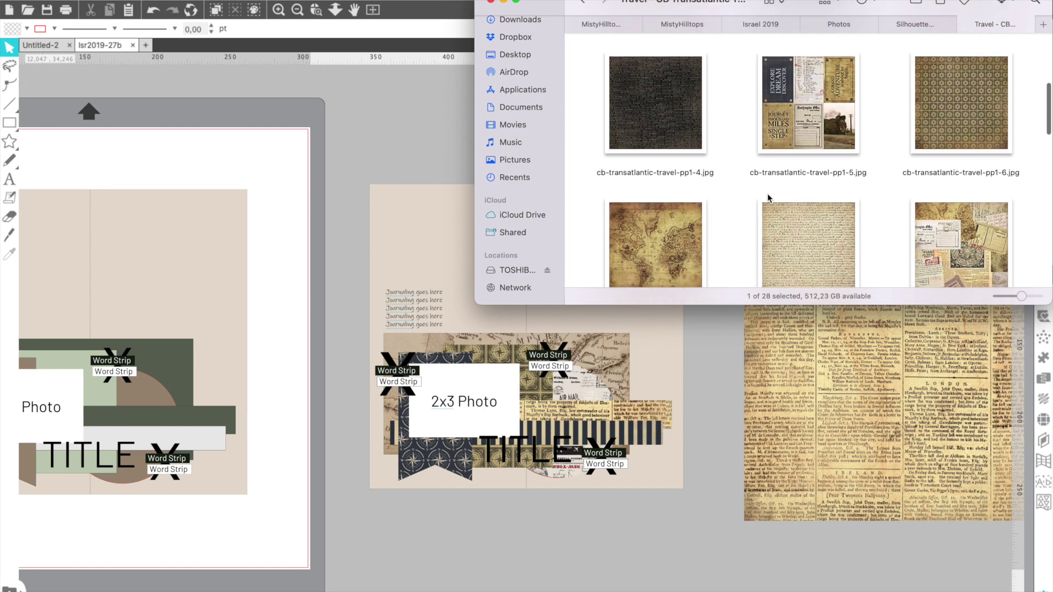
{"action": "scroll", "coordinate": [768, 193], "scroll_direction": "up", "scroll_amount": 6}
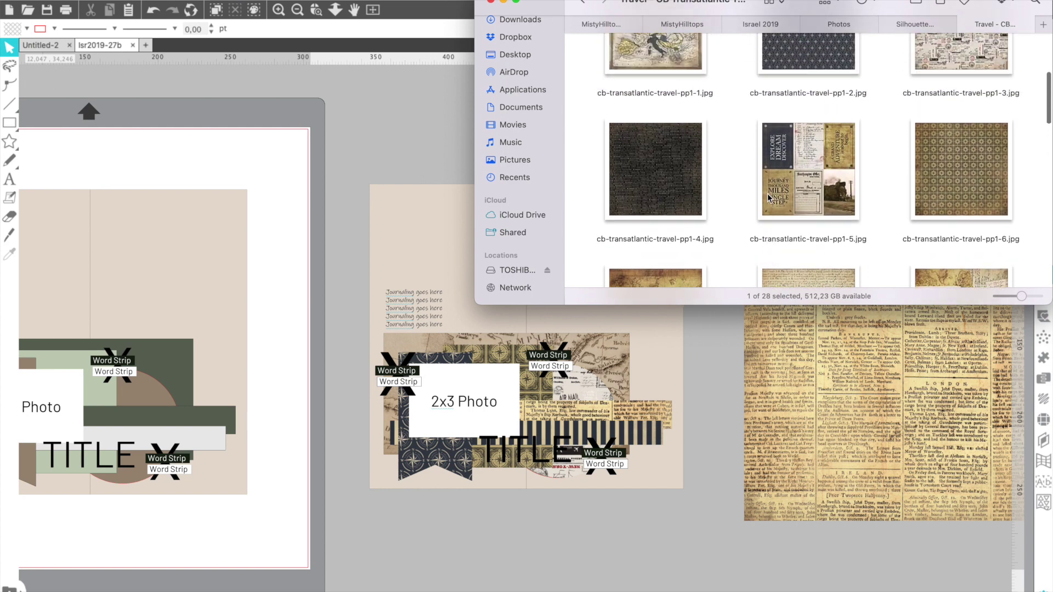
{"action": "left_click", "coordinate": [620, 348]}
{"action": "left_click", "coordinate": [621, 349]}
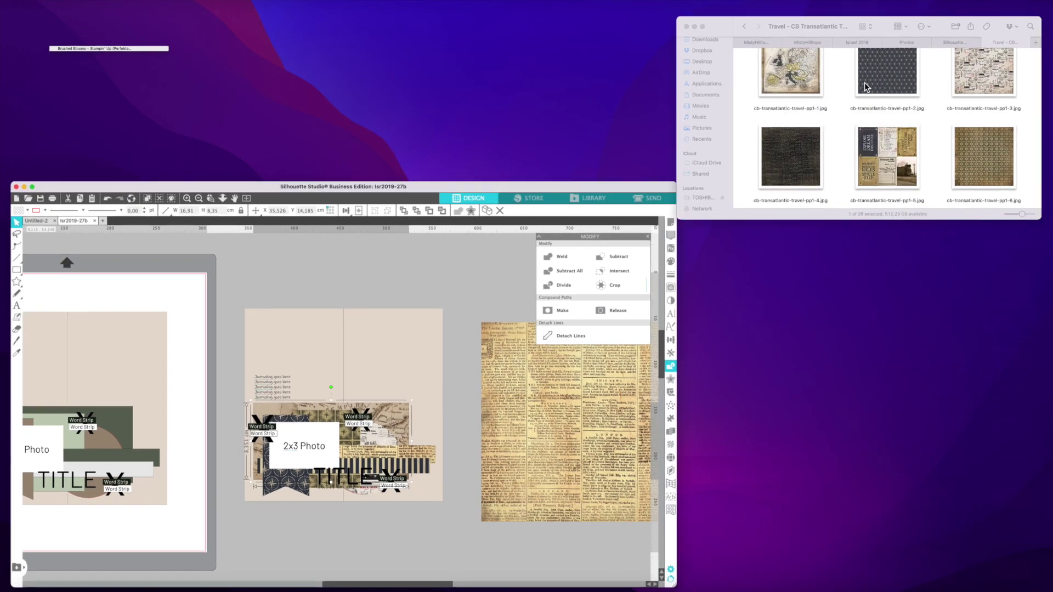
Drag the black world-map paper cb-transatlantic-travel-pp2-11.jpg from Finder into the square beside the spread
{"action": "left_click", "coordinate": [725, 219]}
{"action": "scroll", "coordinate": [726, 219], "scroll_direction": "down", "scroll_amount": 2}
{"action": "scroll", "coordinate": [725, 225], "scroll_direction": "down", "scroll_amount": 5}
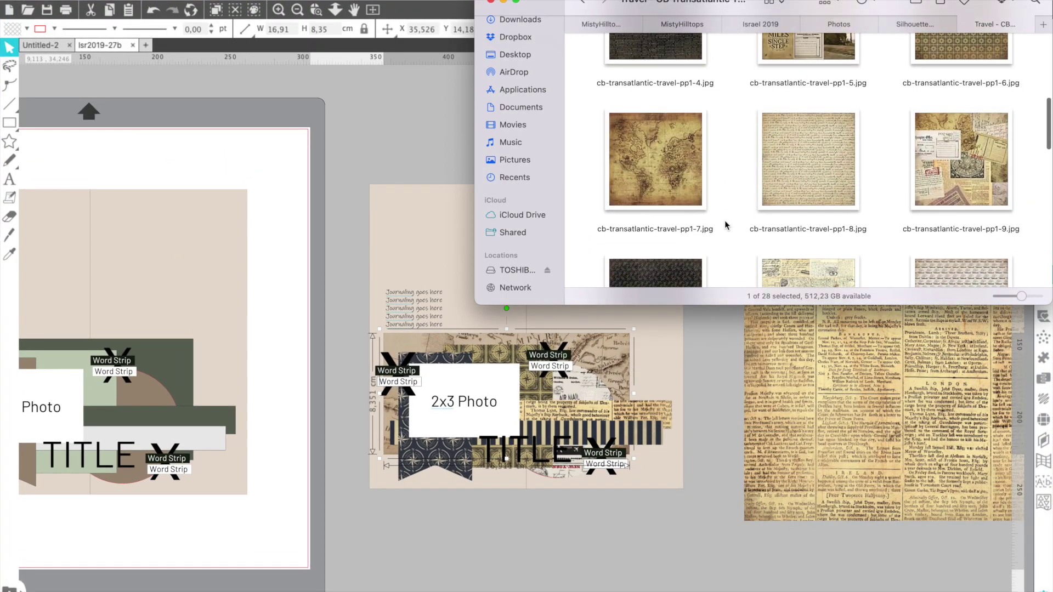
{"action": "scroll", "coordinate": [725, 225], "scroll_direction": "down", "scroll_amount": 1}
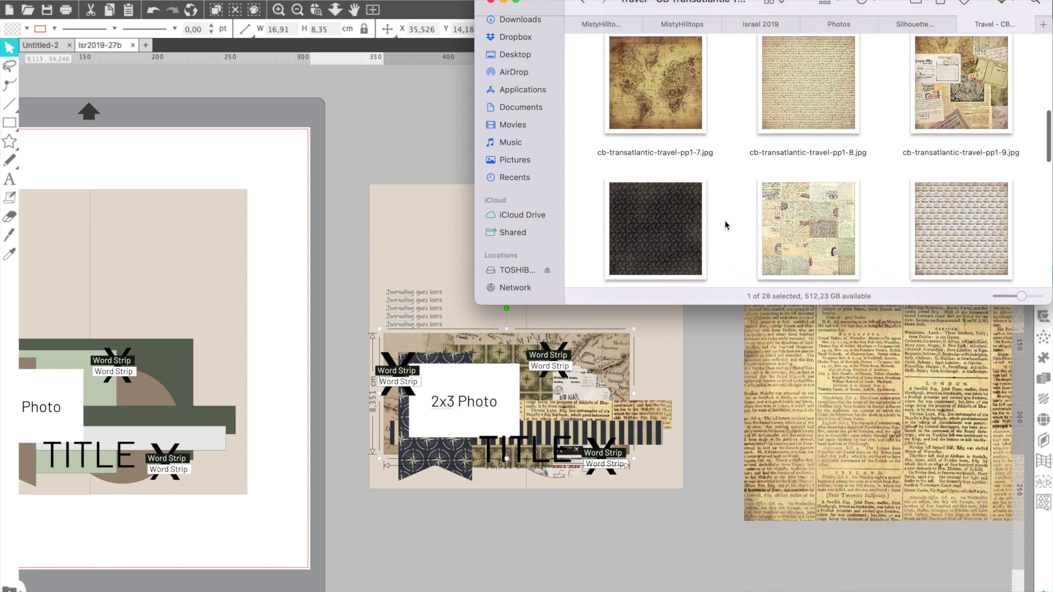
{"action": "left_click", "coordinate": [676, 96]}
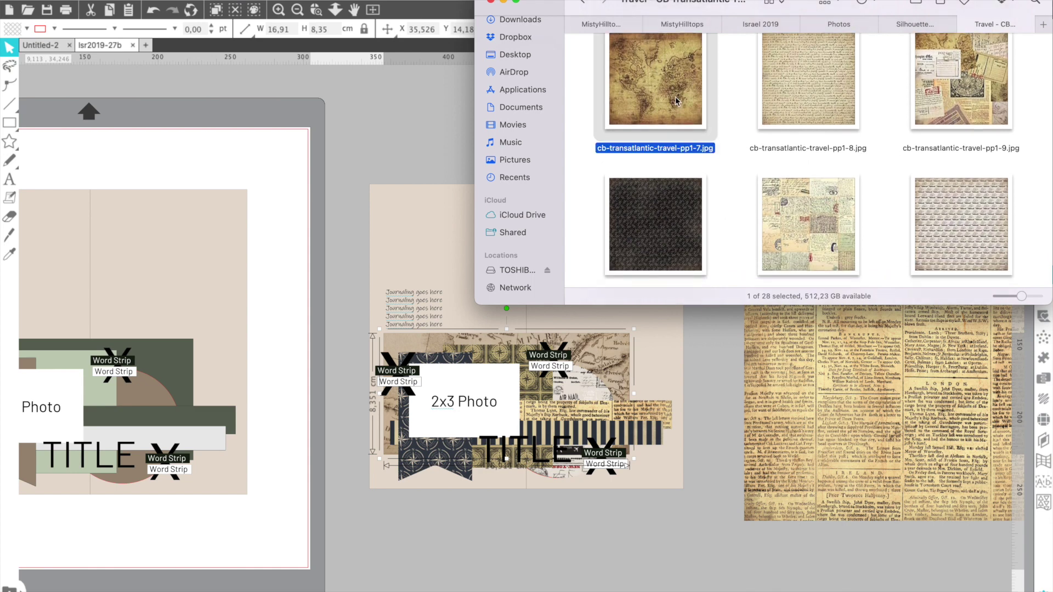
{"action": "scroll", "coordinate": [676, 96], "scroll_direction": "down", "scroll_amount": 5}
{"action": "scroll", "coordinate": [730, 168], "scroll_direction": "down", "scroll_amount": 5}
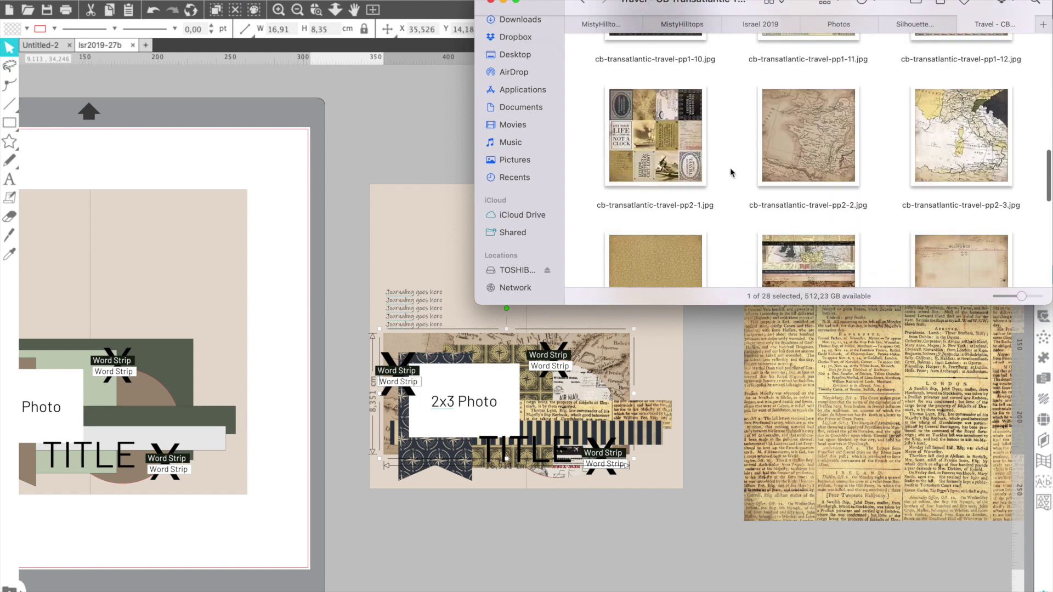
{"action": "scroll", "coordinate": [729, 172], "scroll_direction": "down", "scroll_amount": 3}
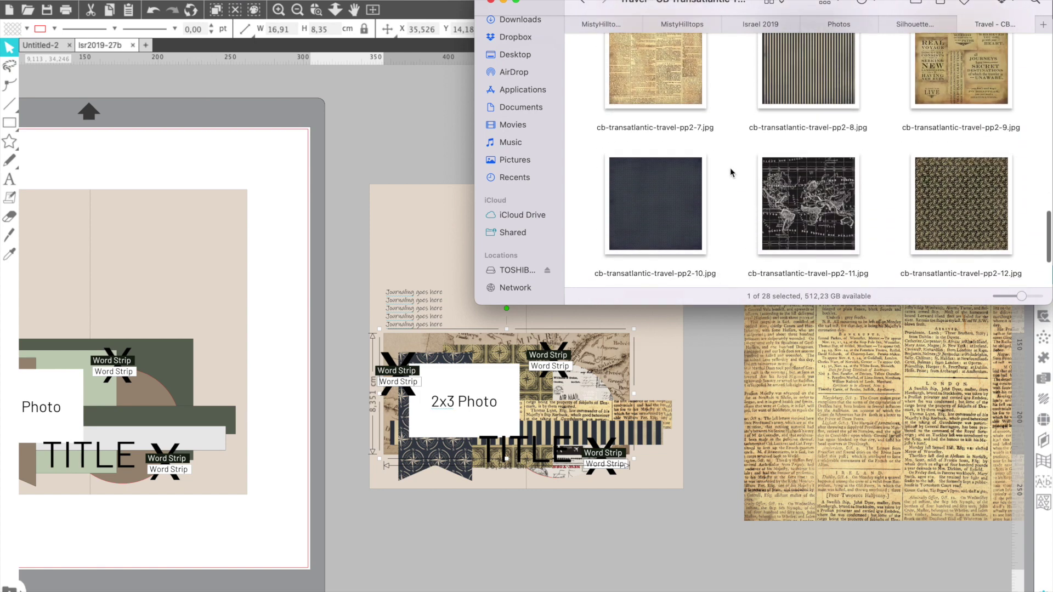
{"action": "scroll", "coordinate": [730, 172], "scroll_direction": "down", "scroll_amount": 1}
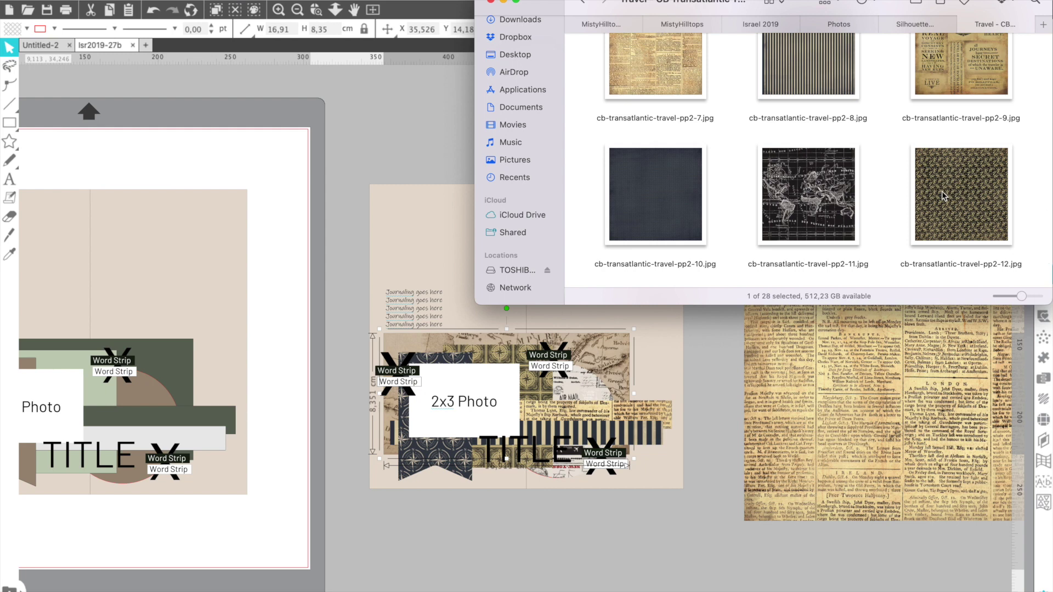
{"action": "left_click_drag", "start_coordinate": [810, 199], "coordinate": [852, 376]}
Crop the world-map paper to the dark green strip (16,91 × 8,35 cm) and lay it over the photo area
{"action": "left_click", "coordinate": [800, 399]}
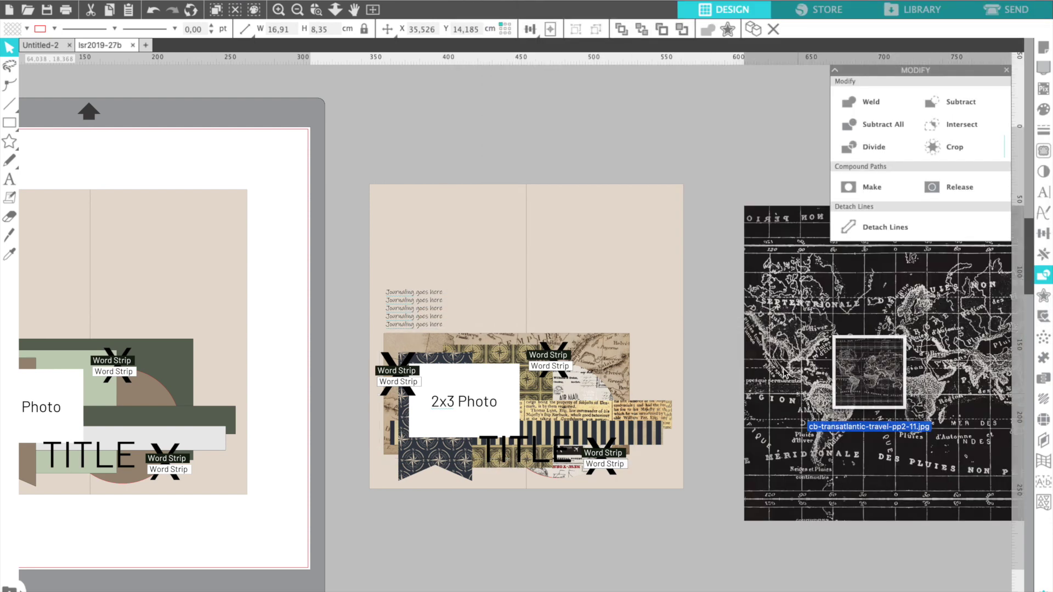
{"action": "left_click_drag", "start_coordinate": [783, 370], "coordinate": [783, 371]}
{"action": "left_click_drag", "start_coordinate": [672, 401], "coordinate": [706, 394]}
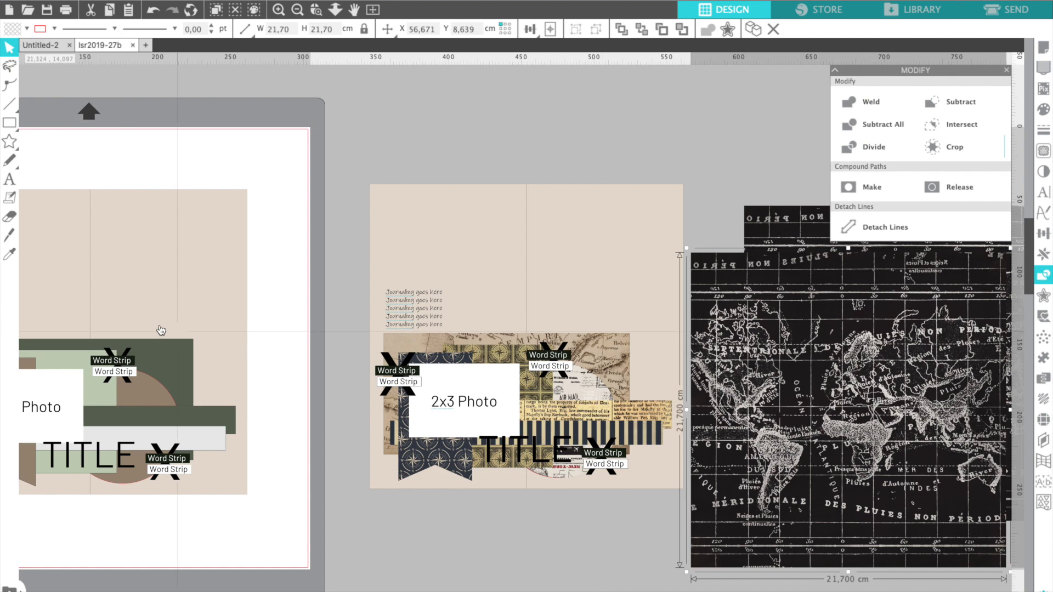
{"action": "left_click", "coordinate": [172, 360]}
{"action": "left_click_drag", "start_coordinate": [172, 360], "coordinate": [954, 391]}
{"action": "left_click", "coordinate": [906, 527]}
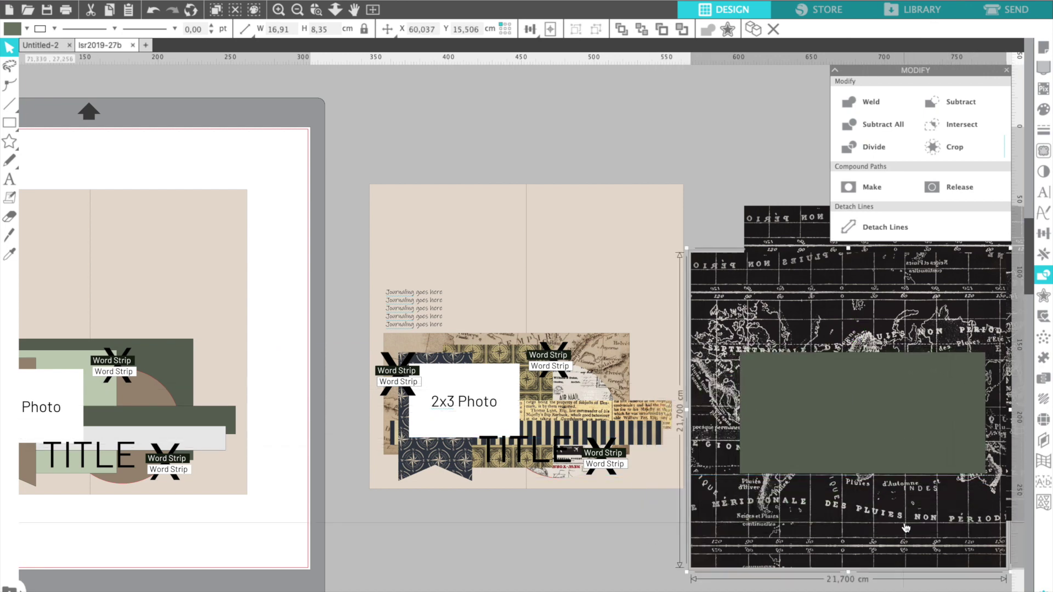
{"action": "left_click", "coordinate": [947, 149]}
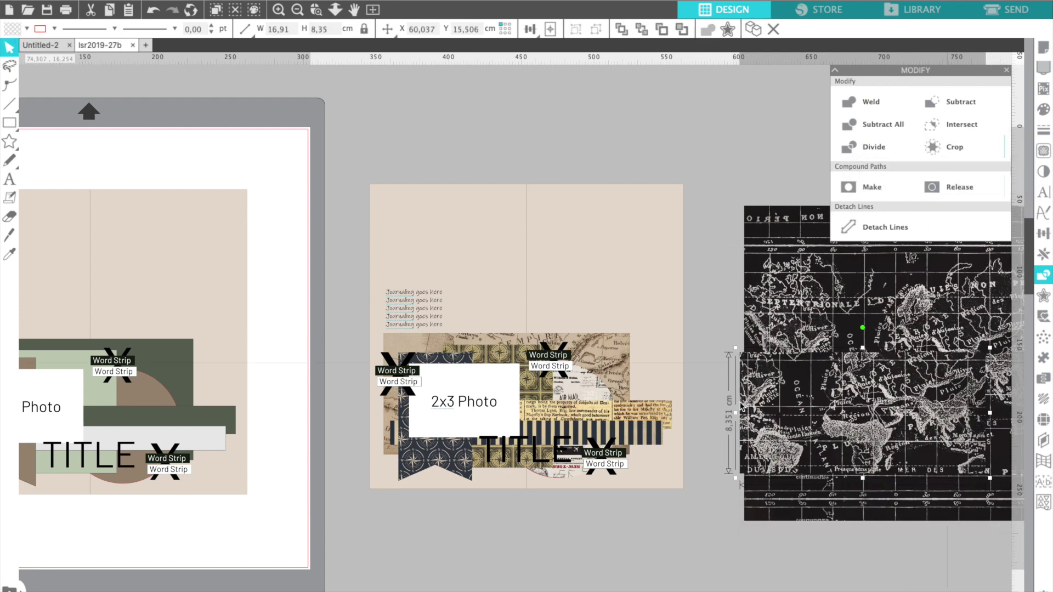
{"action": "left_click_drag", "start_coordinate": [710, 402], "coordinate": [541, 384]}
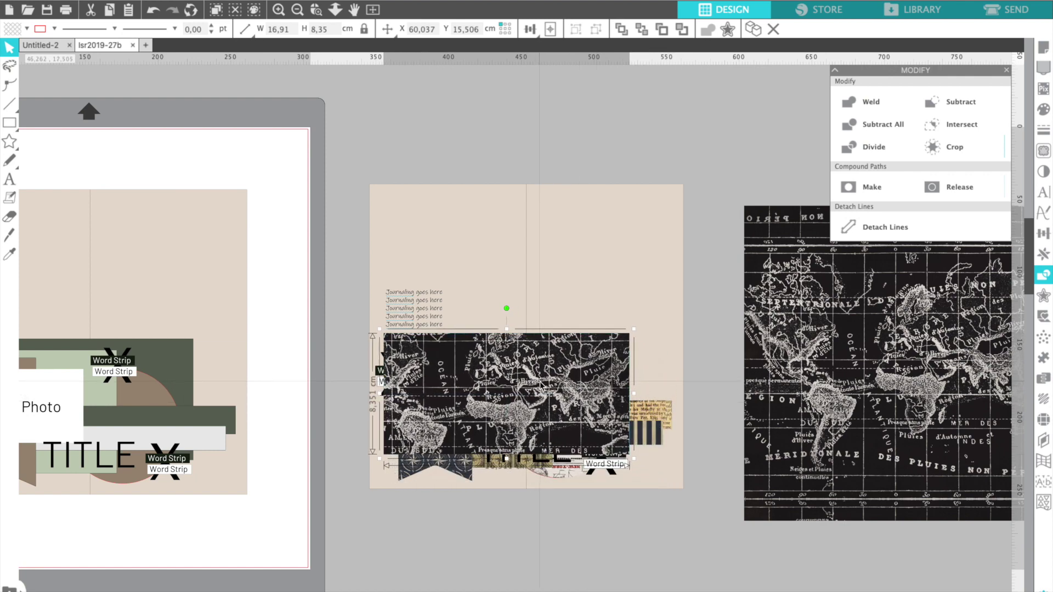
Move the cropped map strip aside and select the photo, banner, title, newspaper and Word Strip pieces
{"action": "left_click_drag", "start_coordinate": [595, 404], "coordinate": [803, 518]}
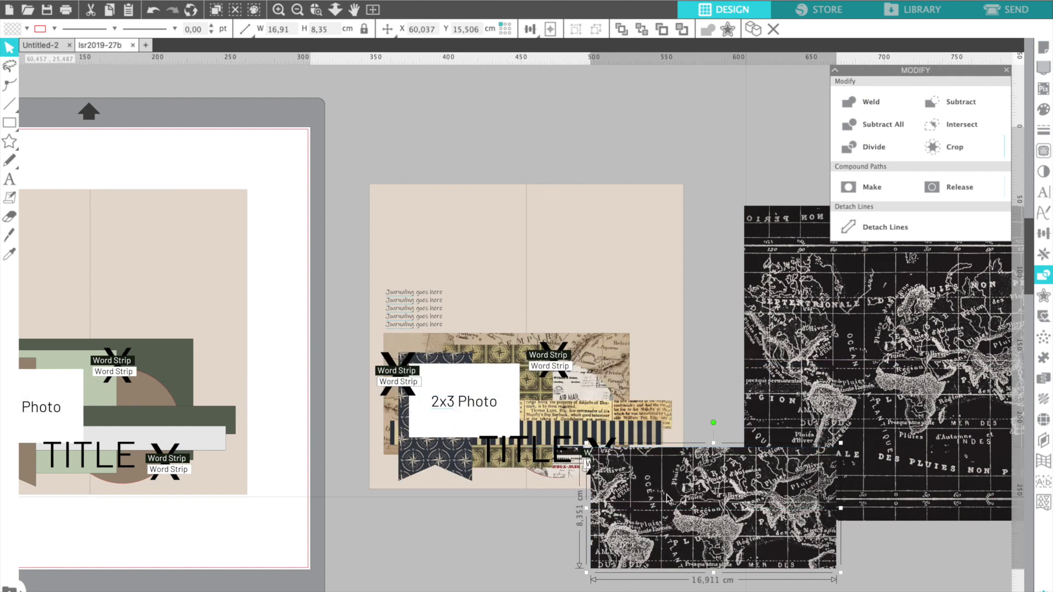
{"action": "left_click", "coordinate": [449, 462]}
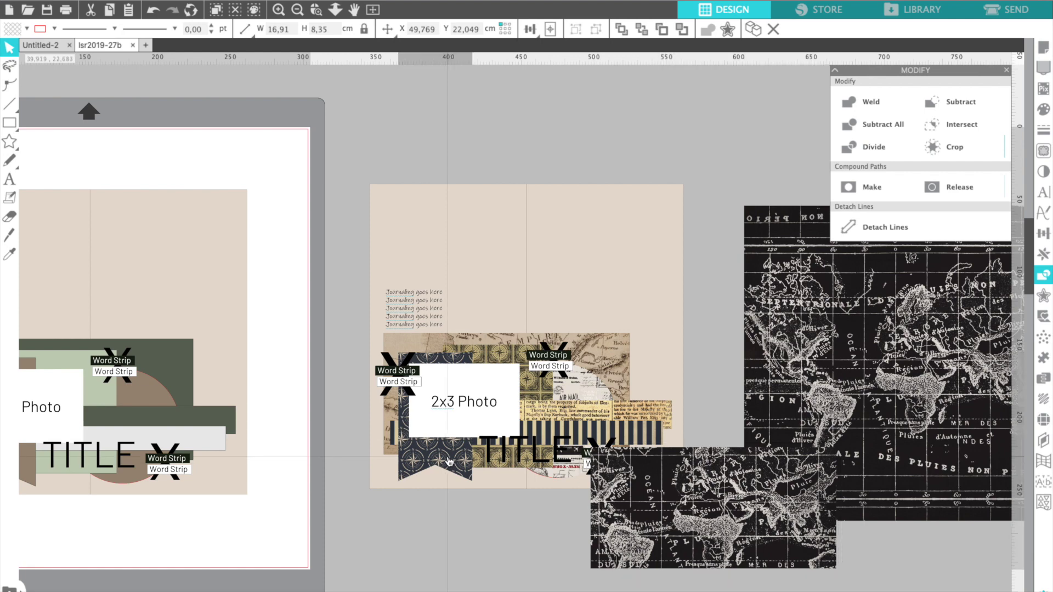
{"action": "left_click", "coordinate": [446, 421]}
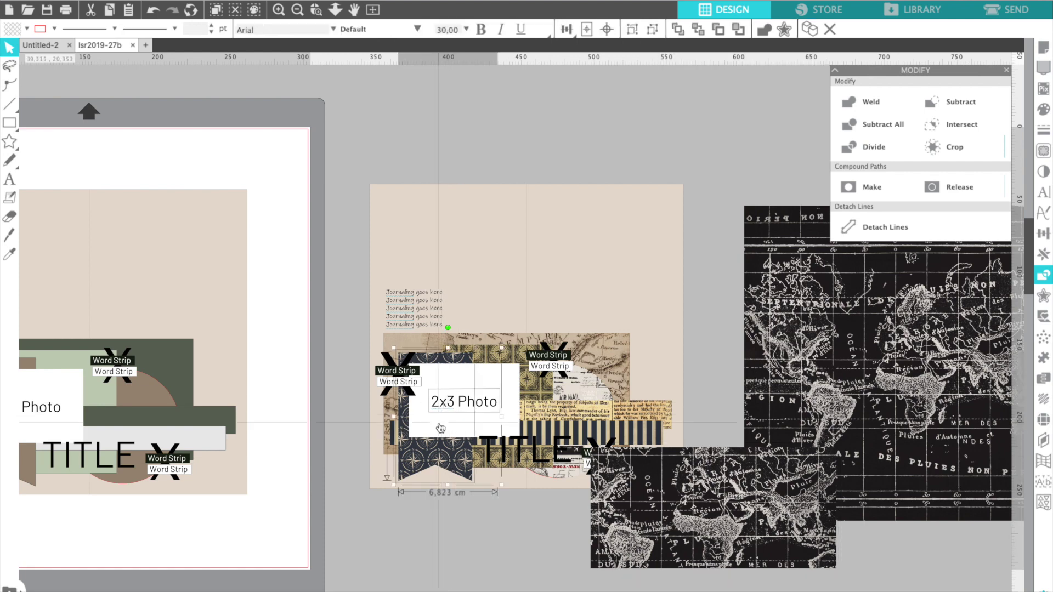
{"action": "left_click", "coordinate": [491, 447], "text": "shift"}
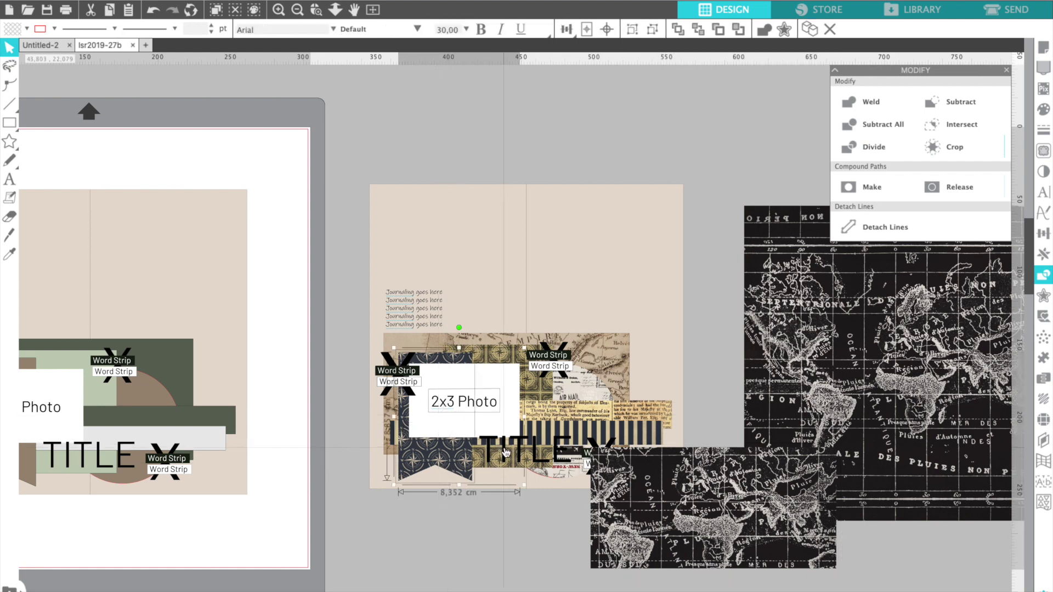
{"action": "left_click", "coordinate": [506, 451], "text": "shift"}
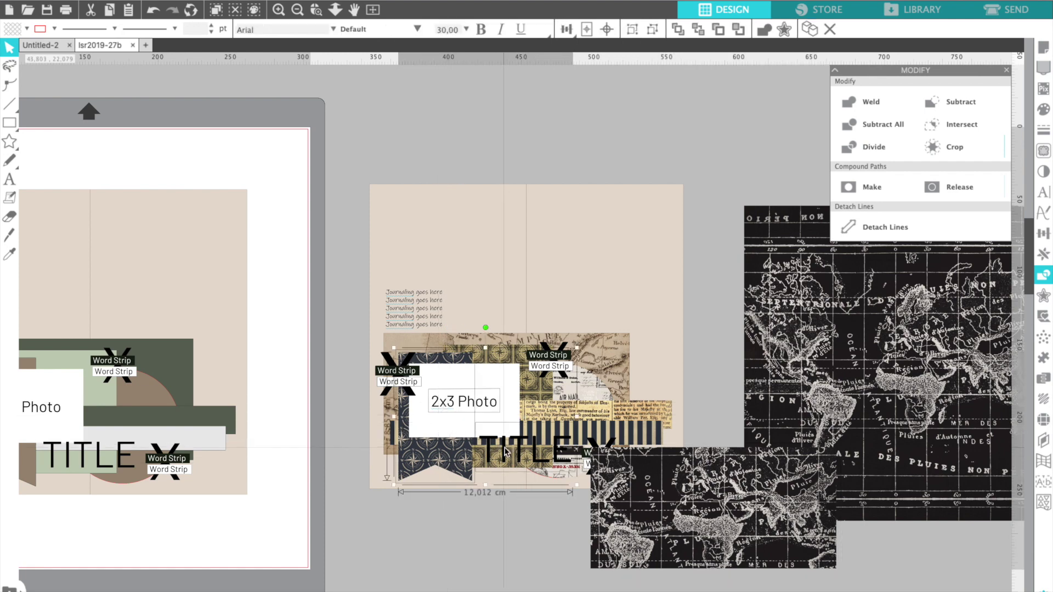
{"action": "left_click", "coordinate": [559, 479], "text": "shift"}
{"action": "left_click", "coordinate": [620, 418], "text": "shift"}
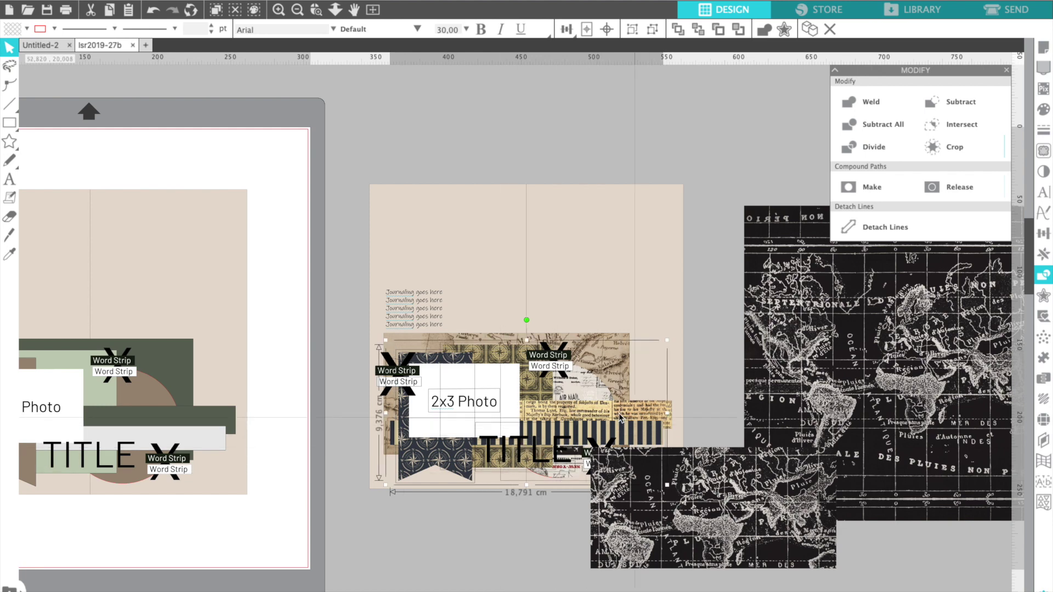
{"action": "left_click", "coordinate": [619, 419], "text": "shift"}
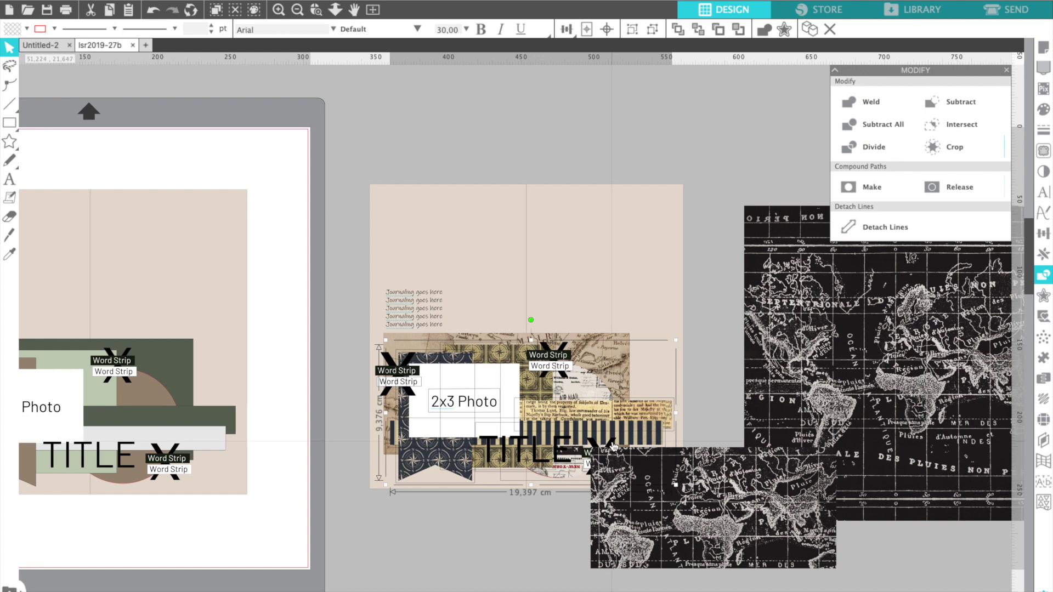
{"action": "left_click", "coordinate": [559, 367], "text": "shift"}
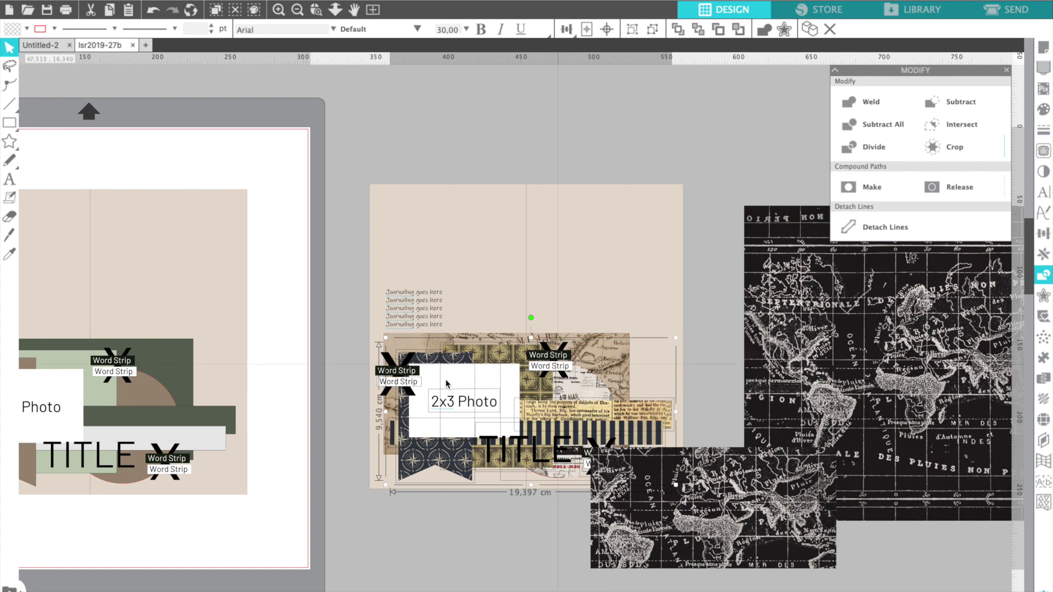
{"action": "left_click", "coordinate": [404, 384], "text": "shift"}
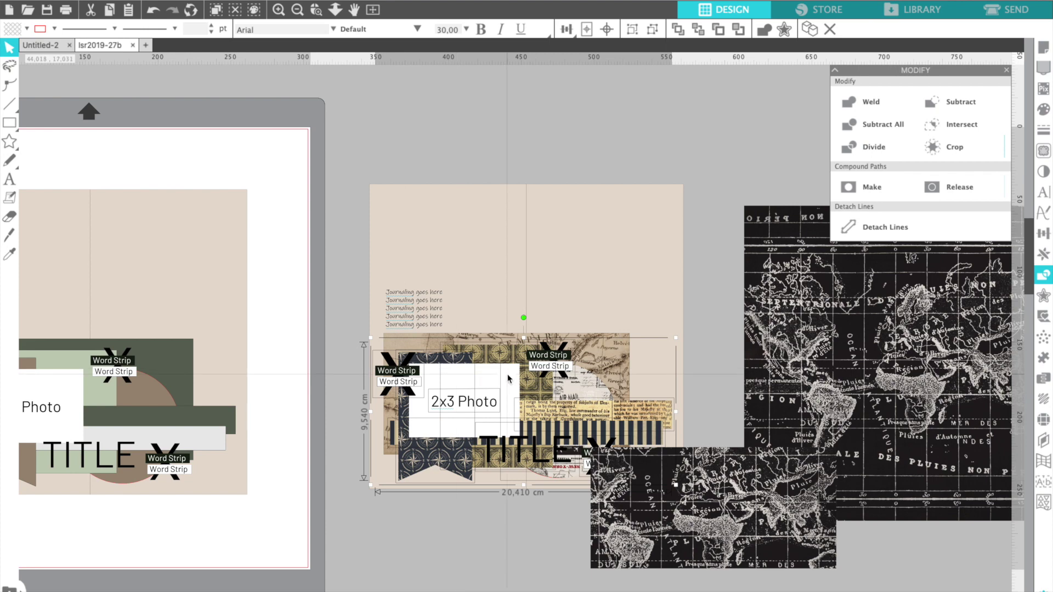
Temporarily delete the selected layout pieces to check what lies underneath, then restore them
{"action": "key", "text": "Delete"}
{"action": "key", "text": "ctrl+z"}
{"action": "key", "text": "Delete"}
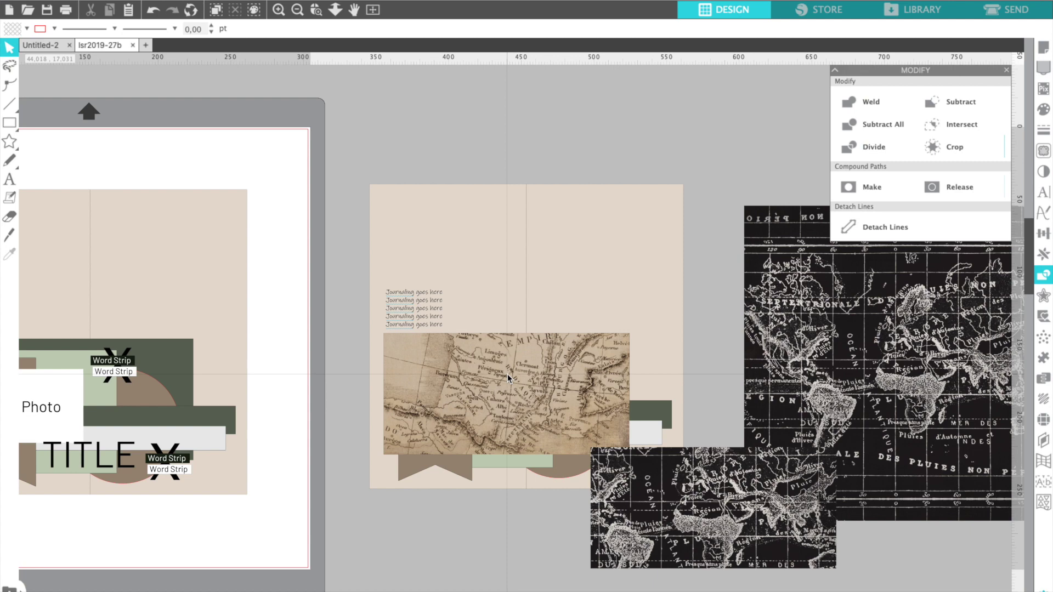
{"action": "key", "text": "ctrl+z"}
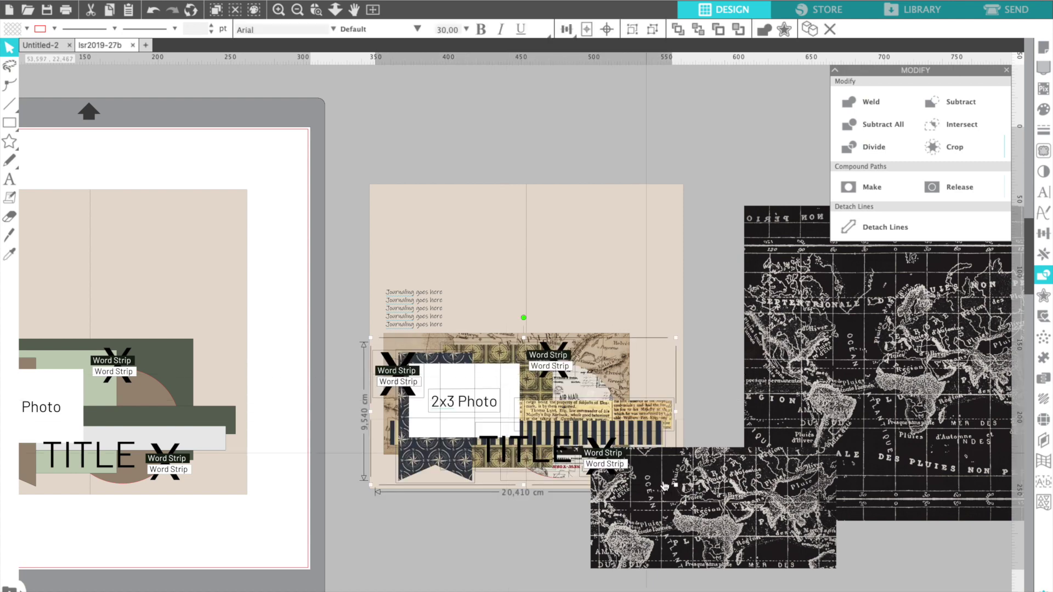
Bring the black map strip into the layout and line it up behind the pieces, then reselect and delete it
{"action": "left_click_drag", "start_coordinate": [664, 486], "coordinate": [500, 388]}
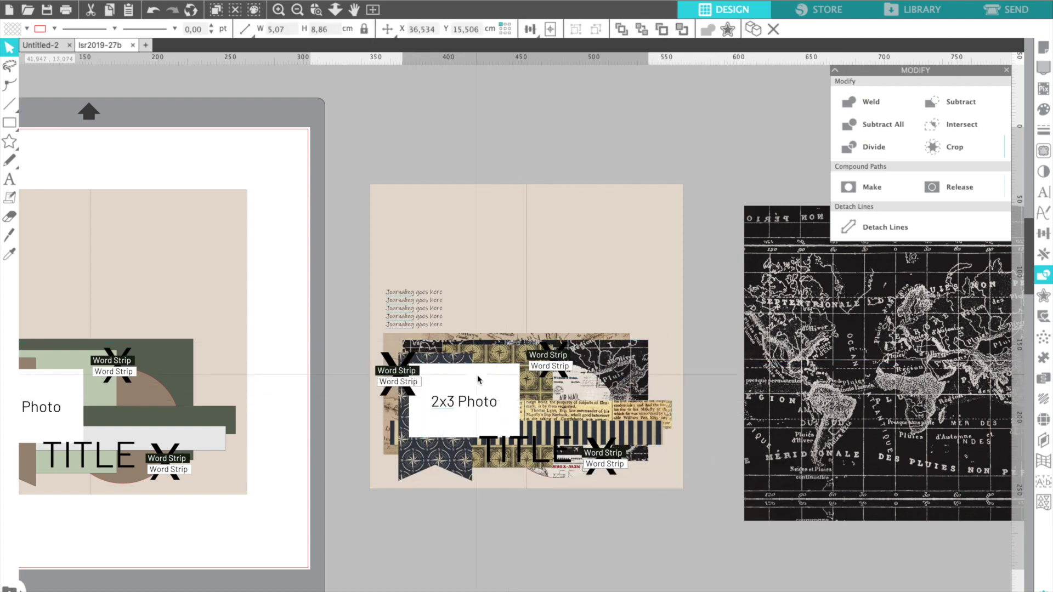
{"action": "left_click_drag", "start_coordinate": [478, 380], "coordinate": [463, 374]}
{"action": "key", "text": "Escape"}
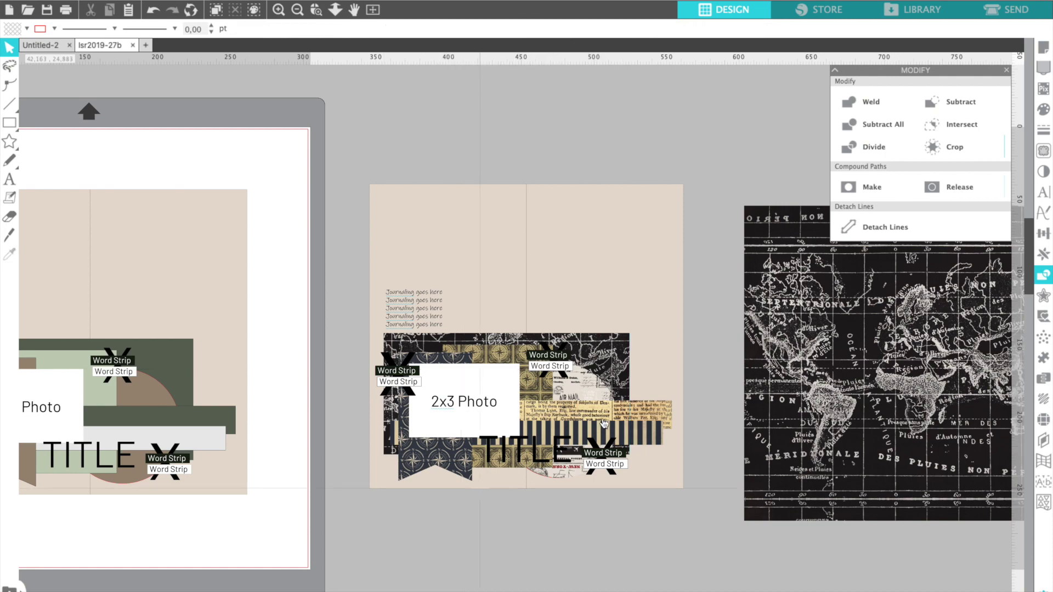
{"action": "left_click", "coordinate": [611, 358]}
{"action": "key", "text": "Delete"}
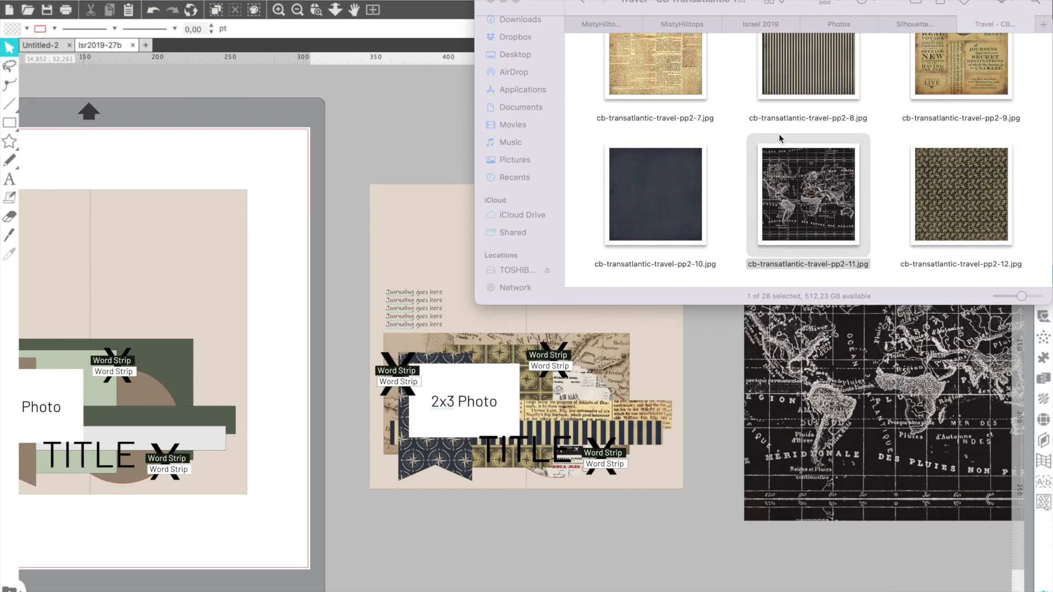
In the travel papers folder, select cb-transatlantic-travel-pp1-11.jpg and drag it toward the Silhouette design
{"action": "left_click", "coordinate": [857, 125]}
{"action": "scroll", "coordinate": [854, 130], "scroll_direction": "up", "scroll_amount": 5}
{"action": "scroll", "coordinate": [753, 160], "scroll_direction": "up", "scroll_amount": 5}
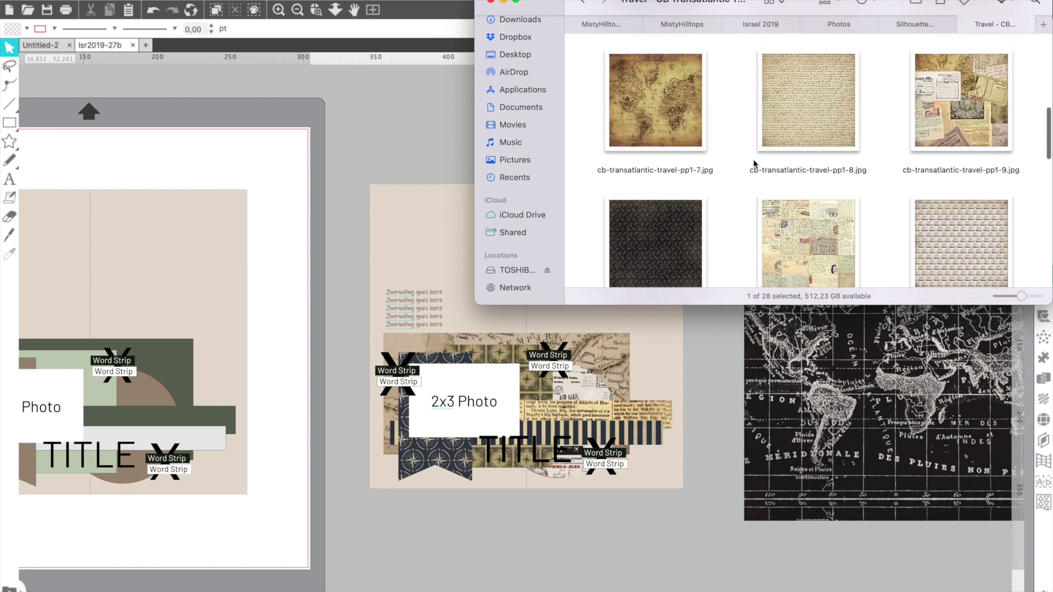
{"action": "left_click", "coordinate": [814, 241]}
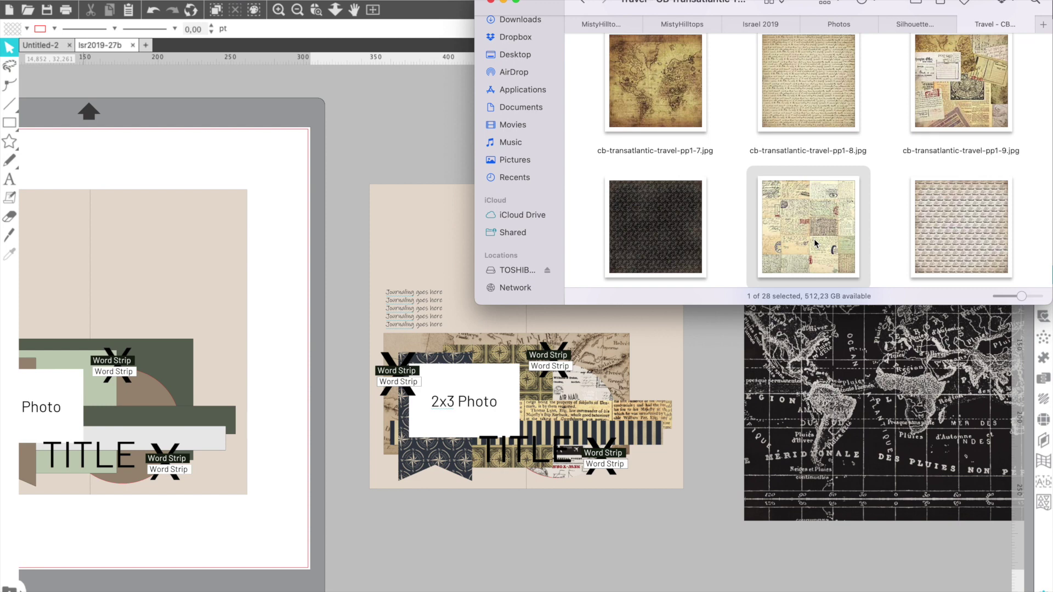
{"action": "left_click", "coordinate": [801, 100]}
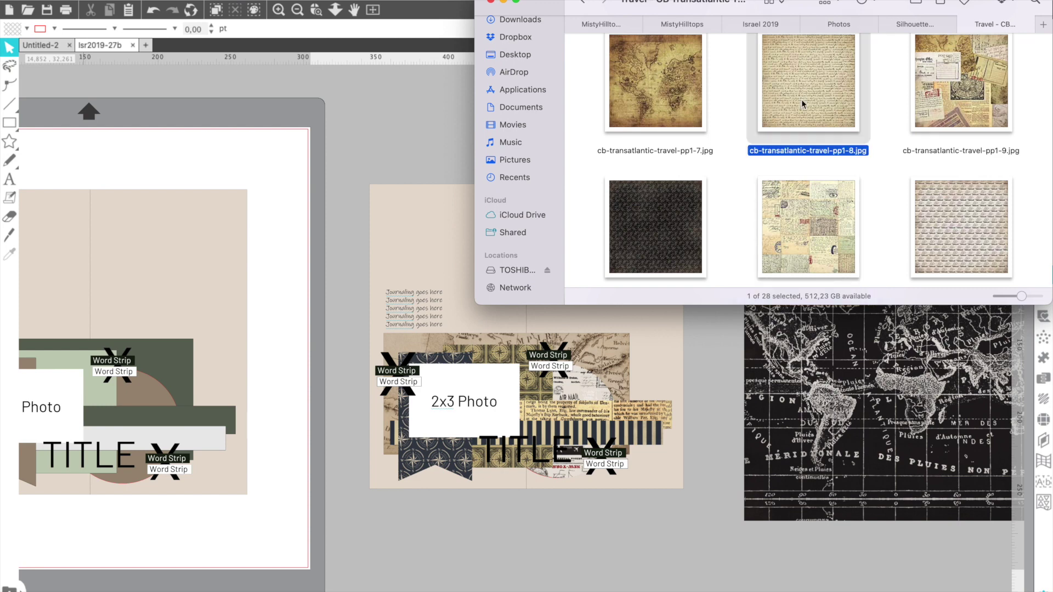
{"action": "left_click_drag", "start_coordinate": [791, 252], "coordinate": [812, 362]}
Drop the postcard-collage paper onto the Silhouette canvas and place it near the layout
{"action": "left_click_drag", "start_coordinate": [773, 430], "coordinate": [773, 430]}
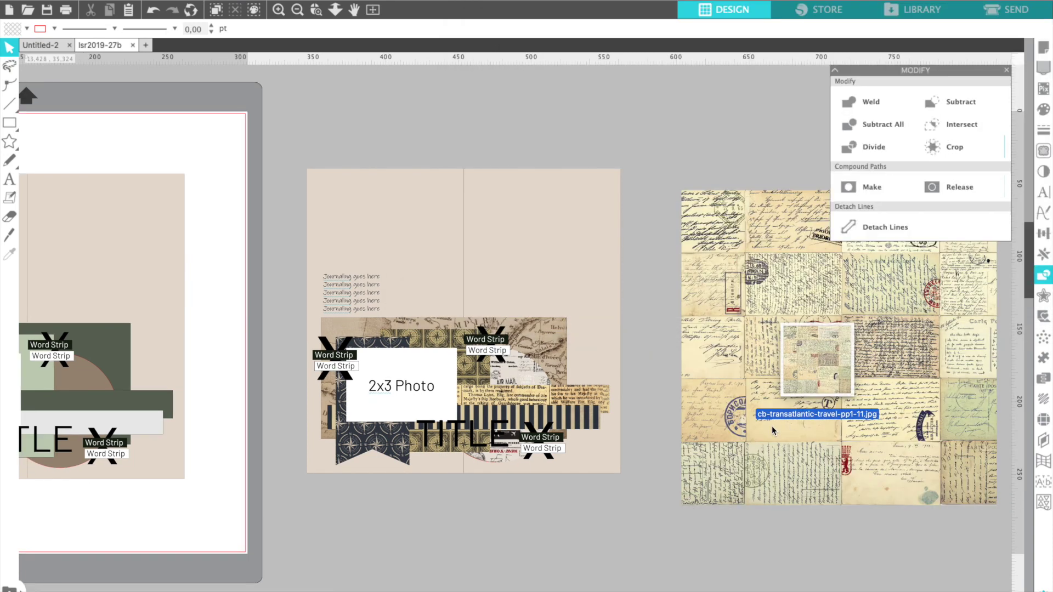
{"action": "left_click_drag", "start_coordinate": [722, 405], "coordinate": [733, 348]}
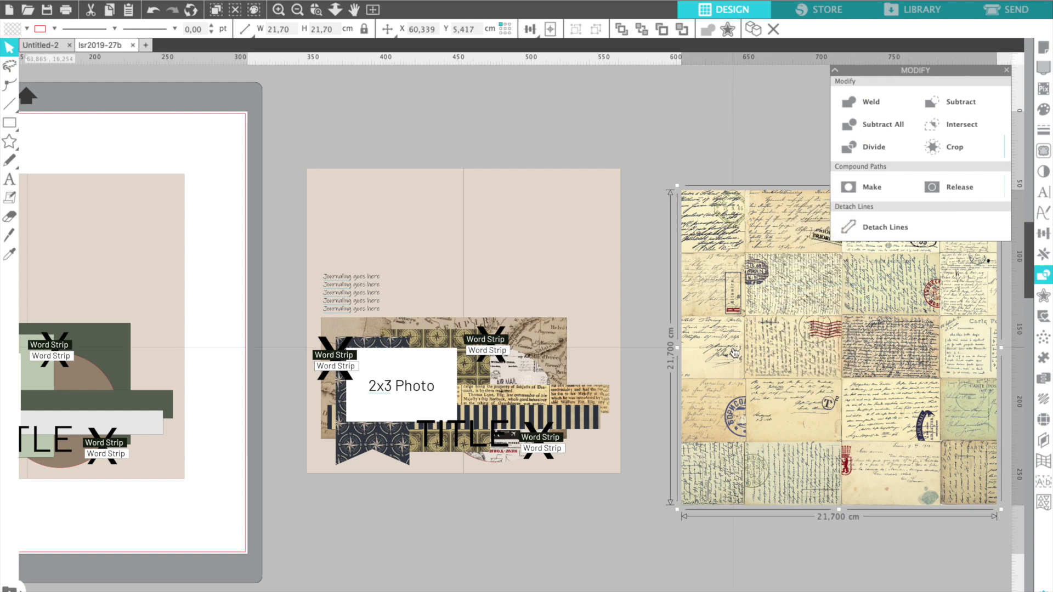
{"action": "left_click_drag", "start_coordinate": [738, 354], "coordinate": [559, 399]}
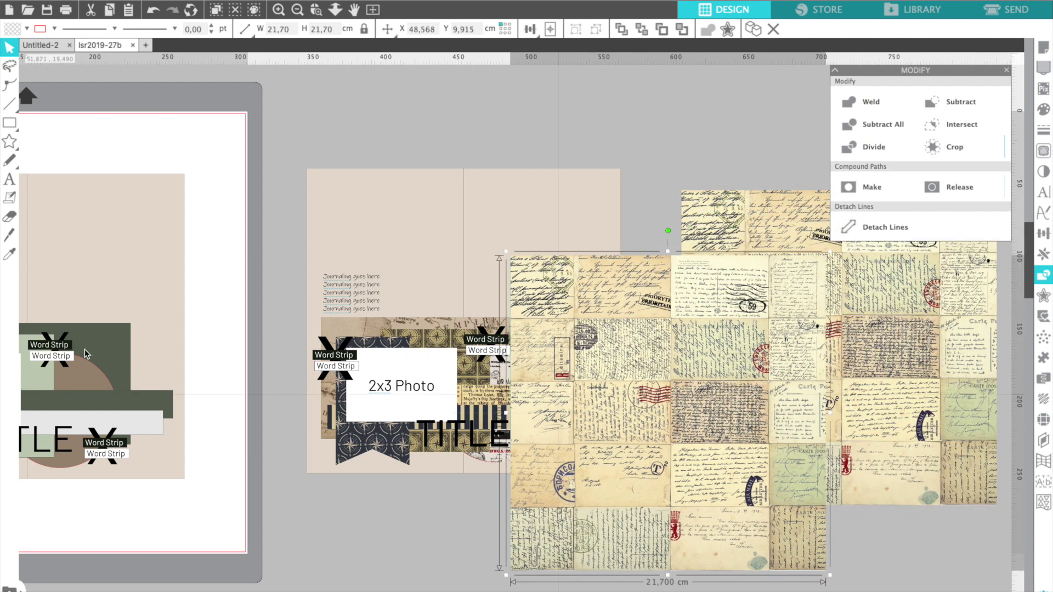
Crop the postcard paper to the green 16,91 × 8,35 cm rectangle and move the piece toward the layout
{"action": "left_click", "coordinate": [110, 344]}
{"action": "left_click_drag", "start_coordinate": [110, 341], "coordinate": [782, 422]}
{"action": "left_click", "coordinate": [791, 496]}
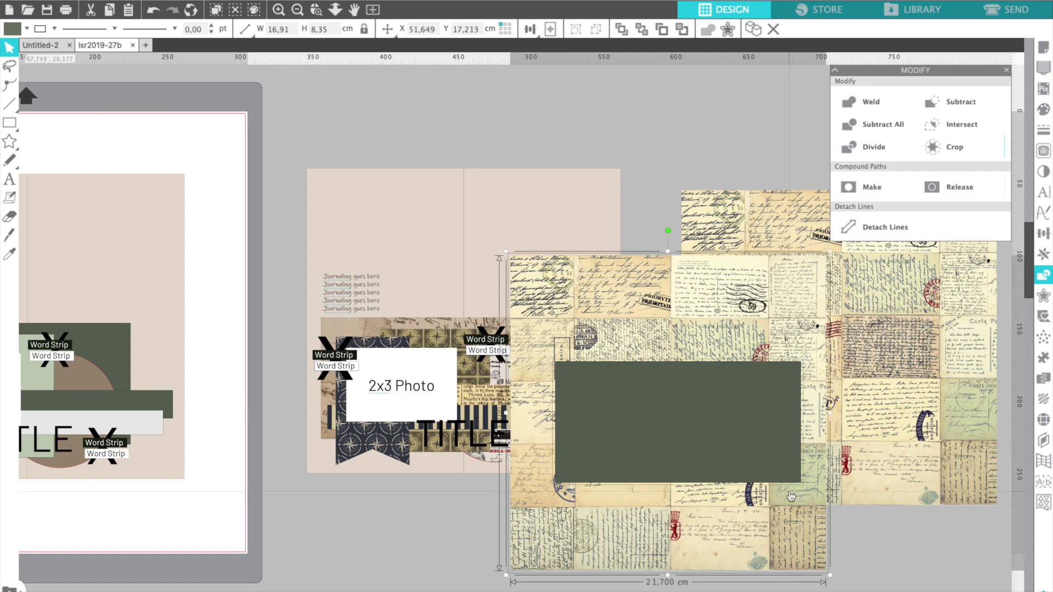
{"action": "left_click", "coordinate": [793, 478], "text": "shift"}
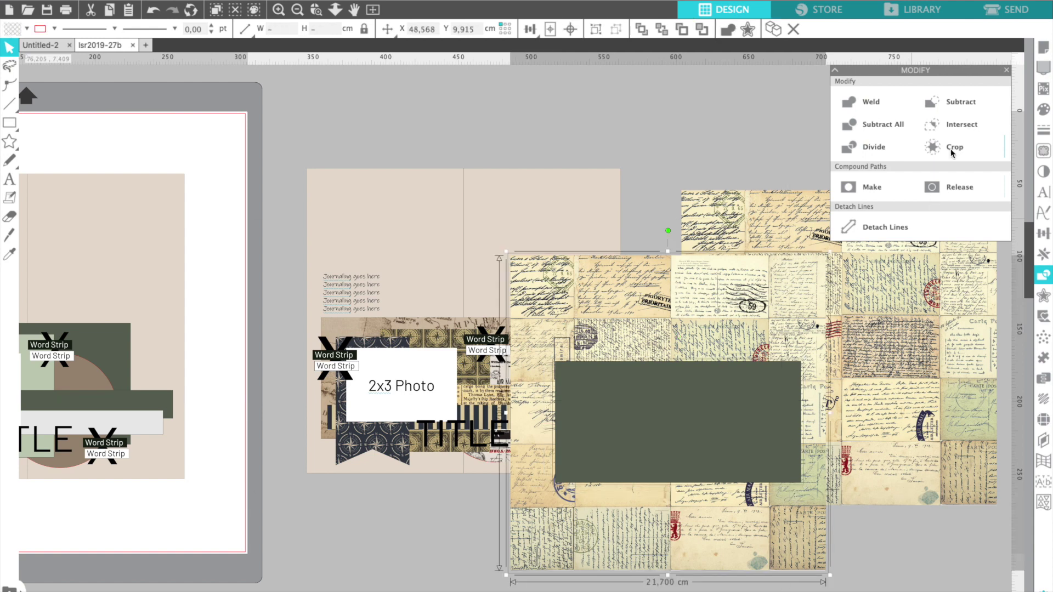
{"action": "left_click", "coordinate": [950, 149]}
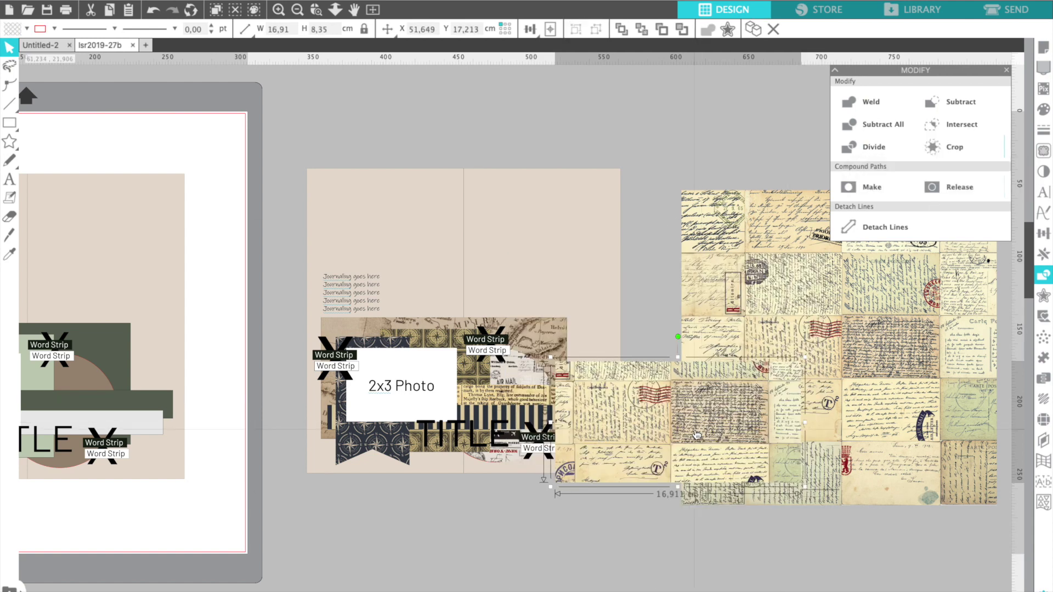
{"action": "left_click_drag", "start_coordinate": [583, 410], "coordinate": [751, 391]}
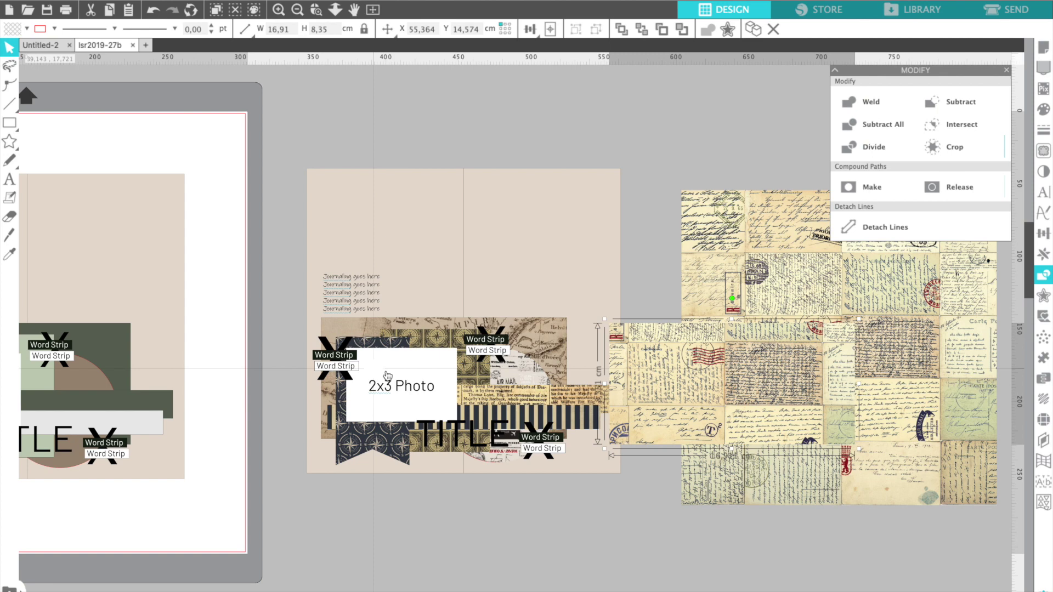
{"action": "left_click", "coordinate": [336, 358]}
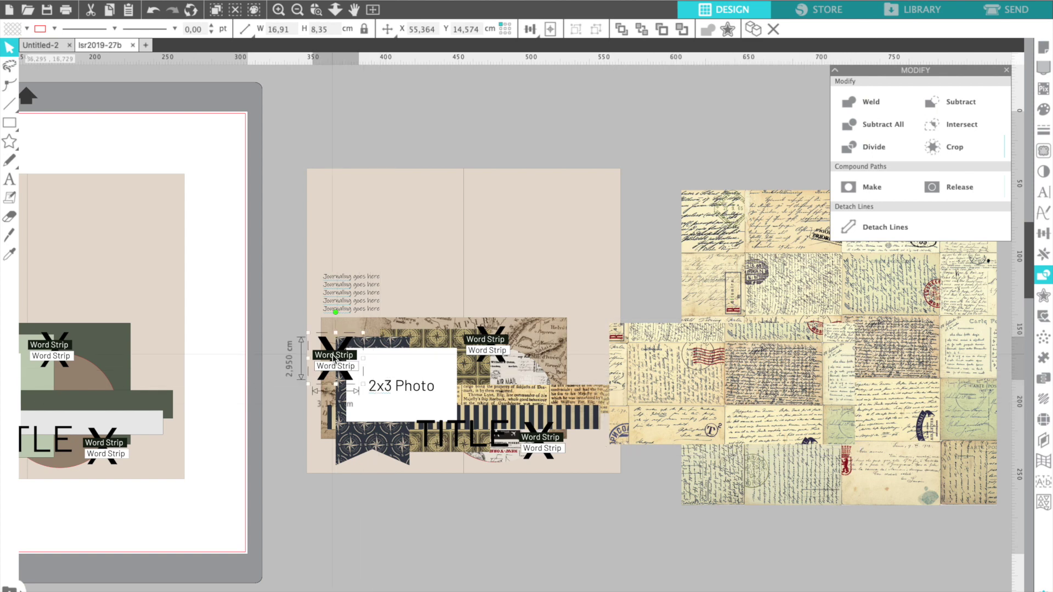
Select the 2x3 Photo group, navy banner and strips; an accidental delete is undone
{"action": "left_click", "coordinate": [382, 391]}
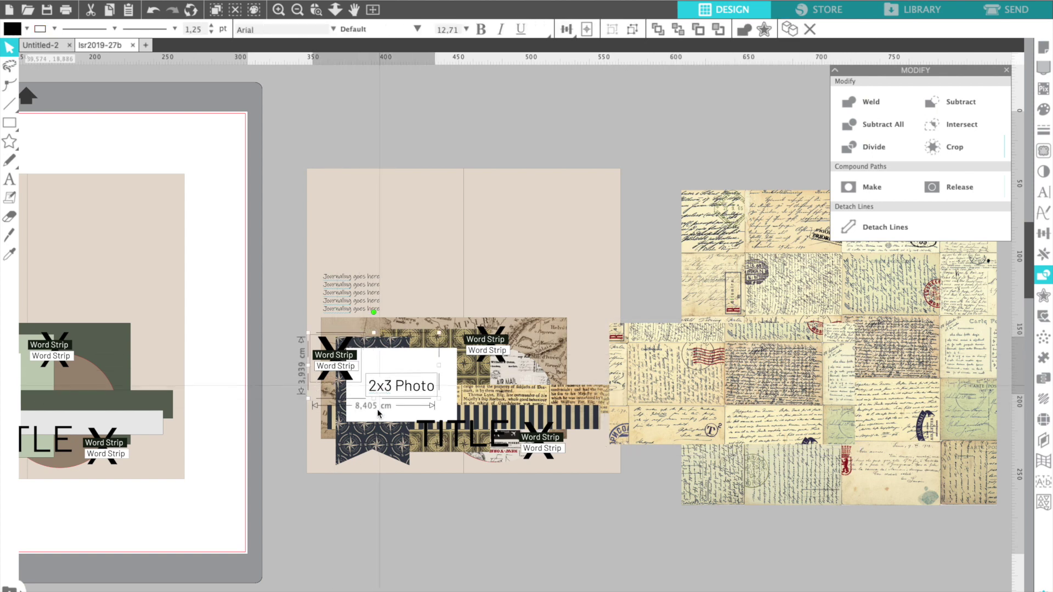
{"action": "left_click", "coordinate": [385, 449]}
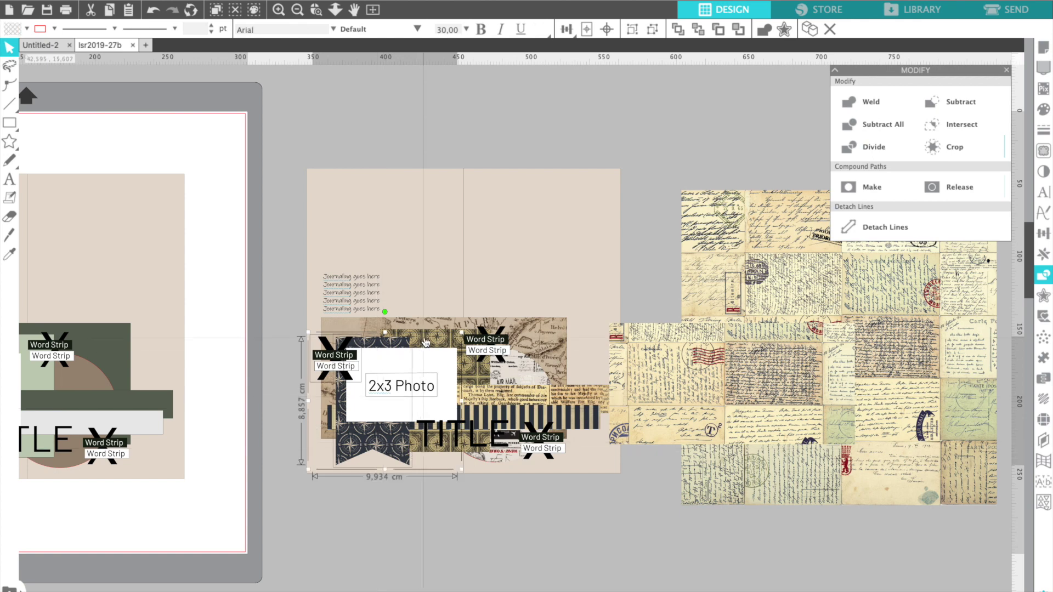
{"action": "left_click", "coordinate": [486, 349], "text": "shift"}
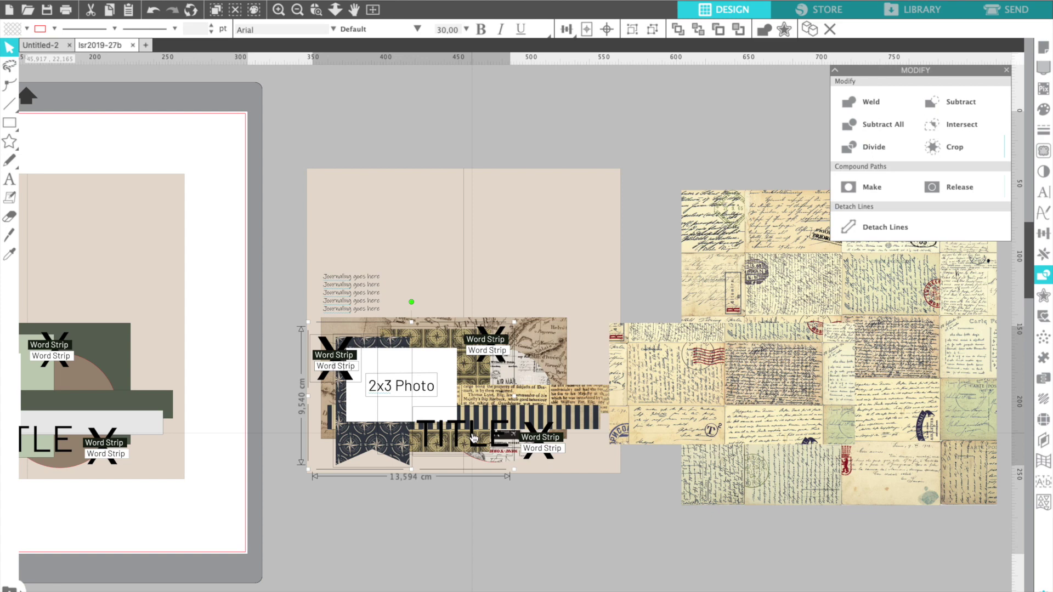
{"action": "left_click", "coordinate": [545, 413], "text": "shift"}
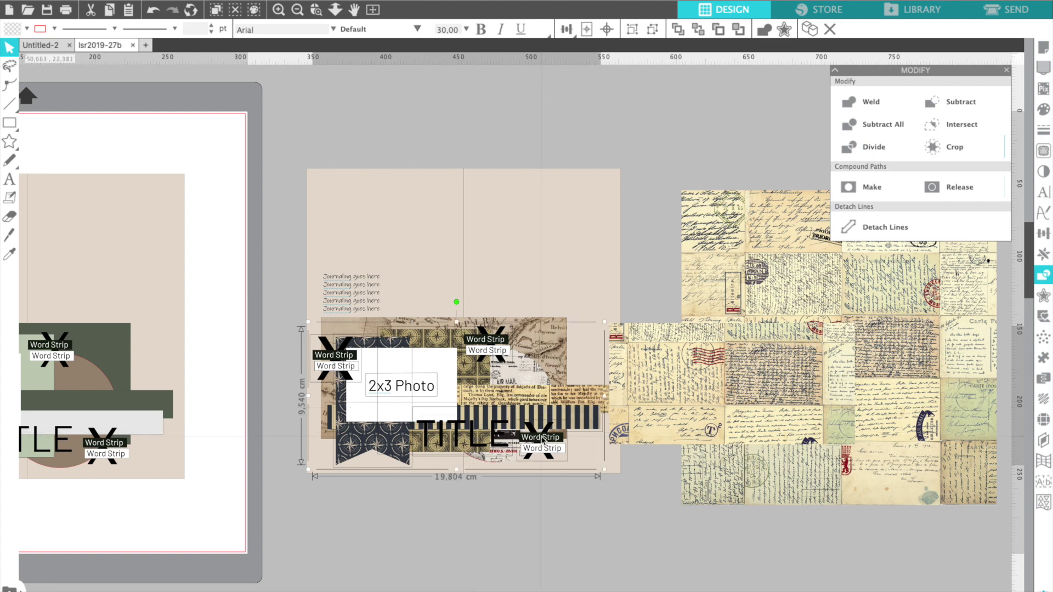
{"action": "left_click", "coordinate": [555, 393], "text": "shift"}
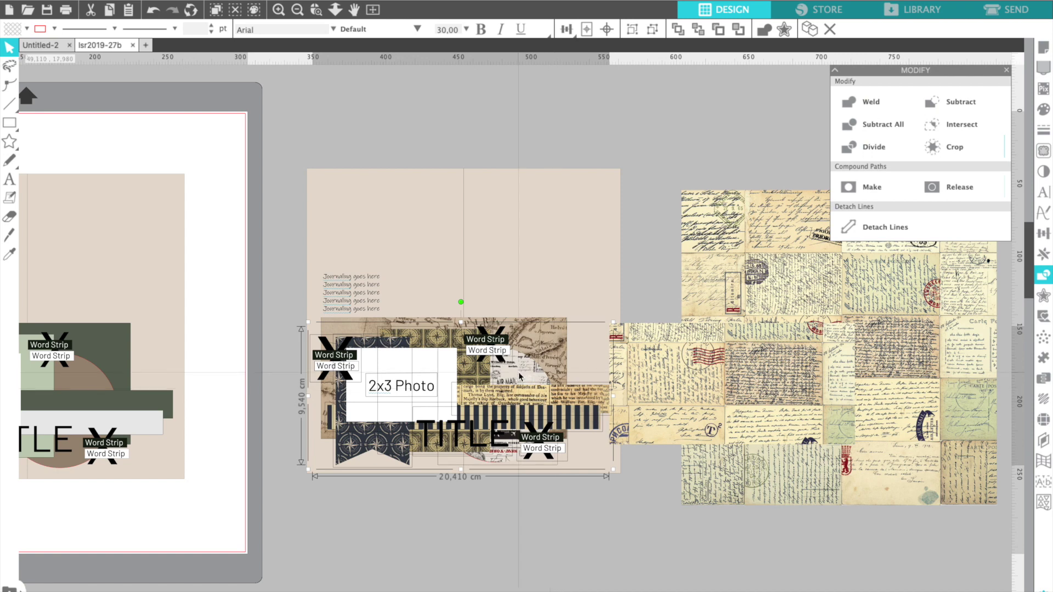
{"action": "key", "text": "Delete"}
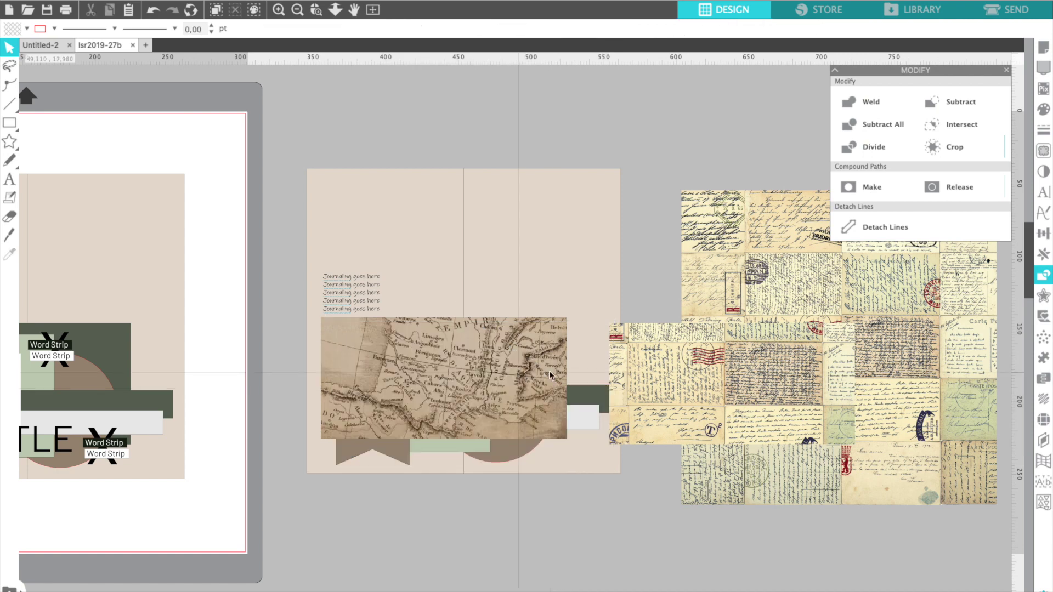
{"action": "key", "text": "ctrl+z"}
Slide the postcard paper behind the photo group and delete the old map paper
{"action": "left_click_drag", "start_coordinate": [587, 391], "coordinate": [444, 385]}
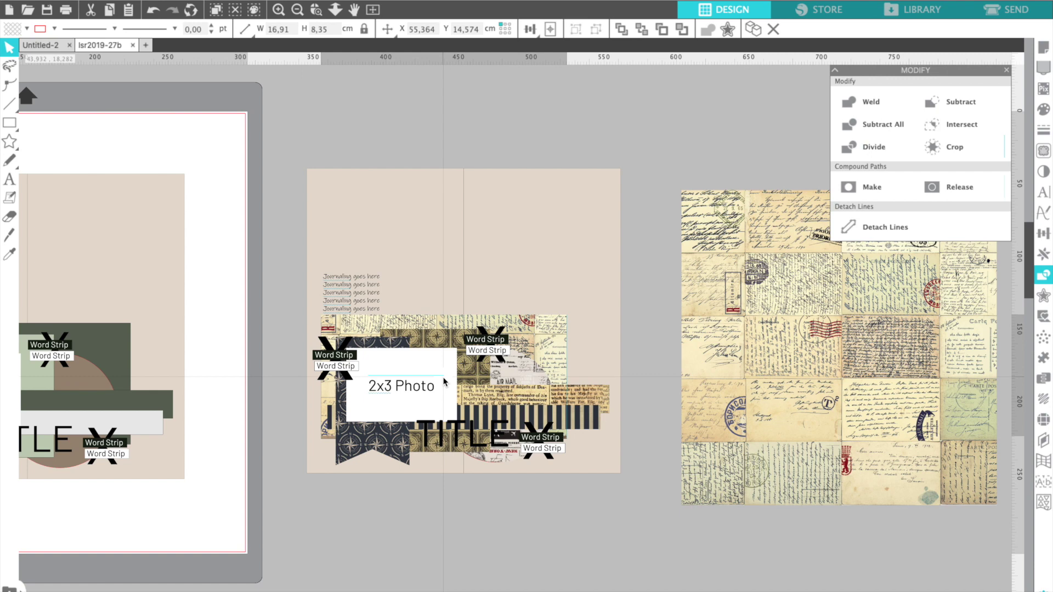
{"action": "left_click_drag", "start_coordinate": [444, 386], "coordinate": [462, 394]}
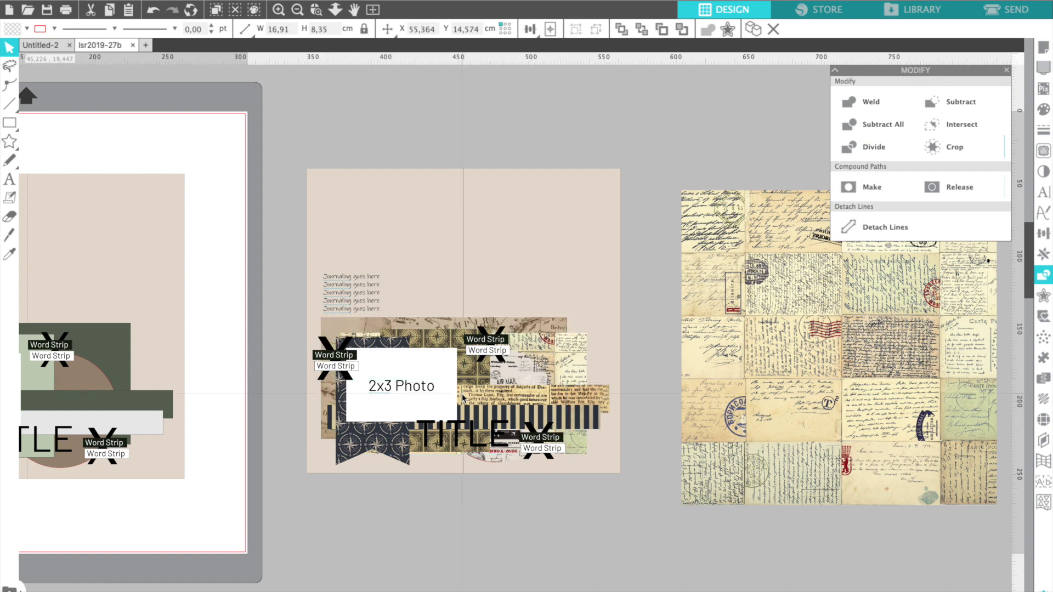
{"action": "left_click", "coordinate": [402, 325]}
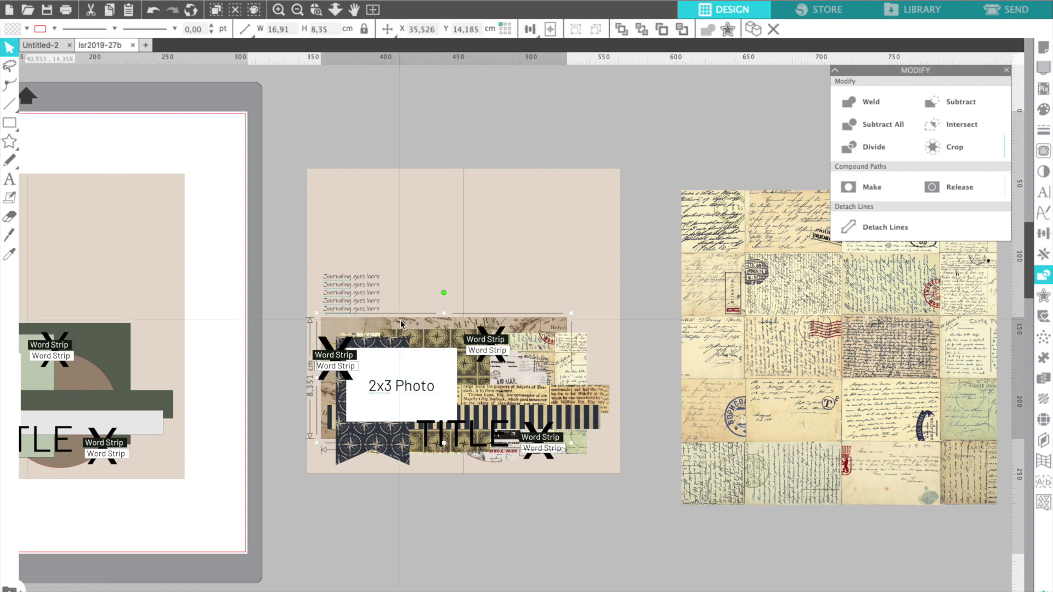
{"action": "key", "text": "Delete"}
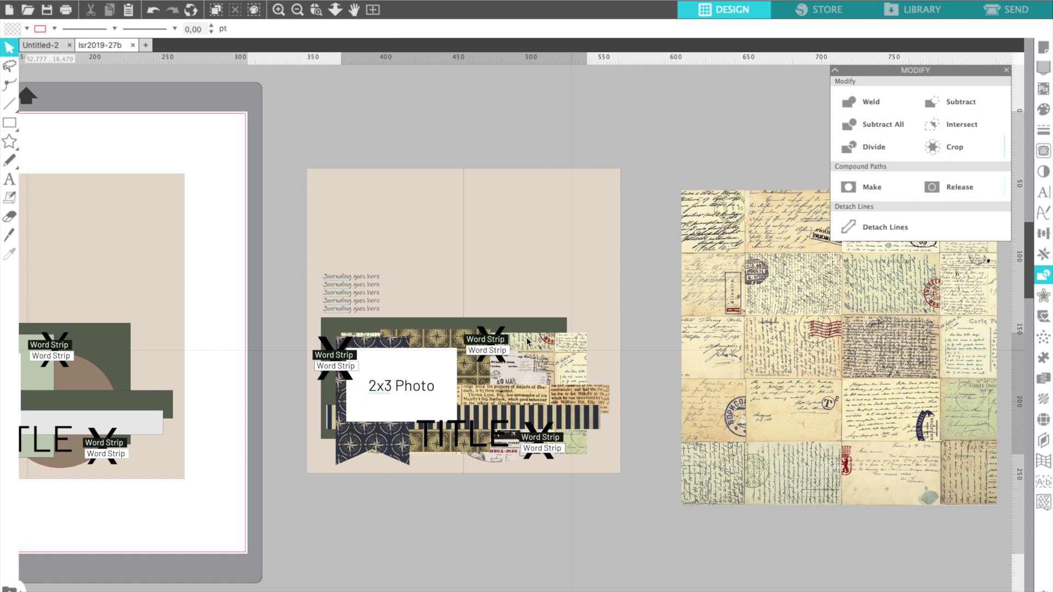
Nudge the postcard paper with the arrow keys until it lines up over the dark-green mat
{"action": "left_click", "coordinate": [528, 341]}
{"action": "key", "text": "Up"}
{"action": "key", "text": "Up"}
{"action": "key", "text": "Up"}
{"action": "key", "text": "Up"}
{"action": "key", "text": "Up"}
{"action": "key", "text": "Up"}
{"action": "key", "text": "Up"}
{"action": "key", "text": "Up"}
{"action": "key", "text": "Up"}
{"action": "key", "text": "Up"}
{"action": "key", "text": "Left"}
{"action": "key", "text": "Left"}
{"action": "key", "text": "Left"}
{"action": "key", "text": "Left"}
{"action": "key", "text": "Left"}
{"action": "key", "text": "Left"}
{"action": "key", "text": "Left"}
{"action": "key", "text": "Left"}
{"action": "key", "text": "Left"}
{"action": "key", "text": "Left"}
{"action": "key", "text": "Left"}
{"action": "key", "text": "Left"}
{"action": "key", "text": "Left"}
{"action": "key", "text": "Left"}
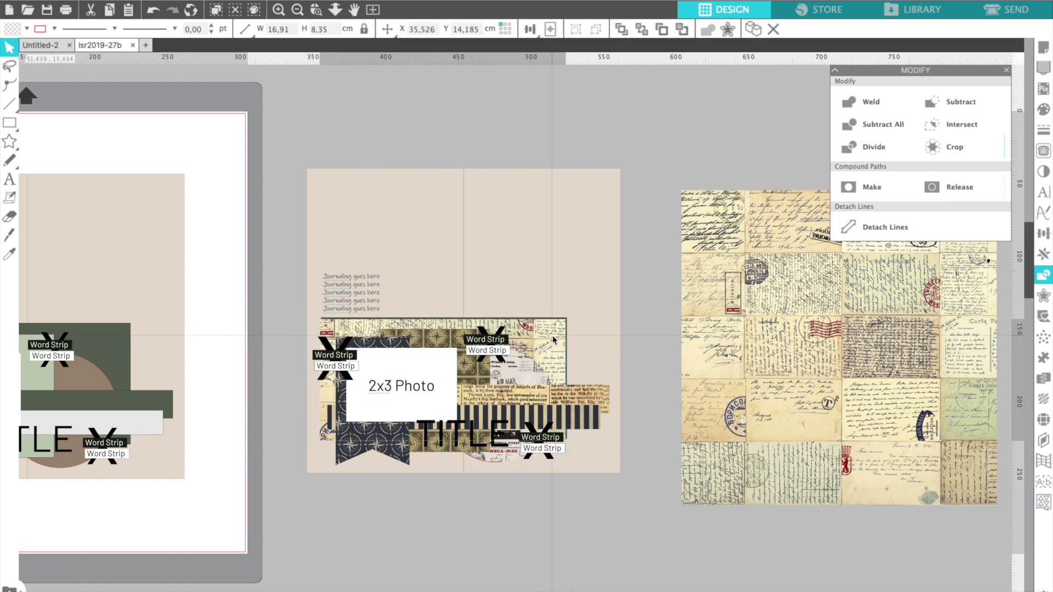
{"action": "key", "text": "Up"}
{"action": "key", "text": "Up"}
{"action": "key", "text": "Right"}
{"action": "key", "text": "Right"}
{"action": "key", "text": "Up"}
{"action": "key", "text": "Up"}
{"action": "key", "text": "Left"}
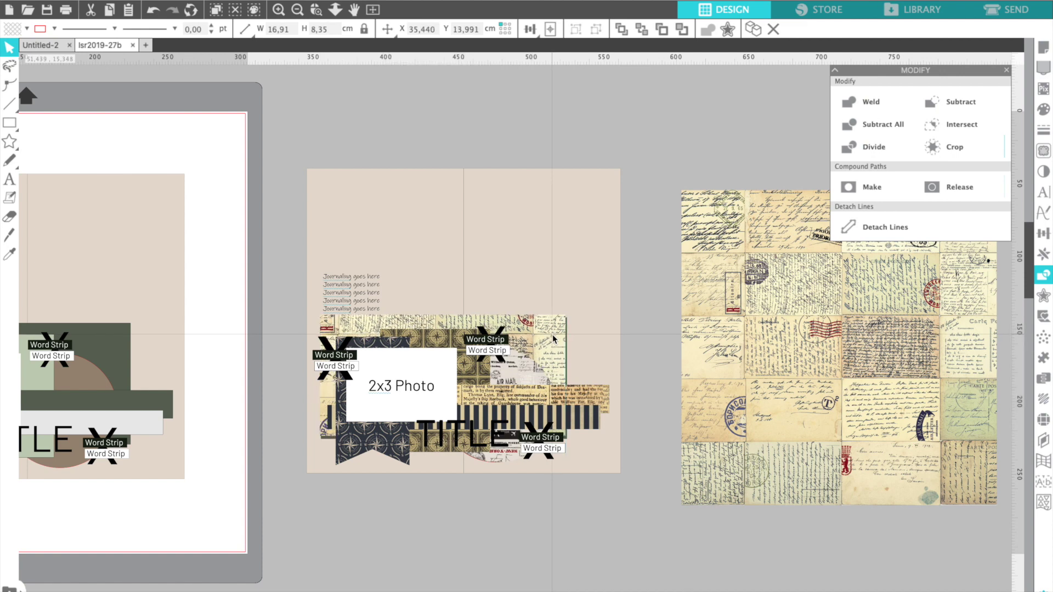
{"action": "key", "text": "Down"}
{"action": "key", "text": "Down"}
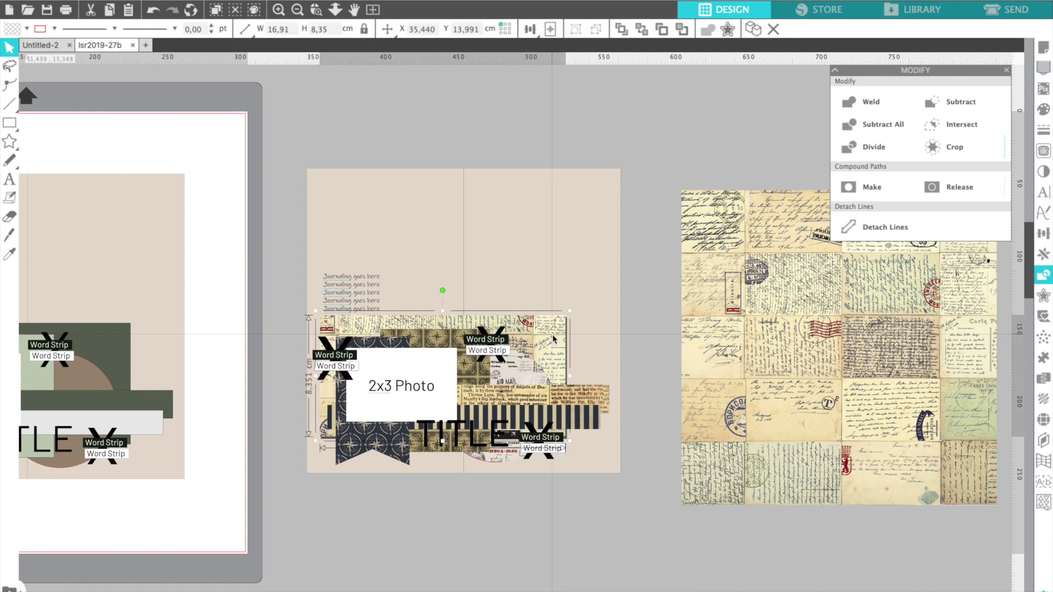
{"action": "key", "text": "Right"}
{"action": "key", "text": "Right"}
{"action": "key", "text": "Right"}
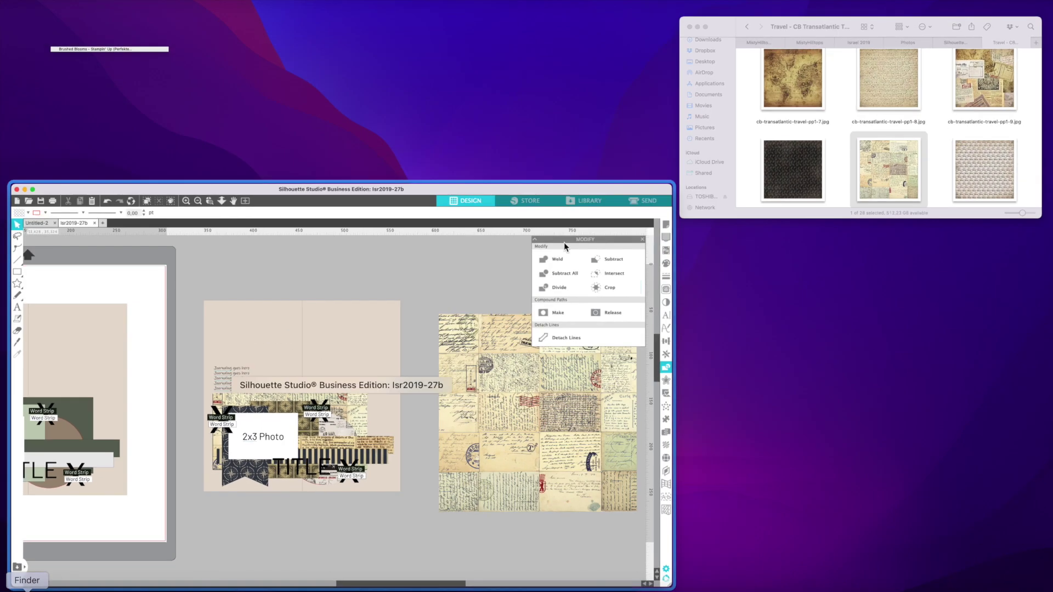
{"action": "left_click", "coordinate": [848, 177]}
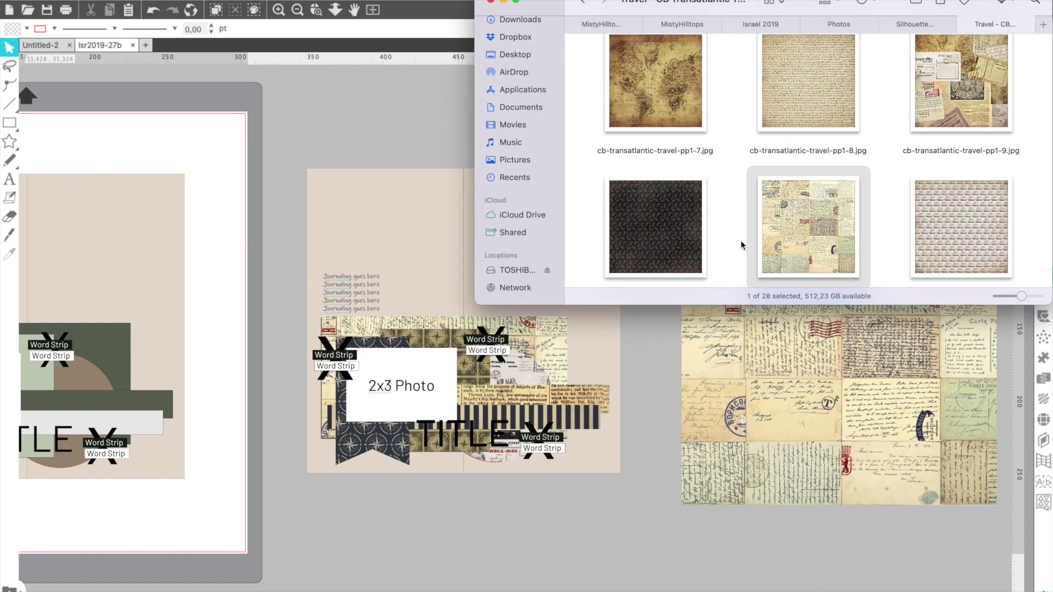
Scroll the Transatlantic Travel folder and try dragging the pp1-4 paper onto the canvas
{"action": "scroll", "coordinate": [741, 243], "scroll_direction": "down", "scroll_amount": 5}
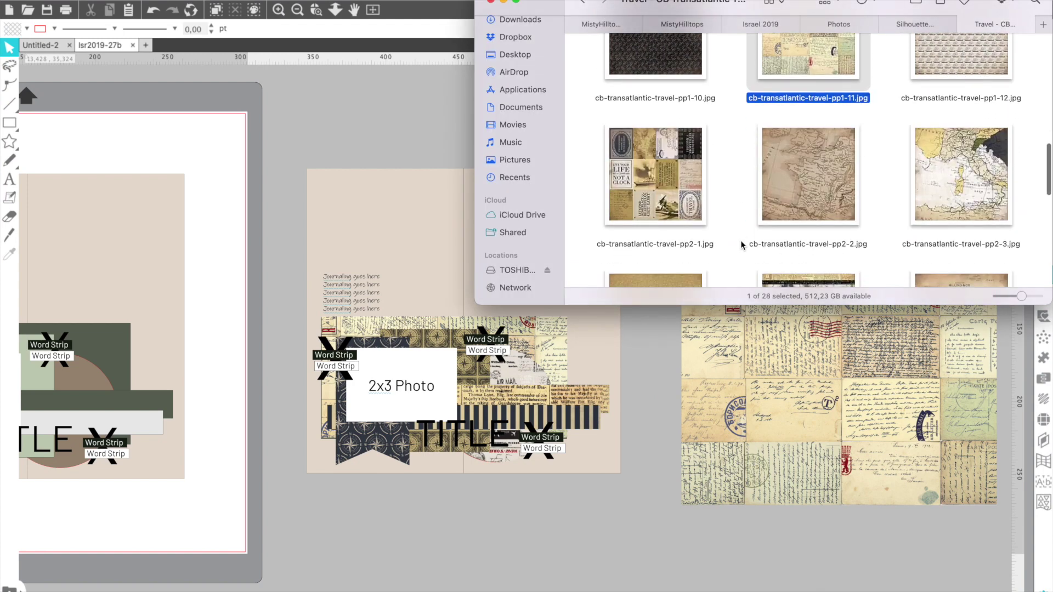
{"action": "scroll", "coordinate": [741, 243], "scroll_direction": "up", "scroll_amount": 1}
{"action": "scroll", "coordinate": [741, 243], "scroll_direction": "up", "scroll_amount": 5}
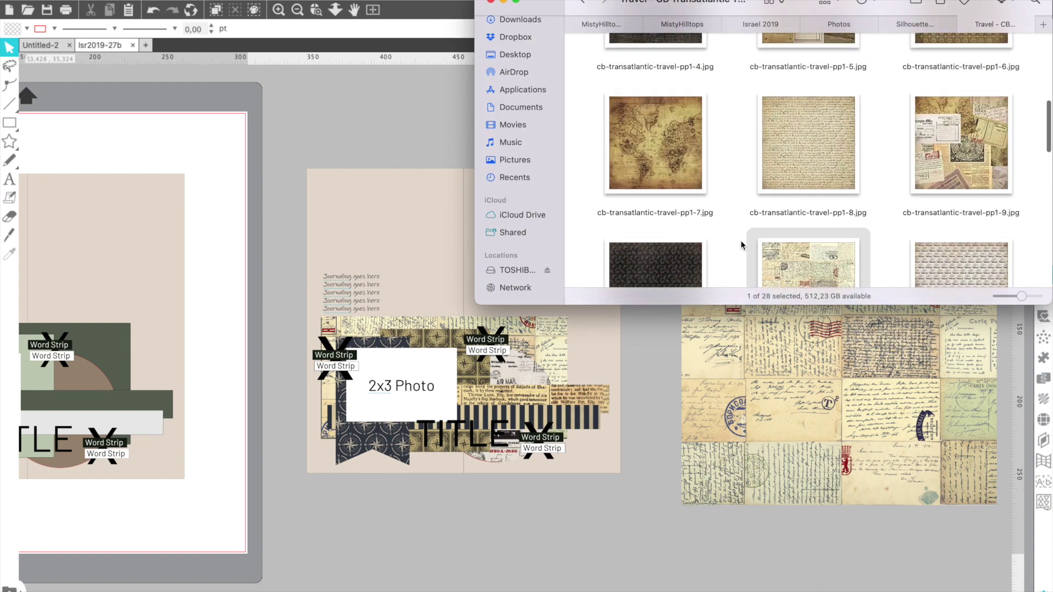
{"action": "scroll", "coordinate": [741, 246], "scroll_direction": "up", "scroll_amount": 2}
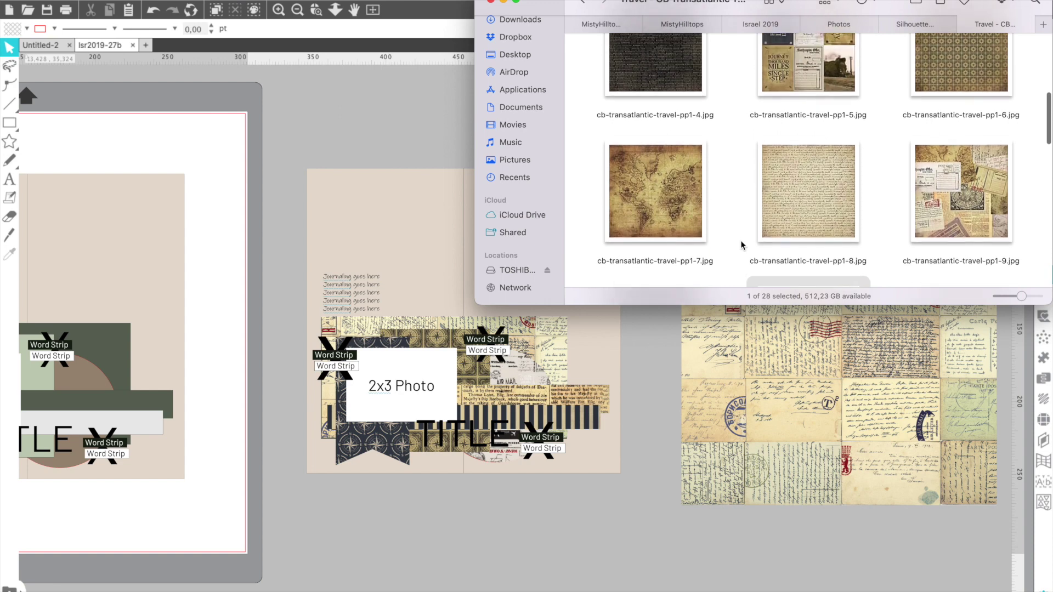
{"action": "left_click", "coordinate": [634, 70]}
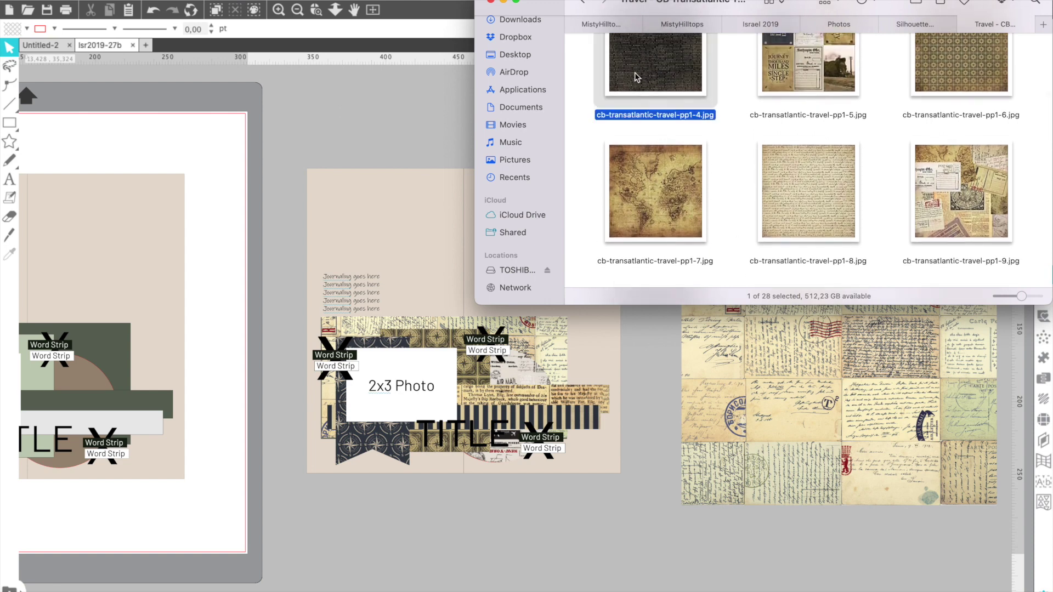
{"action": "left_click_drag", "start_coordinate": [634, 72], "coordinate": [774, 428]}
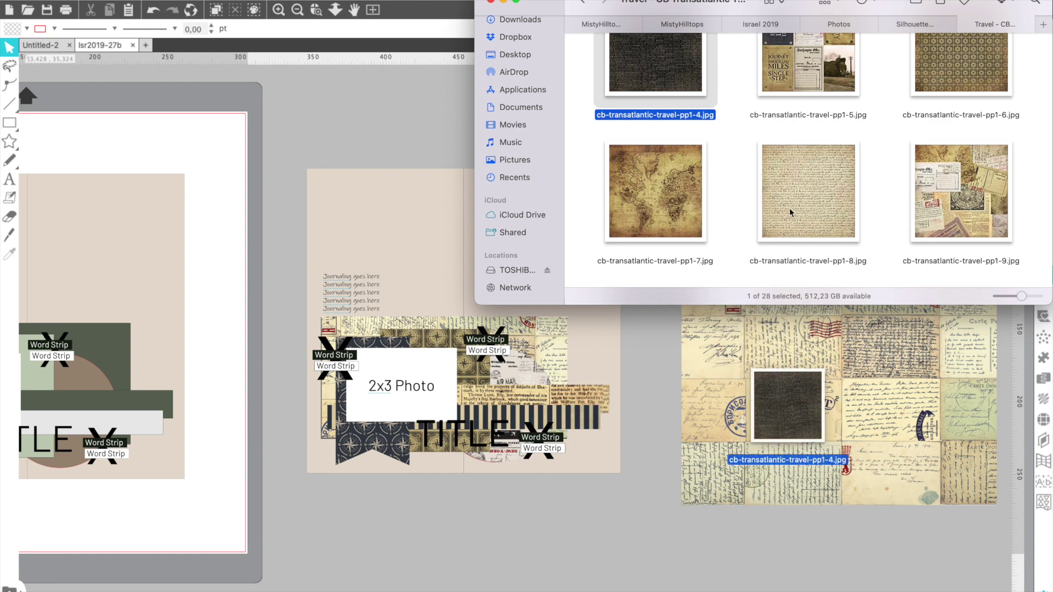
Drag the dark floral cb-transatlantic-travel-pp2-12.jpg onto the canvas over the postcard sheet
{"action": "scroll", "coordinate": [755, 206], "scroll_direction": "down", "scroll_amount": 3}
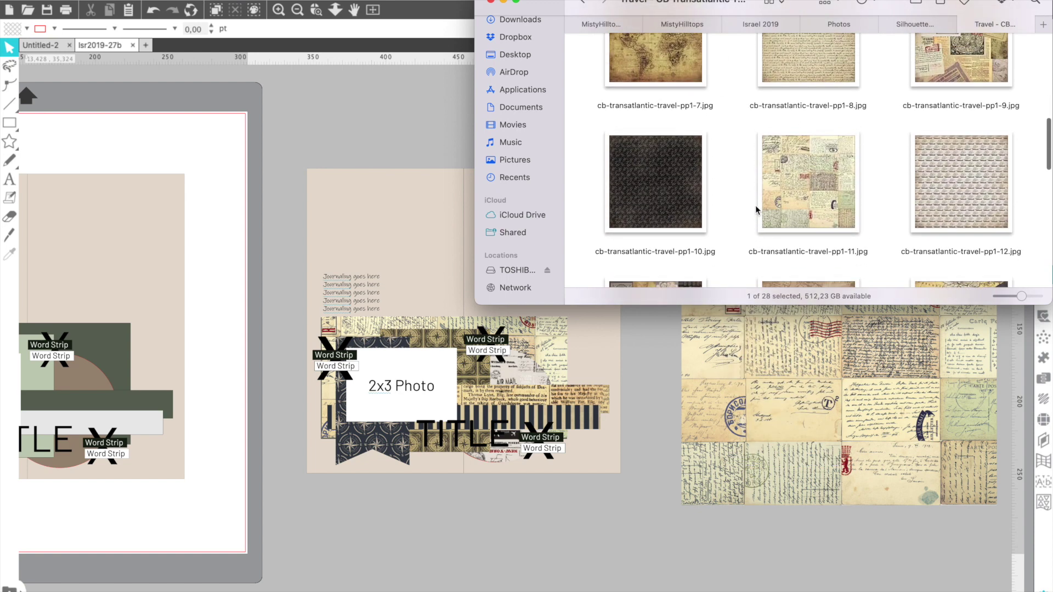
{"action": "scroll", "coordinate": [756, 209], "scroll_direction": "down", "scroll_amount": 10}
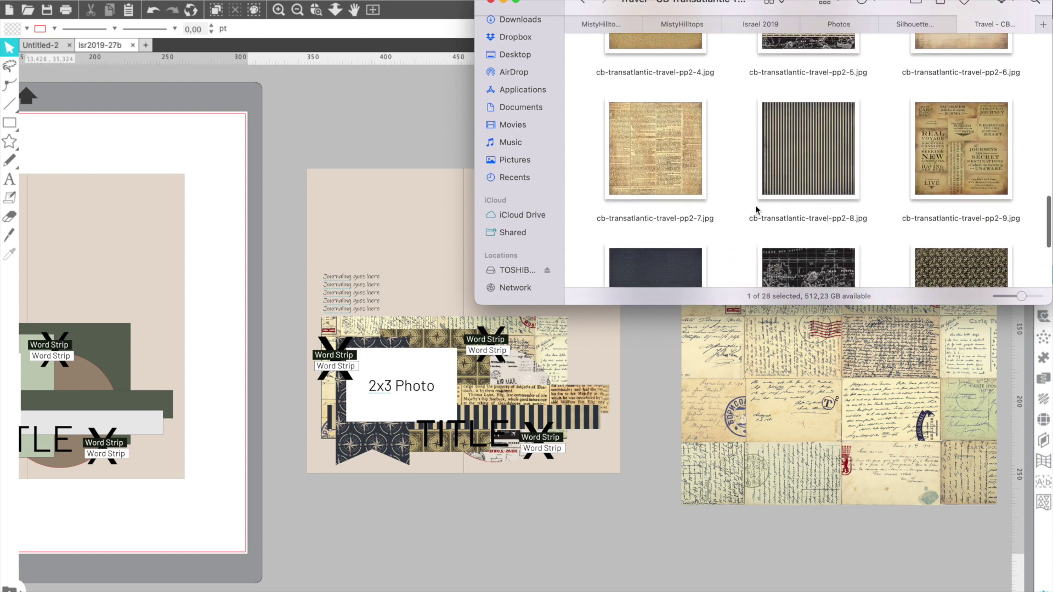
{"action": "scroll", "coordinate": [755, 205], "scroll_direction": "down", "scroll_amount": 3}
{"action": "scroll", "coordinate": [755, 205], "scroll_direction": "up", "scroll_amount": 2}
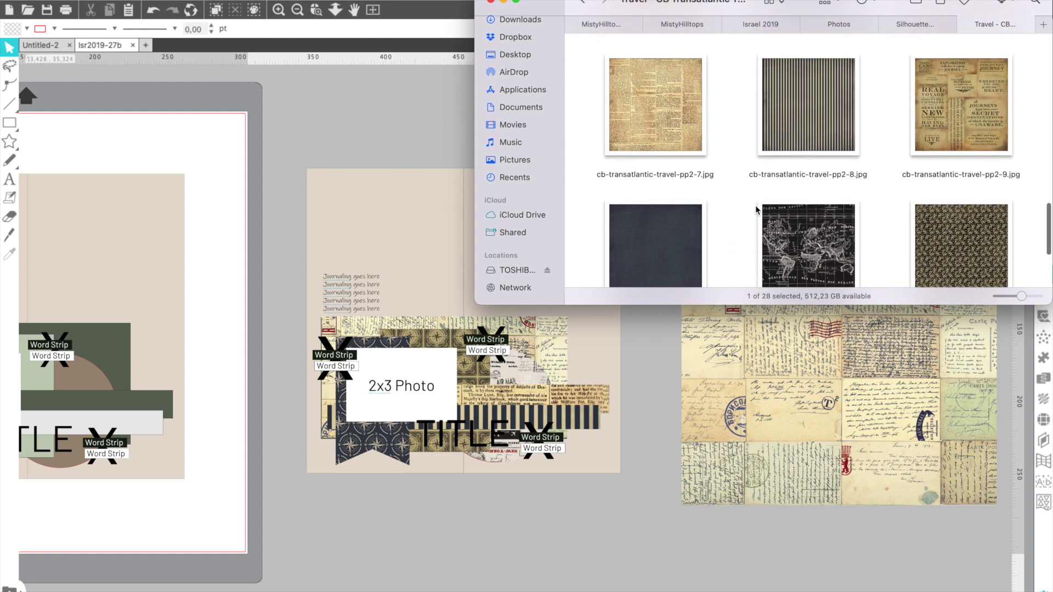
{"action": "left_click", "coordinate": [960, 243]}
{"action": "left_click_drag", "start_coordinate": [960, 243], "coordinate": [866, 371]}
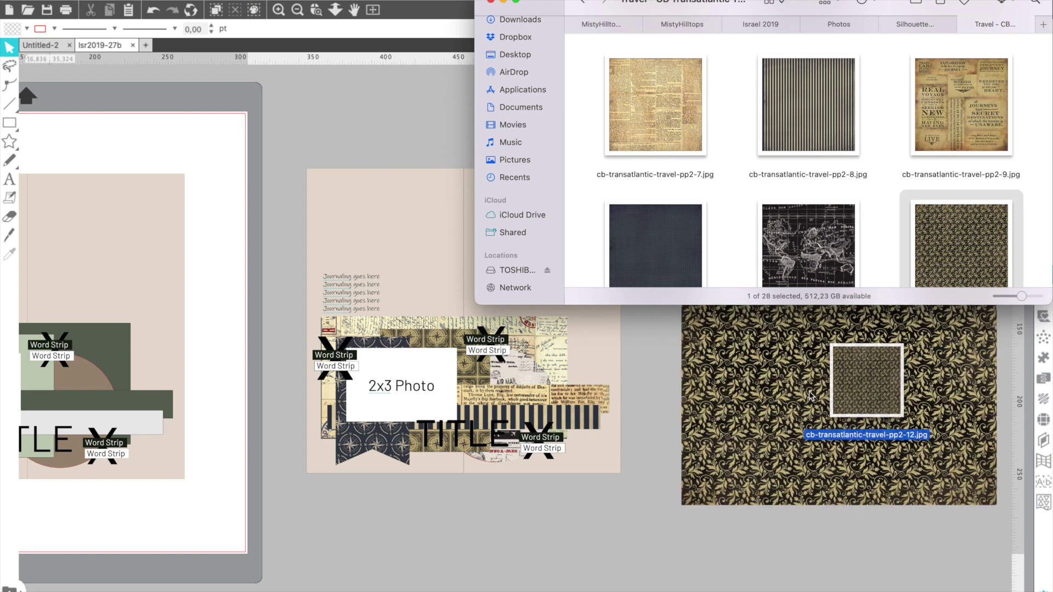
{"action": "left_click_drag", "start_coordinate": [810, 396], "coordinate": [767, 401]}
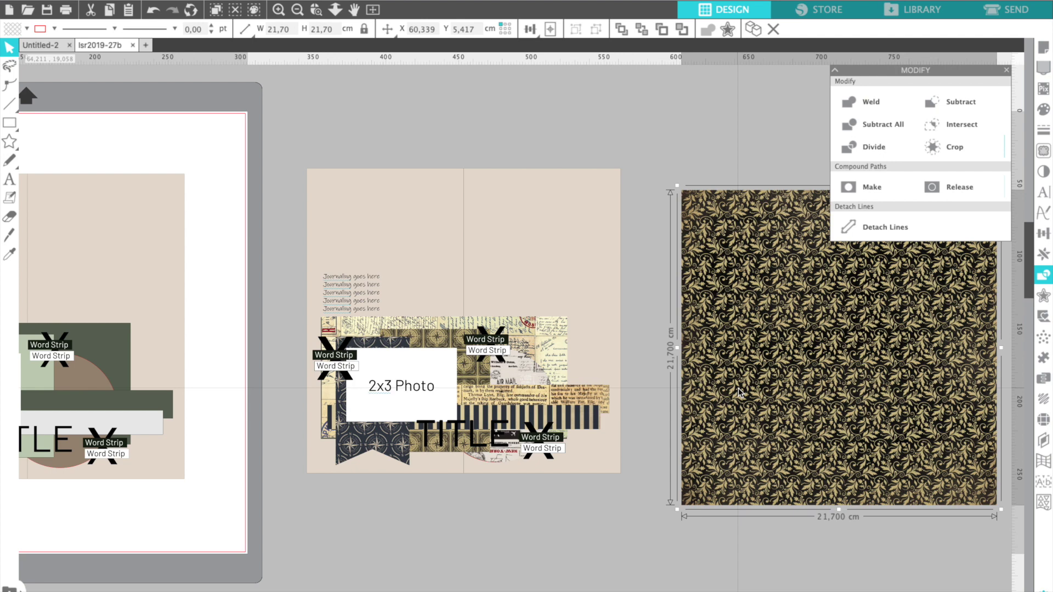
Copy the floral paper and the brown circle, stacking the circle copy on the floral paper
{"action": "key", "text": "ctrl+c"}
{"action": "key", "text": "ctrl+v"}
{"action": "left_click_drag", "start_coordinate": [708, 398], "coordinate": [581, 496]}
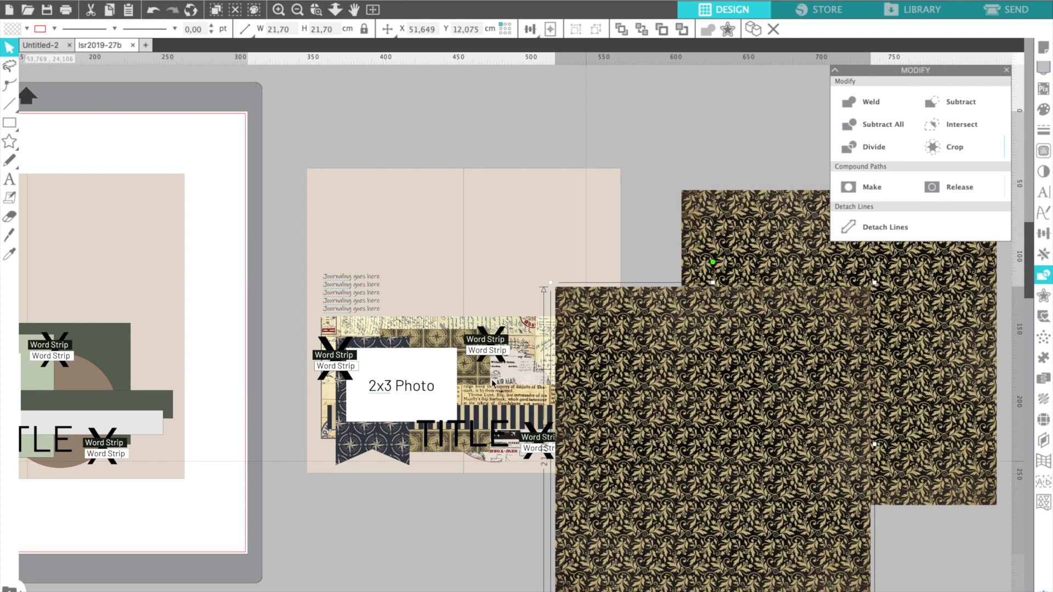
{"action": "left_click", "coordinate": [86, 379]}
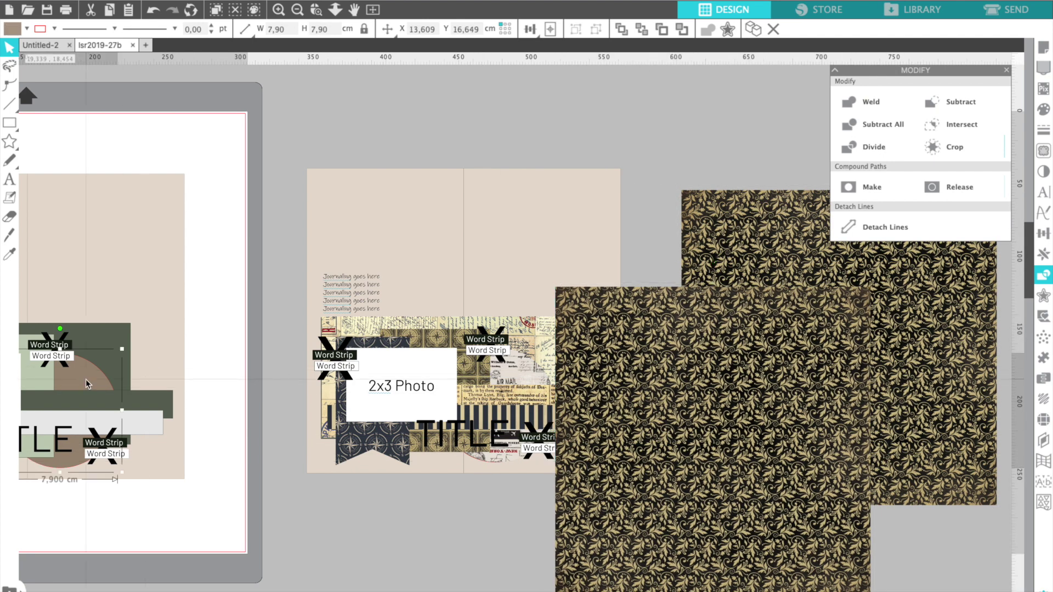
{"action": "key", "text": "ctrl+c"}
{"action": "key", "text": "ctrl+v"}
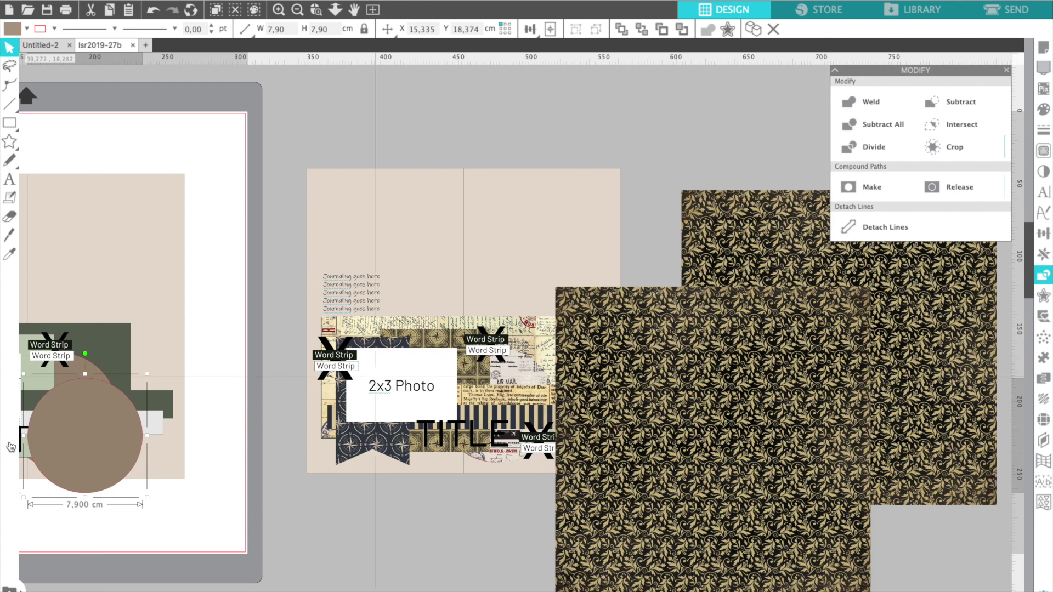
{"action": "left_click_drag", "start_coordinate": [629, 436], "coordinate": [654, 445]}
Crop the floral paper to the 7,90 cm circle and position it over the 2x3 Photo area
{"action": "left_click", "coordinate": [752, 515]}
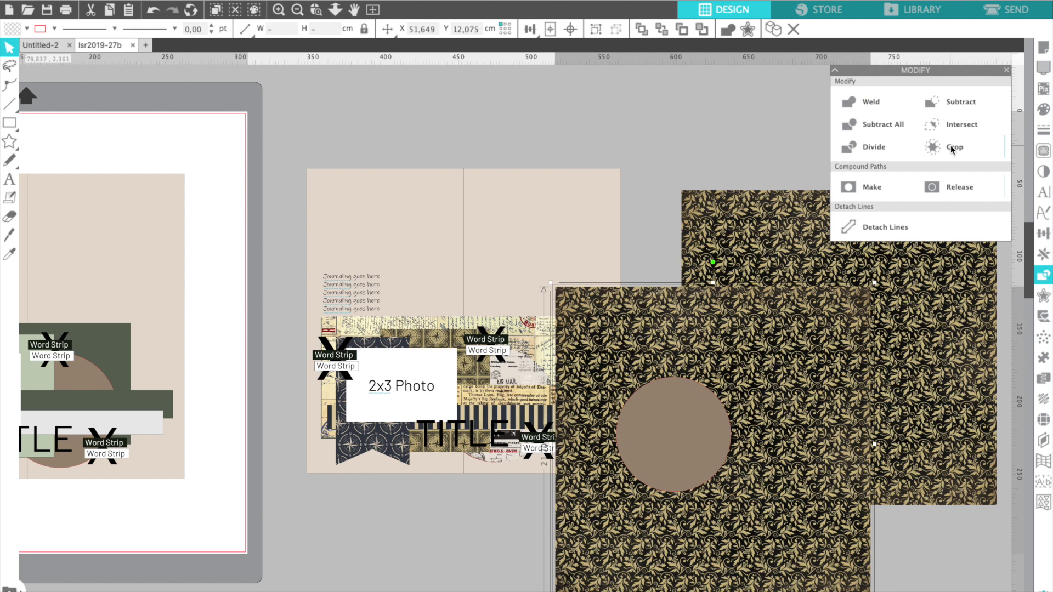
{"action": "left_click", "coordinate": [953, 148]}
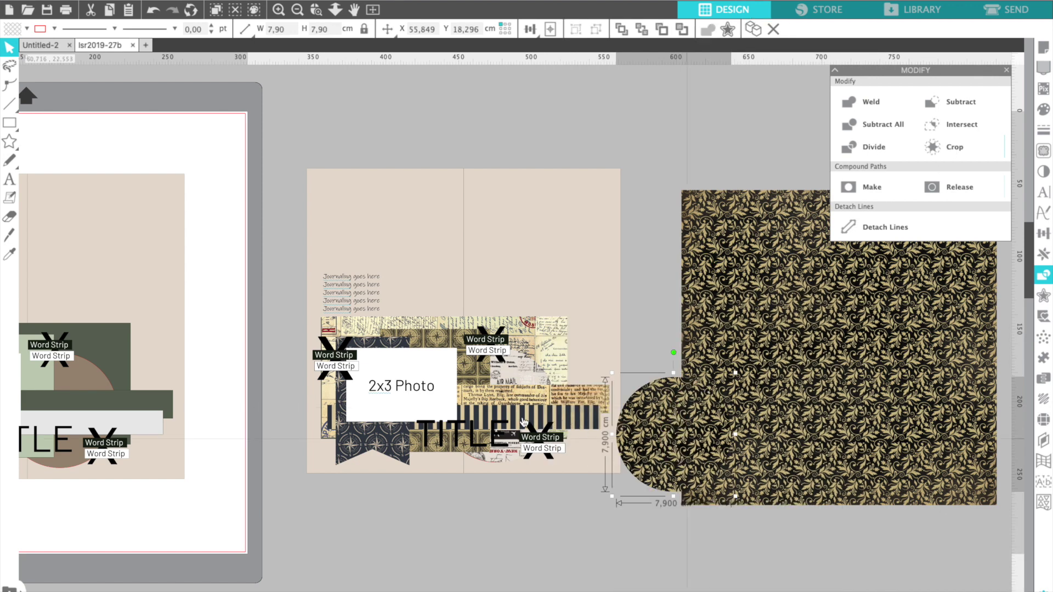
{"action": "left_click_drag", "start_coordinate": [523, 422], "coordinate": [516, 417]}
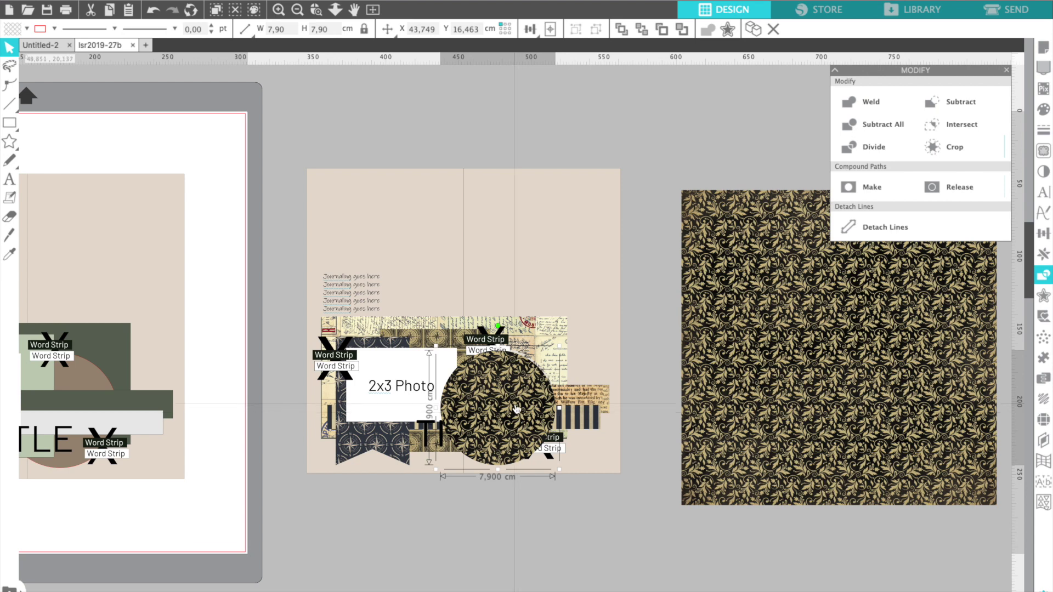
{"action": "left_click_drag", "start_coordinate": [516, 407], "coordinate": [517, 409]}
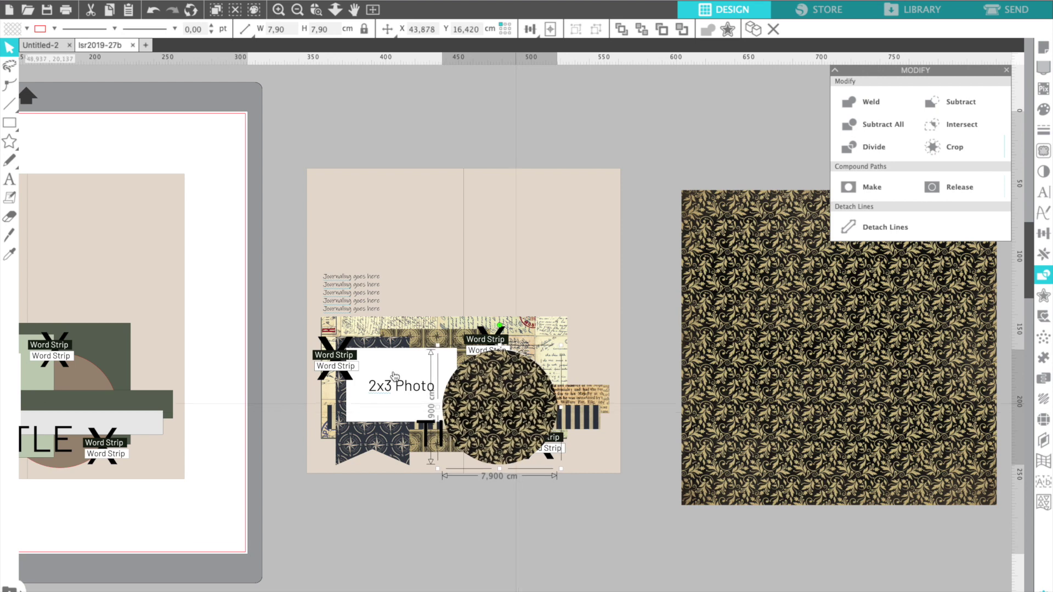
Select the Word Strips and newspaper clipping, nudging the clipping strip slightly right
{"action": "left_click", "coordinate": [336, 369]}
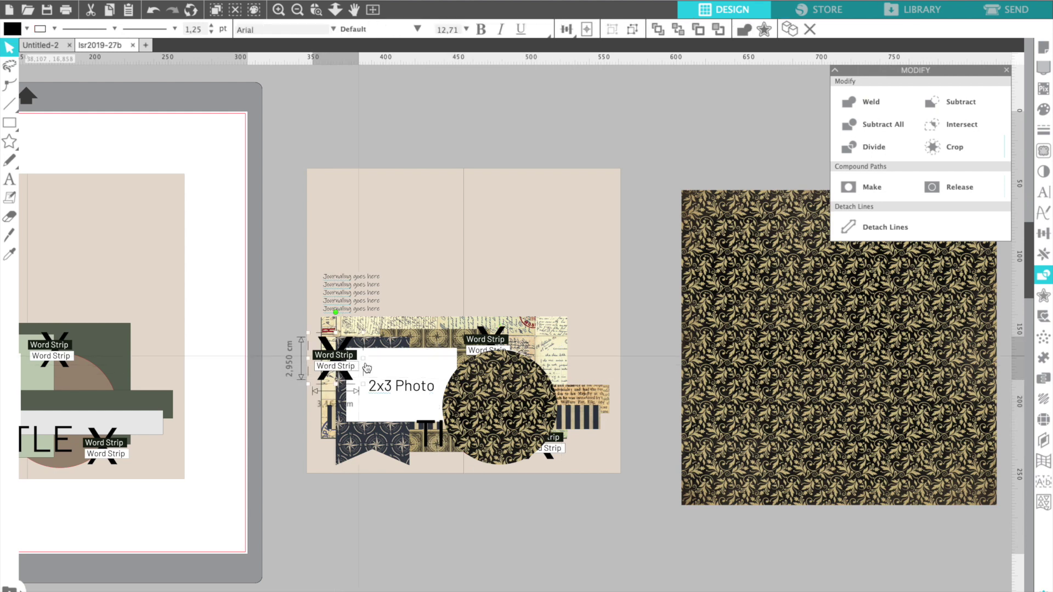
{"action": "left_click", "coordinate": [383, 392]}
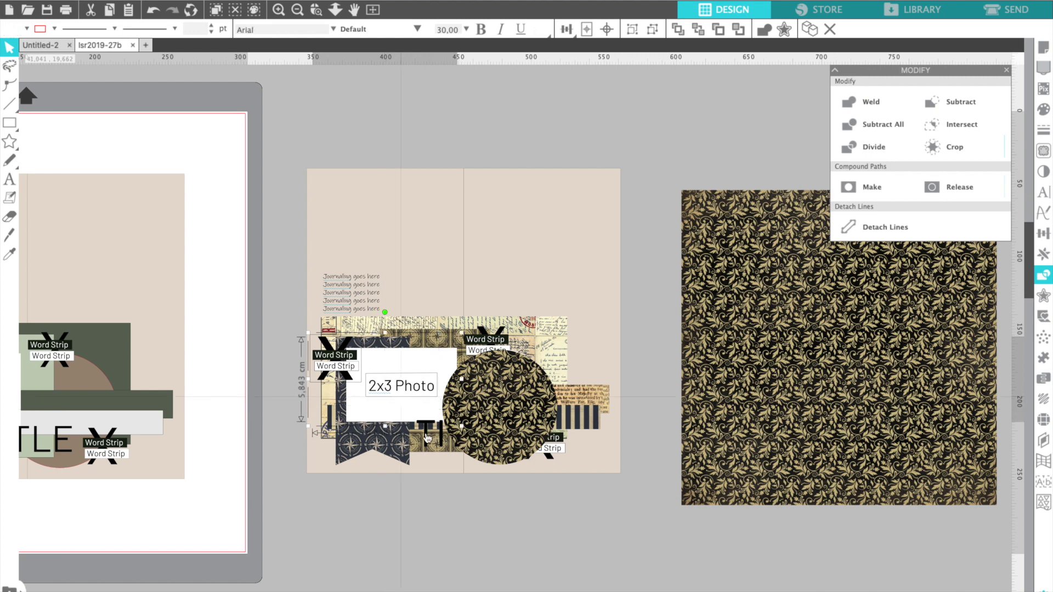
{"action": "left_click", "coordinate": [553, 448], "text": "shift"}
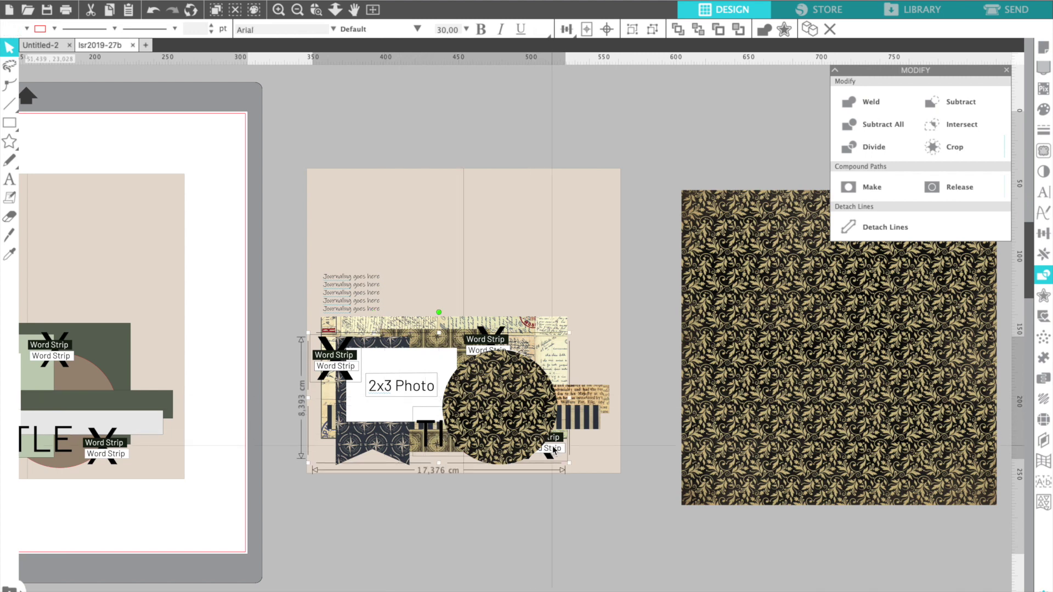
{"action": "left_click", "coordinate": [483, 344], "text": "shift"}
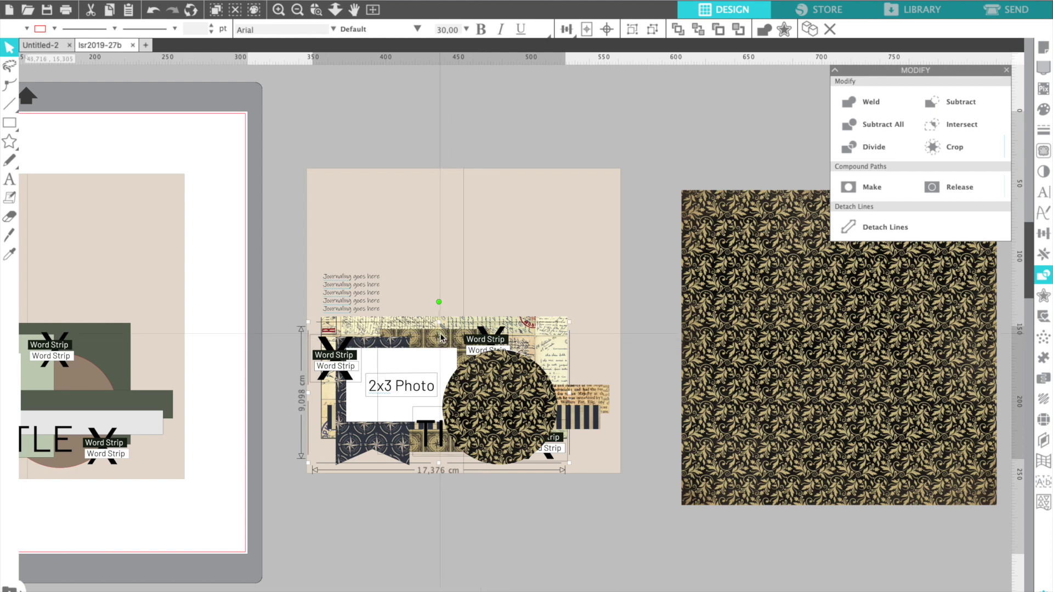
{"action": "left_click", "coordinate": [592, 402], "text": "shift"}
{"action": "left_click_drag", "start_coordinate": [594, 403], "coordinate": [596, 401]}
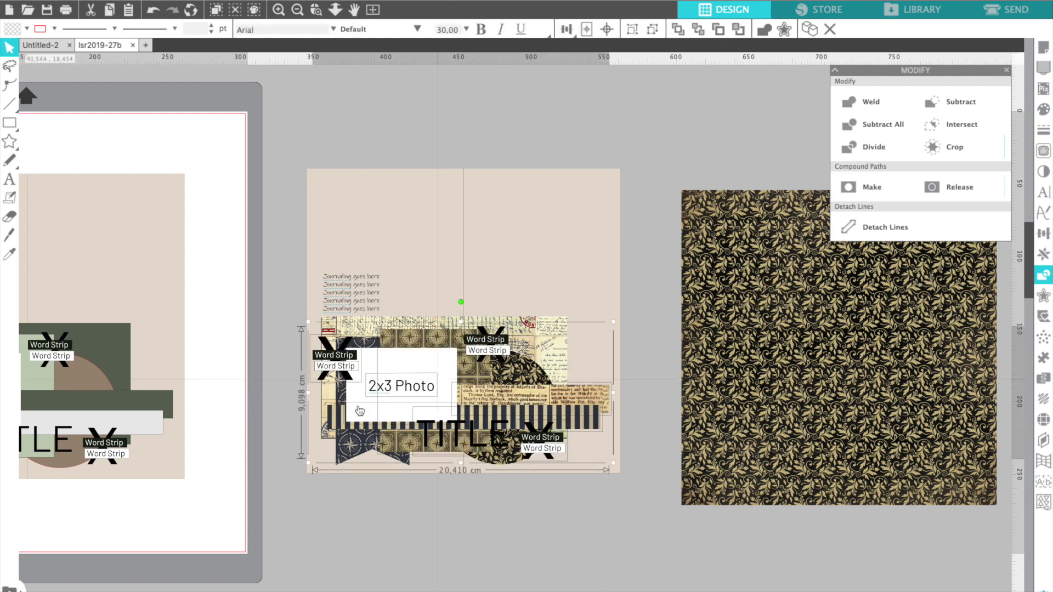
Layer the navy banner piece forward with Bring to Front, then Bring Forward
{"action": "left_click", "coordinate": [371, 499]}
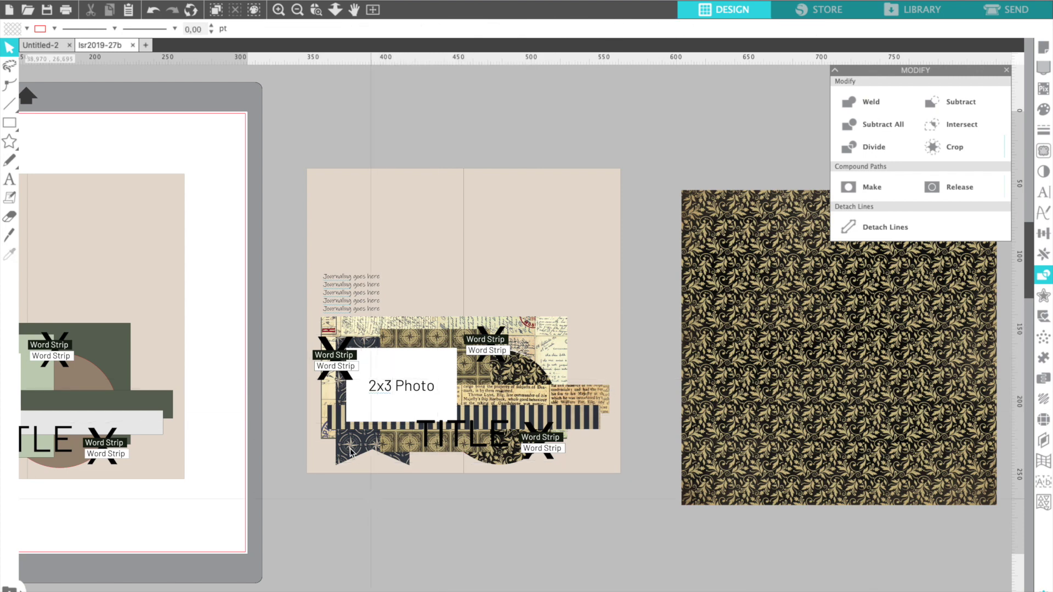
{"action": "left_click", "coordinate": [350, 450]}
{"action": "right_click", "coordinate": [349, 450]}
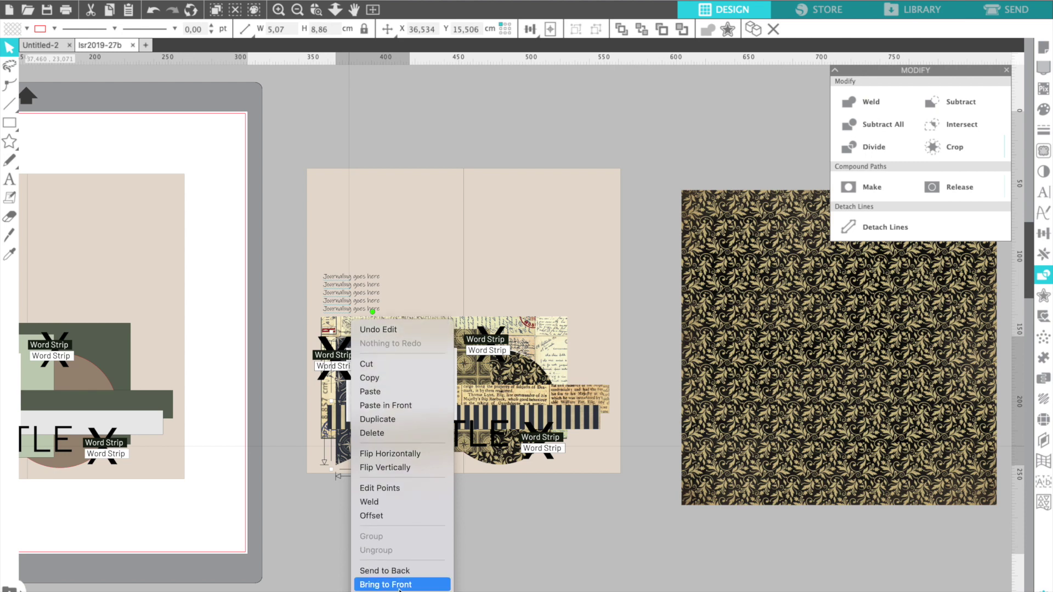
{"action": "left_click", "coordinate": [400, 585]}
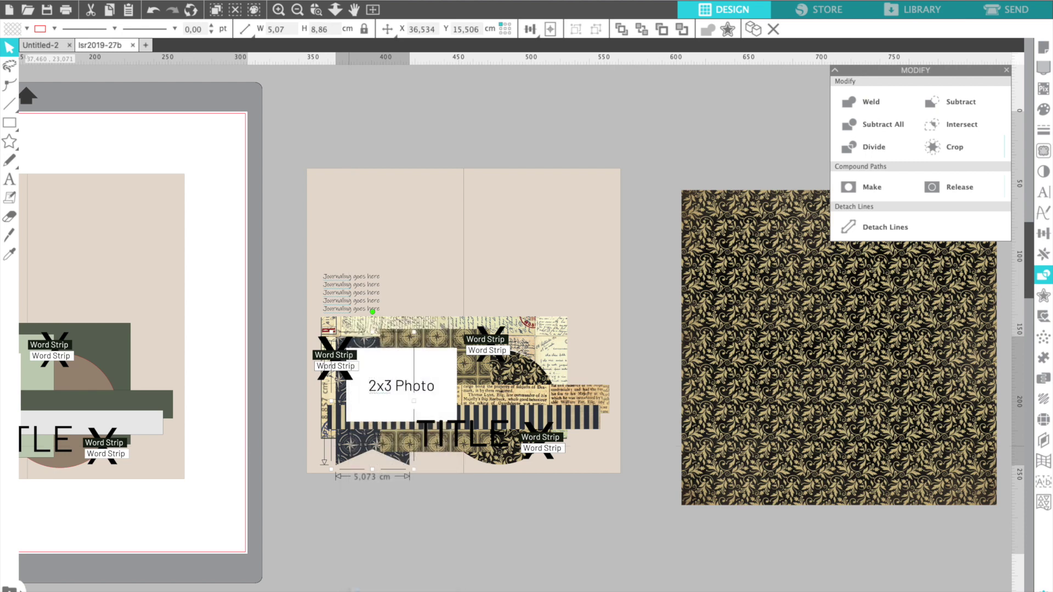
{"action": "right_click", "coordinate": [351, 447]}
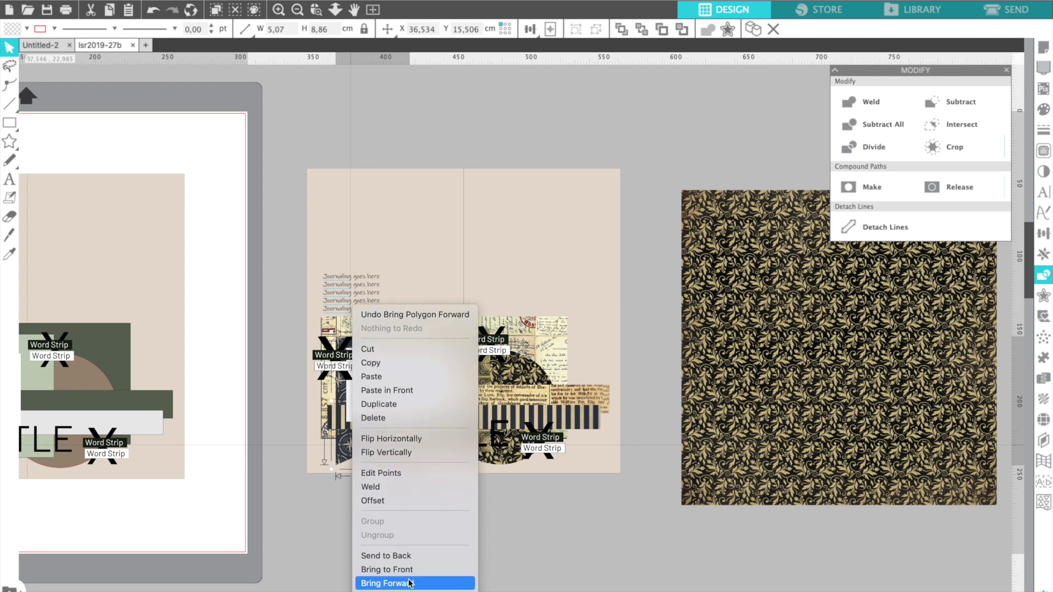
{"action": "left_click", "coordinate": [409, 584]}
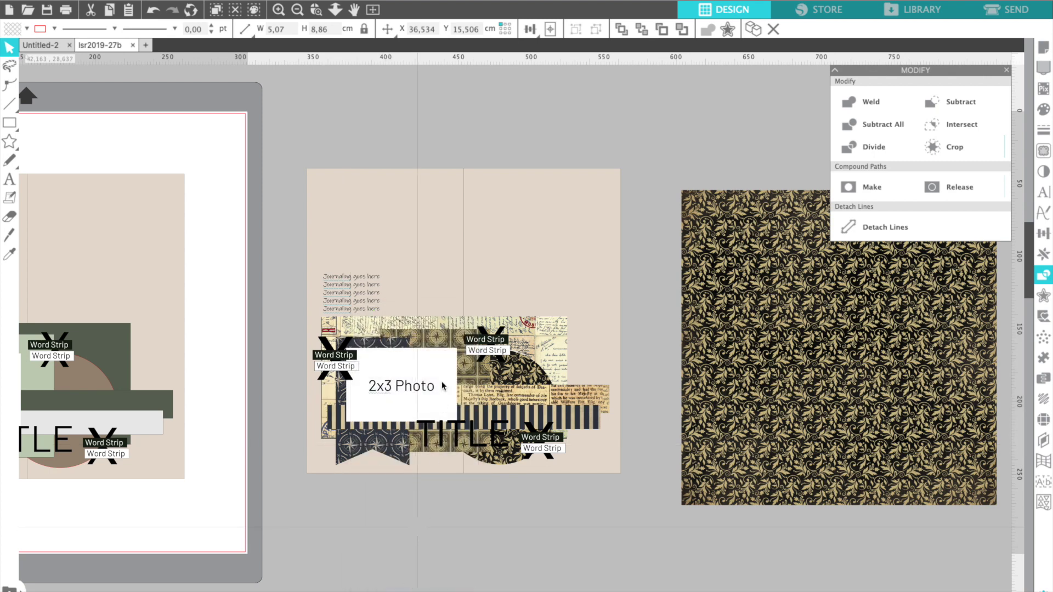
{"action": "key", "text": "Escape"}
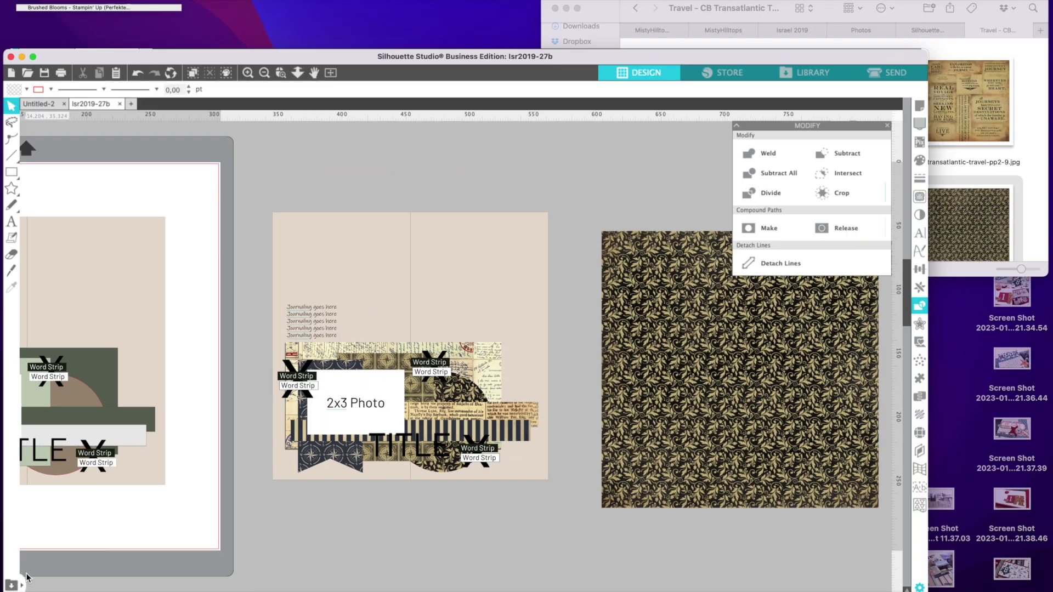
{"action": "left_click_drag", "start_coordinate": [713, 8], "coordinate": [593, 61]}
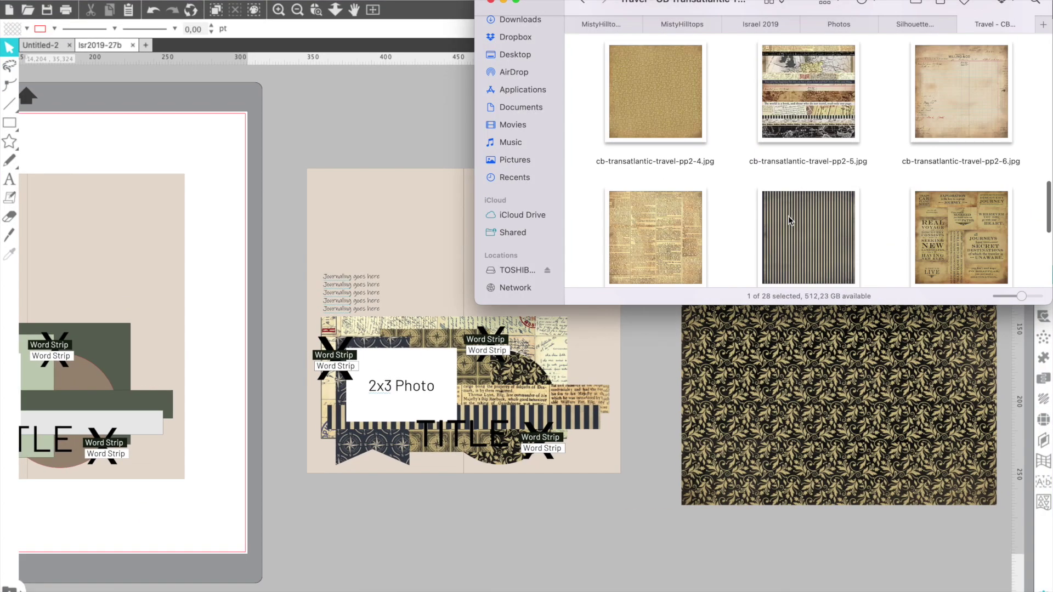
{"action": "scroll", "coordinate": [788, 215], "scroll_direction": "up", "scroll_amount": 10}
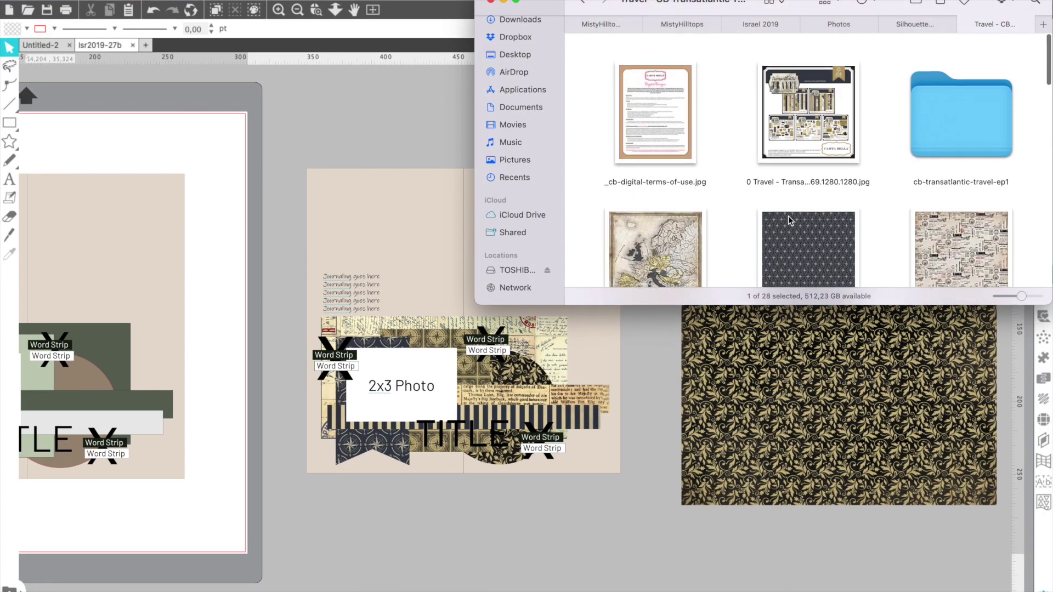
{"action": "double_click", "coordinate": [960, 113]}
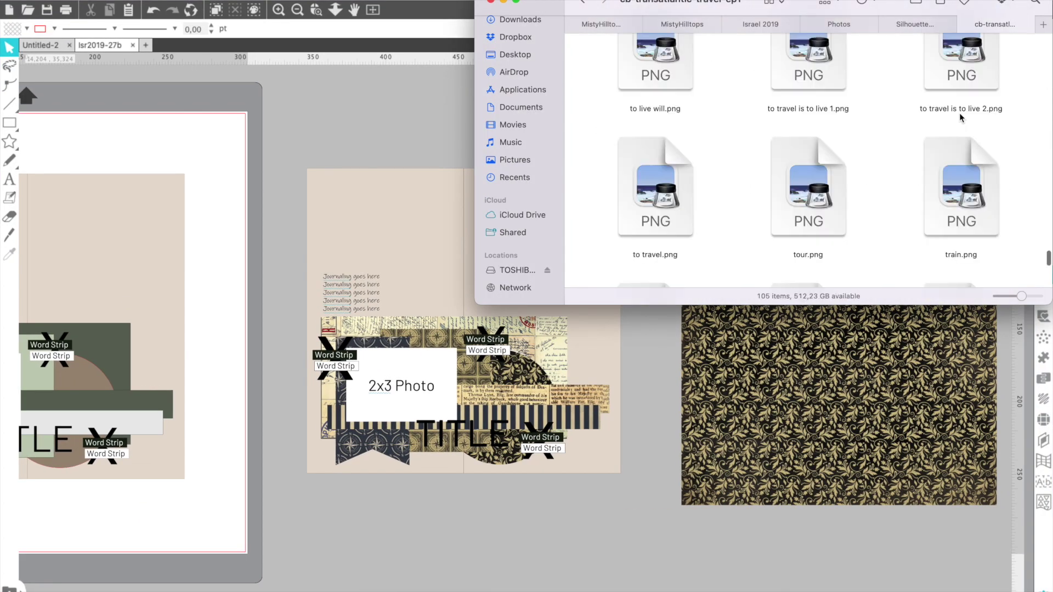
{"action": "scroll", "coordinate": [923, 153], "scroll_direction": "up", "scroll_amount": 5}
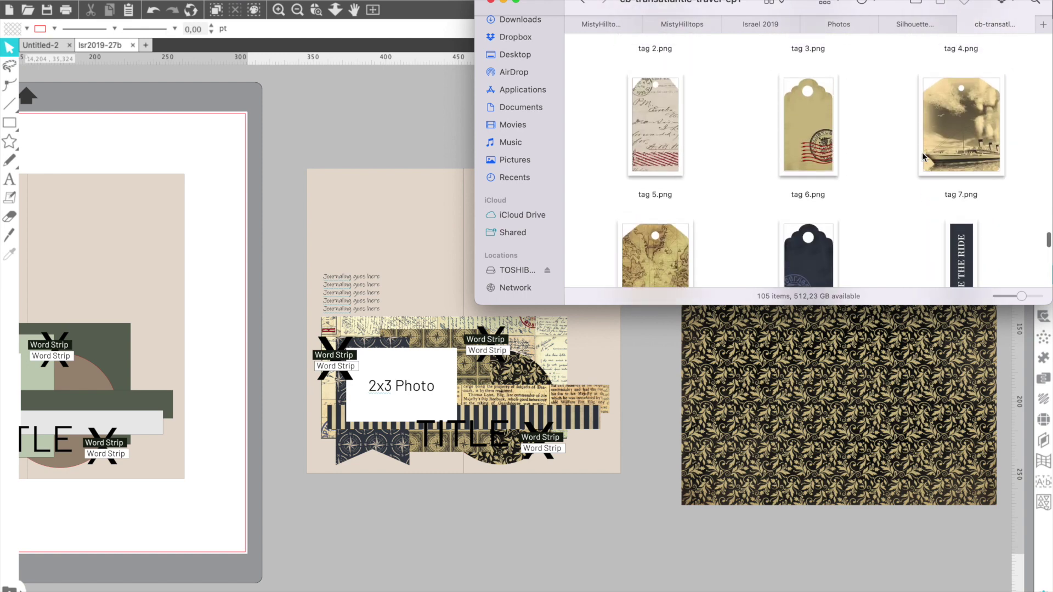
{"action": "scroll", "coordinate": [923, 152], "scroll_direction": "up", "scroll_amount": 8}
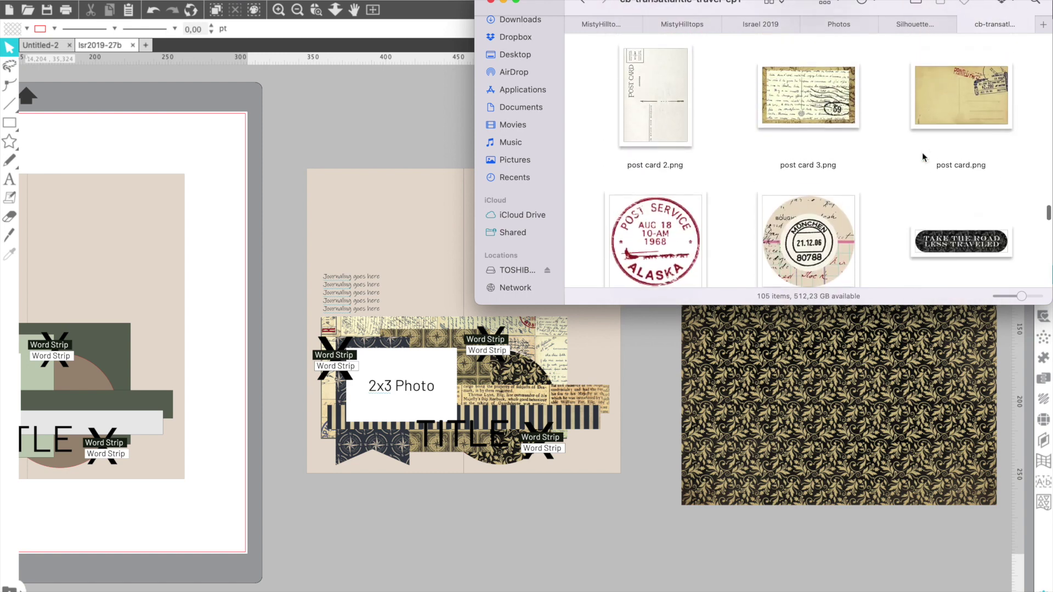
{"action": "scroll", "coordinate": [922, 153], "scroll_direction": "up", "scroll_amount": 8}
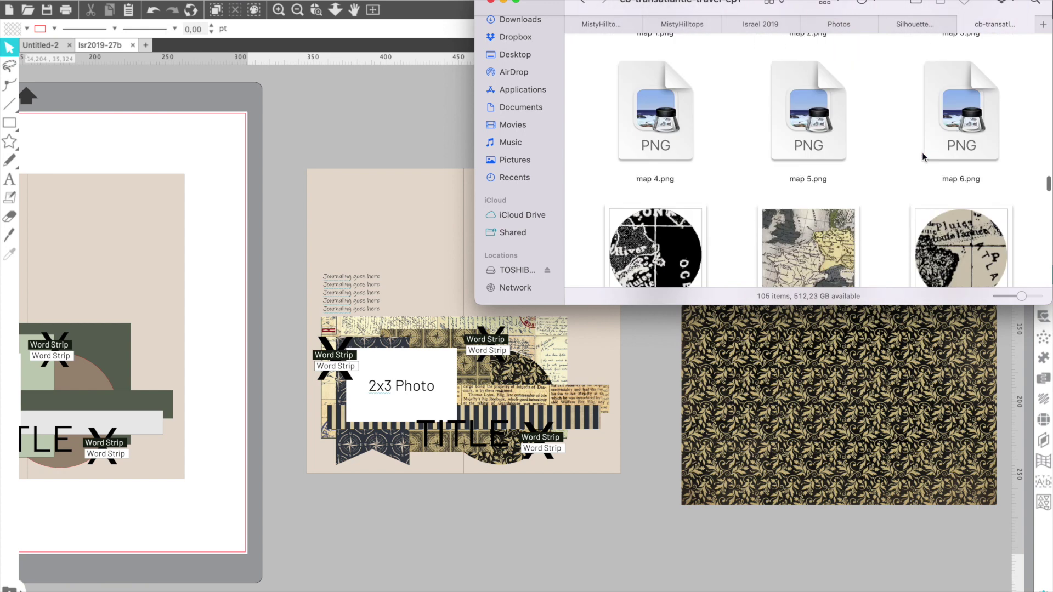
{"action": "scroll", "coordinate": [923, 157], "scroll_direction": "up", "scroll_amount": 8}
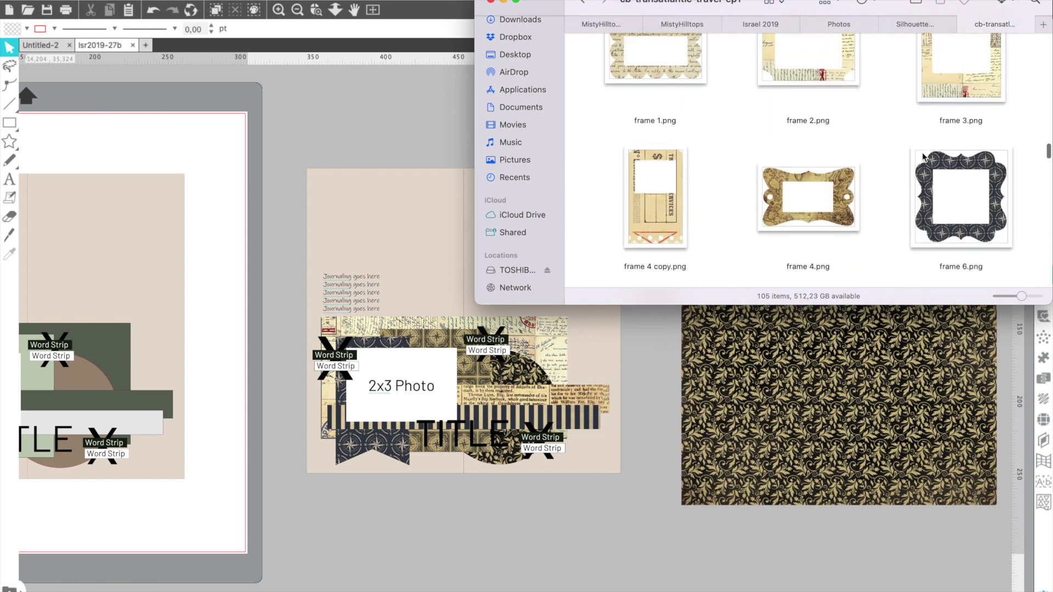
{"action": "scroll", "coordinate": [806, 243], "scroll_direction": "down", "scroll_amount": 8}
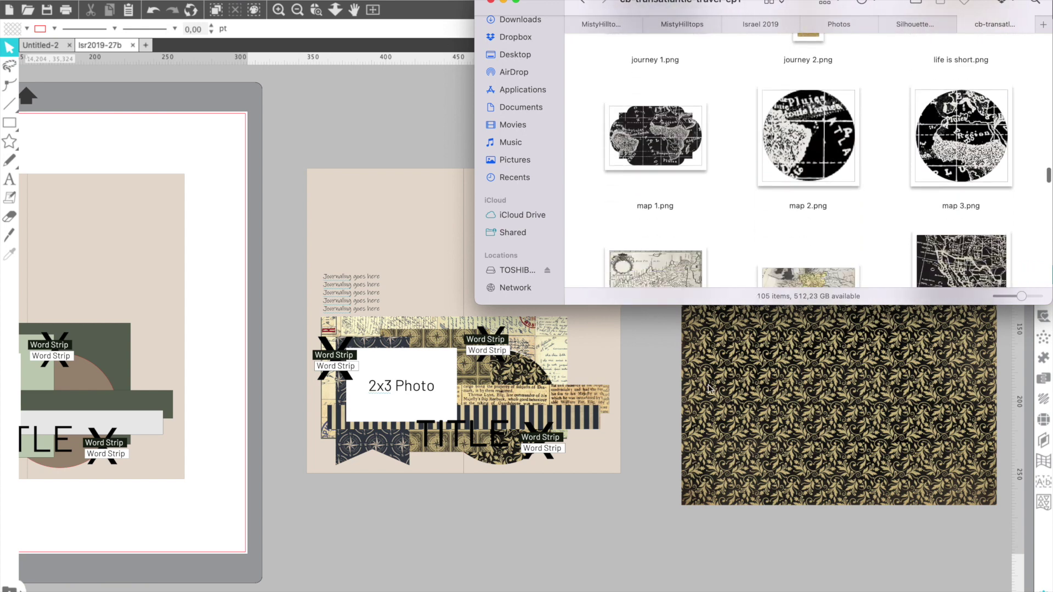
{"action": "left_click", "coordinate": [649, 473]}
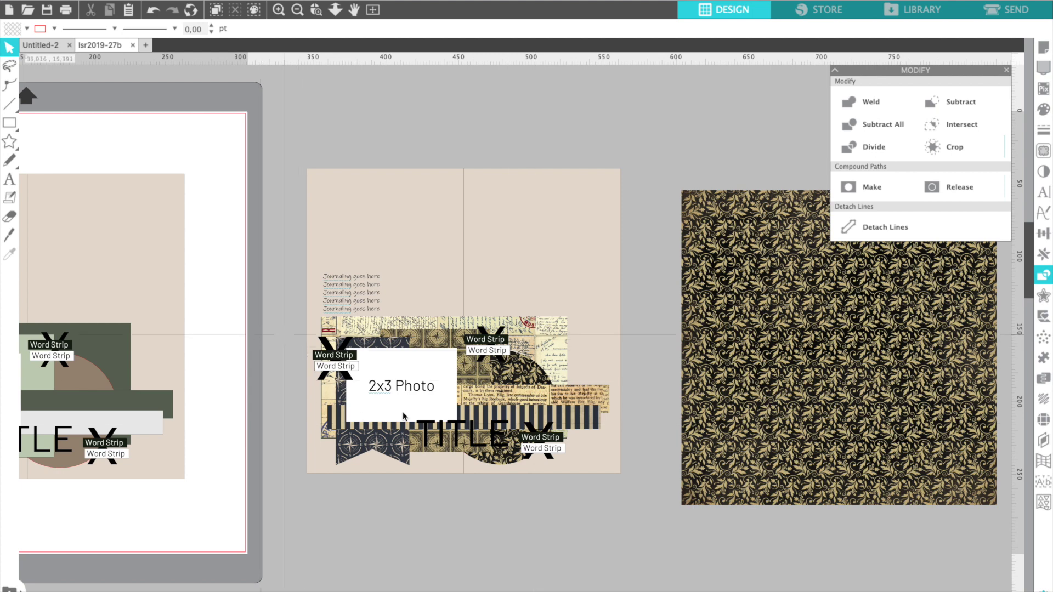
{"action": "scroll", "coordinate": [495, 415], "scroll_direction": "left", "scroll_amount": 10}
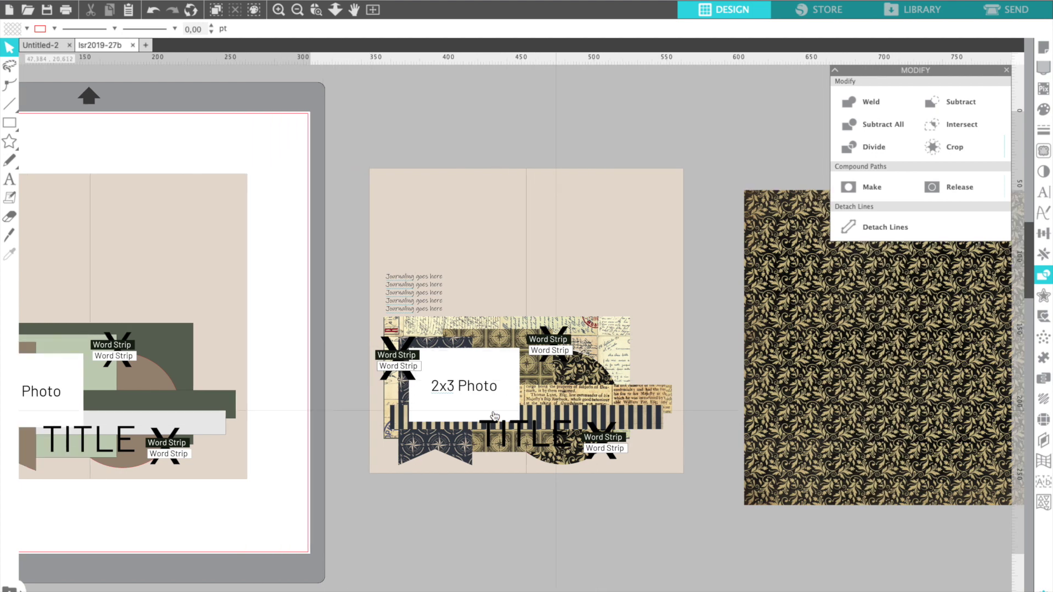
{"action": "scroll", "coordinate": [494, 415], "scroll_direction": "left", "scroll_amount": 5}
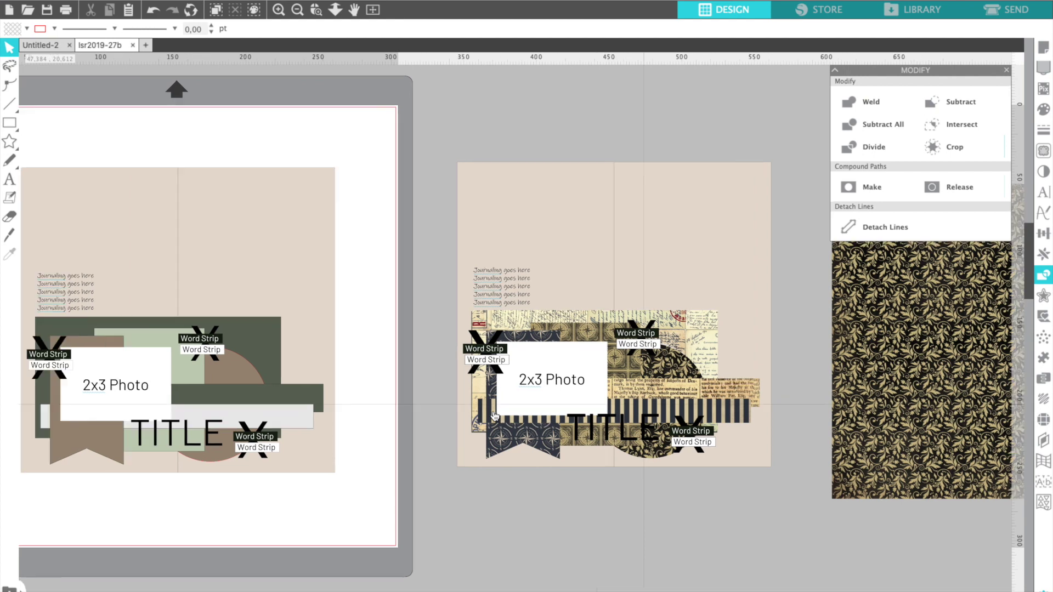
{"action": "scroll", "coordinate": [494, 415], "scroll_direction": "left", "scroll_amount": 7}
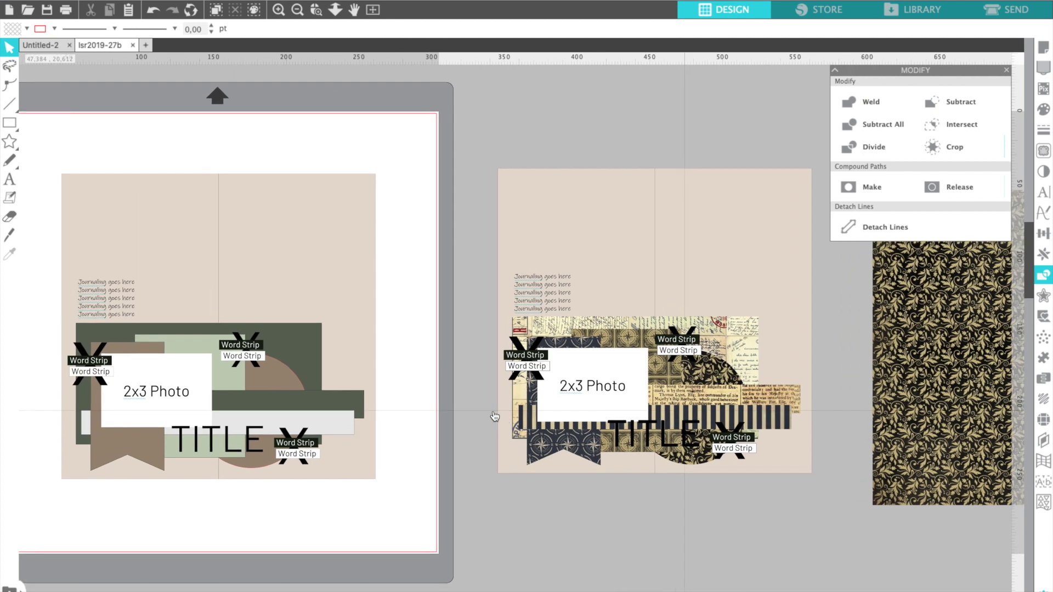
{"action": "scroll", "coordinate": [495, 416], "scroll_direction": "left", "scroll_amount": 1}
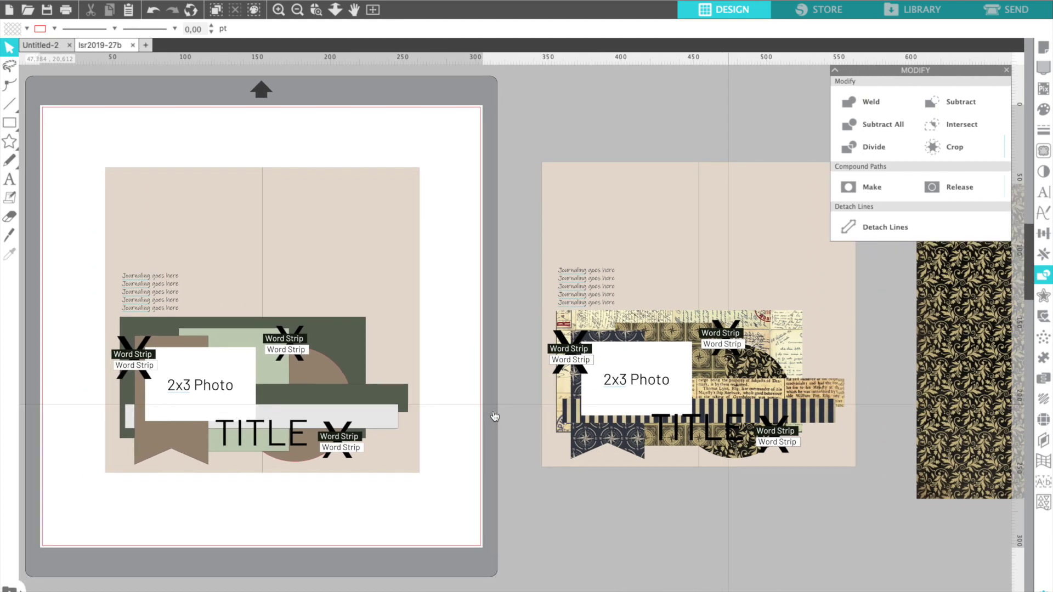